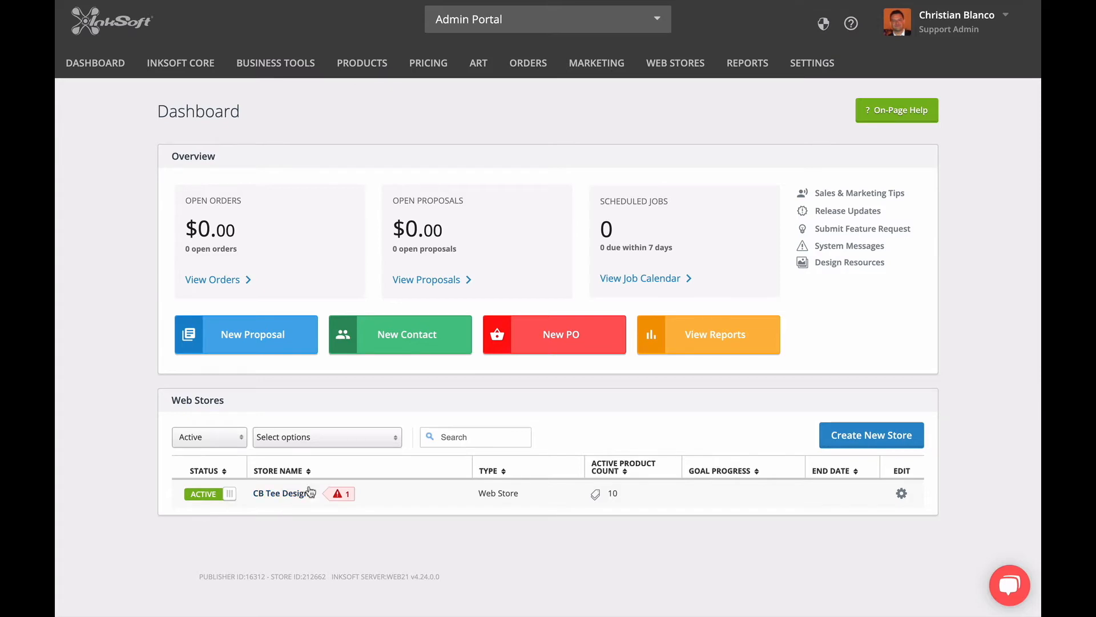
# Start creating a new web store of the Store type.
pyautogui.moveTo(657, 77)
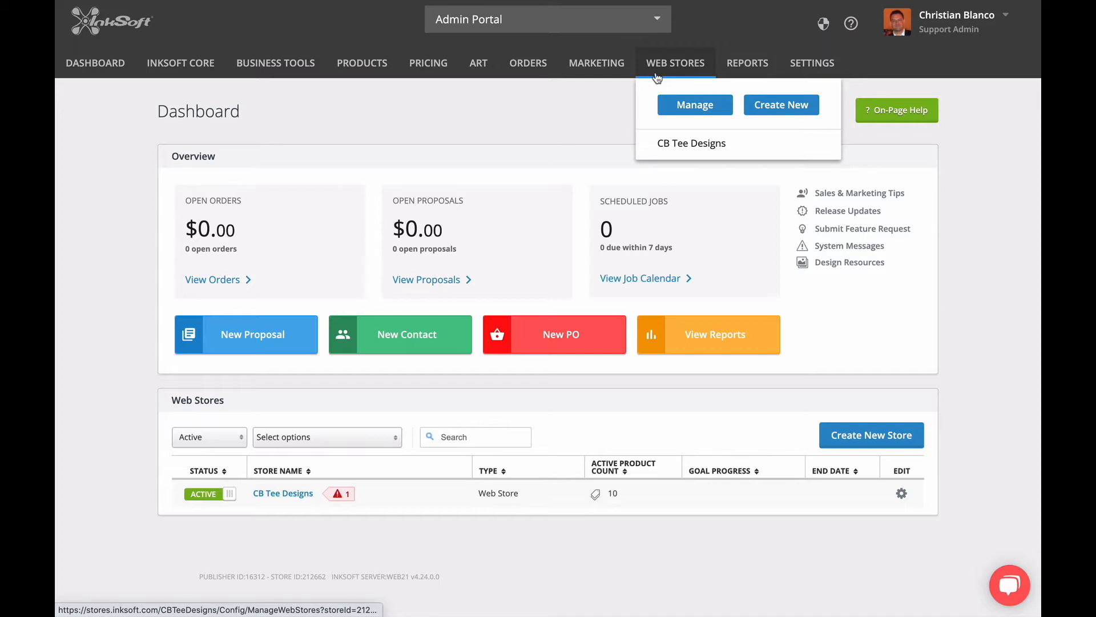
pyautogui.click(754, 110)
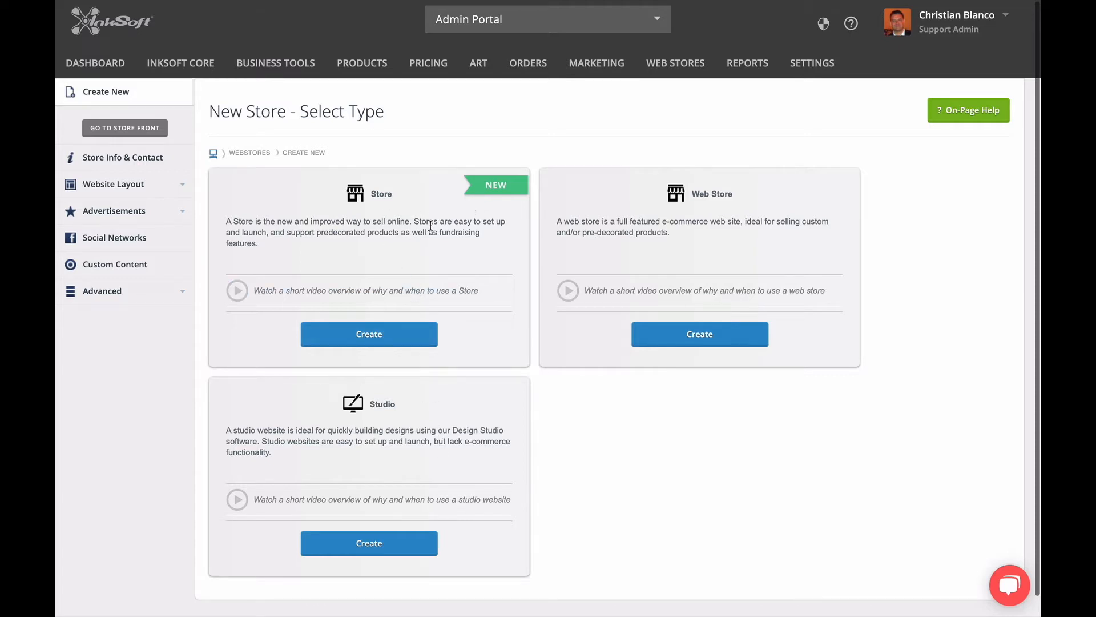
pyautogui.click(390, 338)
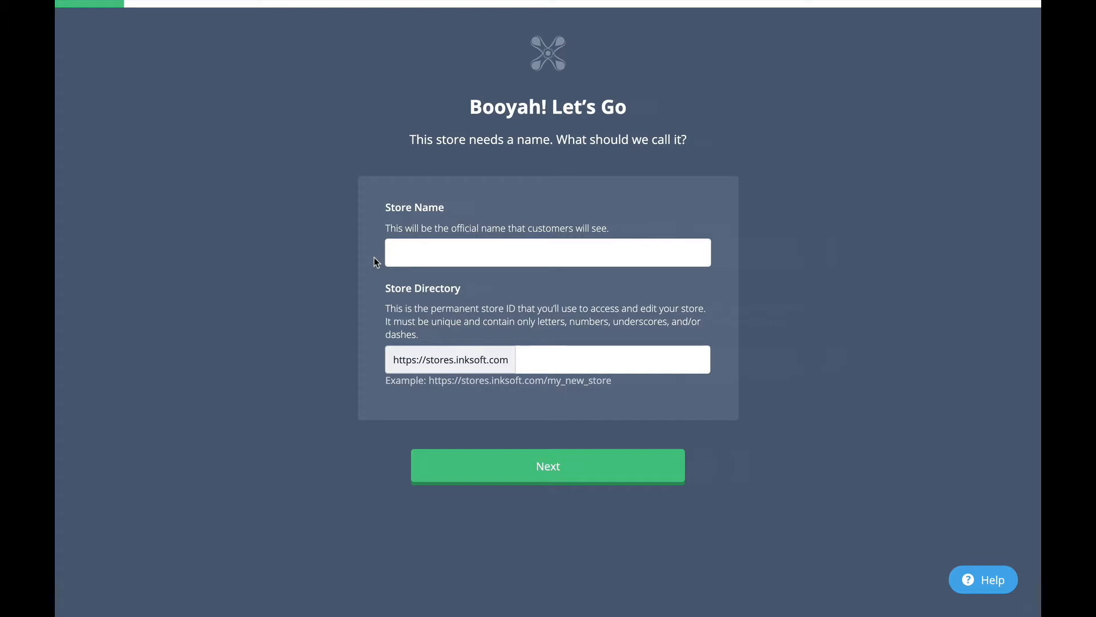
# Name the store InkSoft Employee Merch Store 2020.
pyautogui.click(402, 247)
pyautogui.write('Ink')
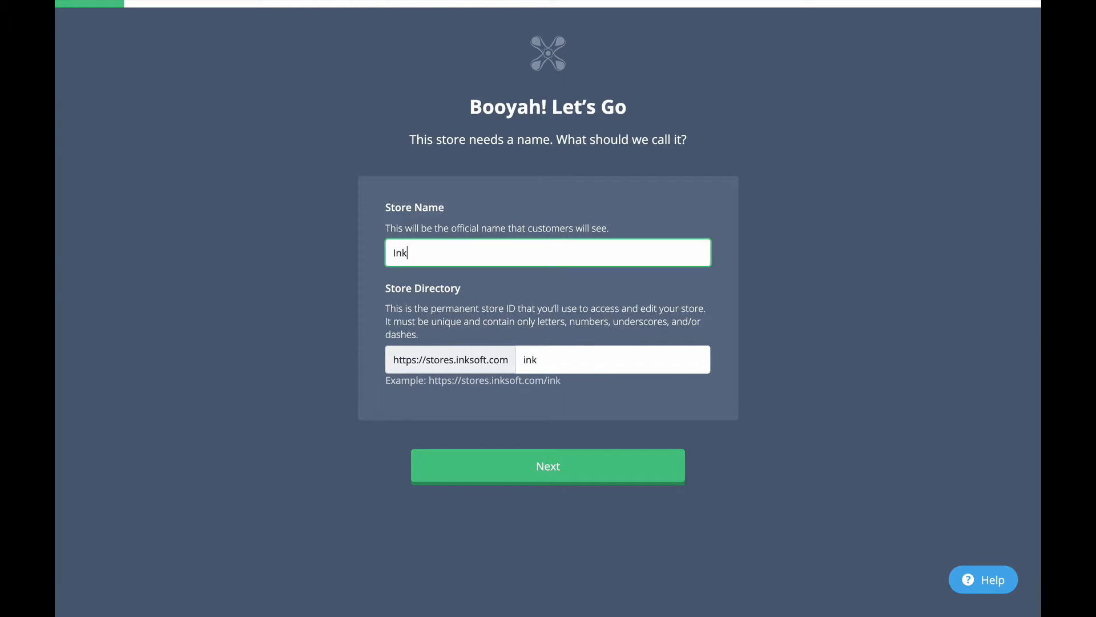
pyautogui.write('Soft Employee Me')
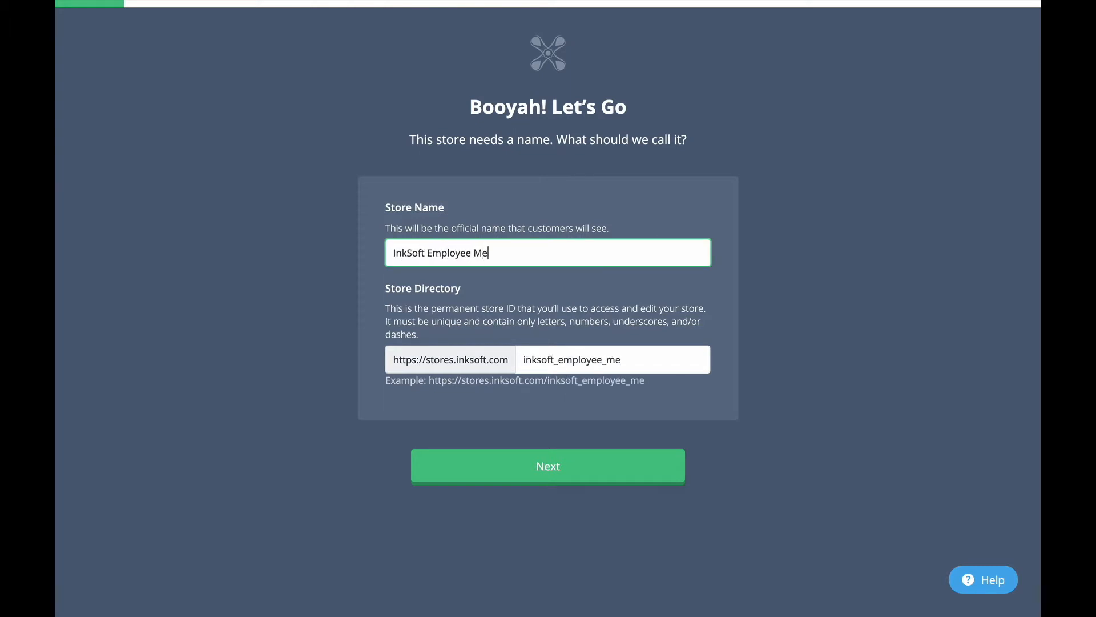
pyautogui.write('rch Store 2020')
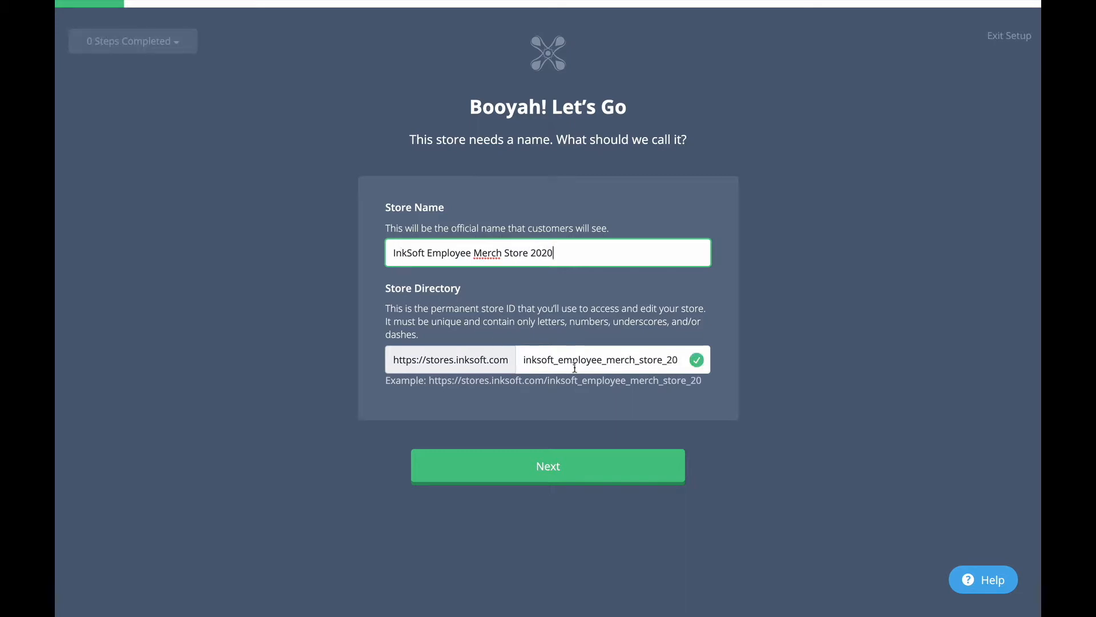
# Shorten the store directory to employee_merch_store and continue to the store privacy settings.
pyautogui.click(559, 360)
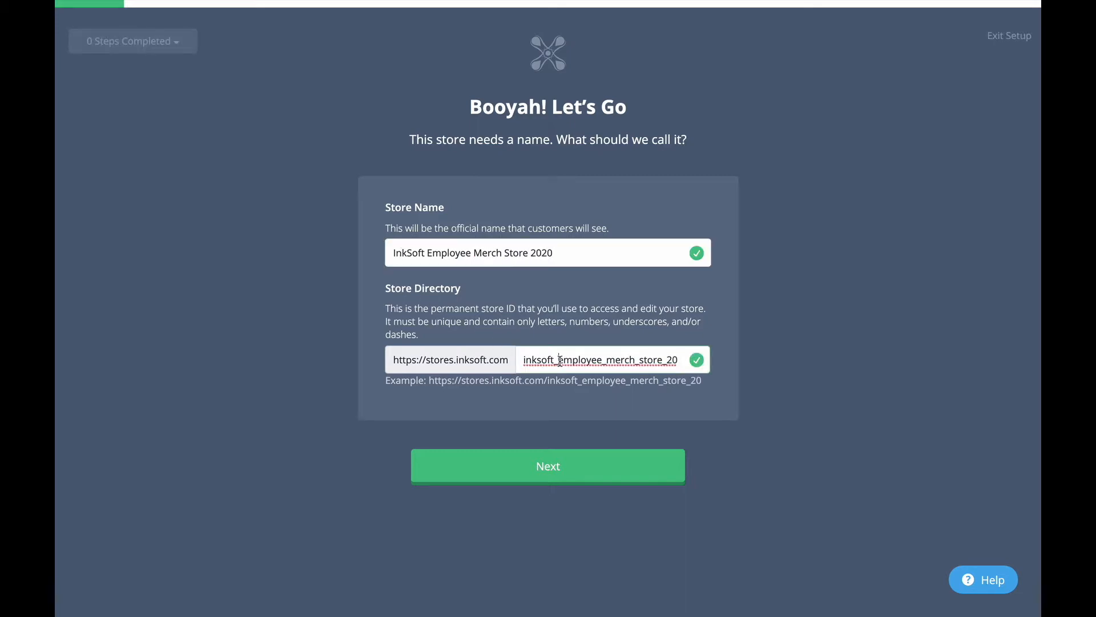
pyautogui.press('BackSpace')
pyautogui.press('BackSpace')
pyautogui.press('BackSpace')
pyautogui.press('BackSpace')
pyautogui.press('BackSpace')
pyautogui.press('BackSpace')
pyautogui.press('BackSpace')
pyautogui.press('BackSpace')
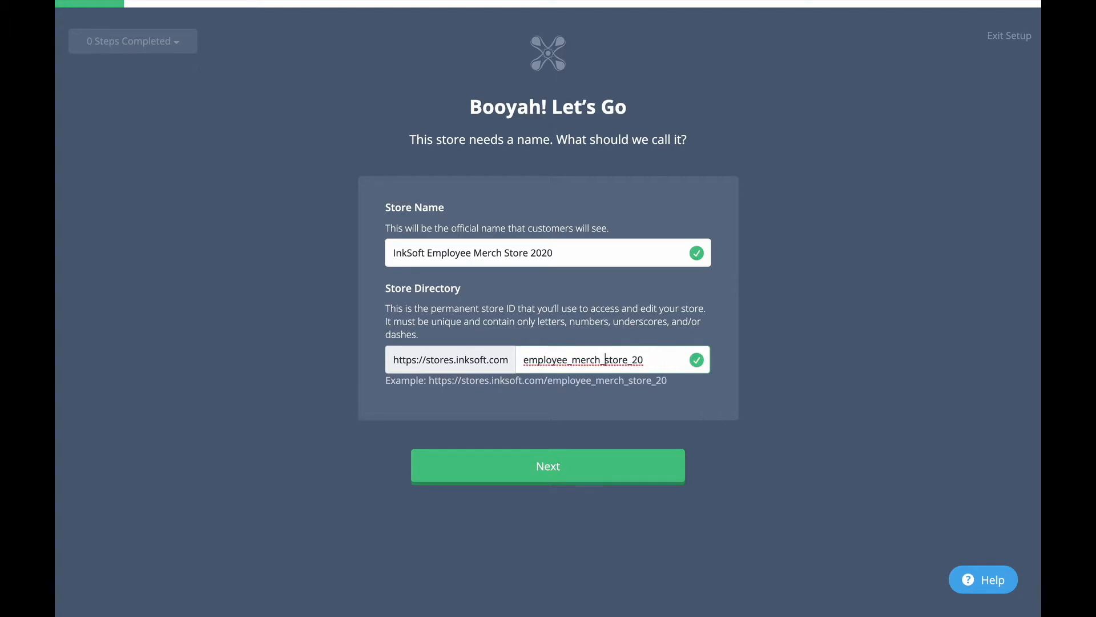
pyautogui.press('BackSpace')
pyautogui.press('BackSpace')
pyautogui.click(546, 472)
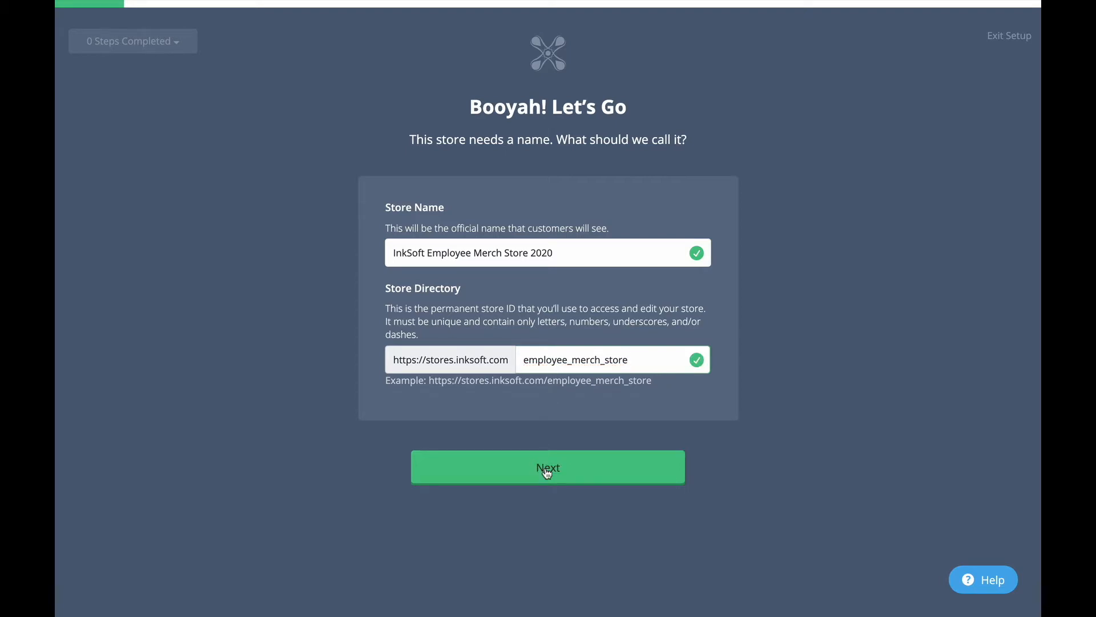
pyautogui.click(547, 472)
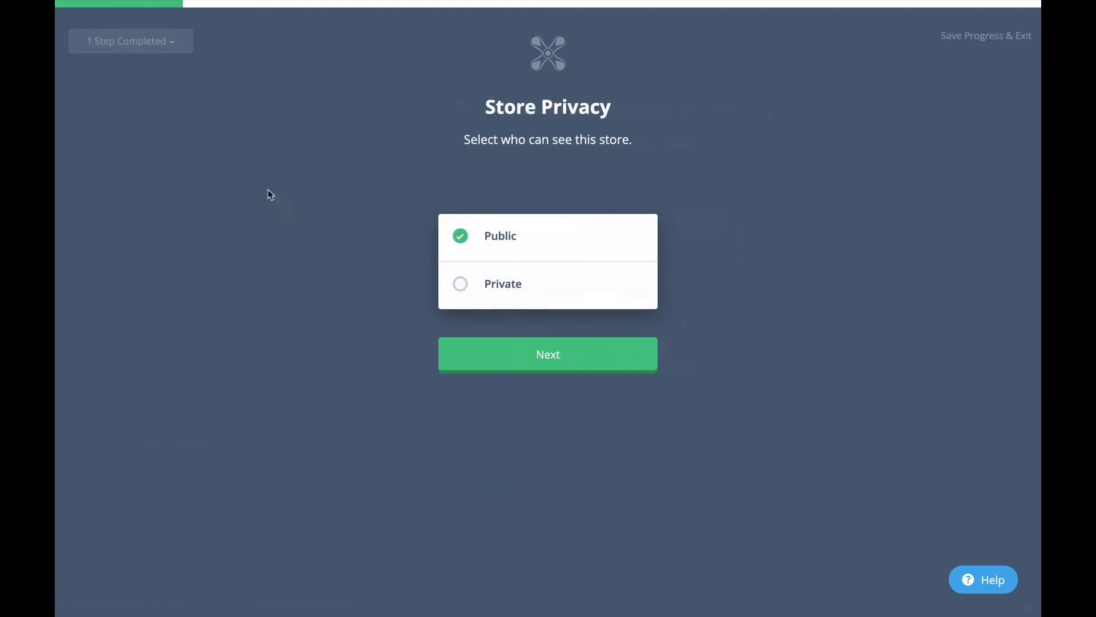
# Save the setup progress, exit to the dashboard and resume setting up the pending InkSoft Employee Merch Store 2020.
pyautogui.click(175, 50)
pyautogui.click(962, 39)
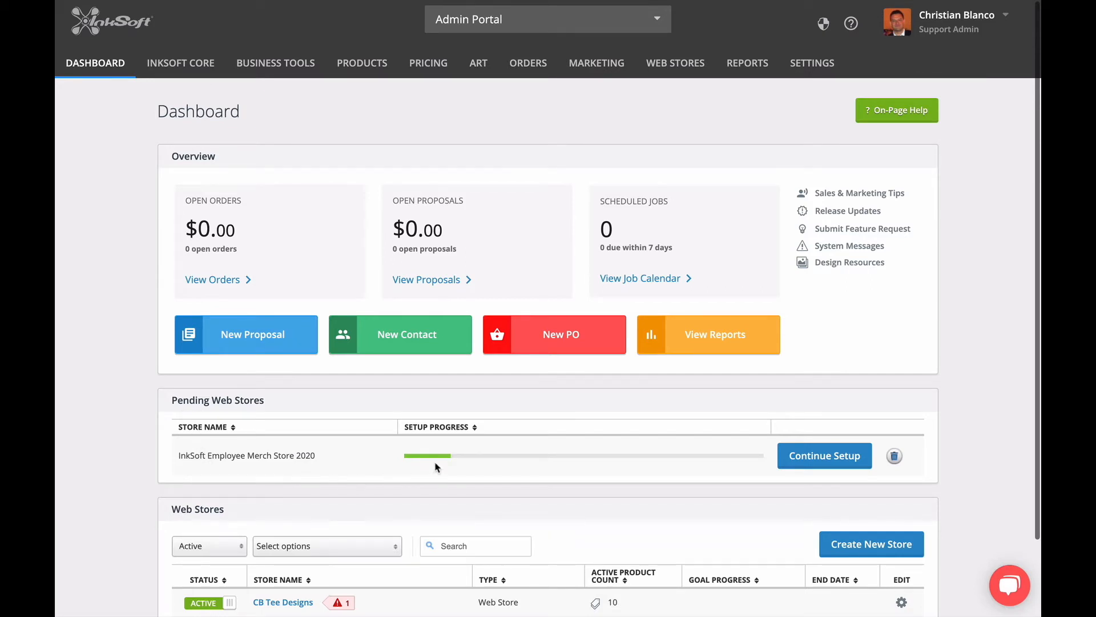
pyautogui.click(806, 456)
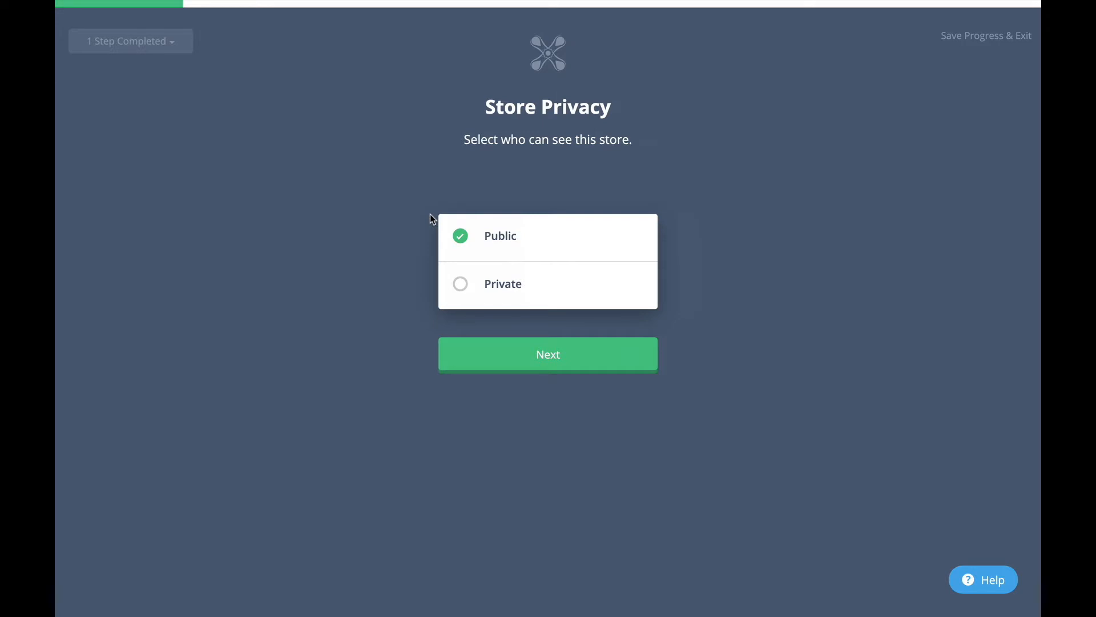
pyautogui.click(462, 289)
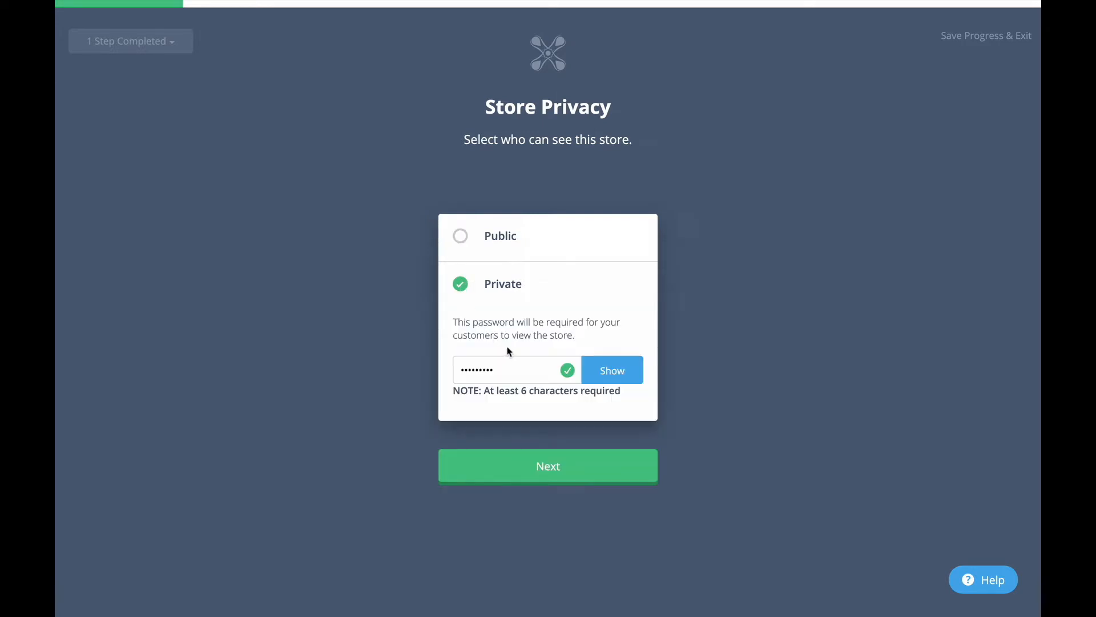
pyautogui.click(594, 372)
pyautogui.click(465, 239)
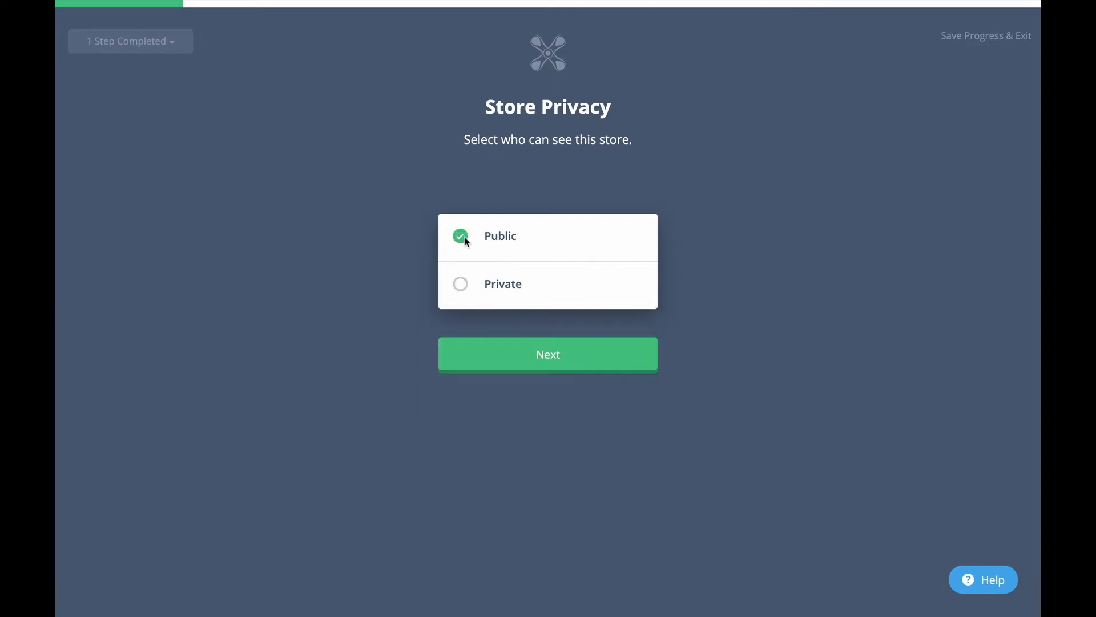
# Confirm the Public store privacy and accept the prefilled contact information, leaving the Google Map option off.
pyautogui.click(546, 366)
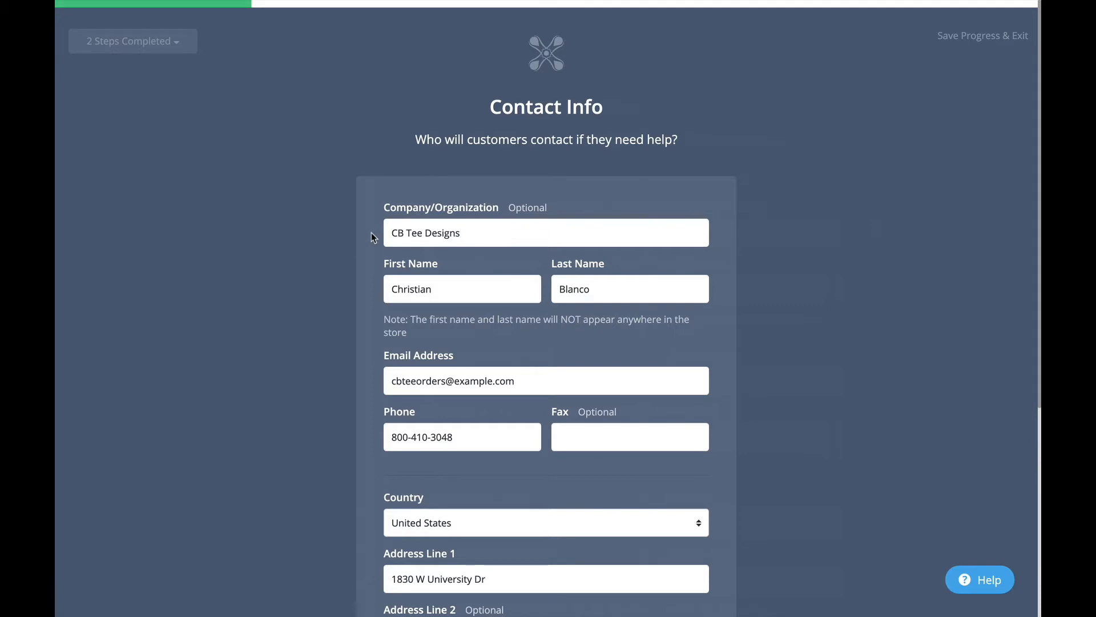
pyautogui.scroll(-4, 371, 235)
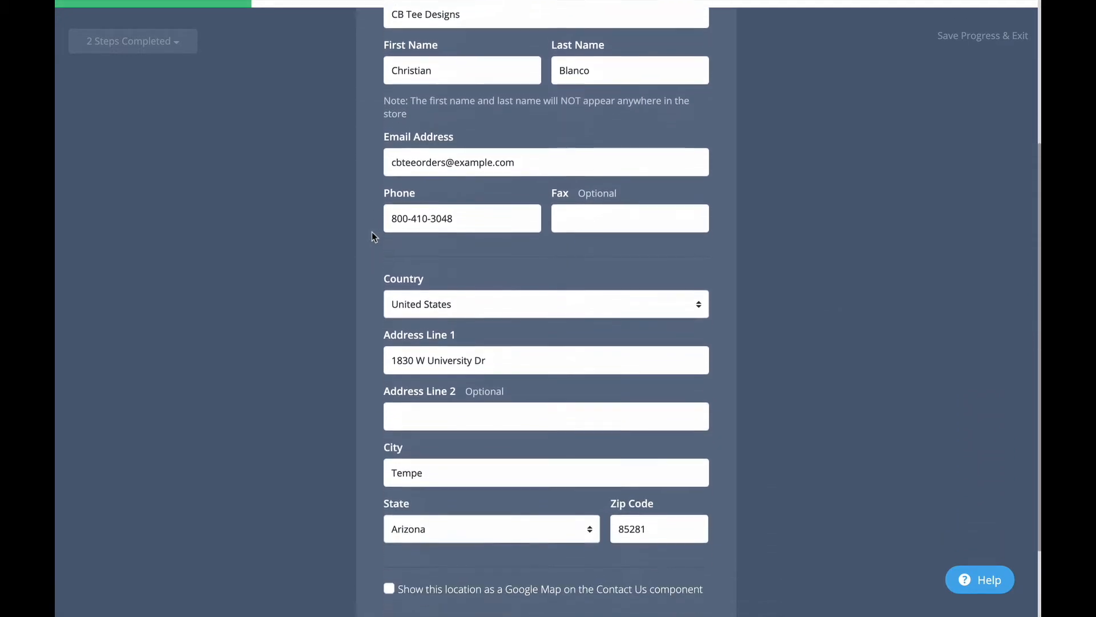
pyautogui.scroll(2, 372, 237)
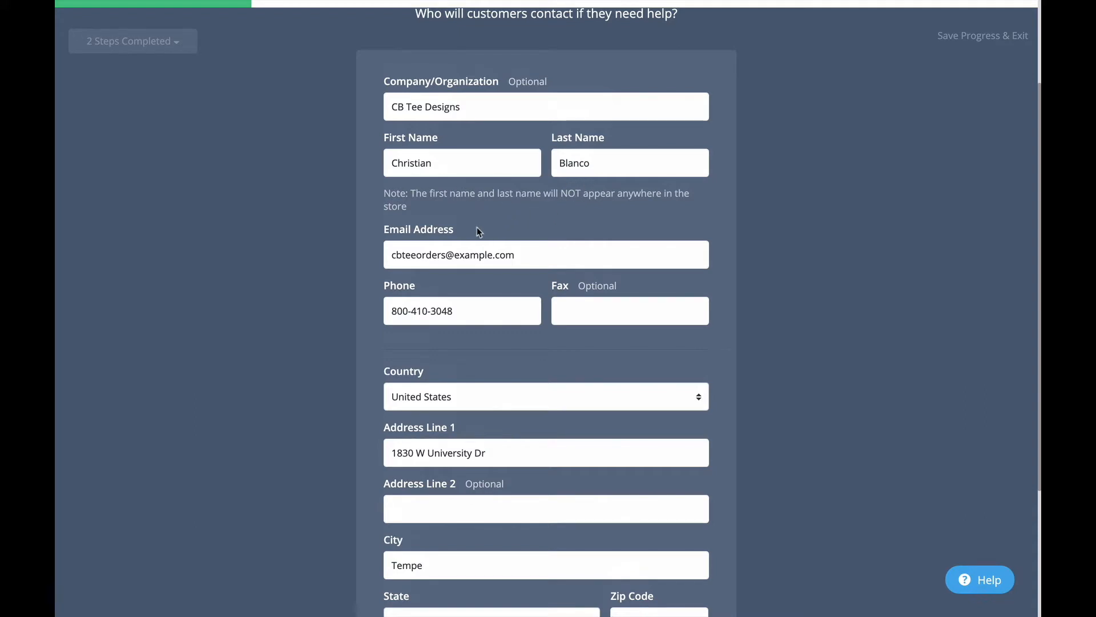
pyautogui.scroll(-2, 354, 243)
pyautogui.scroll(-2, 354, 243)
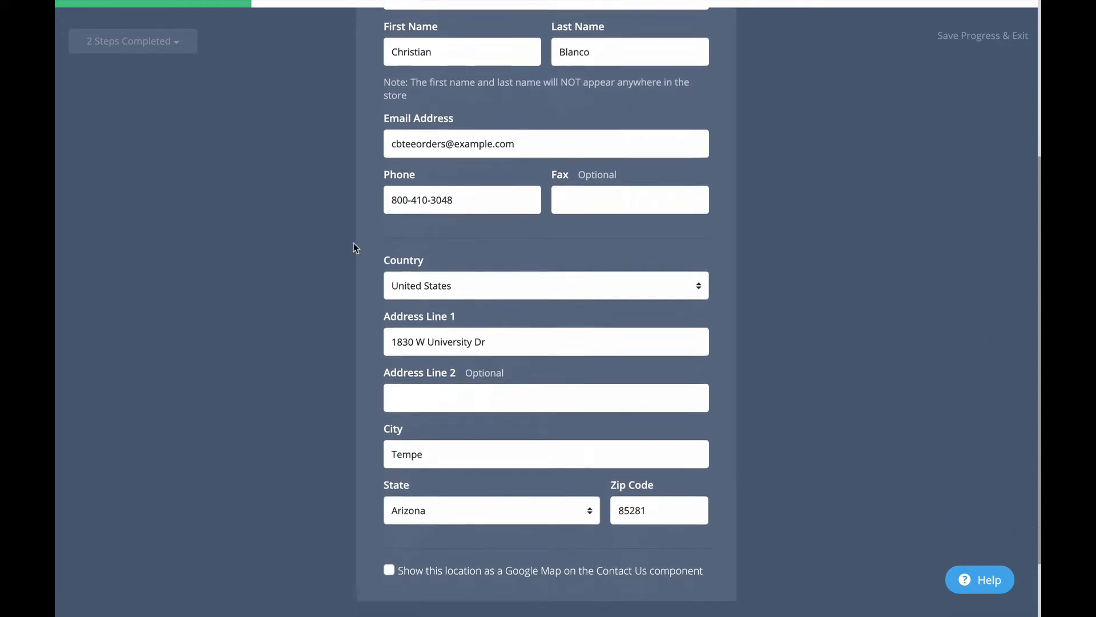
pyautogui.scroll(5, 354, 243)
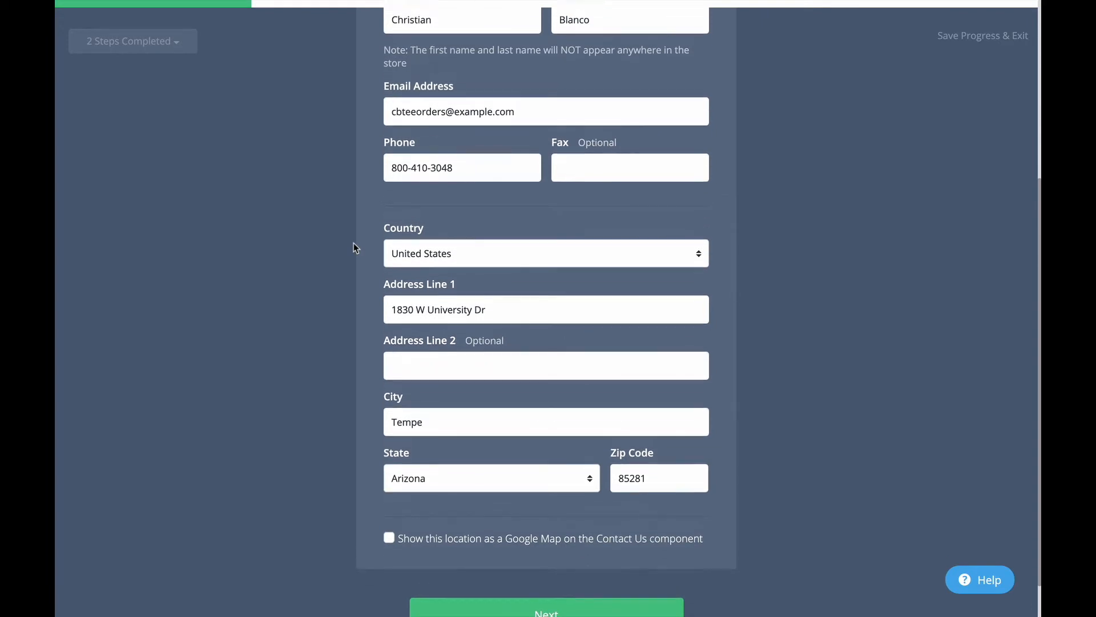
pyautogui.scroll(1, 353, 242)
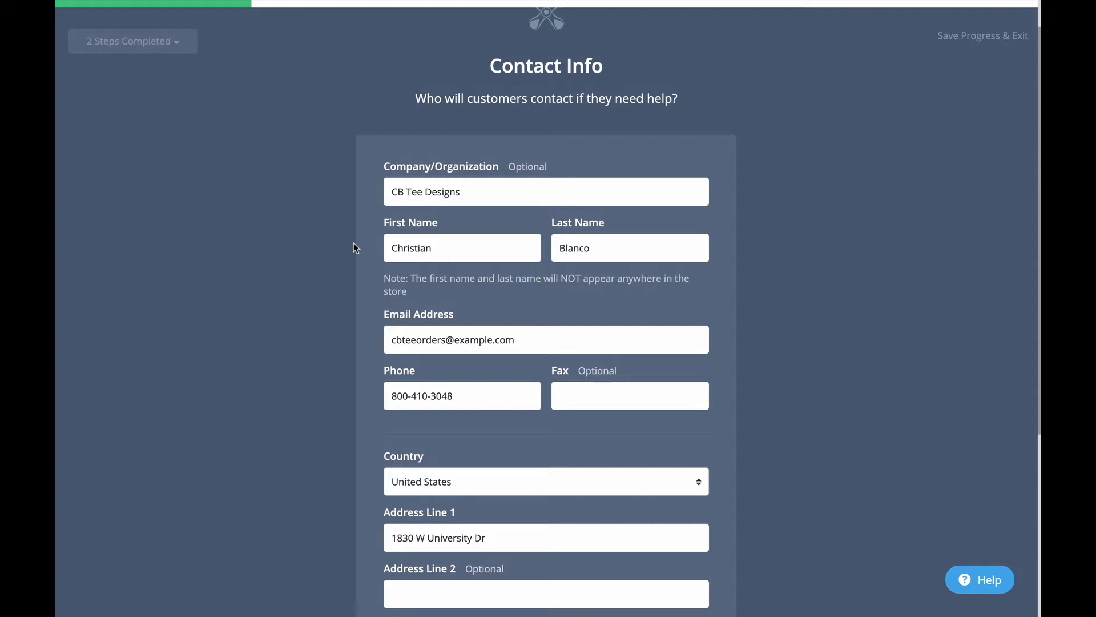
pyautogui.scroll(-5, 354, 247)
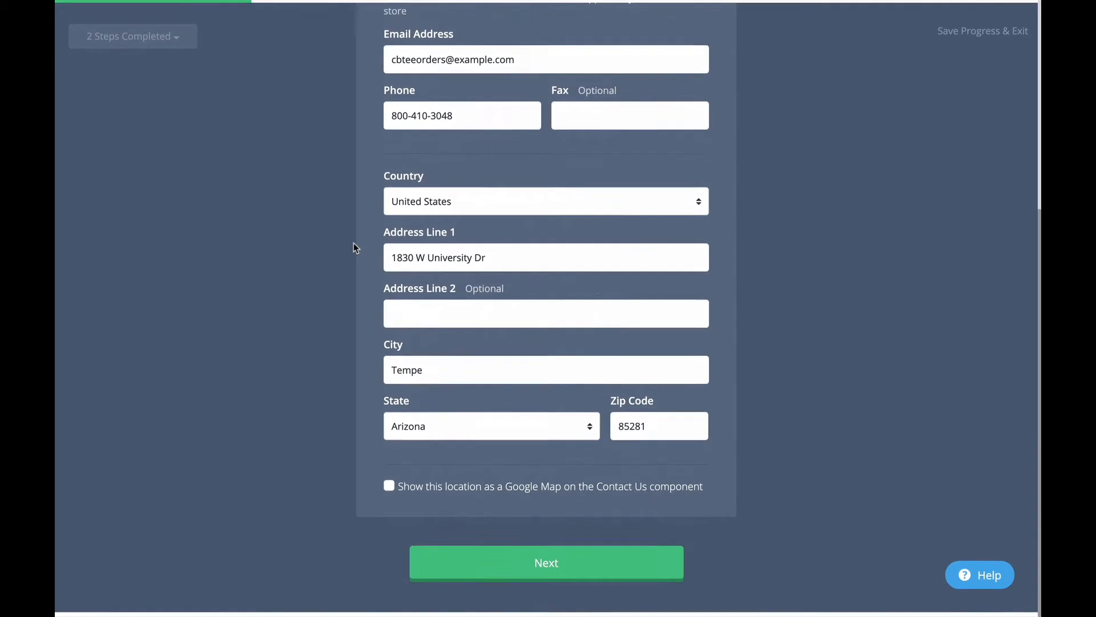
pyautogui.click(518, 577)
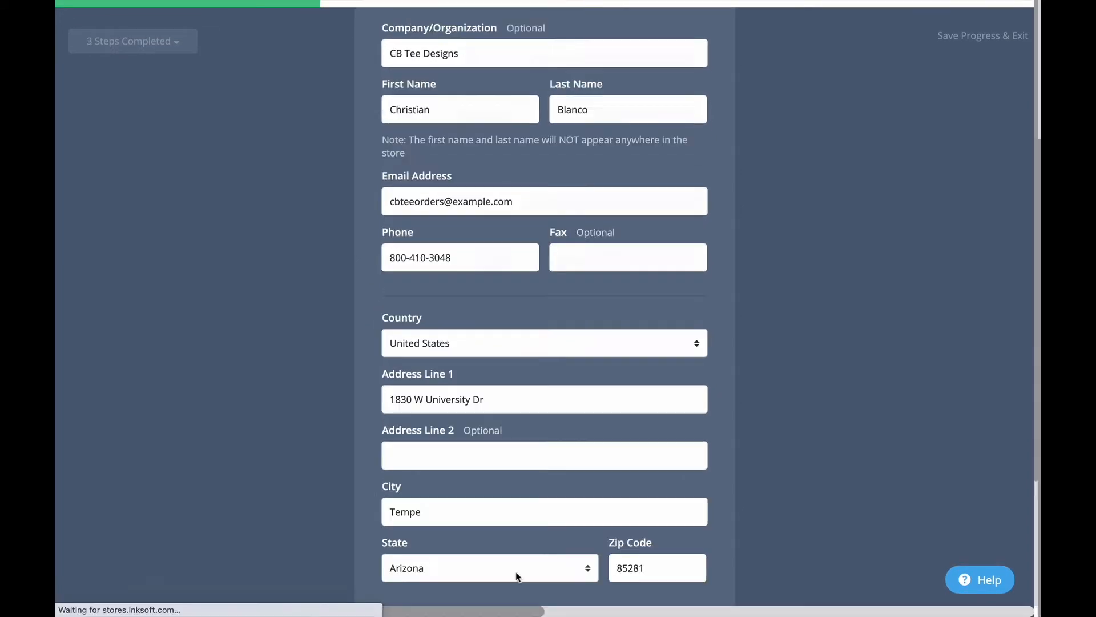
# Upload the InkSoft logo as the store logo and continue without adding a store icon or preview image.
pyautogui.scroll(3, 515, 571)
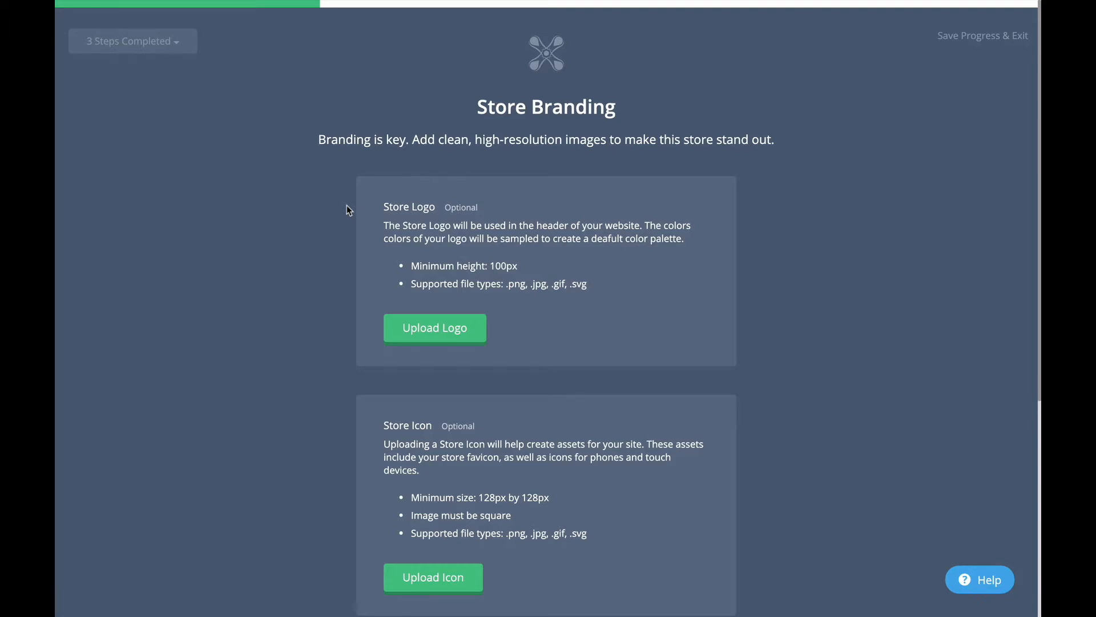
pyautogui.scroll(-4, 347, 204)
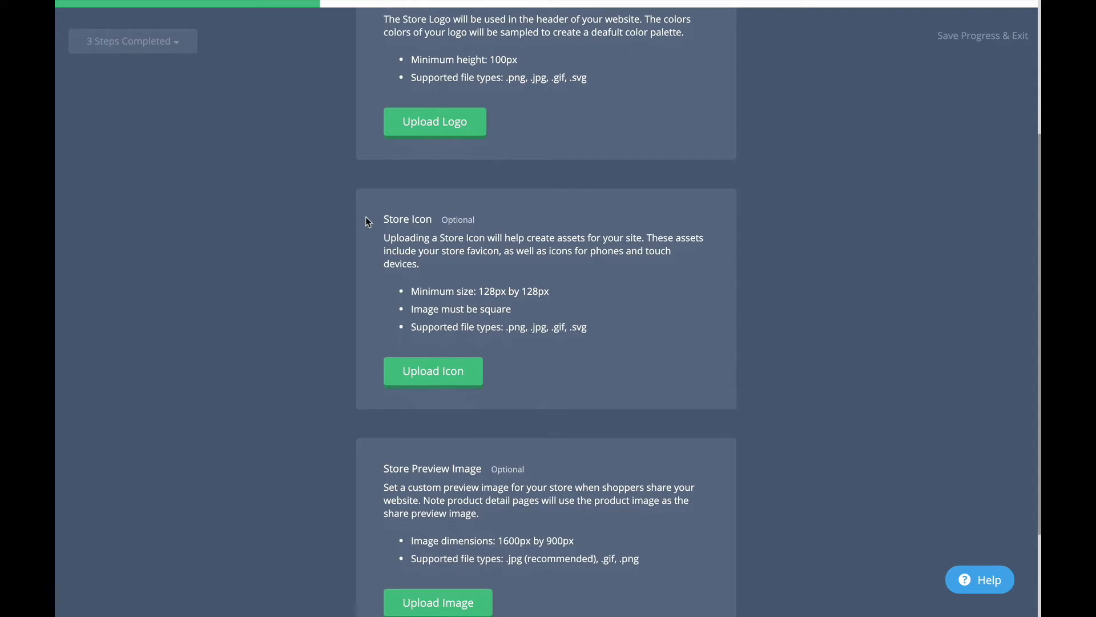
pyautogui.scroll(-2, 366, 217)
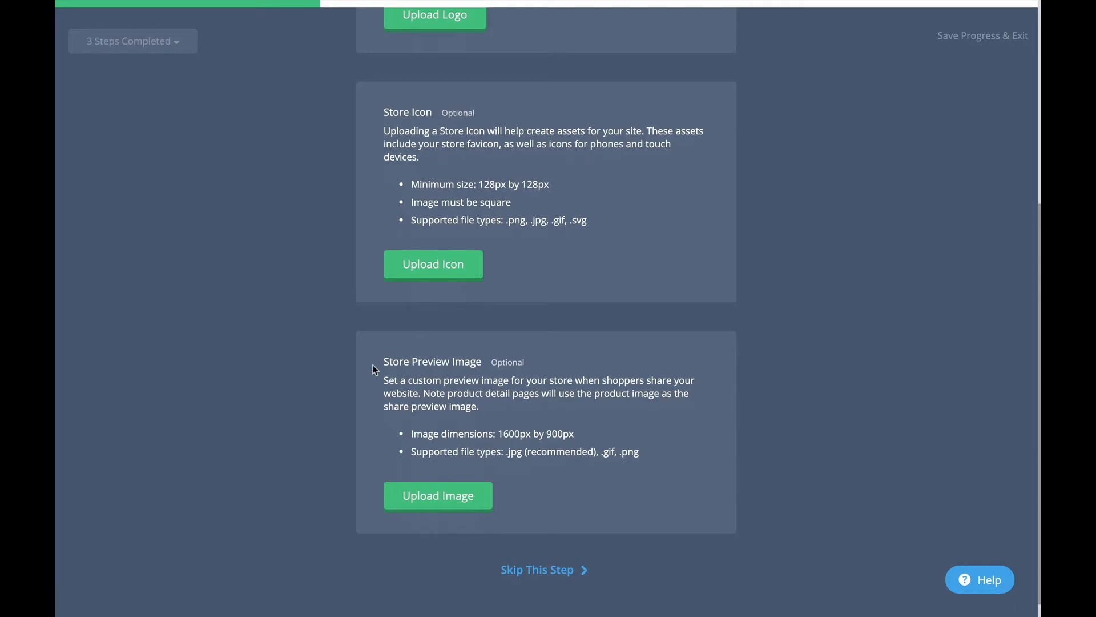
pyautogui.scroll(4, 372, 366)
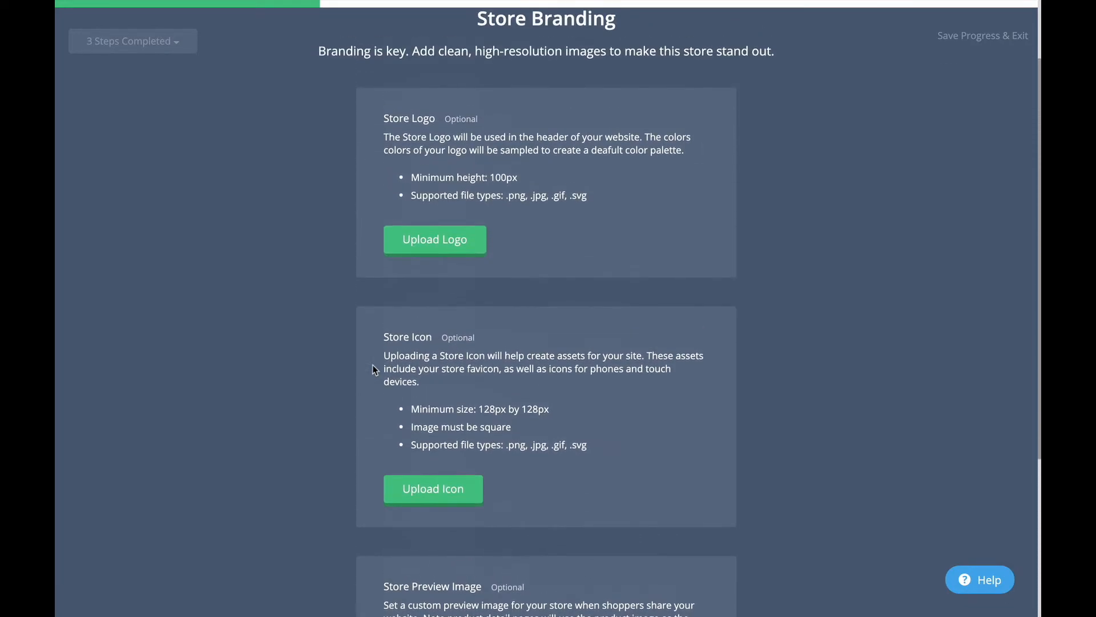
pyautogui.scroll(2, 372, 364)
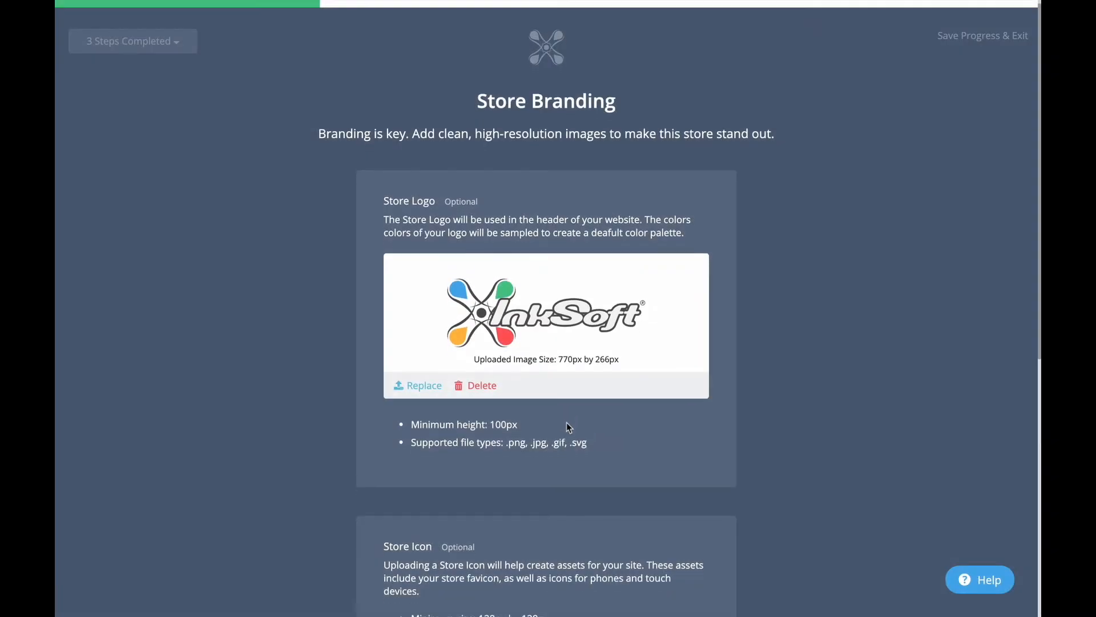
pyautogui.scroll(-8, 565, 421)
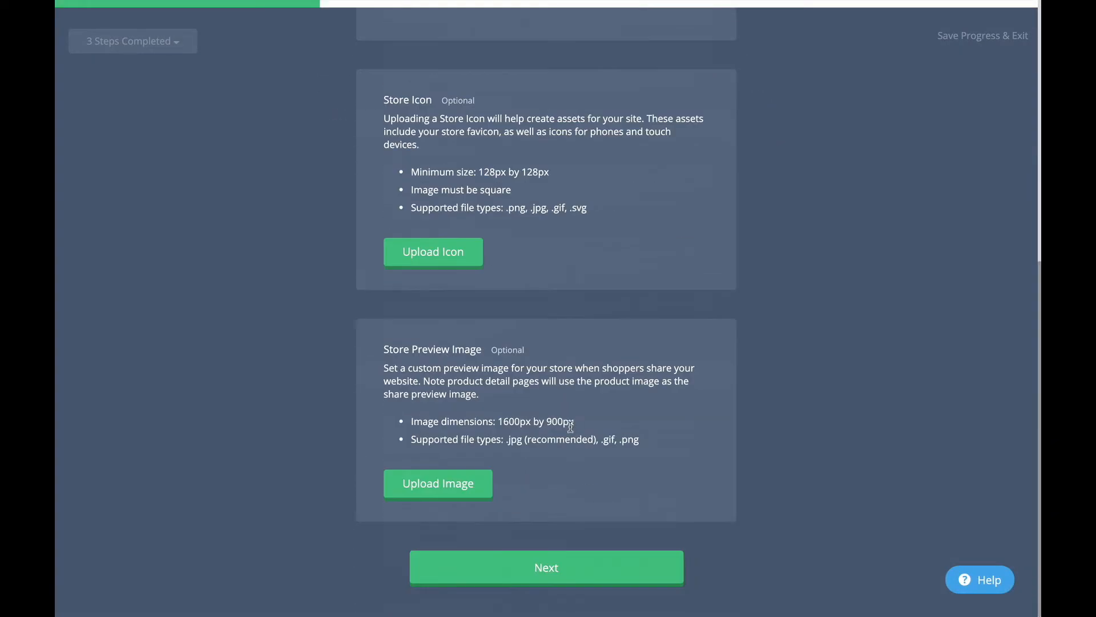
pyautogui.click(550, 568)
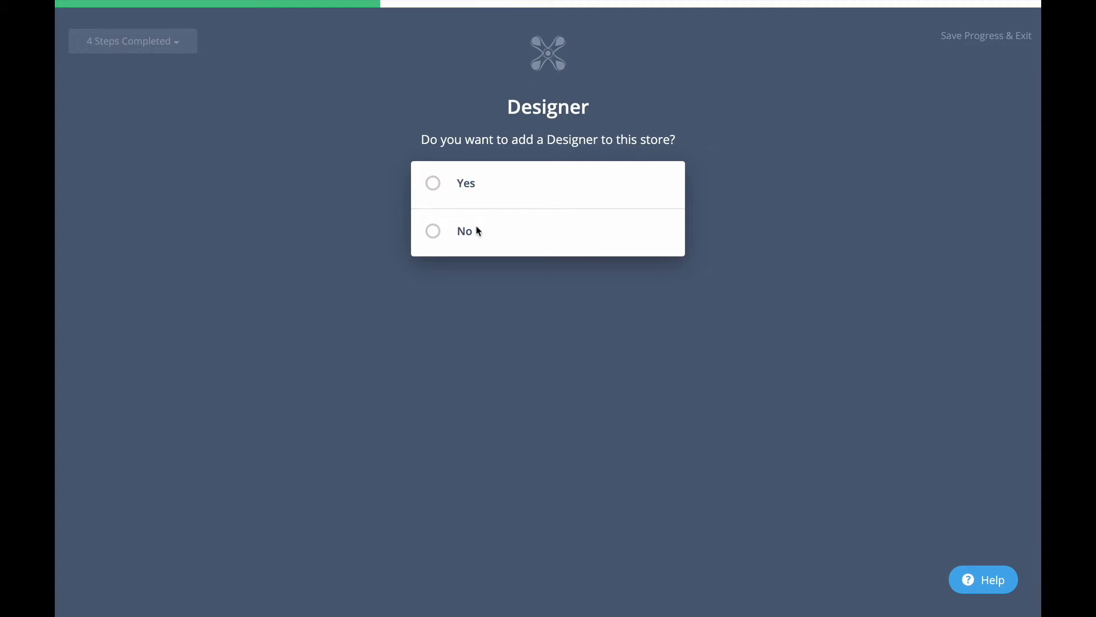
# Choose not to add a Designer to the store and continue to the production schedule.
pyautogui.click(434, 233)
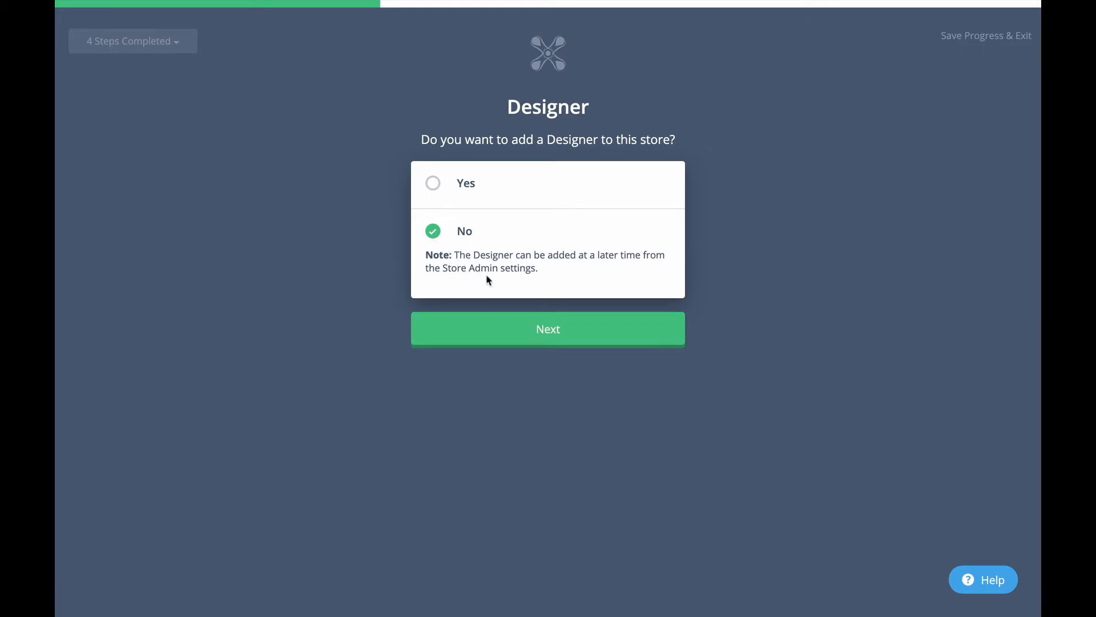
pyautogui.click(516, 325)
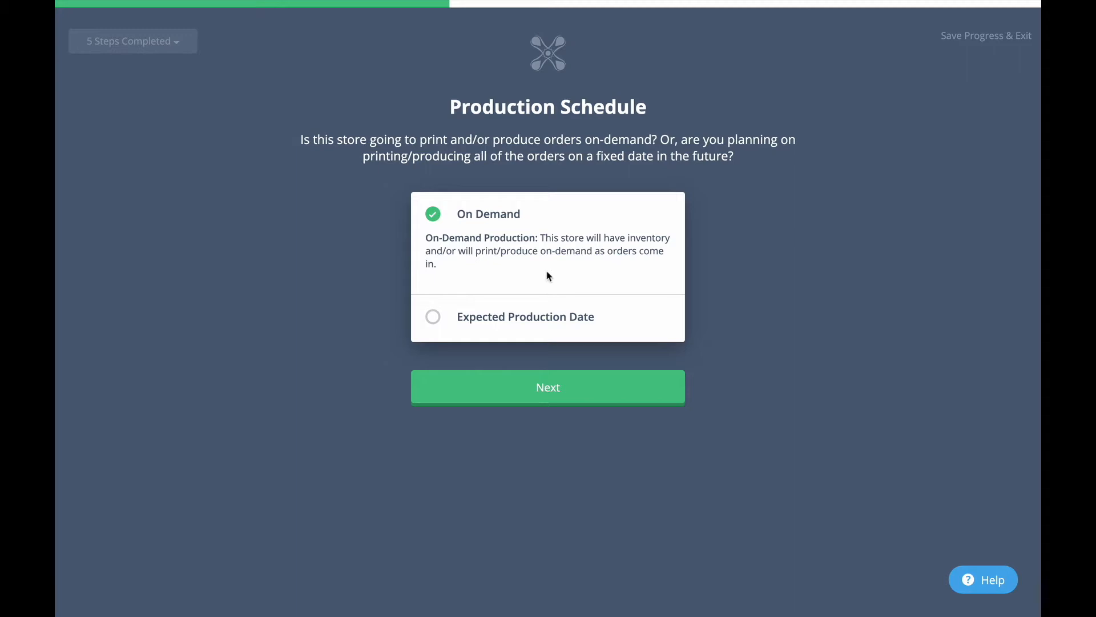
pyautogui.click(433, 317)
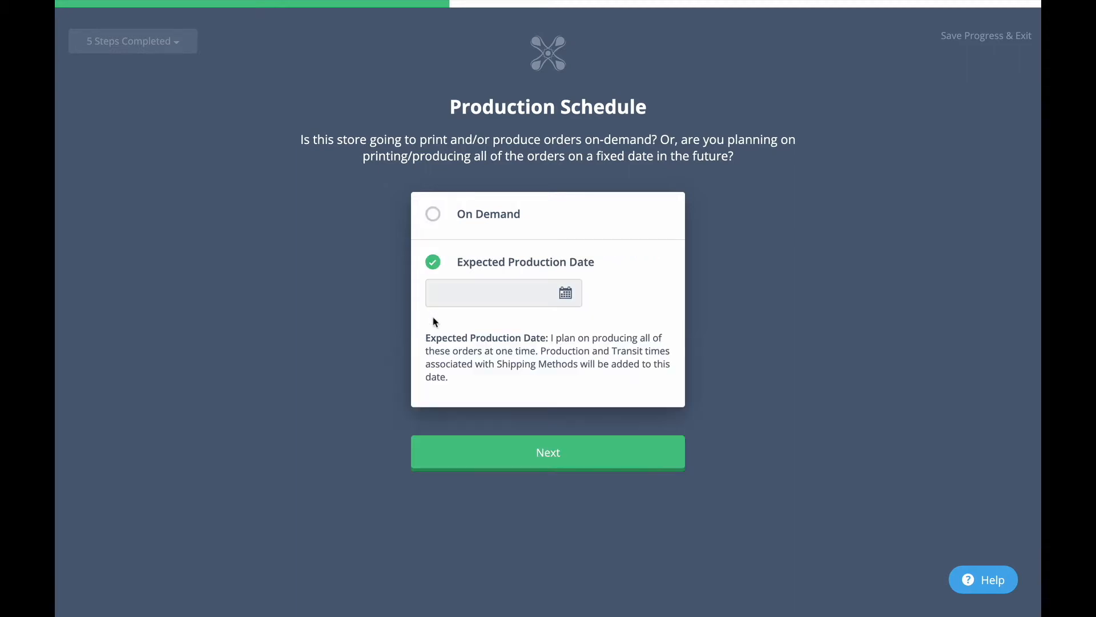
pyautogui.click(565, 295)
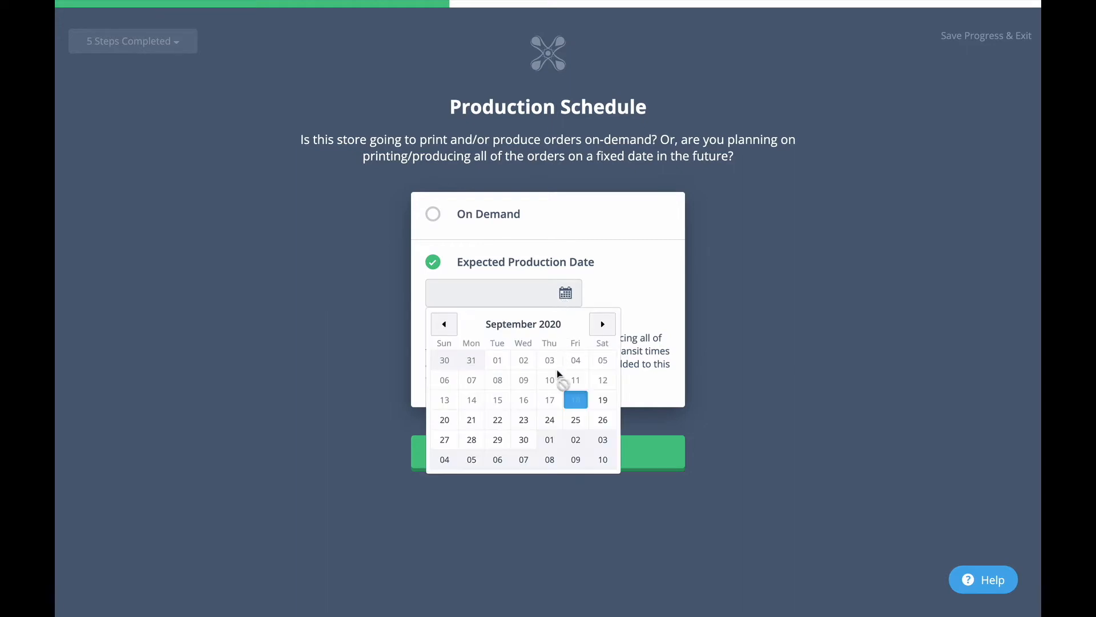
pyautogui.click(603, 294)
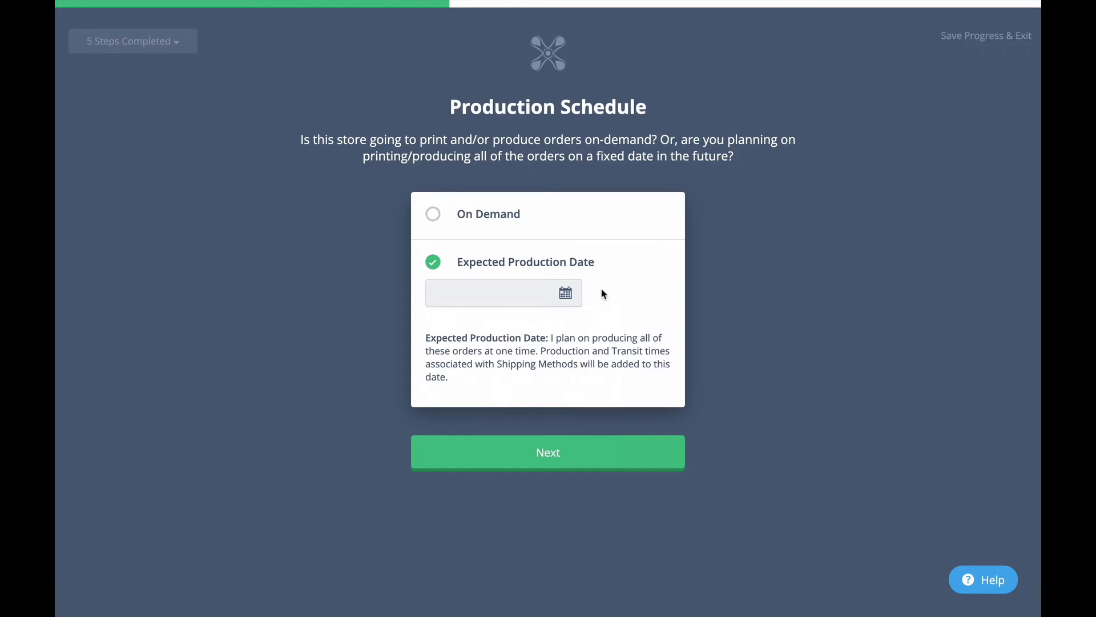
pyautogui.click(434, 215)
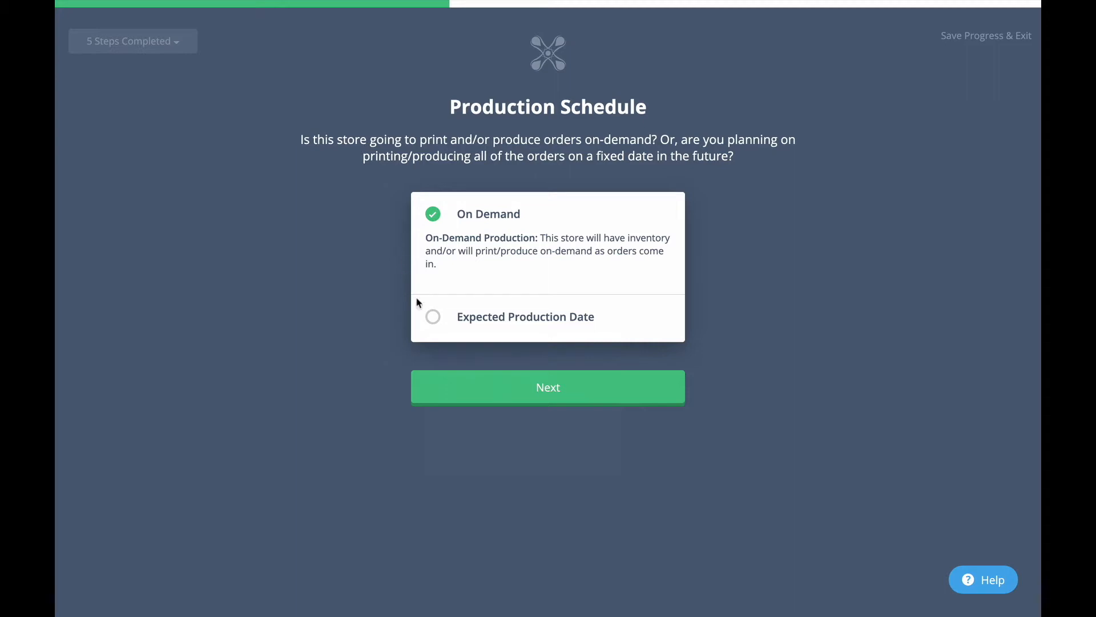
# Keep the On Demand production schedule and look through the global shipping methods available for the store.
pyautogui.click(470, 385)
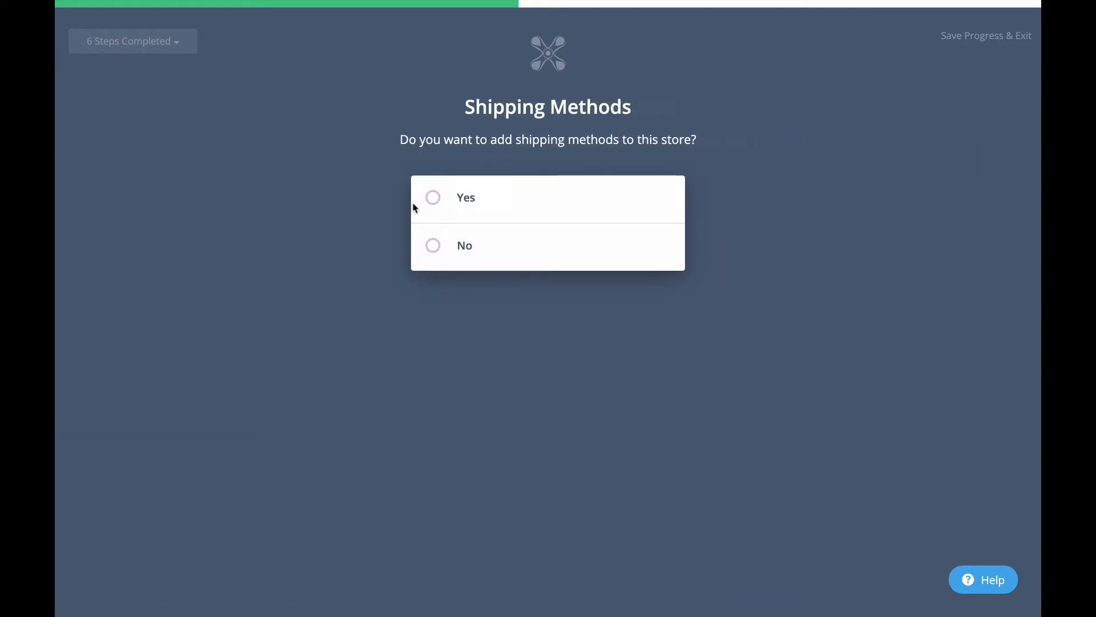
pyautogui.click(434, 200)
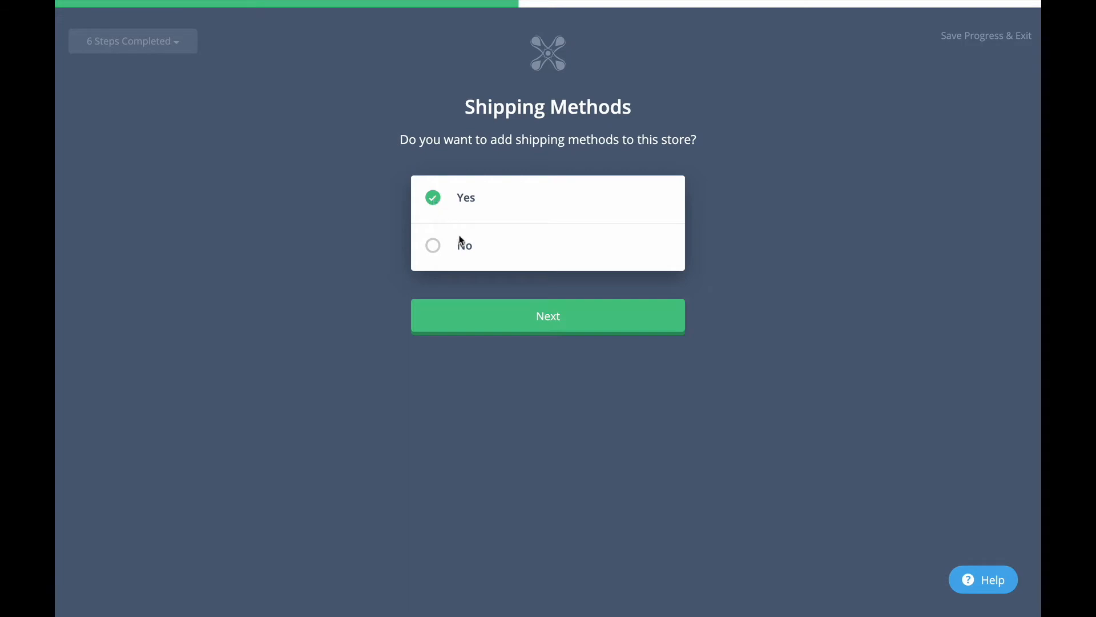
pyautogui.click(519, 315)
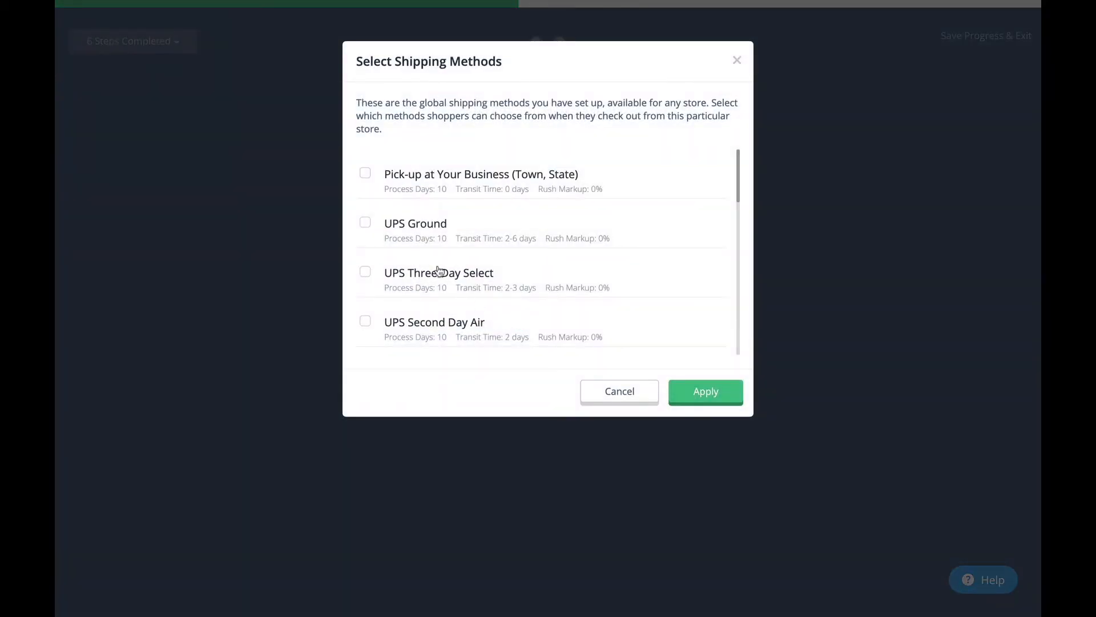
pyautogui.scroll(-4, 429, 192)
pyautogui.scroll(-2, 429, 193)
pyautogui.scroll(4, 428, 193)
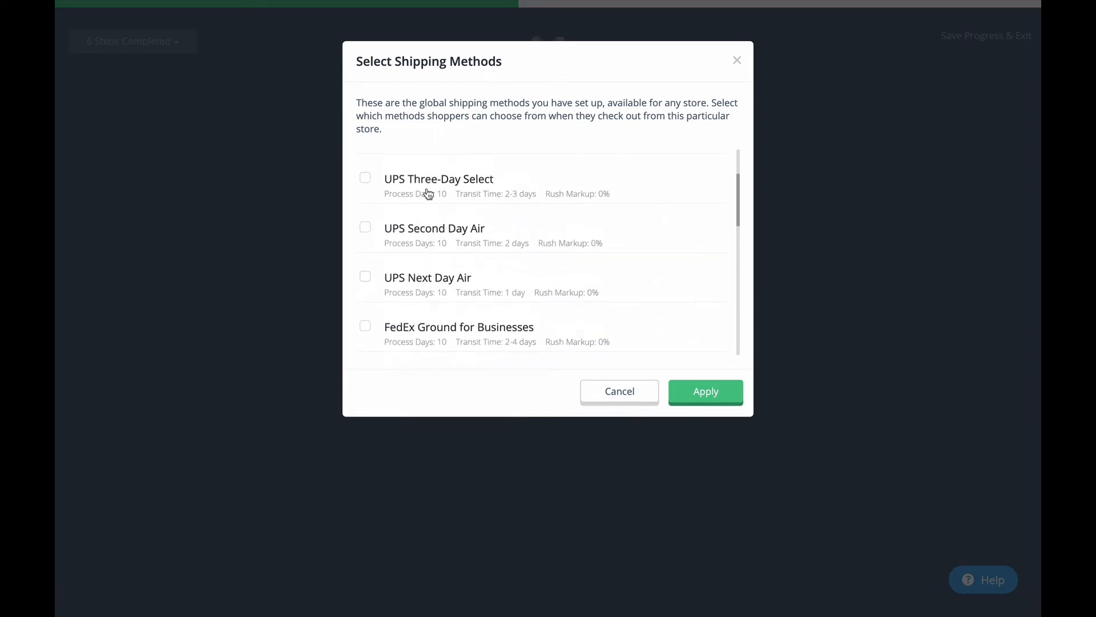
pyautogui.scroll(1, 428, 195)
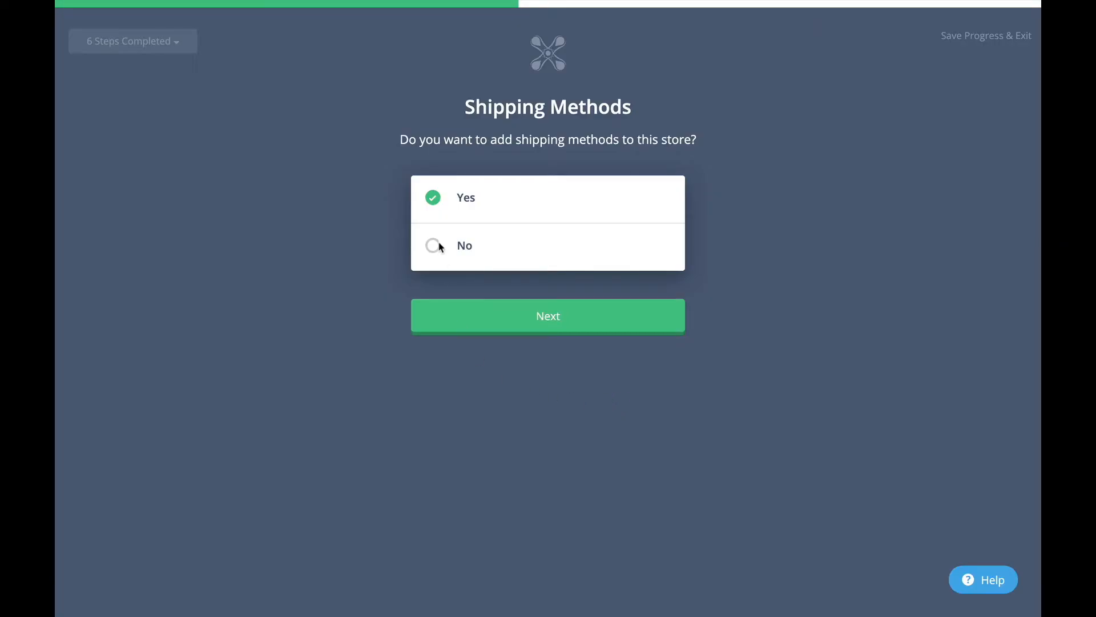
# Decline adding shipping methods to the store and choose to create a pickup location.
pyautogui.click(436, 246)
pyautogui.click(505, 320)
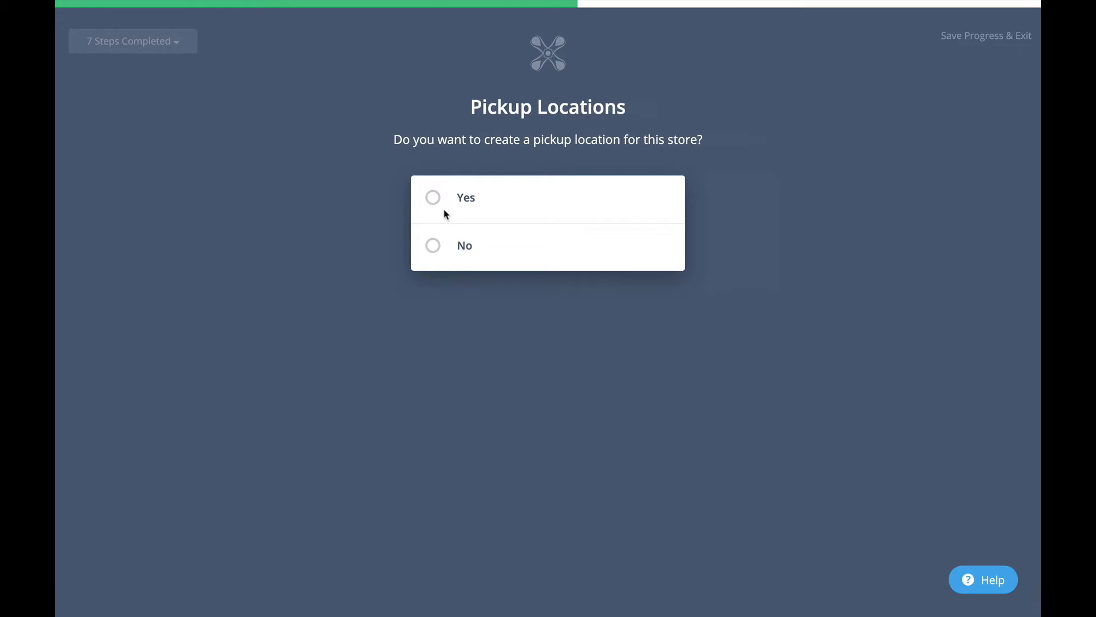
pyautogui.click(432, 197)
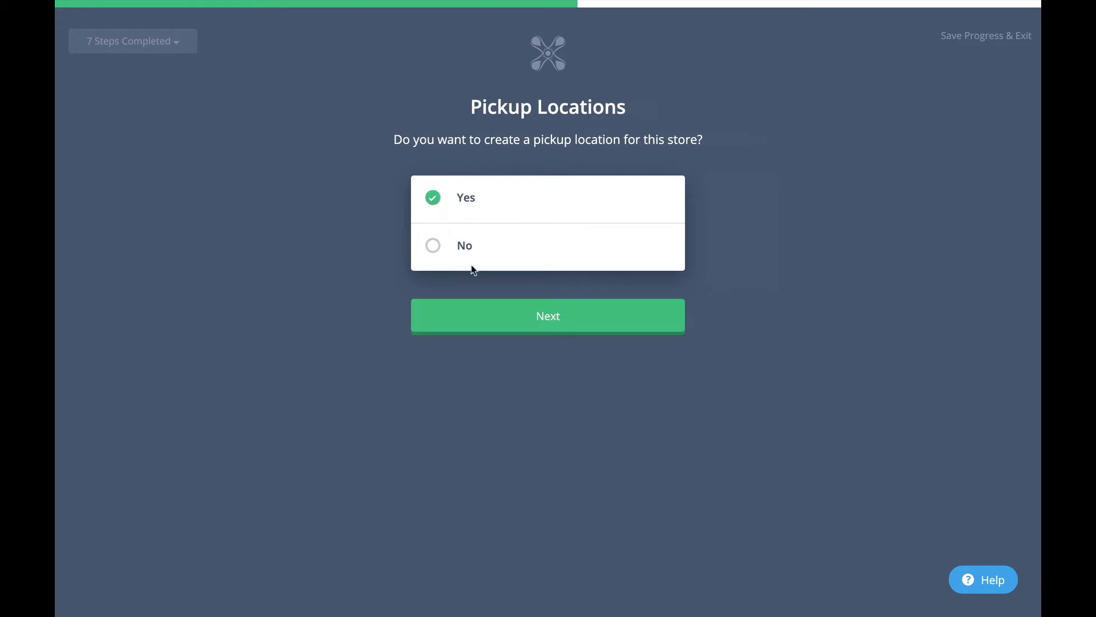
pyautogui.click(491, 314)
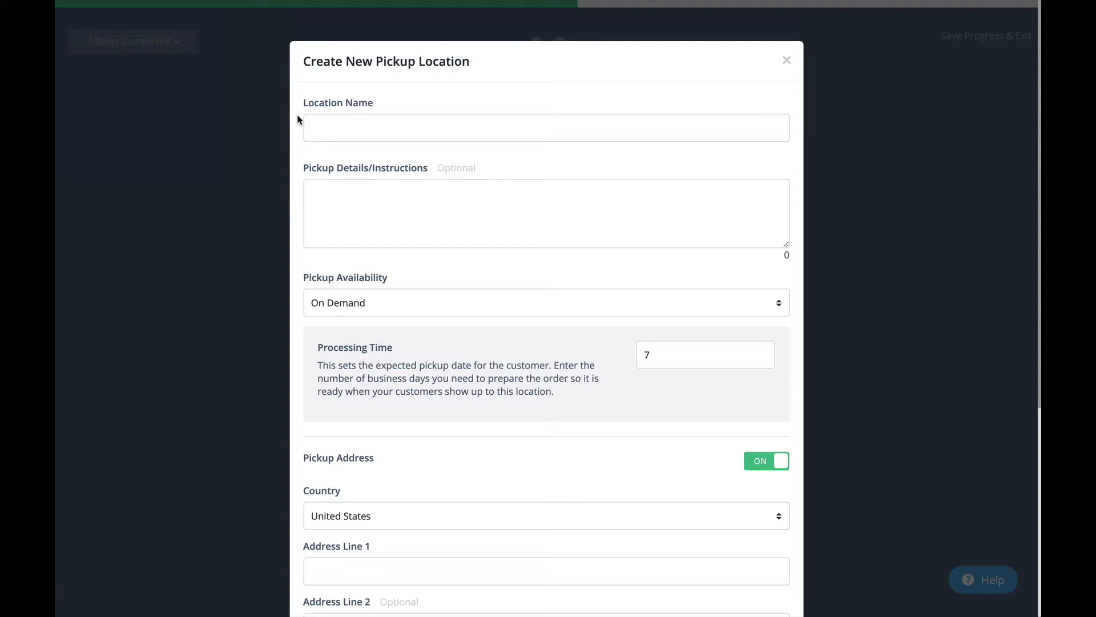
# Name the new pickup location Front Desk and leave its pickup details and instructions empty.
pyautogui.click(316, 124)
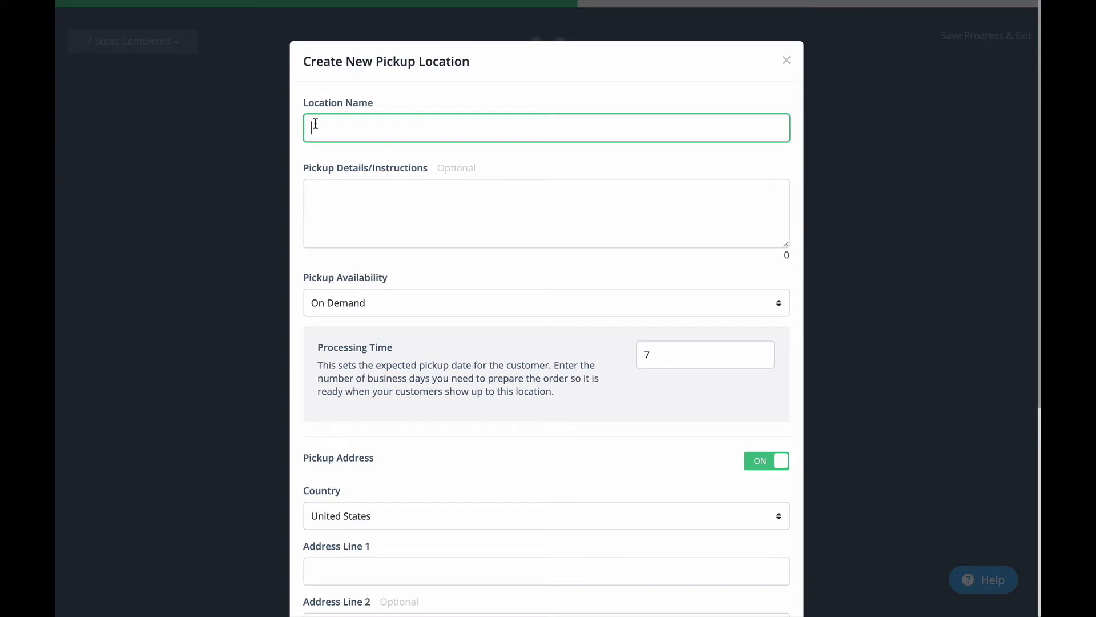
pyautogui.write('Front Desk')
pyautogui.click(332, 197)
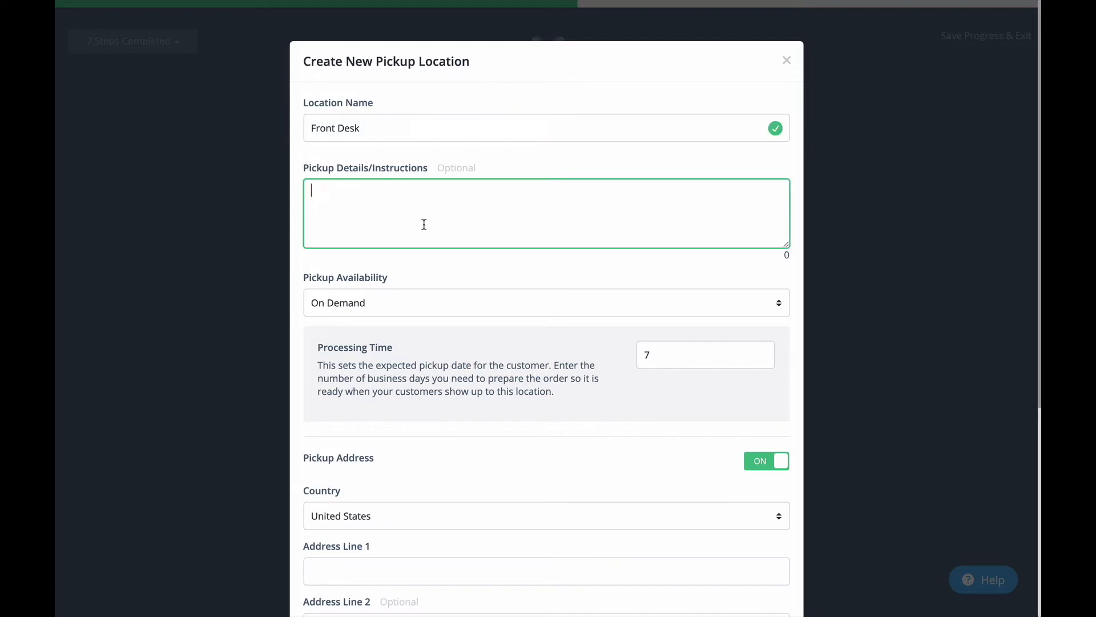
pyautogui.click(422, 272)
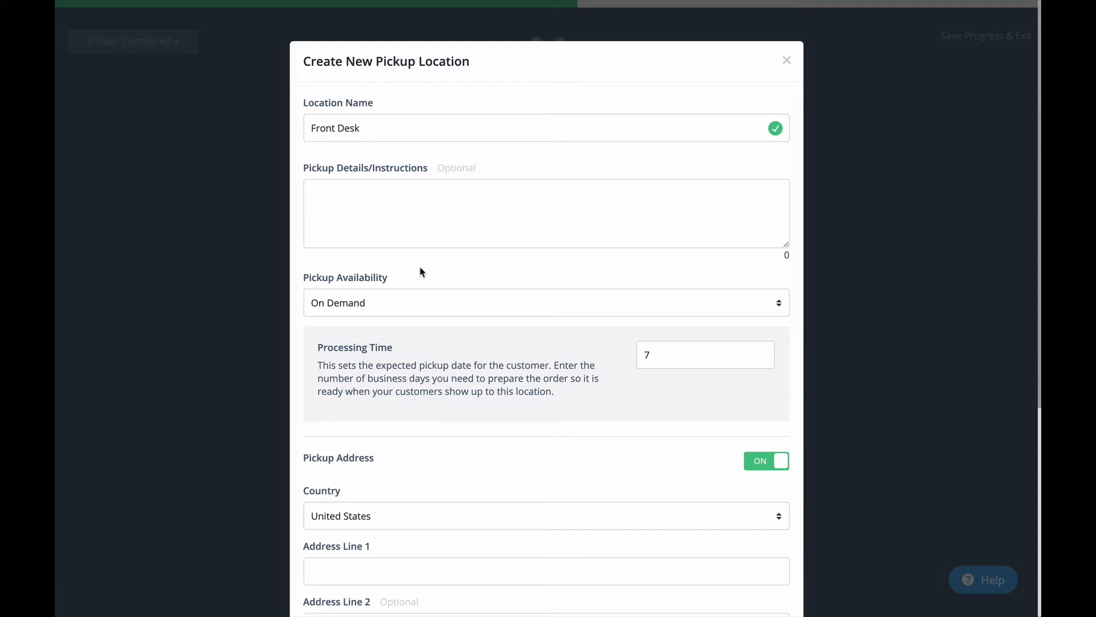
# Try the Set Pickup Date, Set Pickup Date Range and No Pickup Date availability options, and return the pickup availability to On Demand.
pyautogui.click(410, 298)
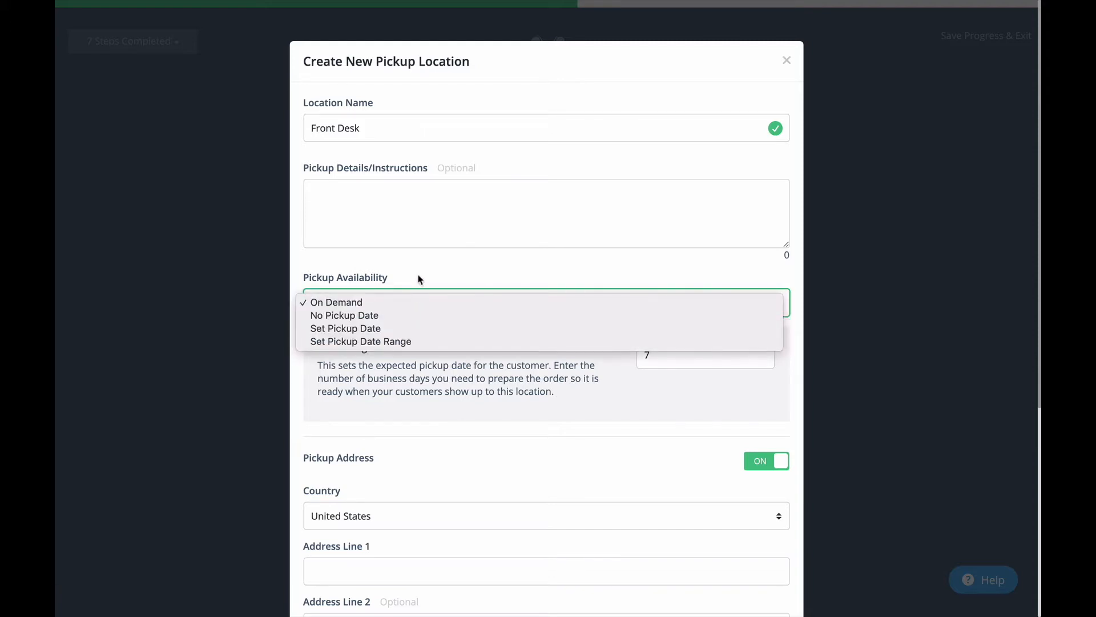
pyautogui.click(418, 279)
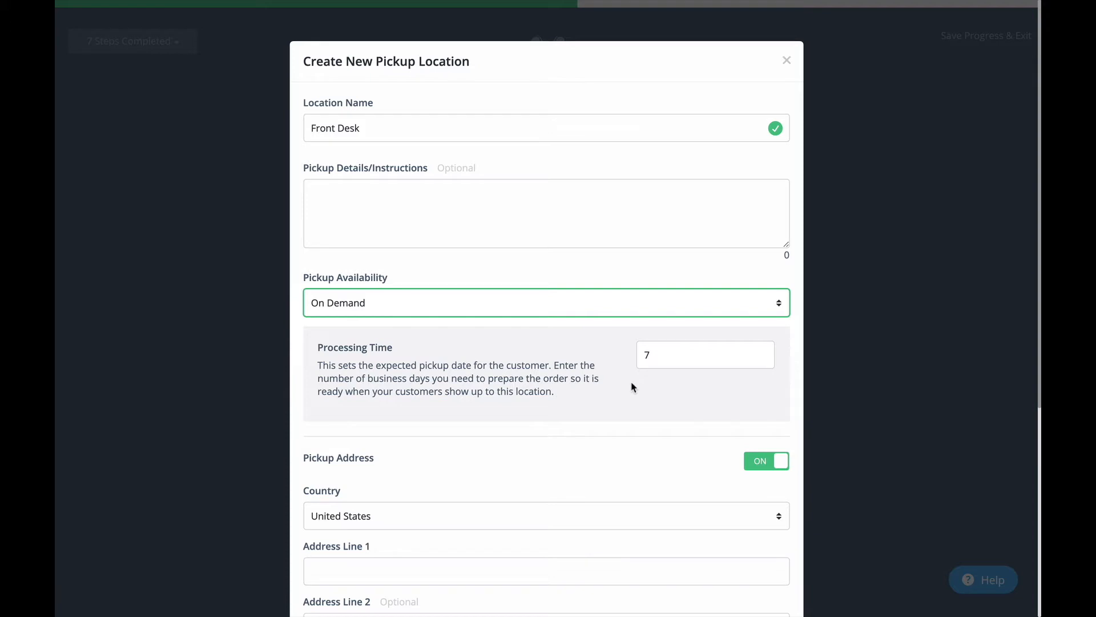
pyautogui.click(515, 312)
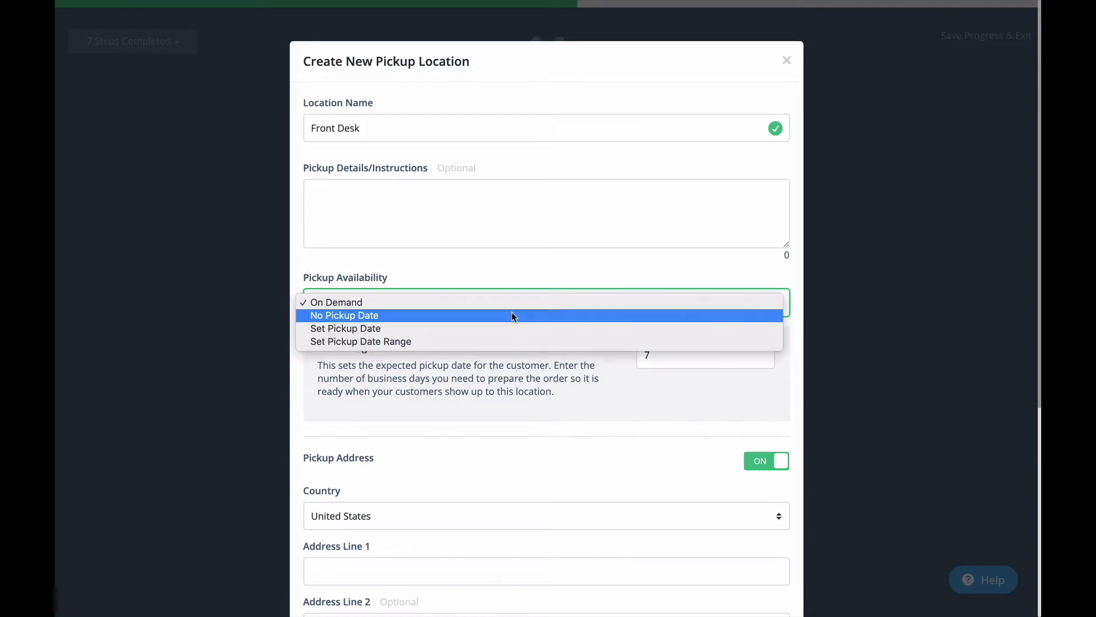
pyautogui.click(509, 328)
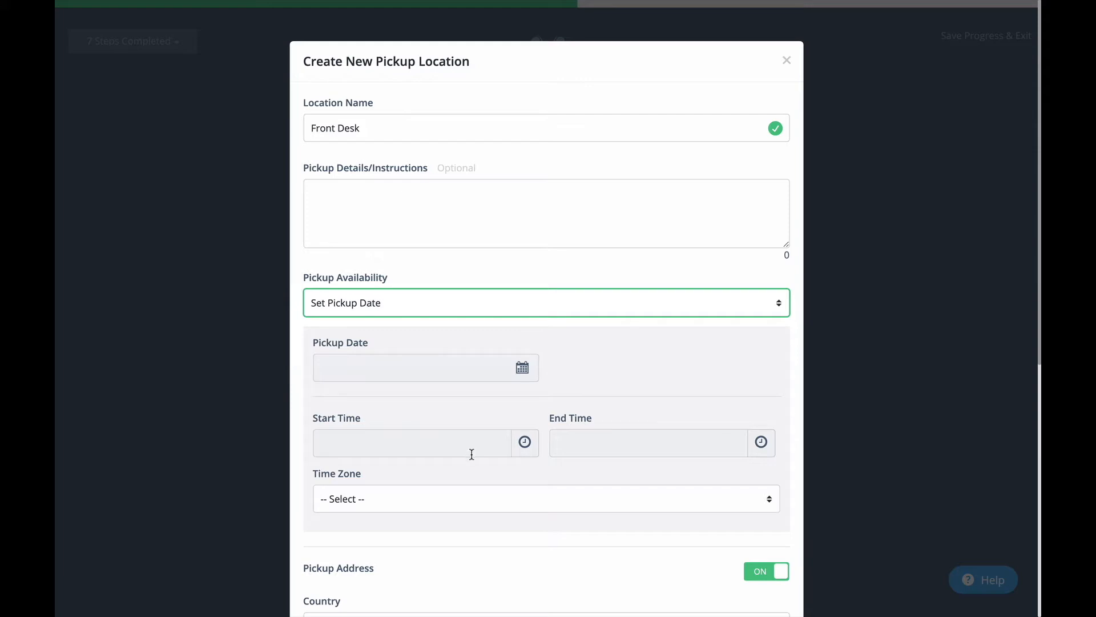
pyautogui.click(508, 316)
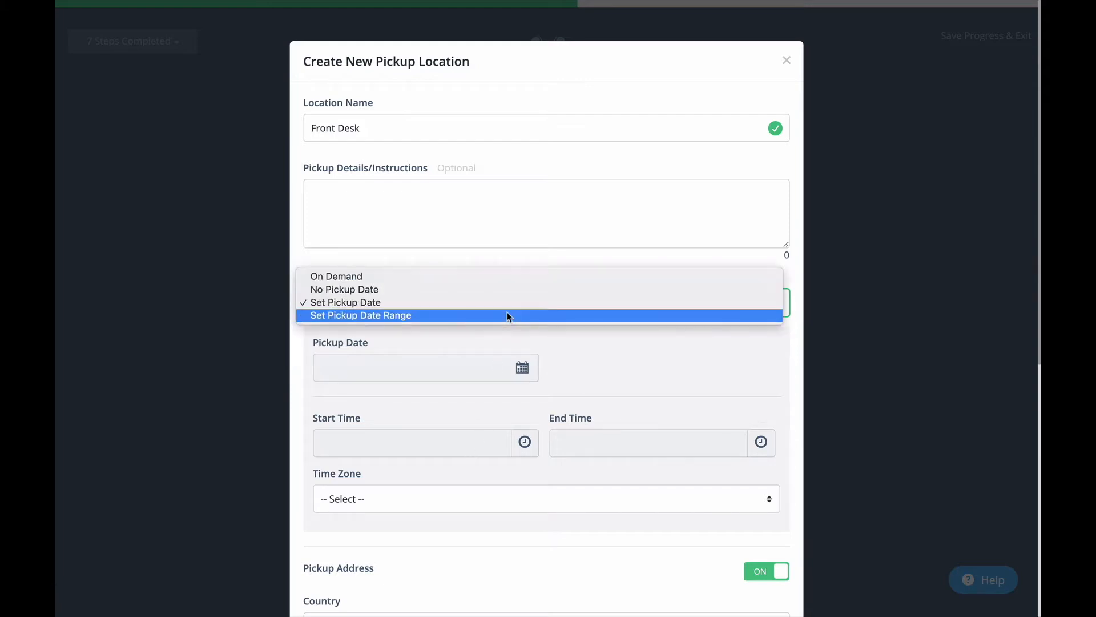
pyautogui.click(509, 316)
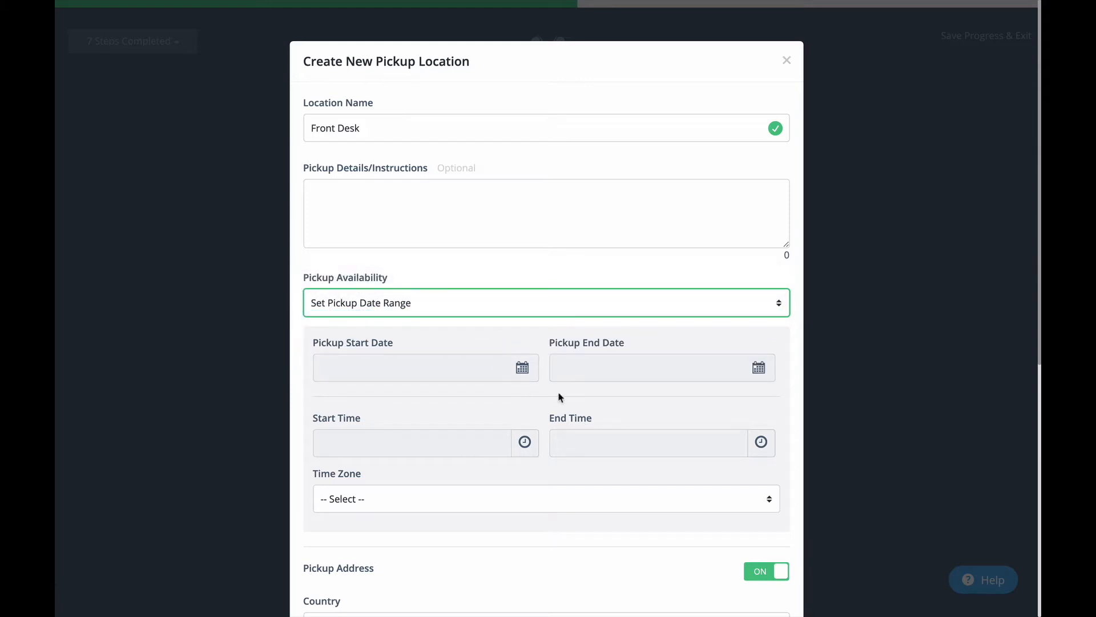
pyautogui.click(525, 308)
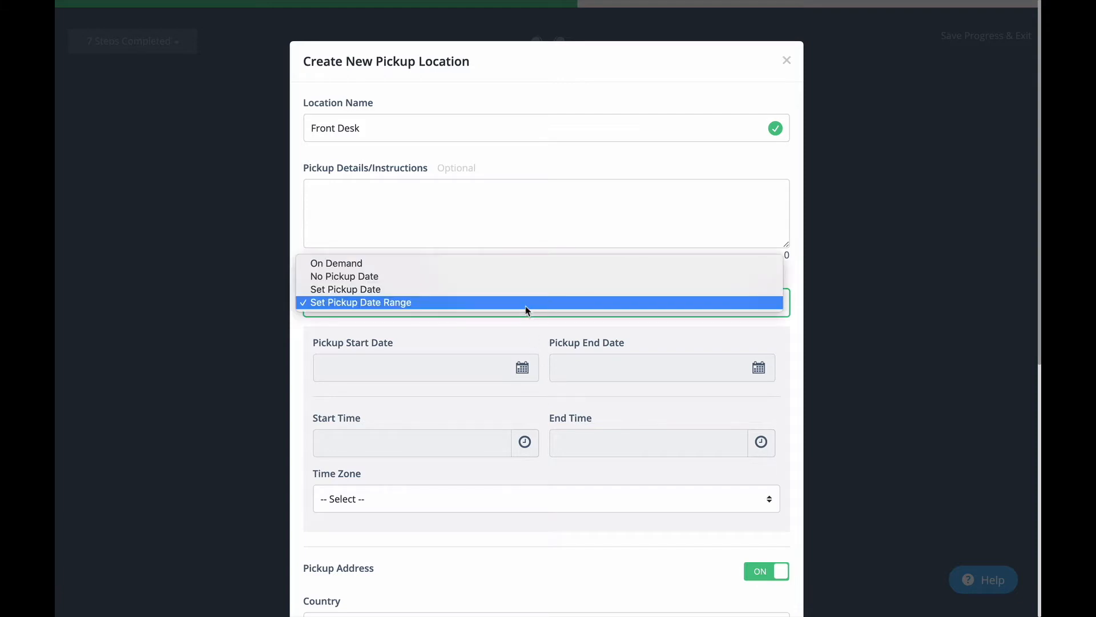
pyautogui.click(525, 281)
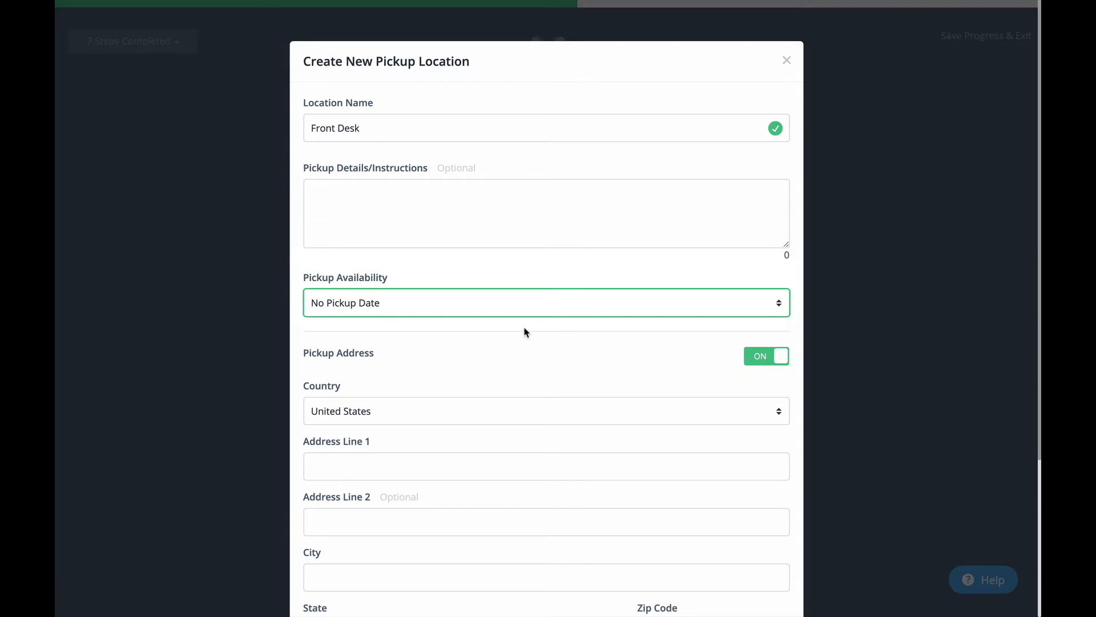
pyautogui.click(522, 310)
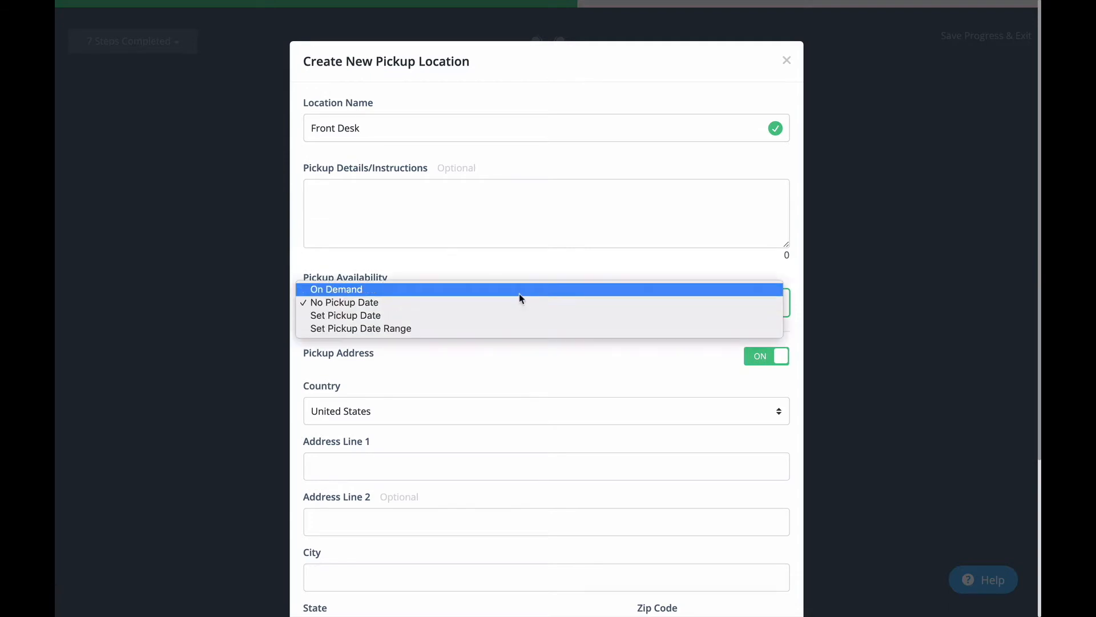
pyautogui.click(522, 295)
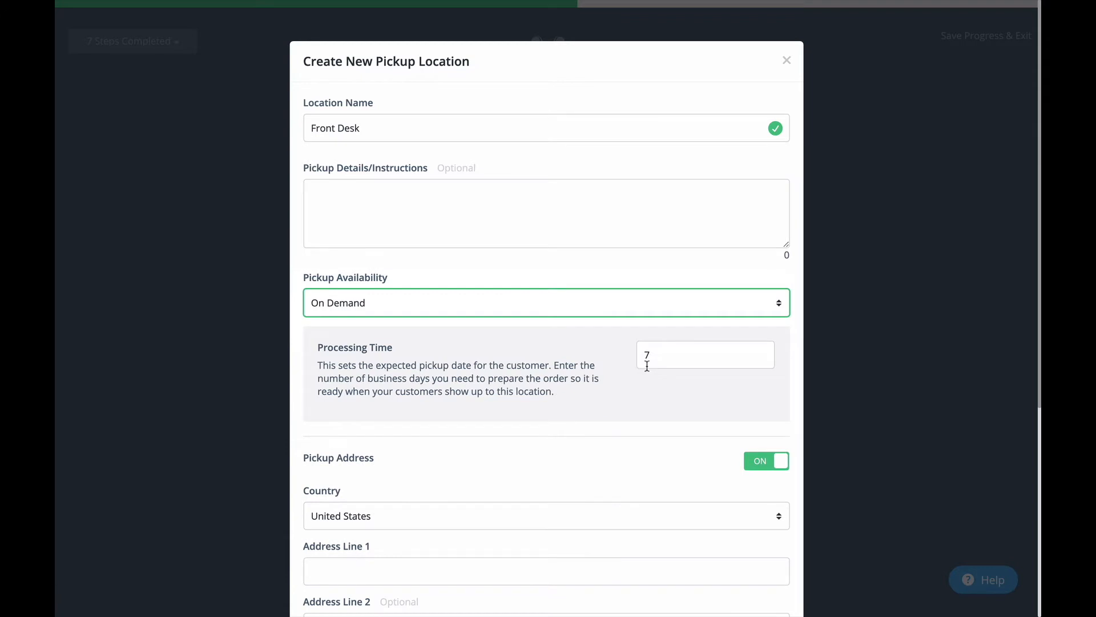
pyautogui.click(551, 411)
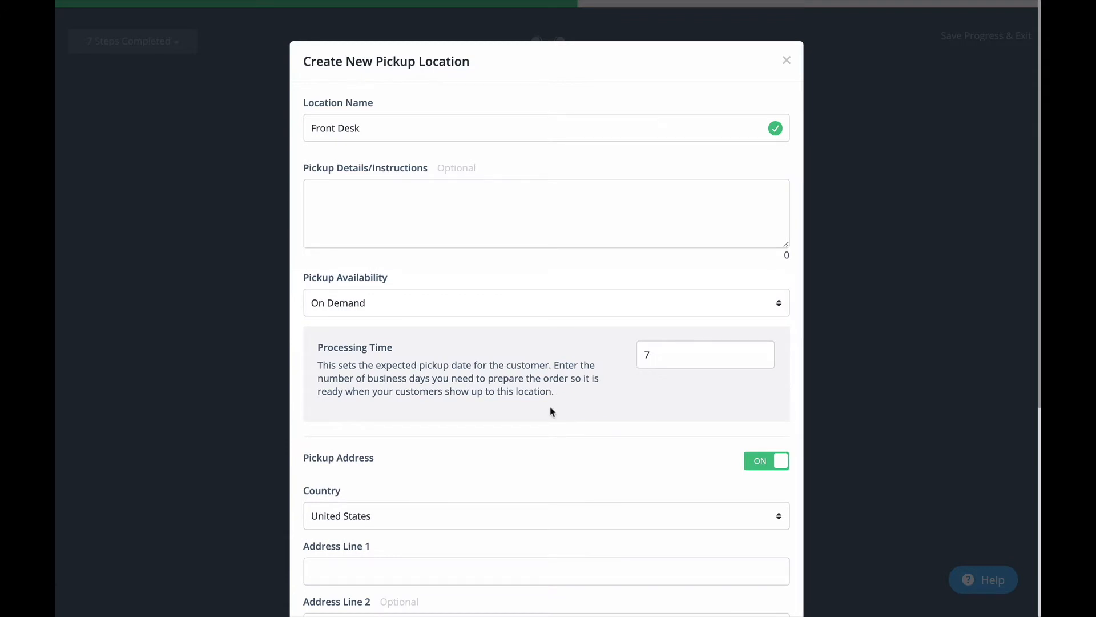
# Create the Front Desk location with the pickup address turned off and taxable zip code 85281, and continue to the checkout settings.
pyautogui.scroll(-5, 577, 465)
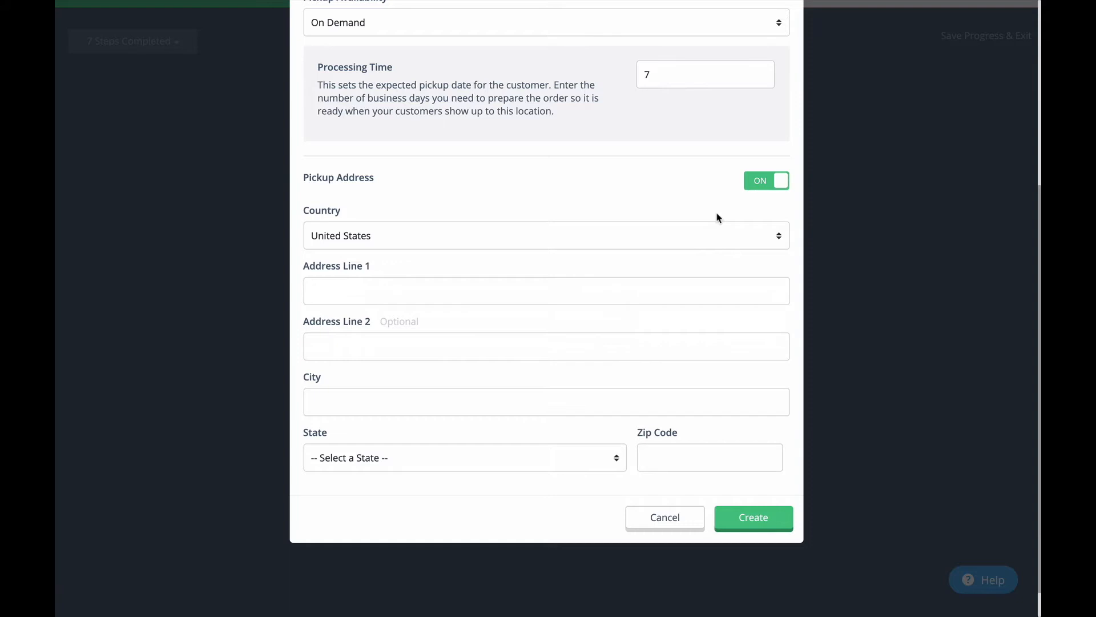
pyautogui.click(786, 184)
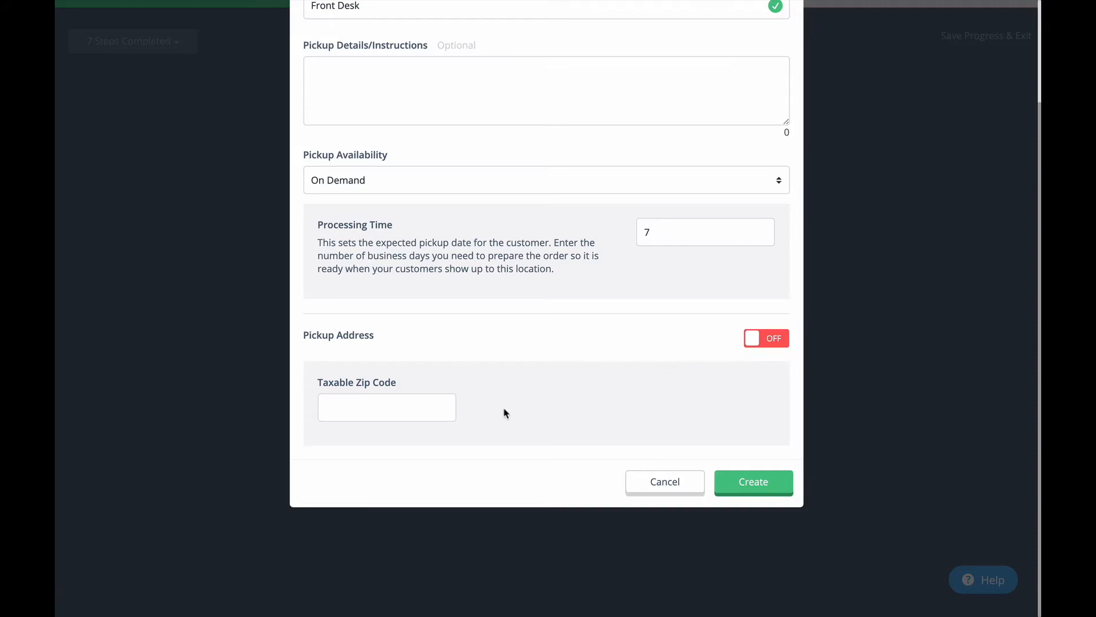
pyautogui.click(406, 415)
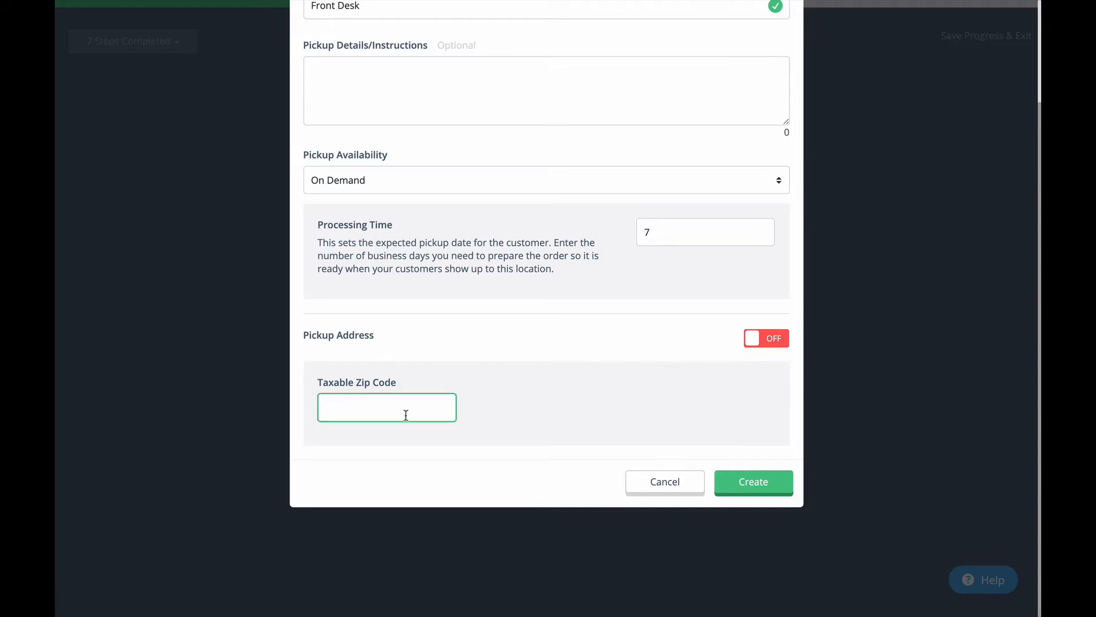
pyautogui.write('85281')
pyautogui.click(730, 483)
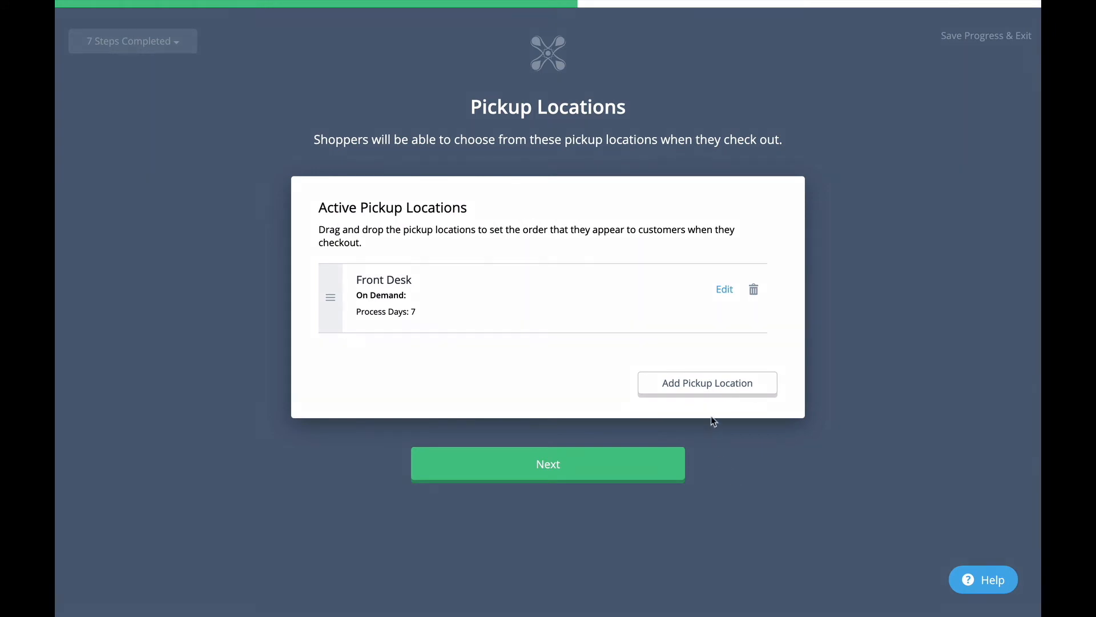
pyautogui.click(713, 387)
pyautogui.click(552, 478)
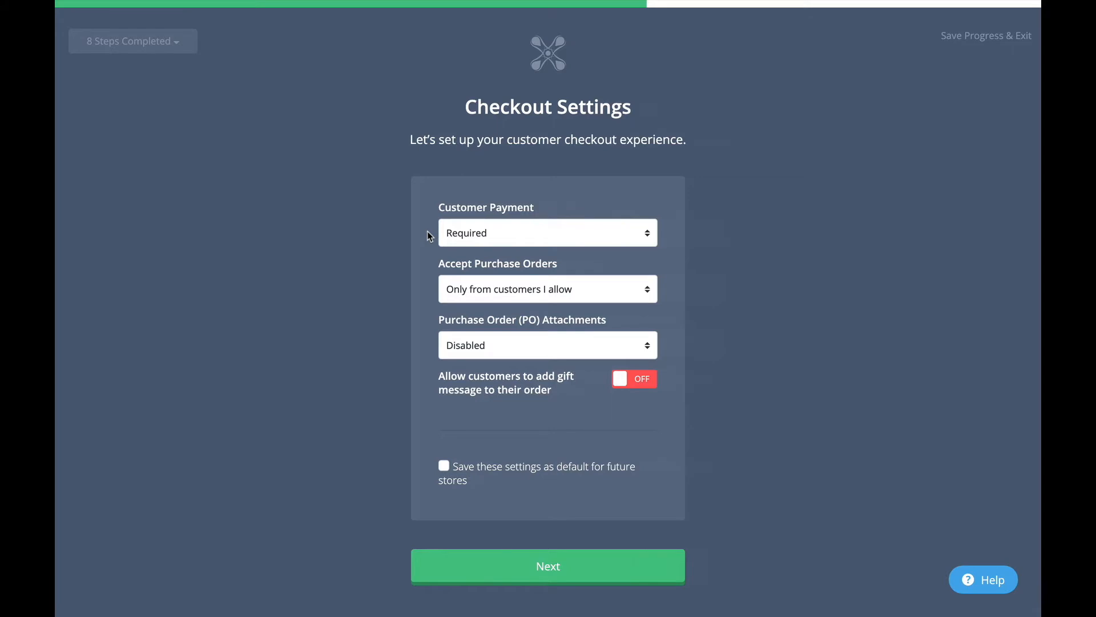
# Keep customer payment Required and gift messages off, save the checkout settings as default for future stores, and continue.
pyautogui.click(496, 235)
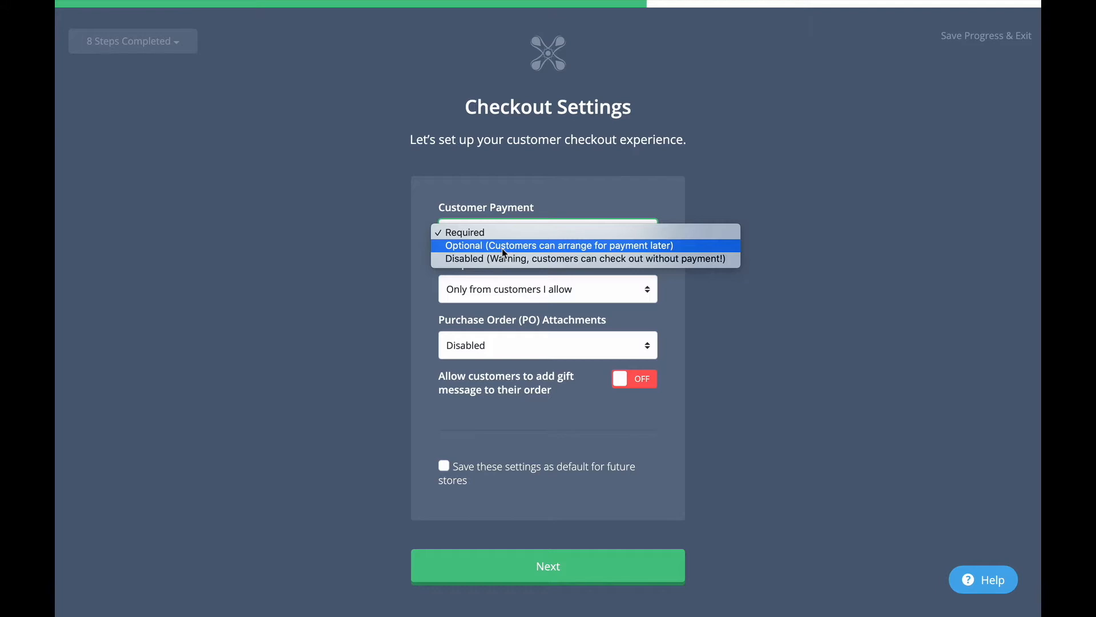
pyautogui.click(431, 282)
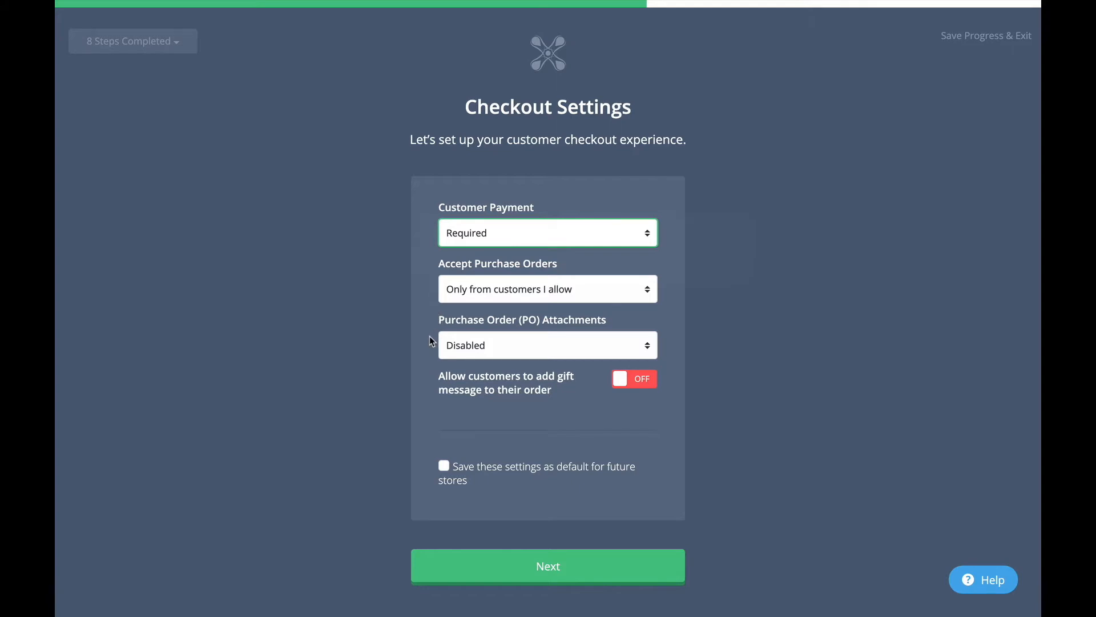
pyautogui.click(615, 387)
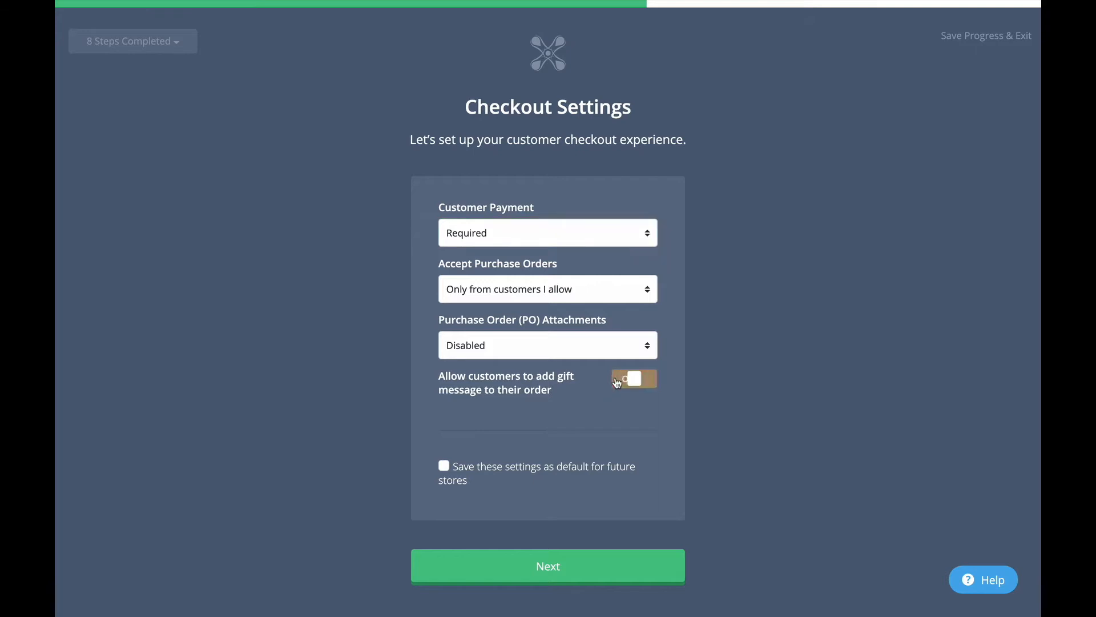
pyautogui.click(651, 382)
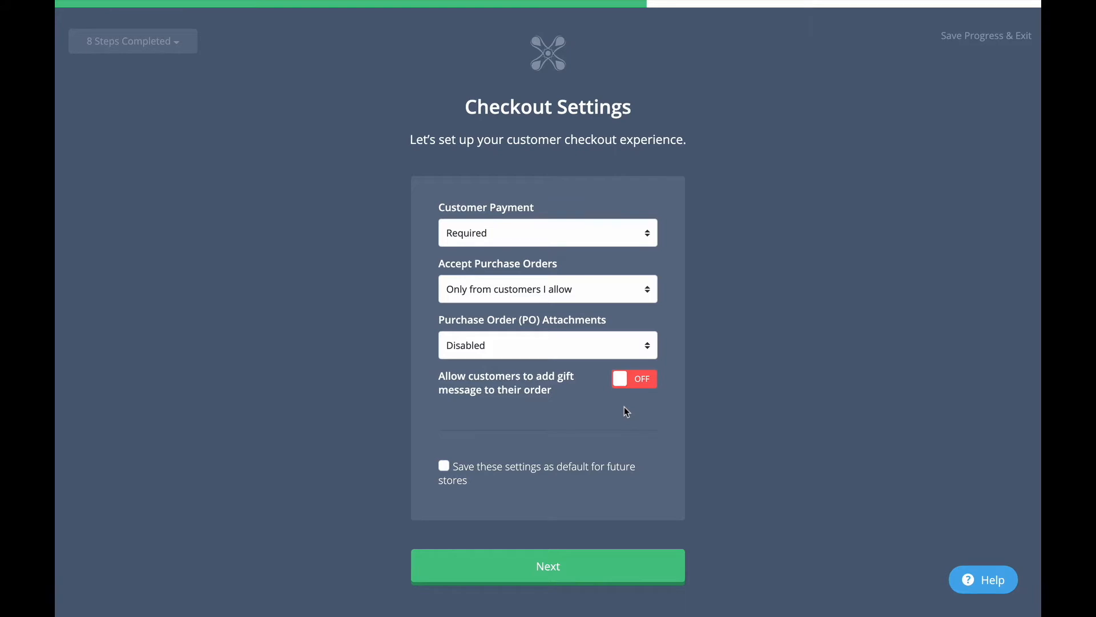
pyautogui.click(445, 466)
pyautogui.click(504, 570)
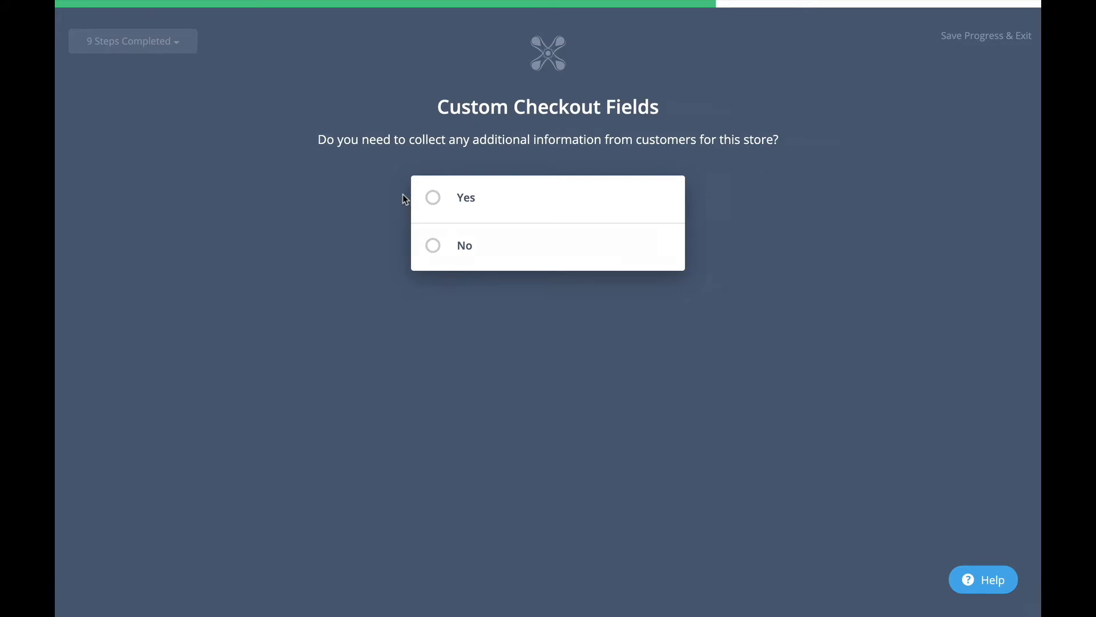
pyautogui.click(433, 198)
pyautogui.click(501, 317)
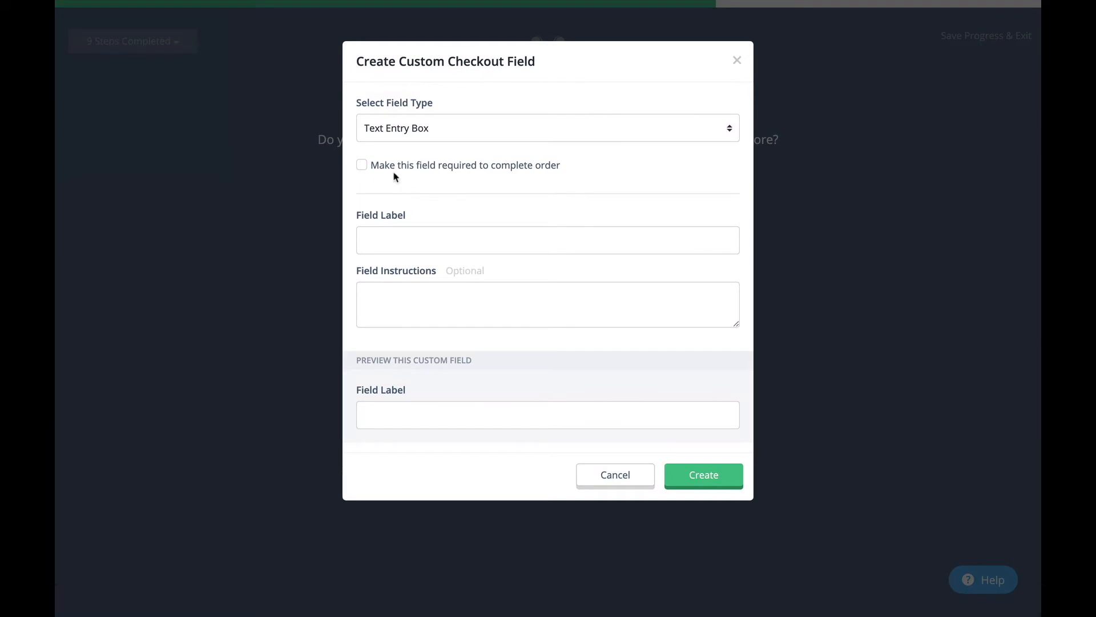
pyautogui.click(411, 129)
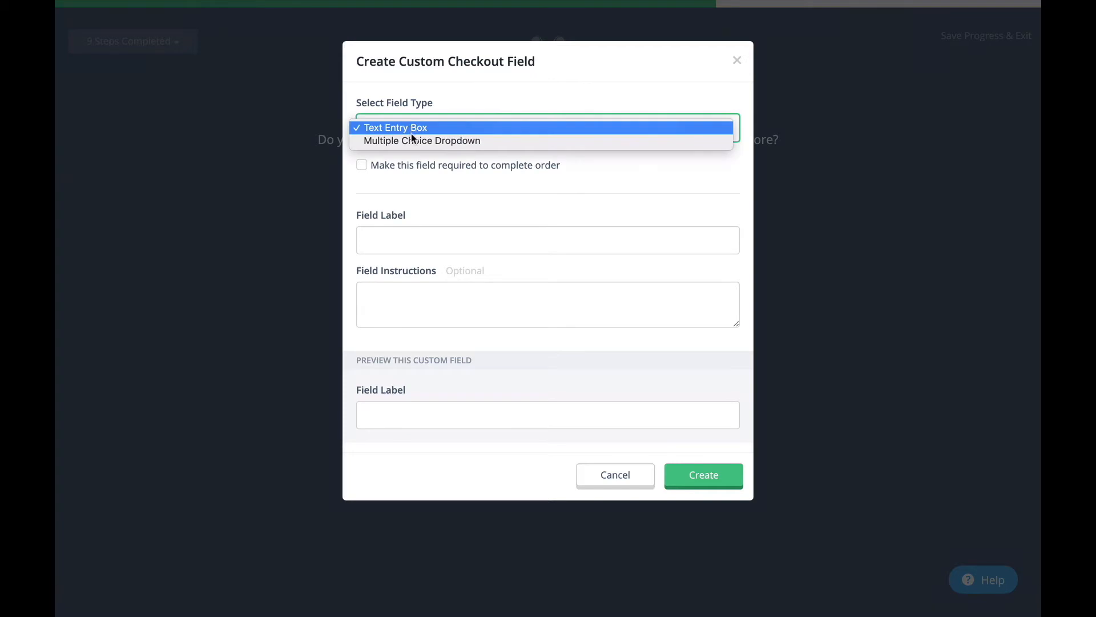
pyautogui.click(425, 177)
pyautogui.click(363, 165)
pyautogui.click(364, 166)
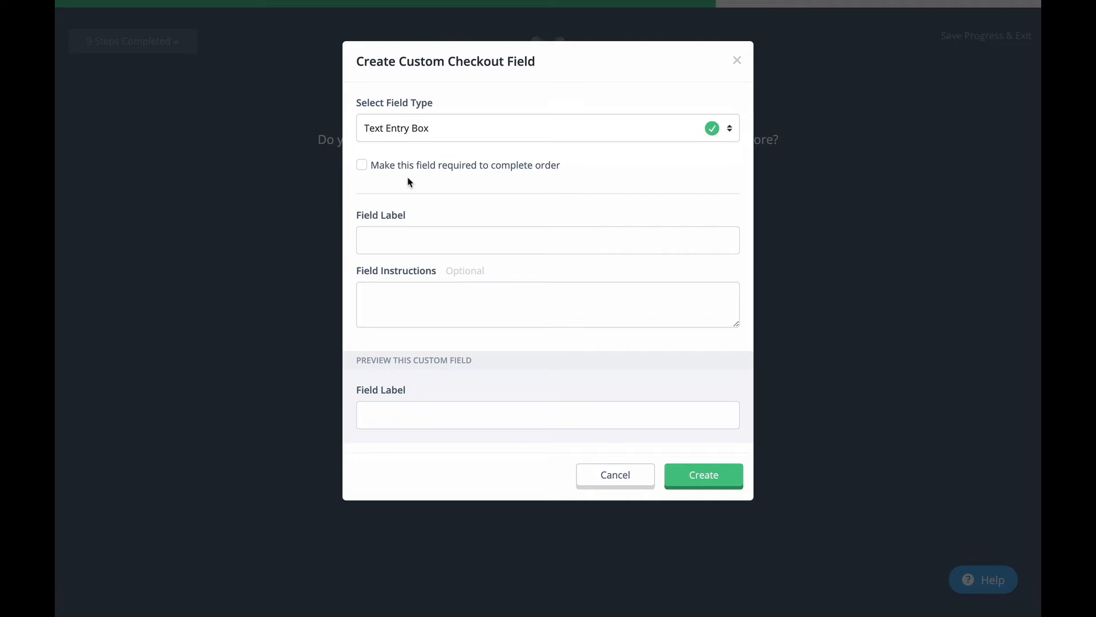
pyautogui.click(587, 473)
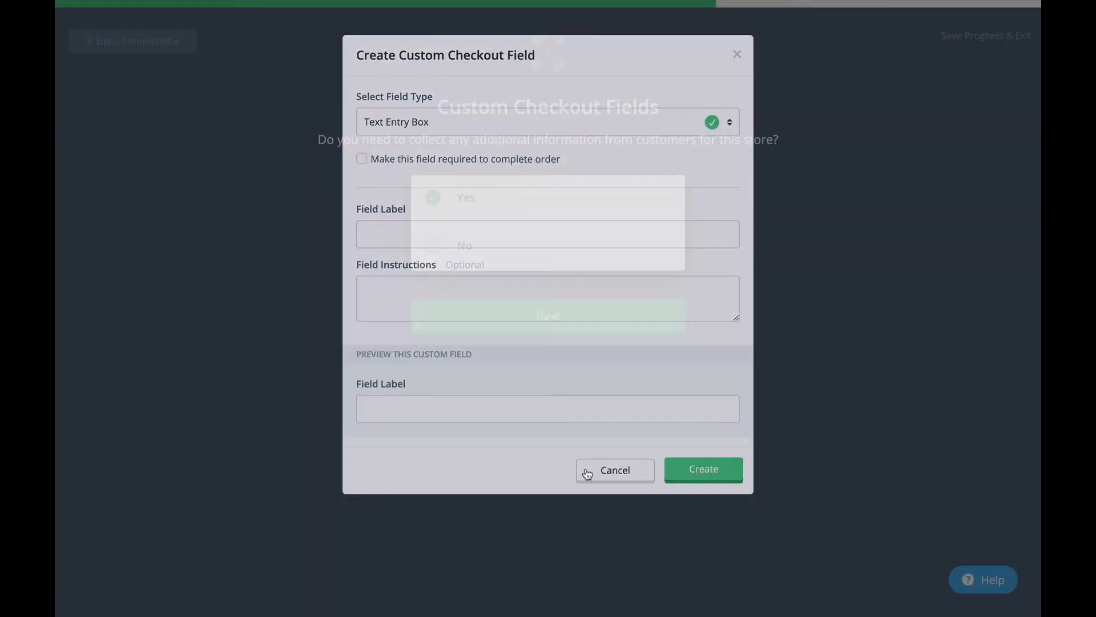
# Decline custom checkout fields and continue past the store notifications, adding and removing a blank email recipient.
pyautogui.click(434, 246)
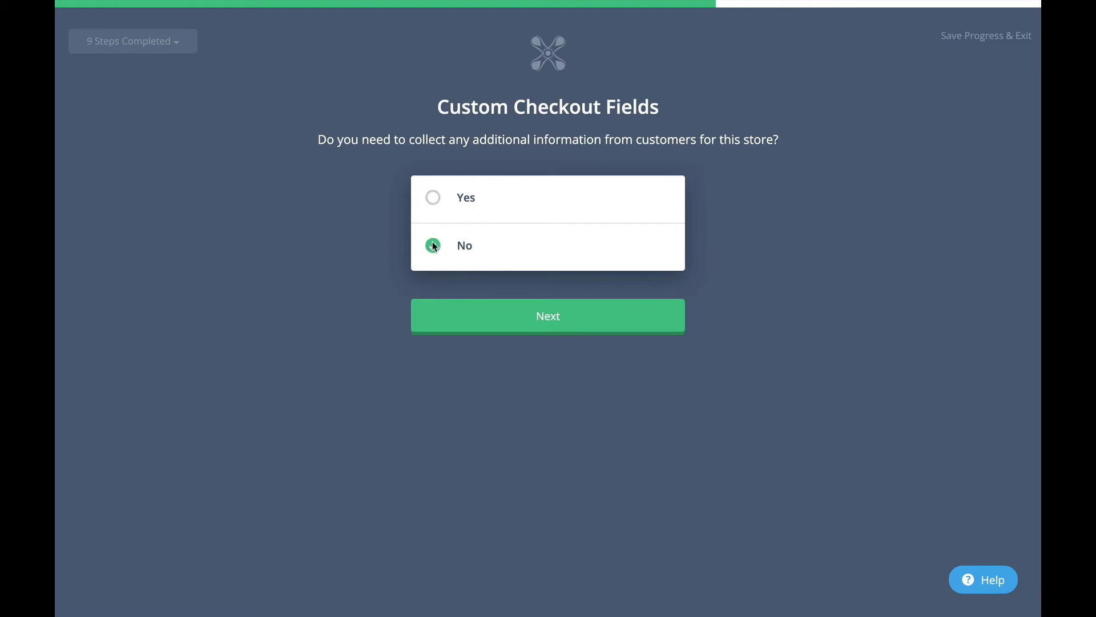
pyautogui.click(506, 319)
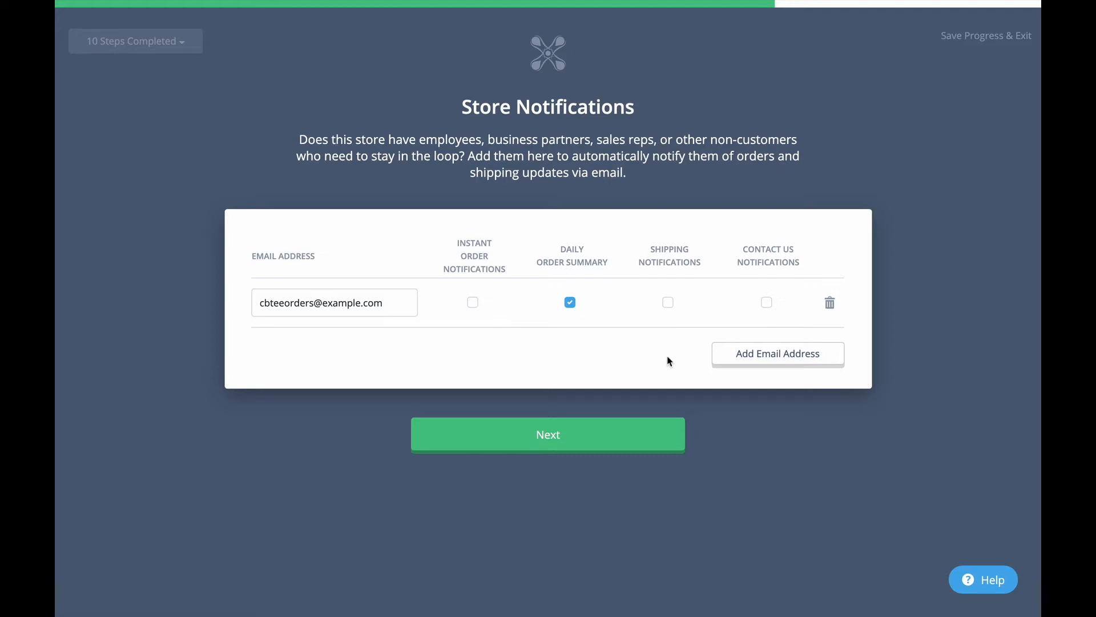
pyautogui.click(776, 363)
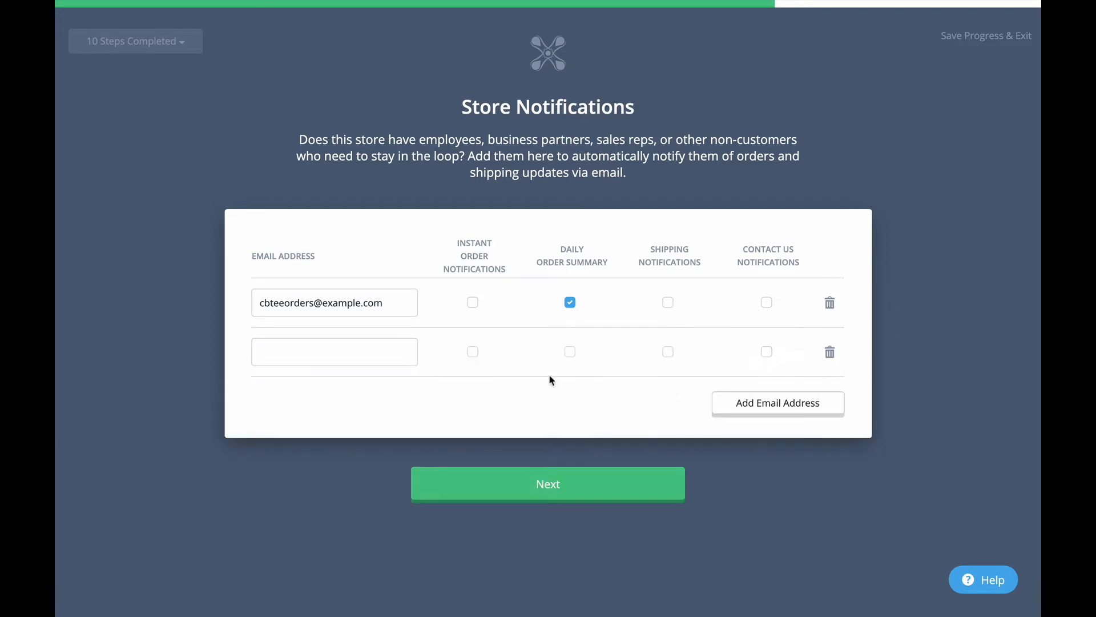
pyautogui.click(828, 355)
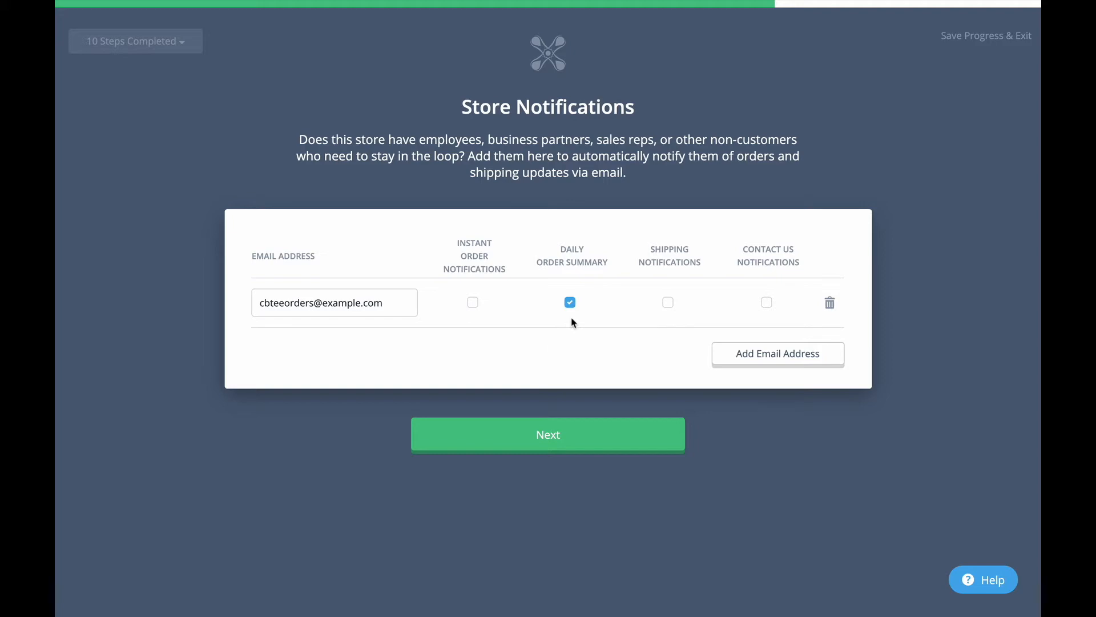
pyautogui.click(566, 433)
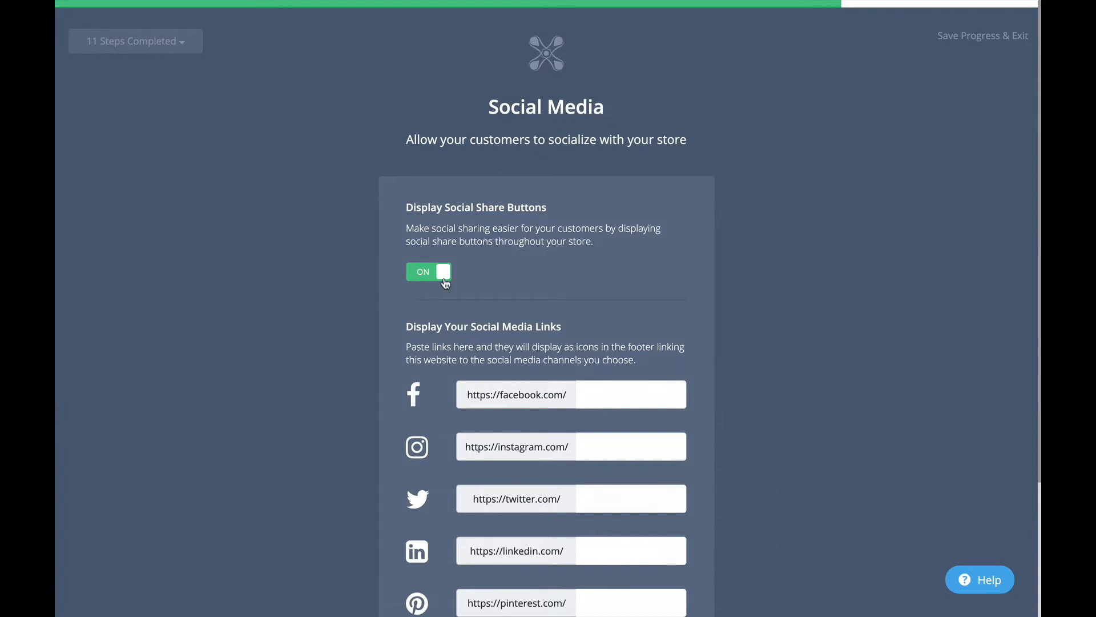
# Switch the social share buttons off and back on, leave all social media links empty, and continue to the store policies.
pyautogui.click(445, 280)
pyautogui.click(409, 274)
pyautogui.scroll(-1, 601, 353)
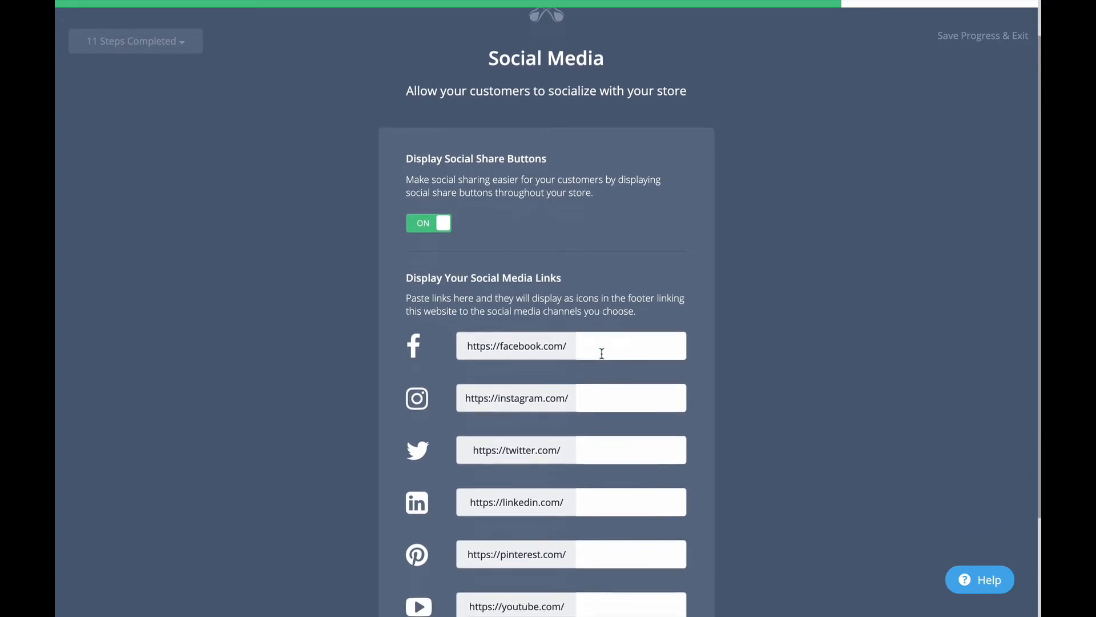
pyautogui.scroll(-3, 602, 353)
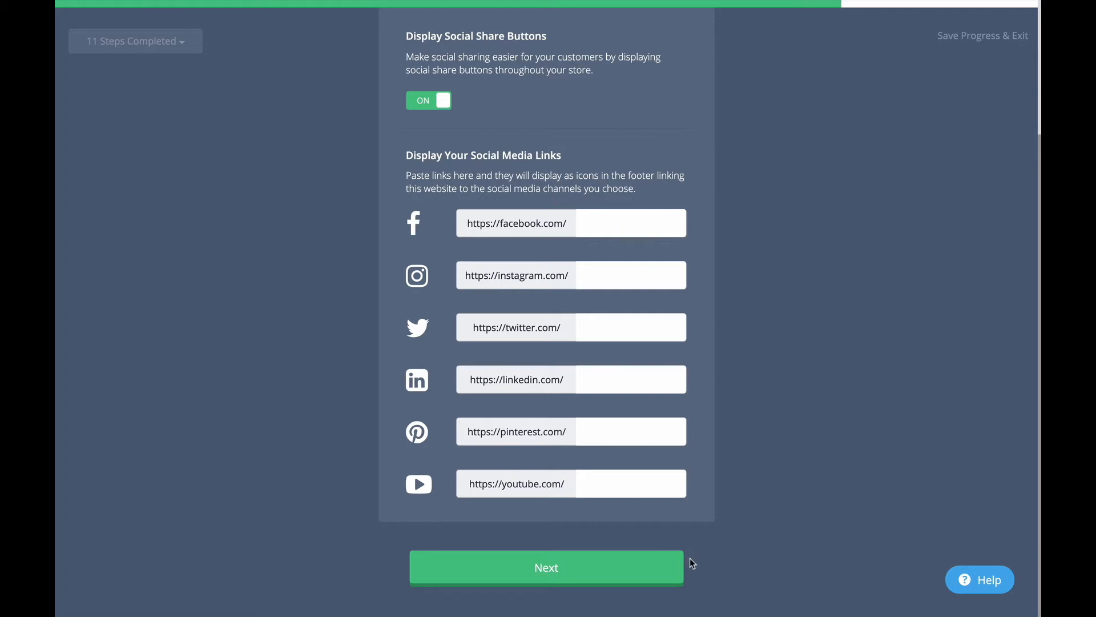
pyautogui.click(676, 568)
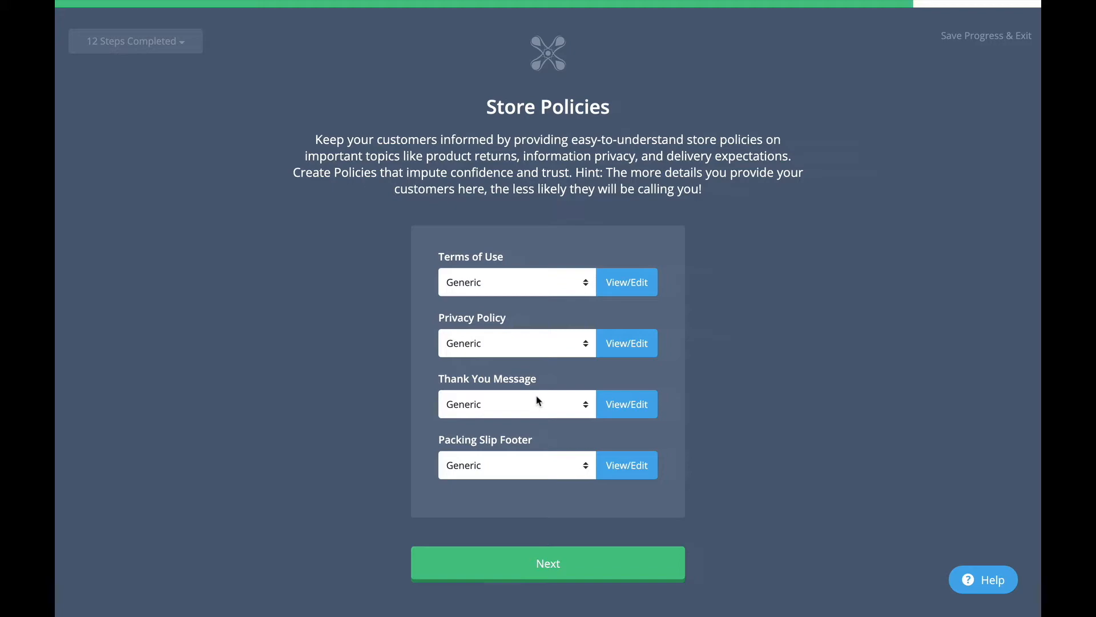
# View the Generic thank you message without changing it, keep all store policies Generic, and continue to the domain settings.
pyautogui.click(627, 405)
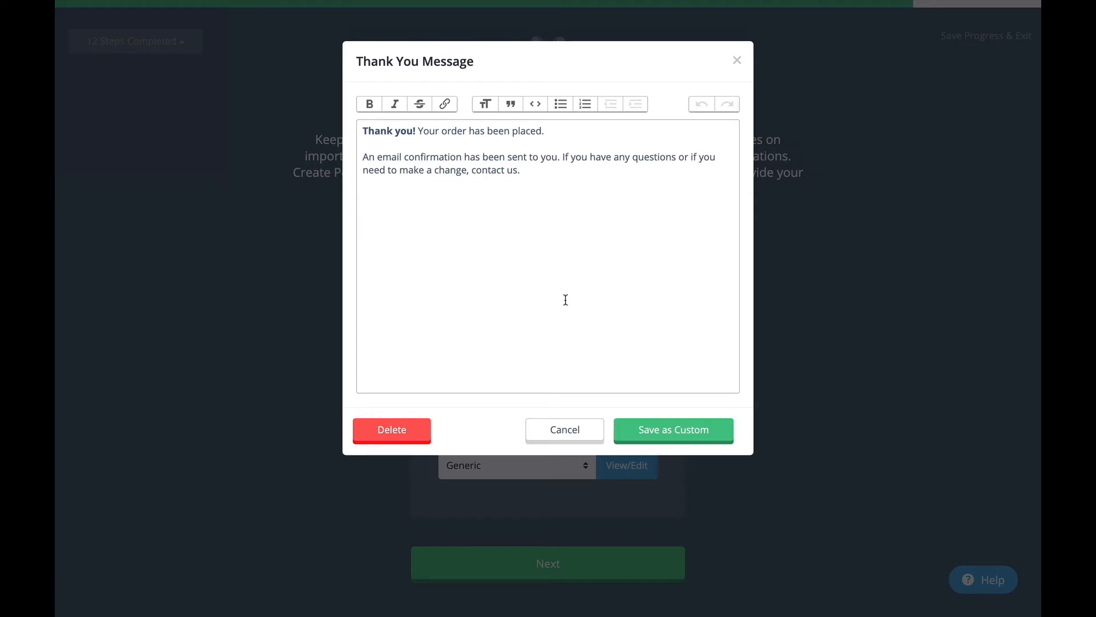
pyautogui.click(567, 432)
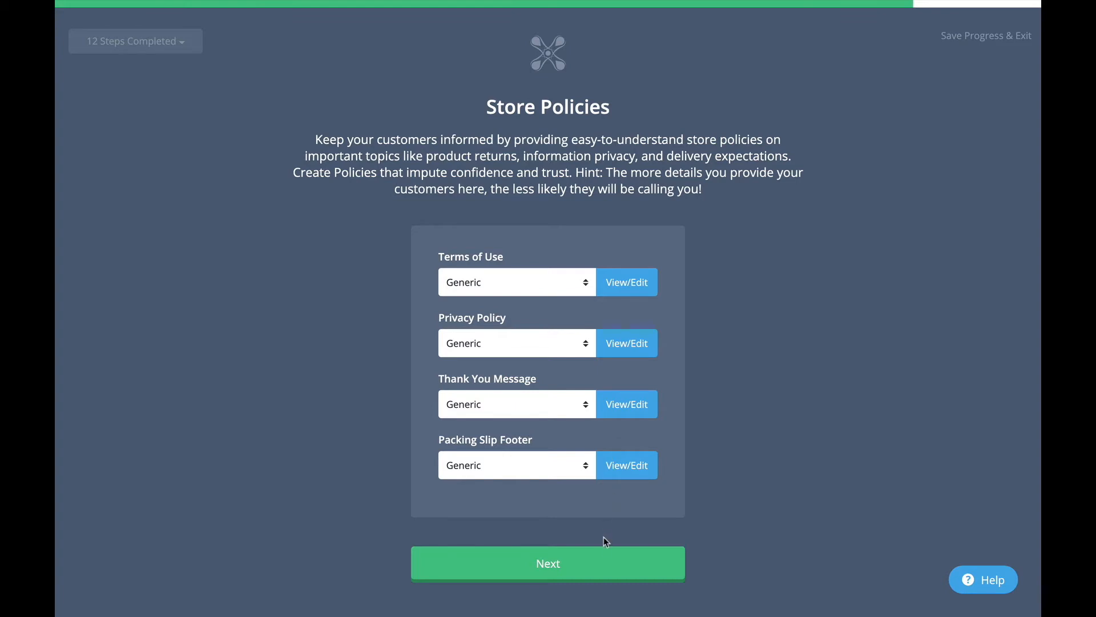
pyautogui.click(610, 559)
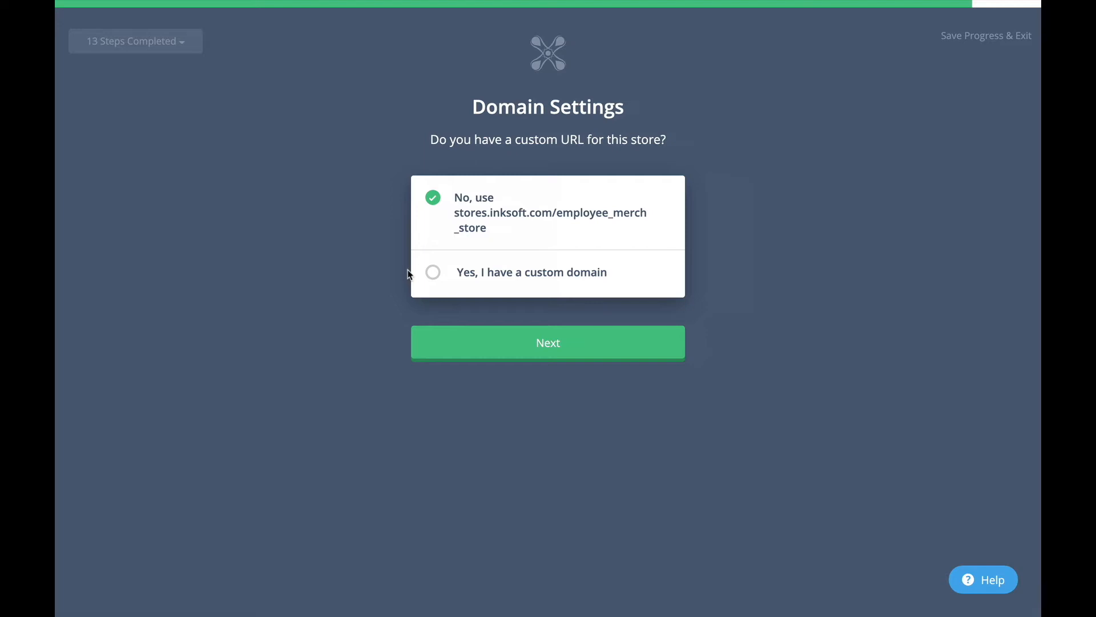
# Try the custom domain option, return to the stores.inksoft.com/employee_merch_store address, and finish the setup by opening the store.
pyautogui.click(433, 274)
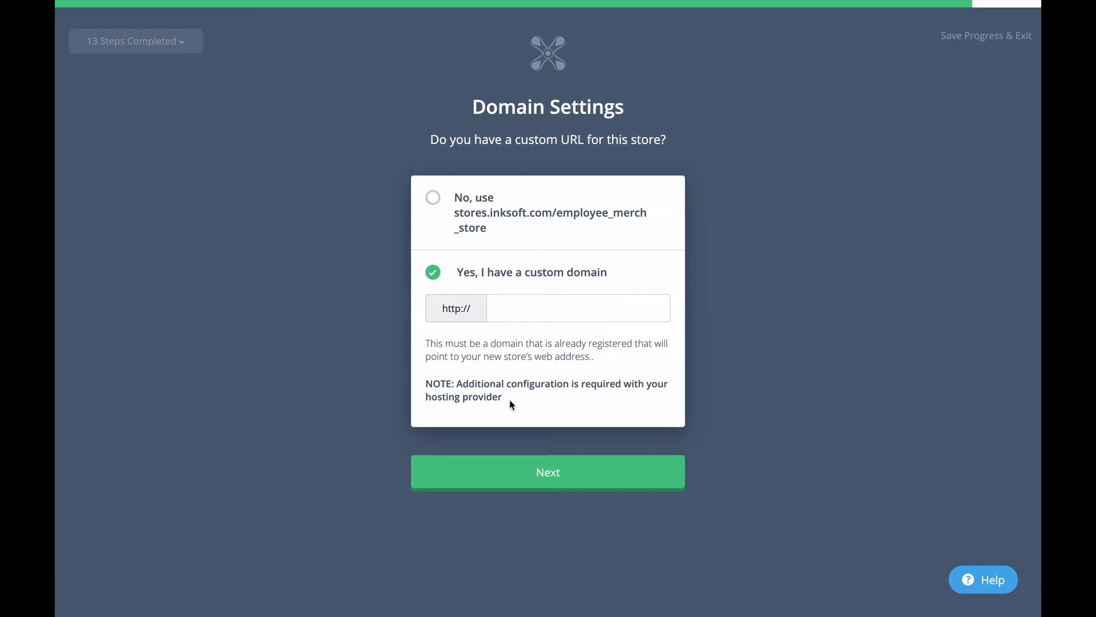
pyautogui.click(432, 198)
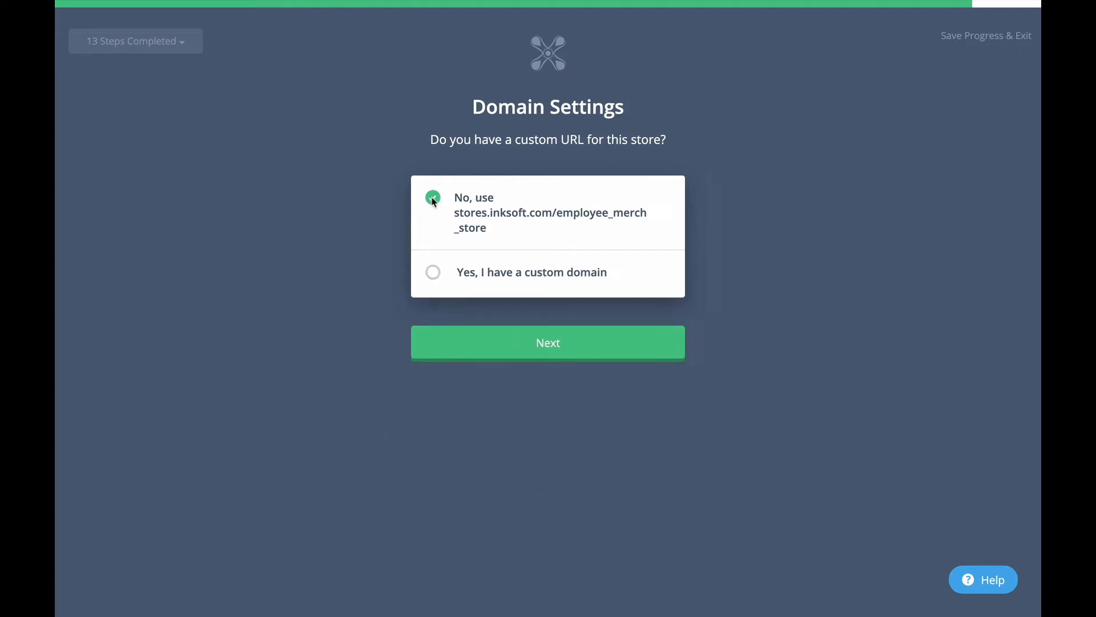
pyautogui.click(540, 348)
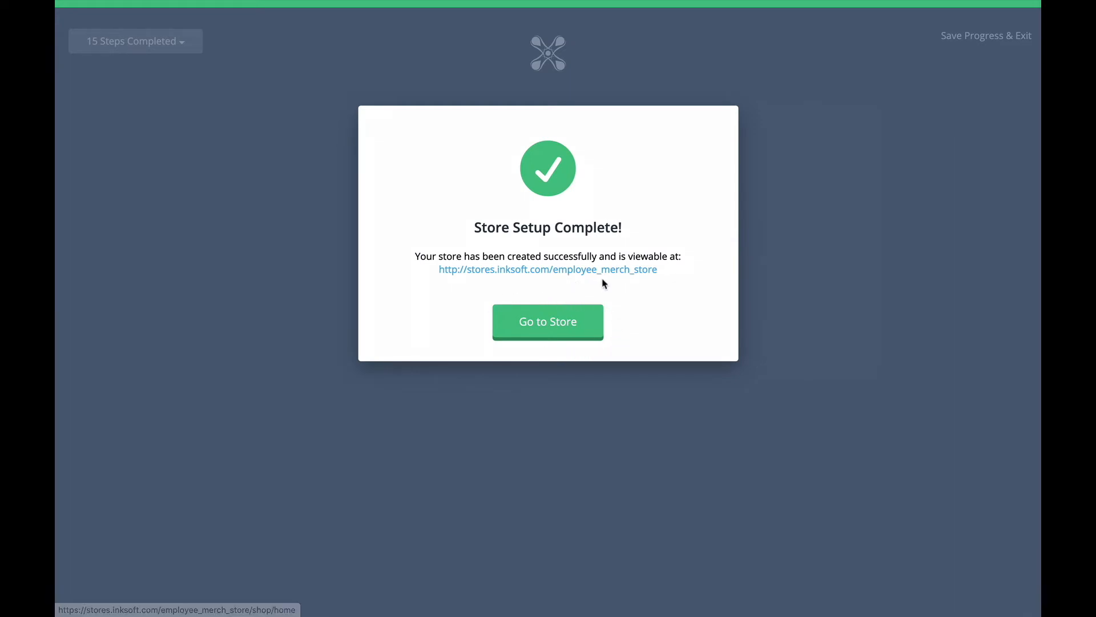
pyautogui.click(592, 334)
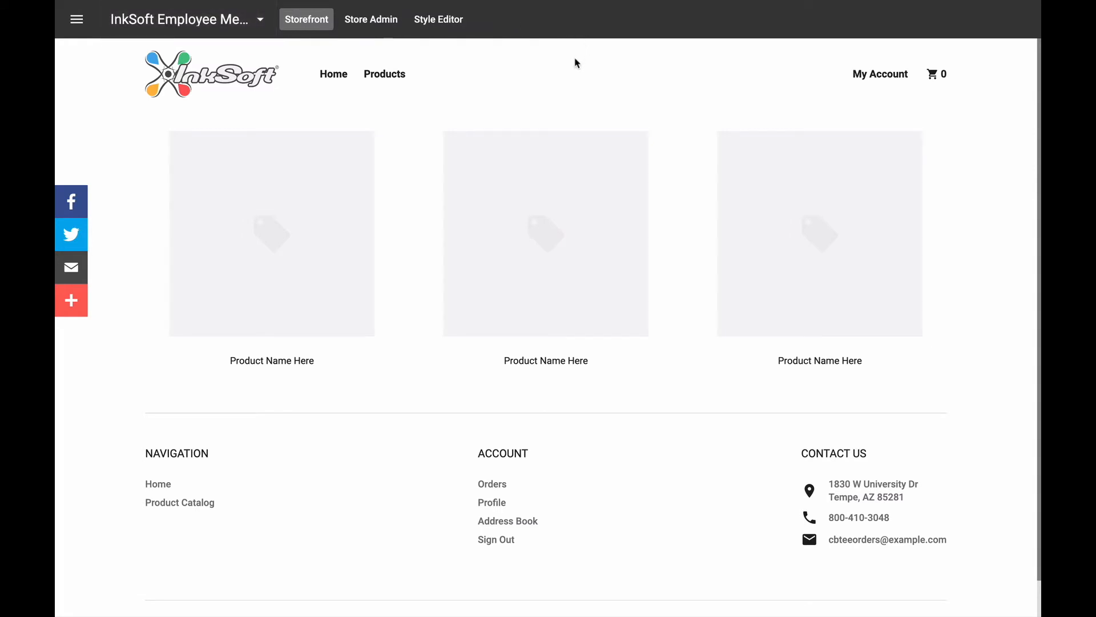
# Check the new storefront's account menu and go to the admin portal dashboard.
pyautogui.click(891, 78)
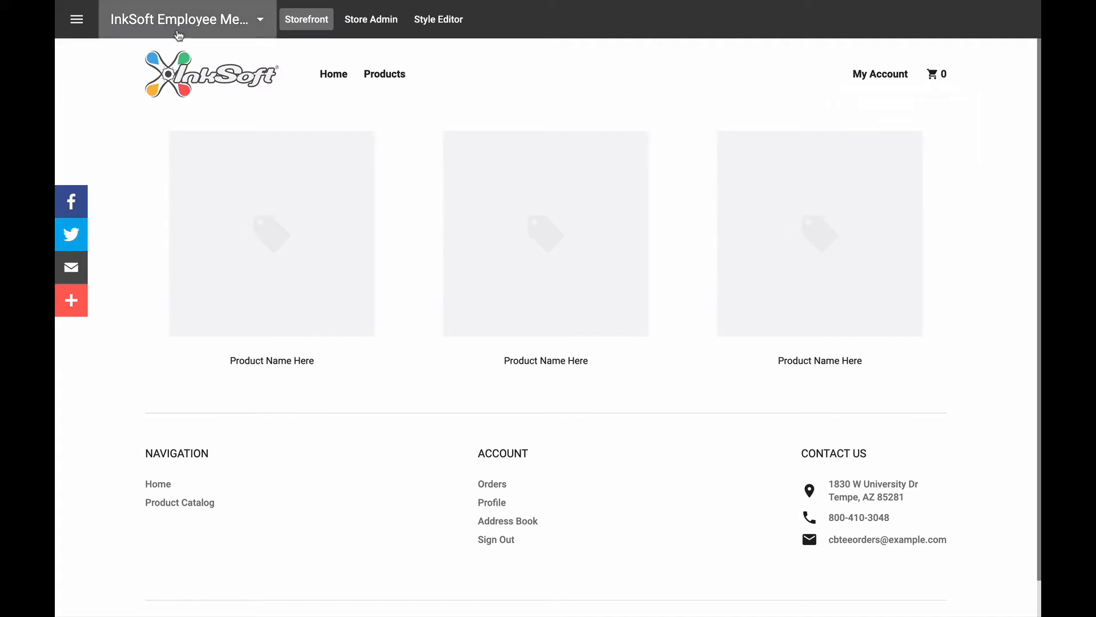
pyautogui.click(79, 22)
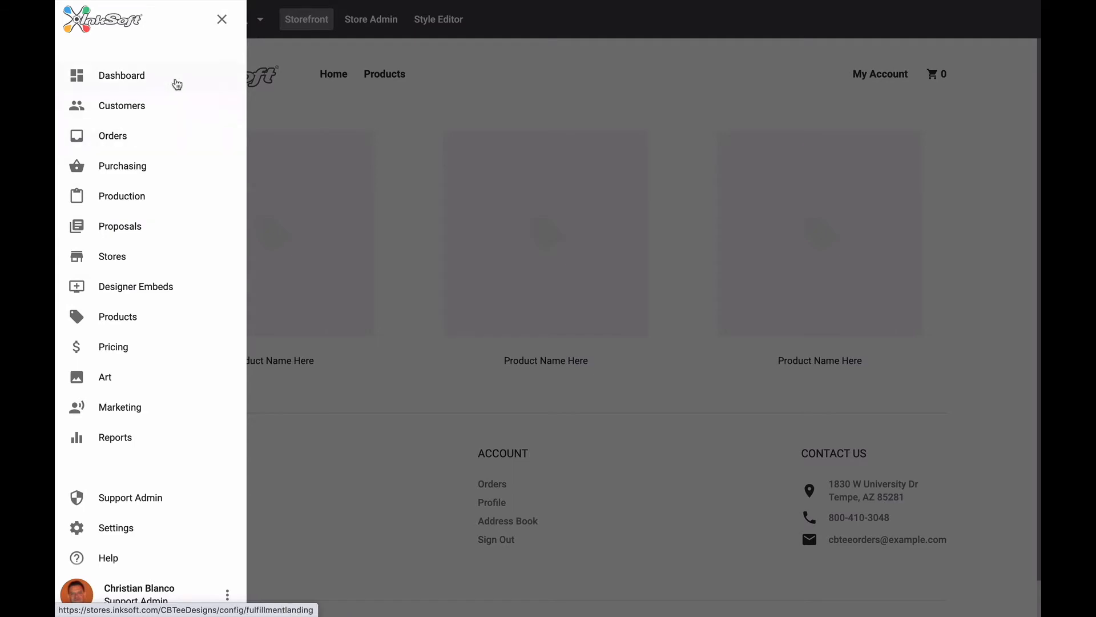
pyautogui.click(158, 77)
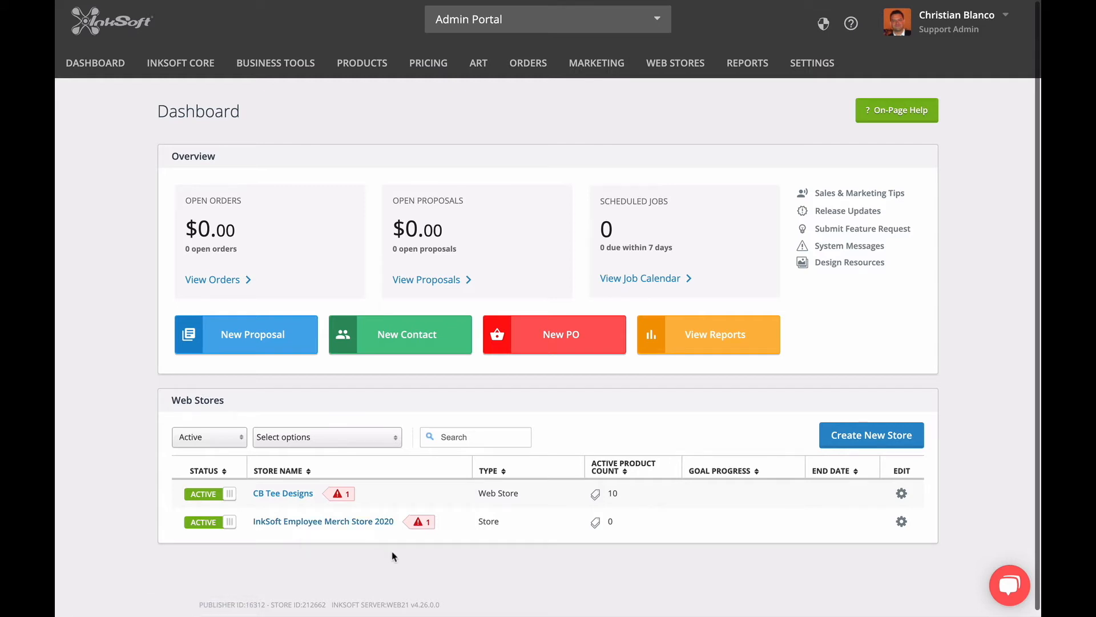
# Check the store list in the Admin Portal switcher and open the InkSoft Core Stores page.
pyautogui.click(513, 27)
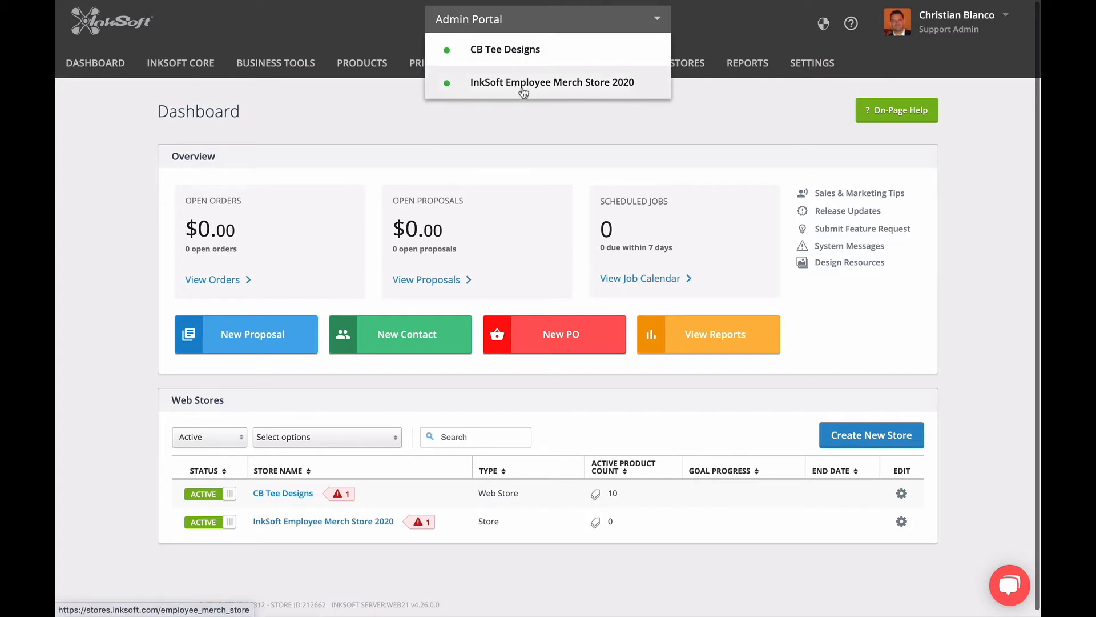
pyautogui.click(542, 117)
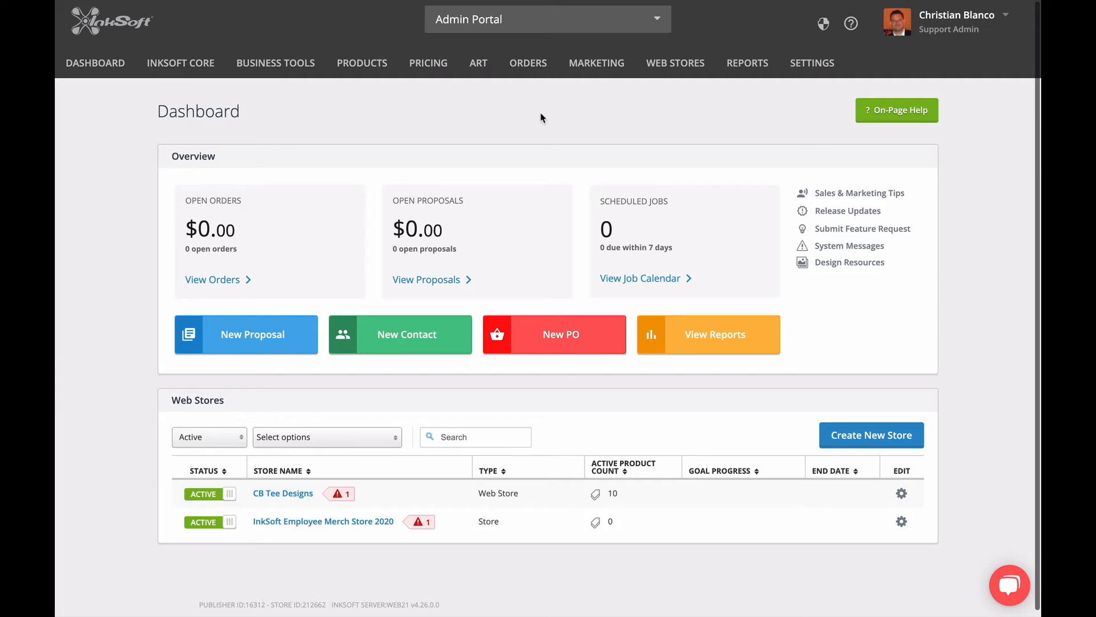
pyautogui.moveTo(662, 65)
pyautogui.moveTo(198, 68)
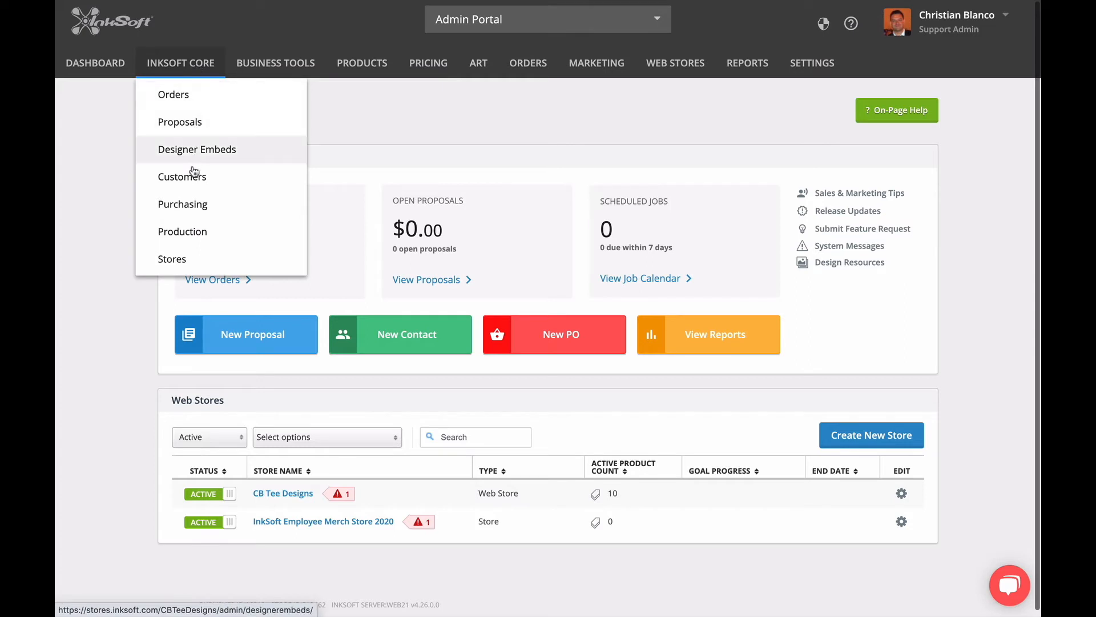
pyautogui.click(203, 260)
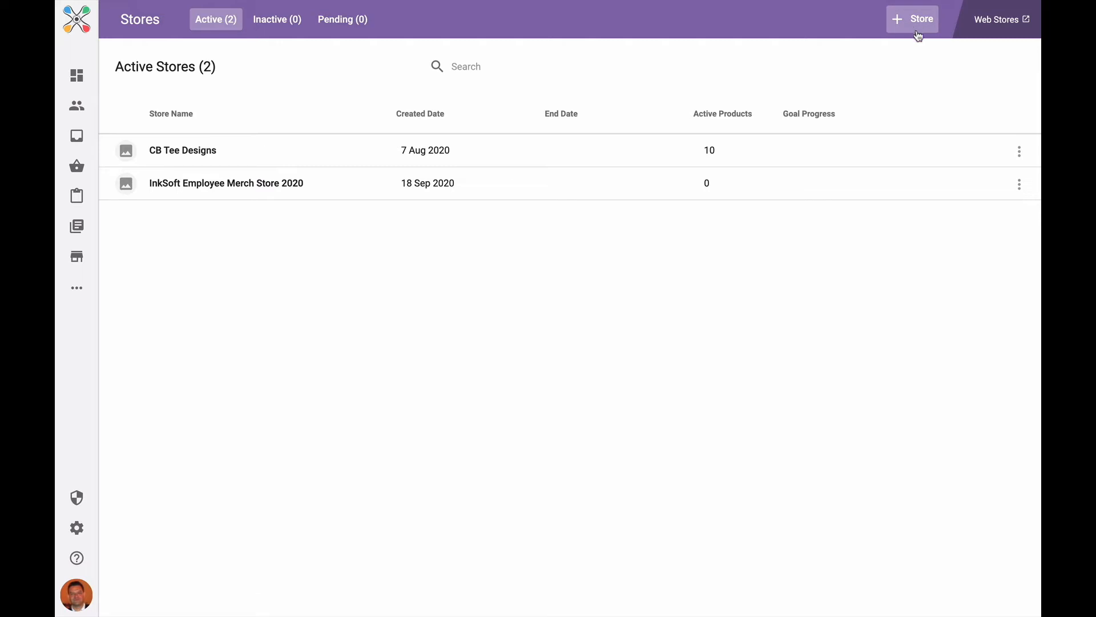
# Review the actions available for InkSoft Employee Merch Store 2020 in the active stores list and open its storefront.
pyautogui.click(1019, 185)
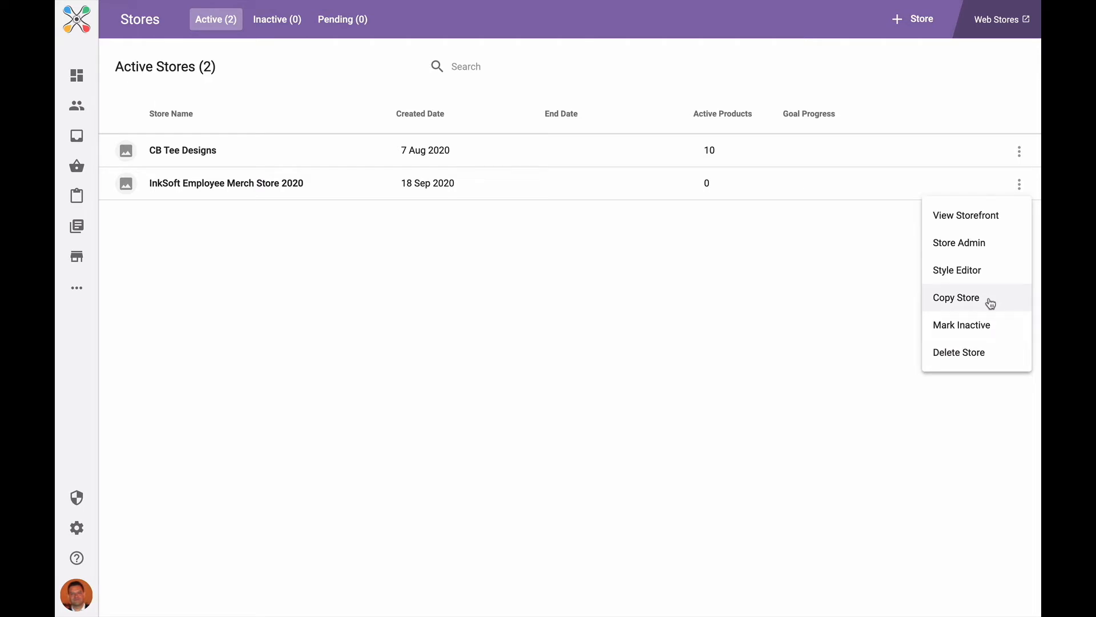
pyautogui.click(840, 324)
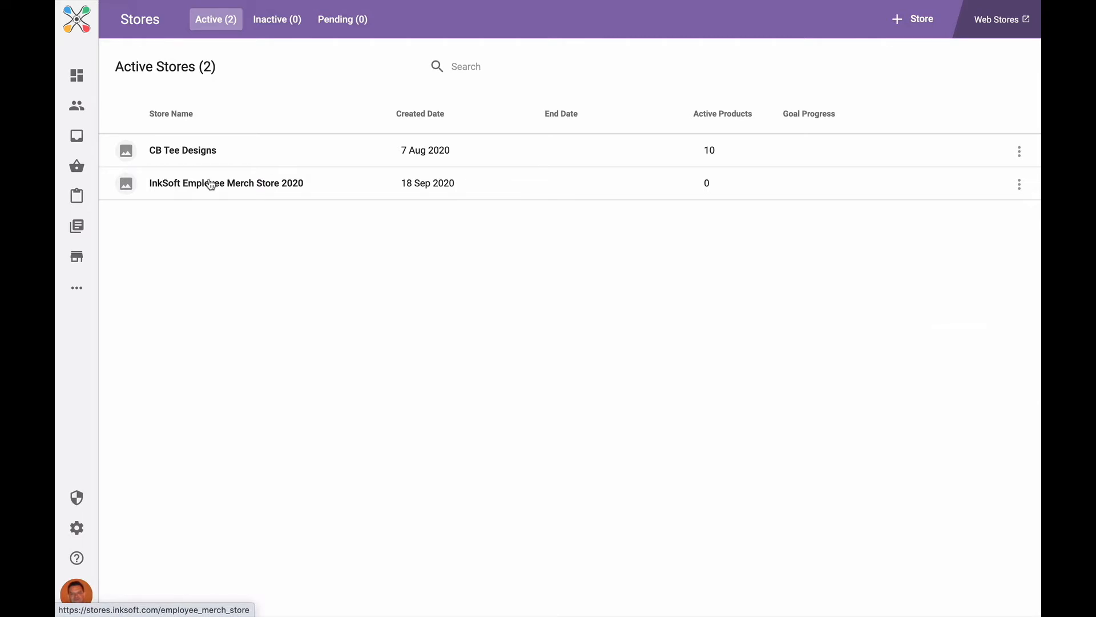
pyautogui.click(210, 183)
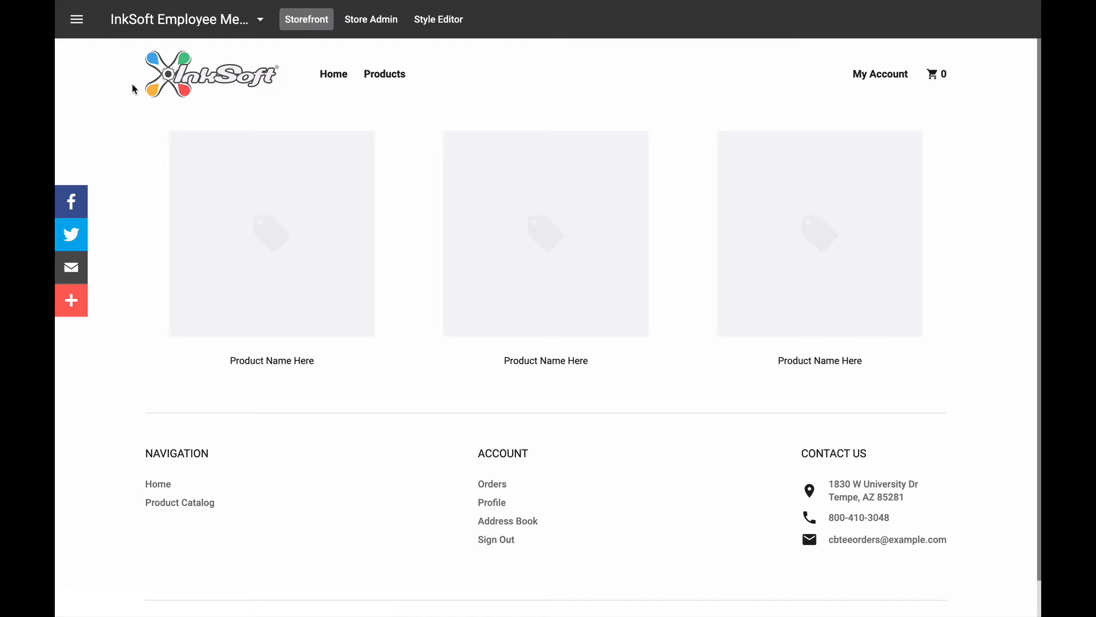
# Check the active stores in the storefront's store switcher and open this store's Store Admin area.
pyautogui.click(179, 29)
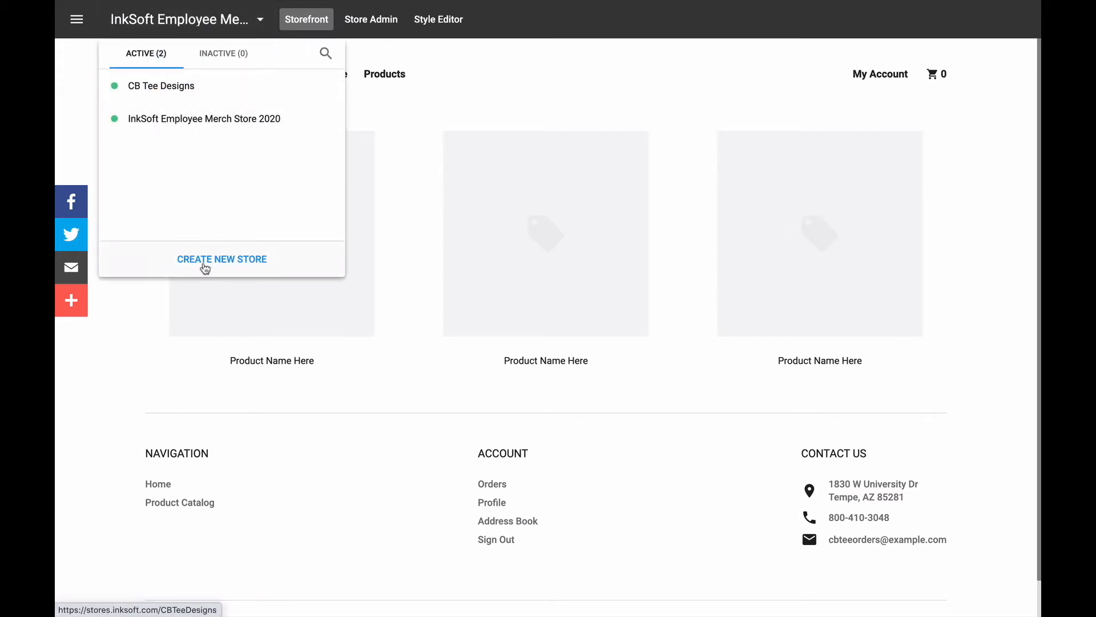
pyautogui.click(143, 295)
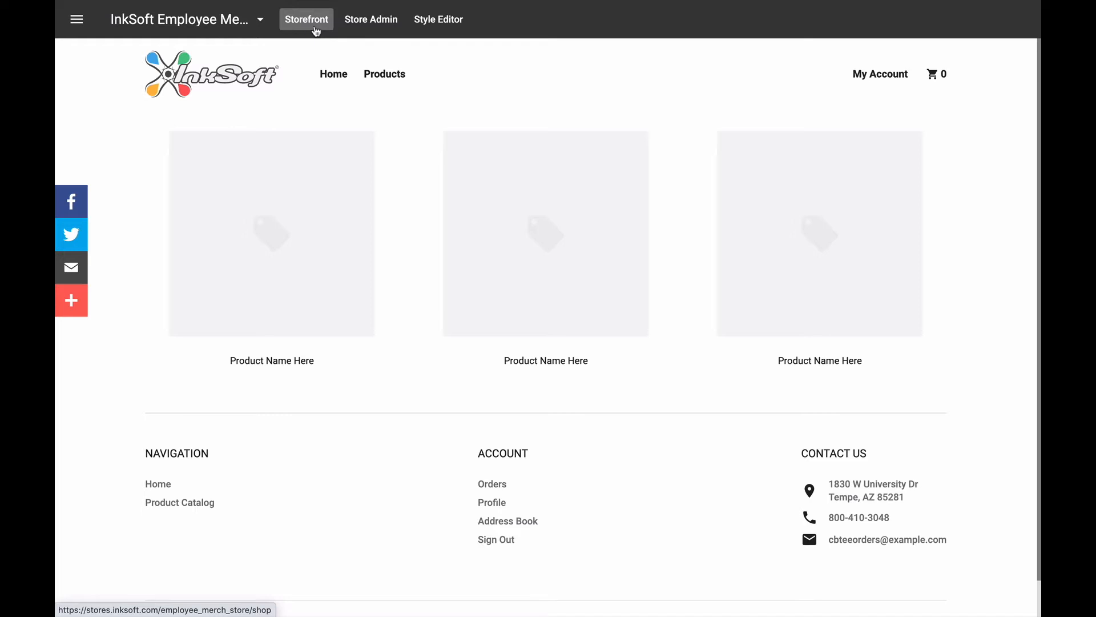
pyautogui.click(377, 22)
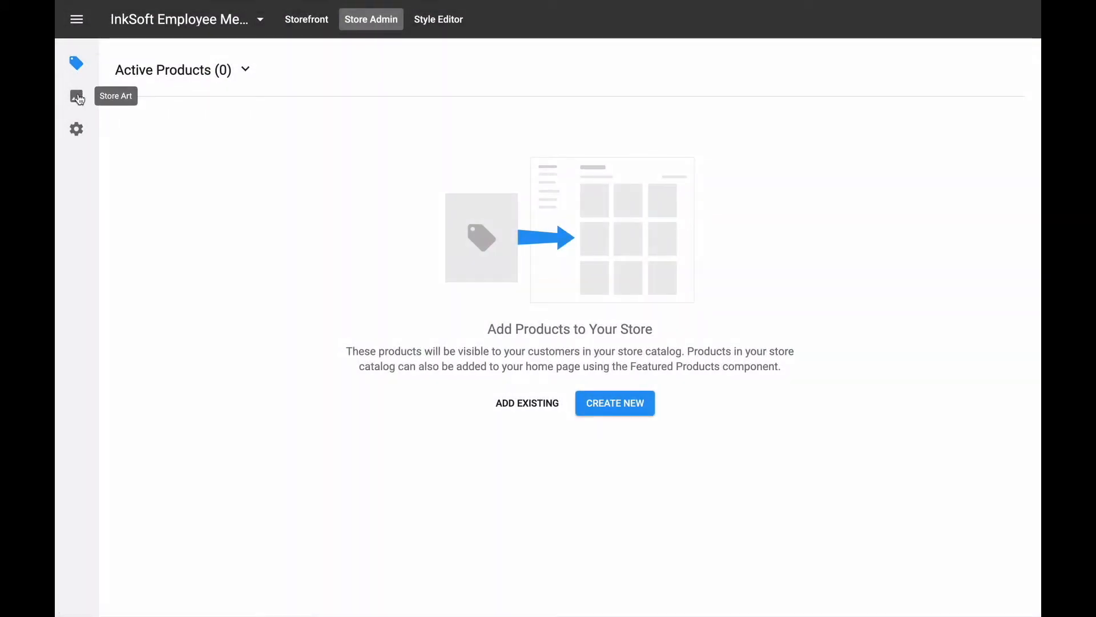
# Visit the Store Art section and open the store settings to examine the General, Ecommerce and Advanced categories.
pyautogui.click(78, 98)
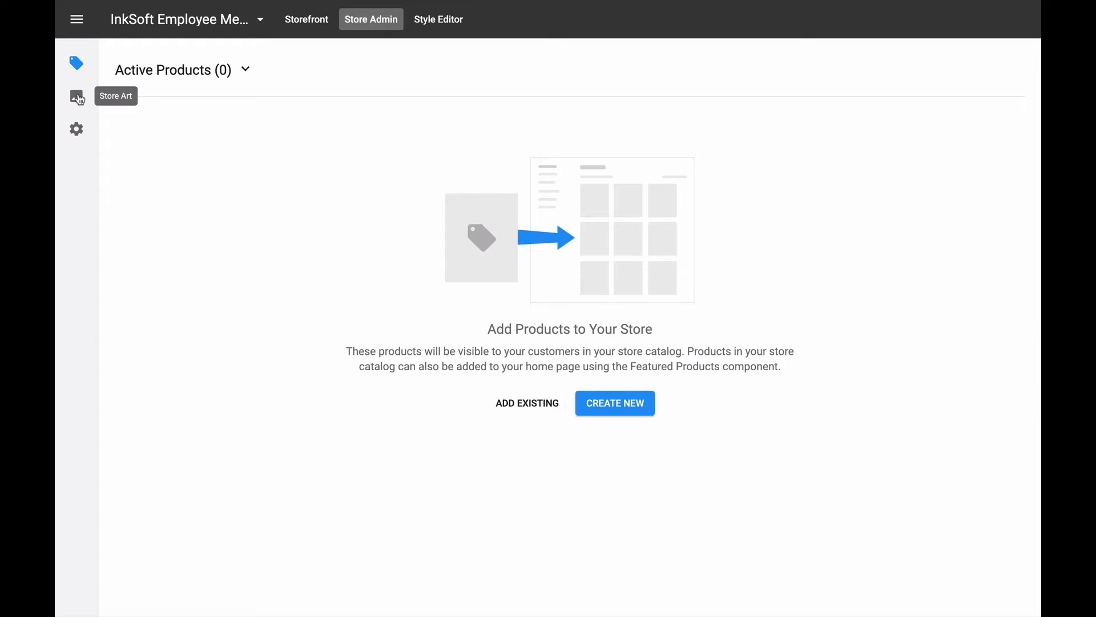
pyautogui.click(77, 130)
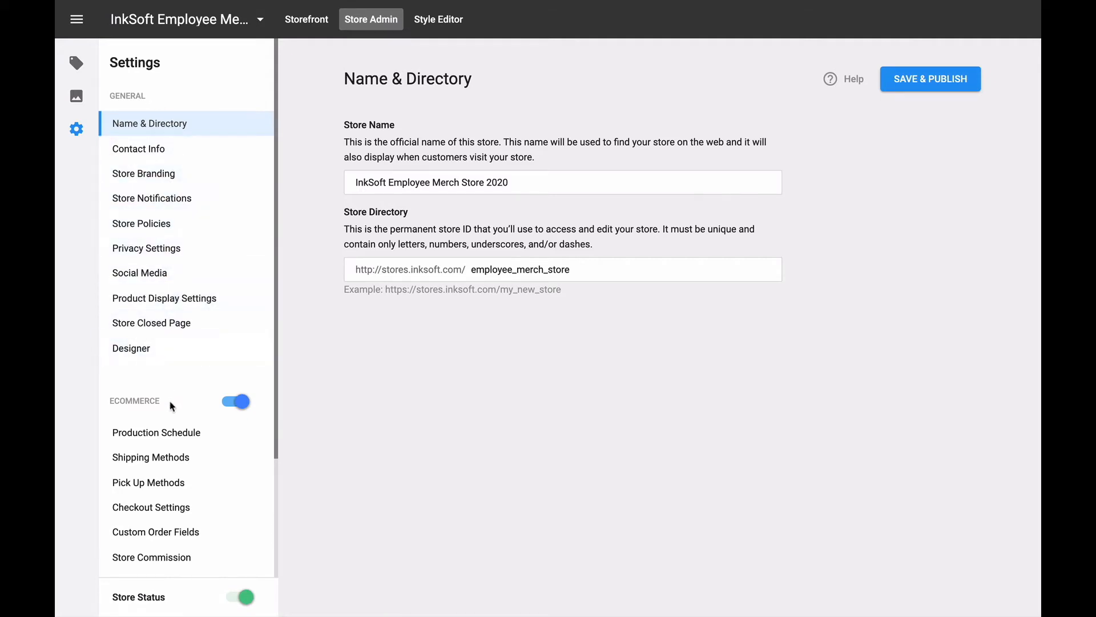
pyautogui.scroll(-2, 170, 407)
pyautogui.scroll(-5, 170, 407)
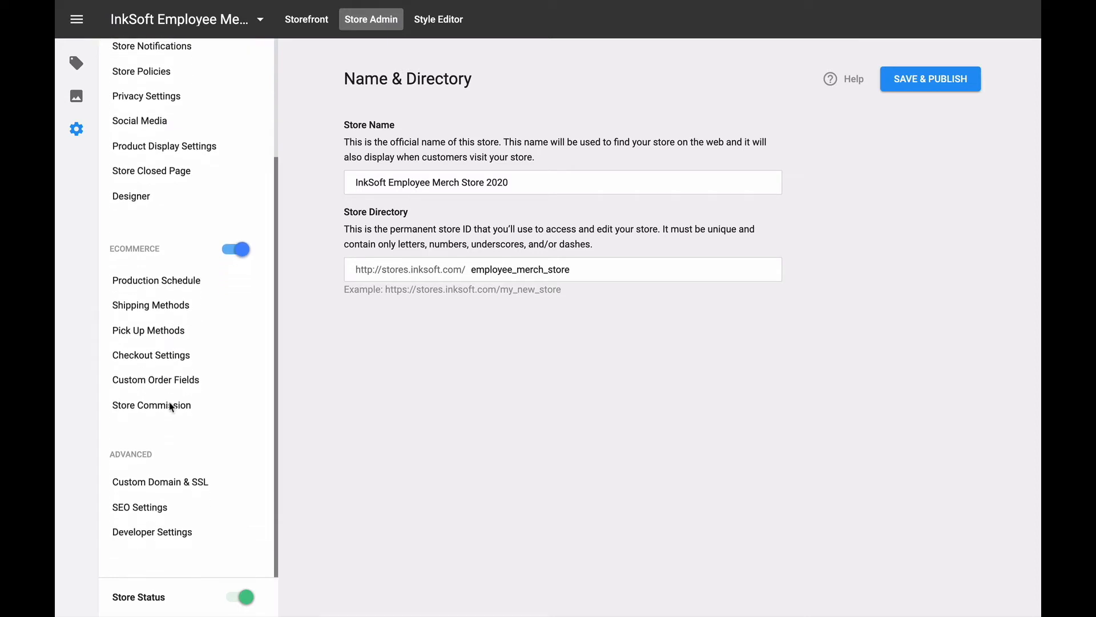
# Review the Advanced settings and select the custom domain option under Custom Domain & SSL to examine its domain connection and SSL instructions.
pyautogui.scroll(7, 170, 406)
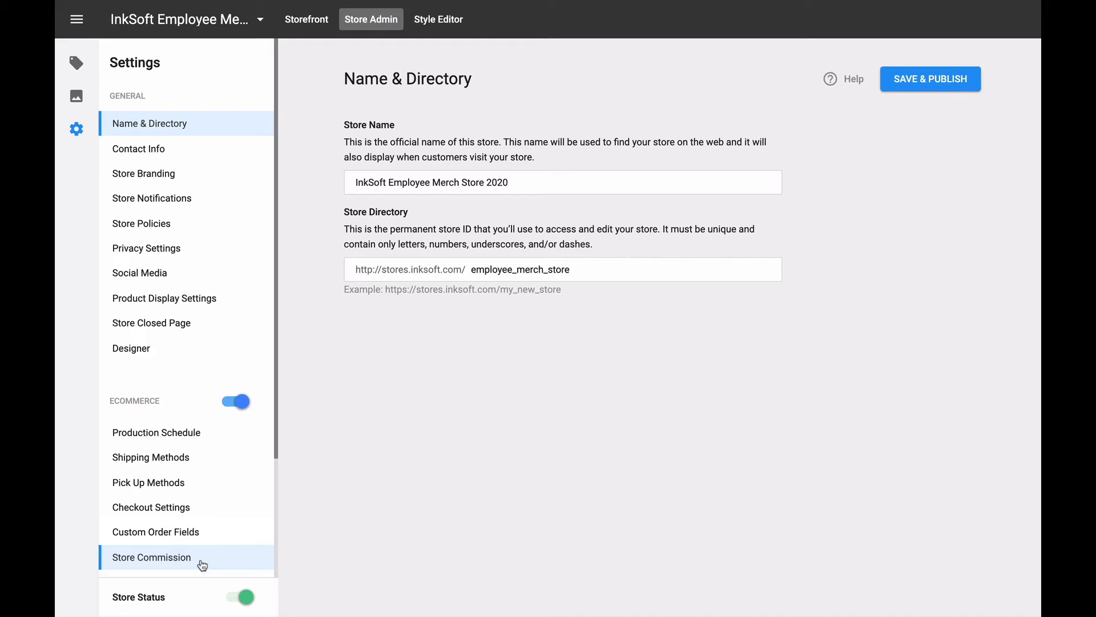
pyautogui.scroll(-3, 202, 565)
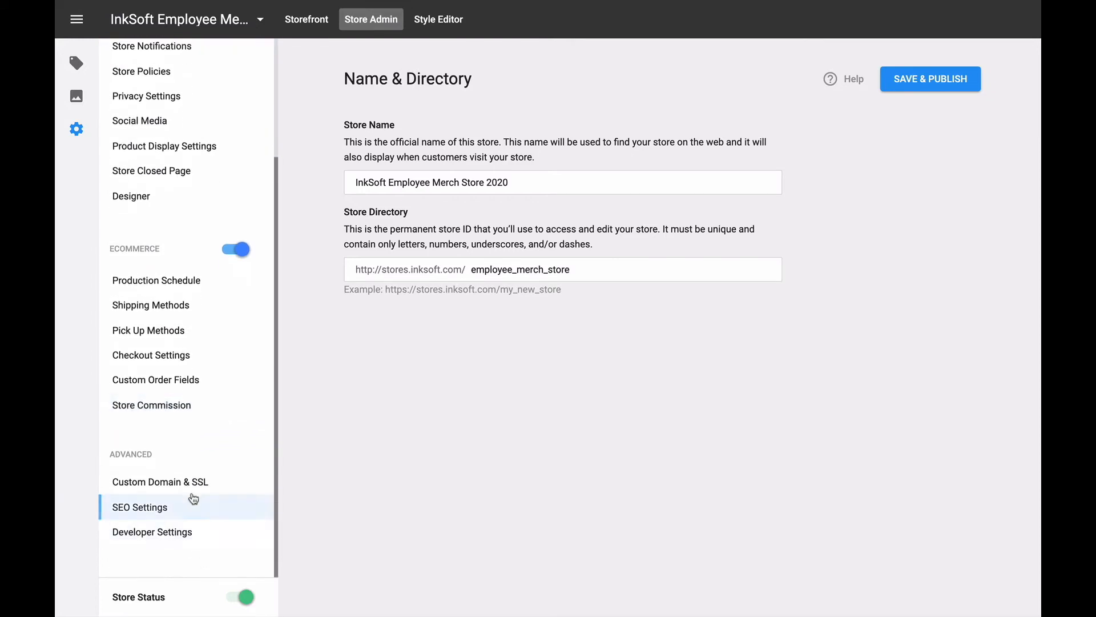
pyautogui.click(209, 482)
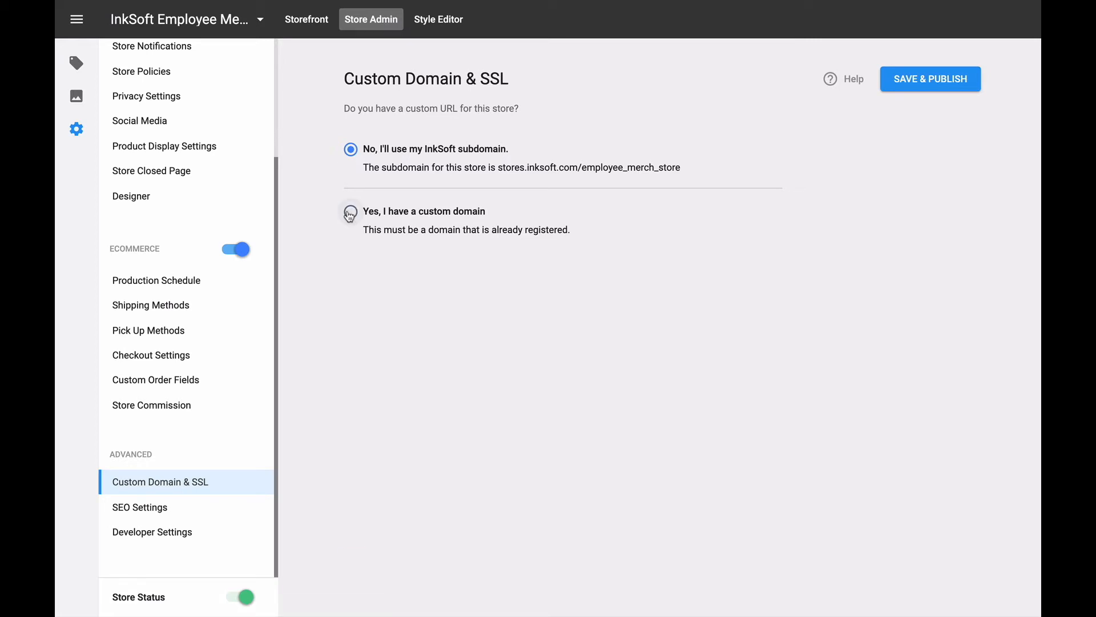
pyautogui.click(350, 215)
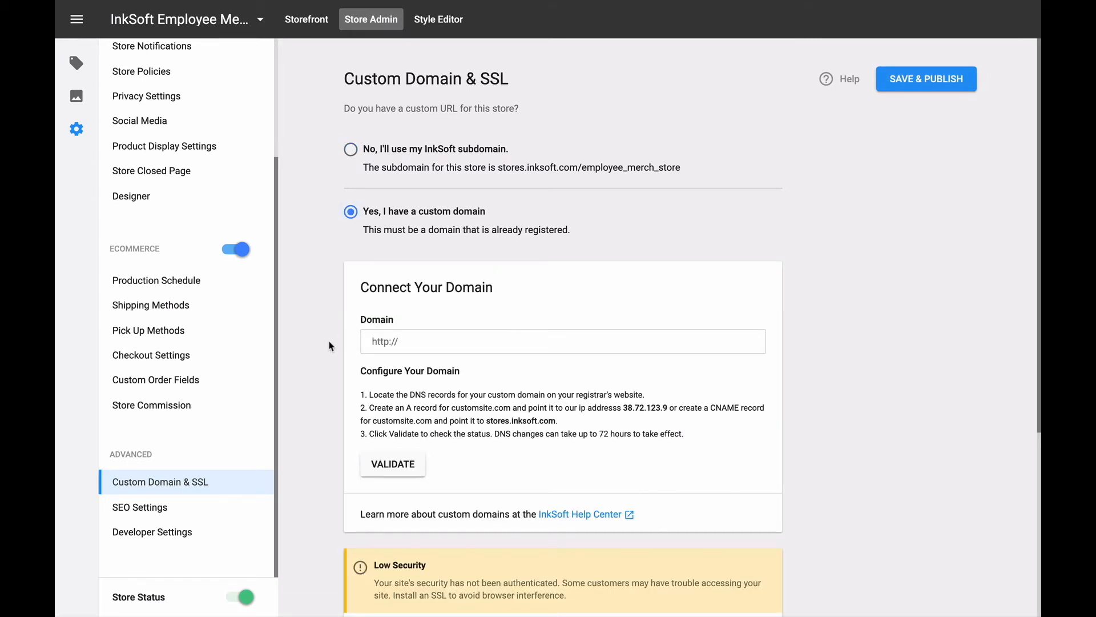
pyautogui.scroll(-2, 329, 346)
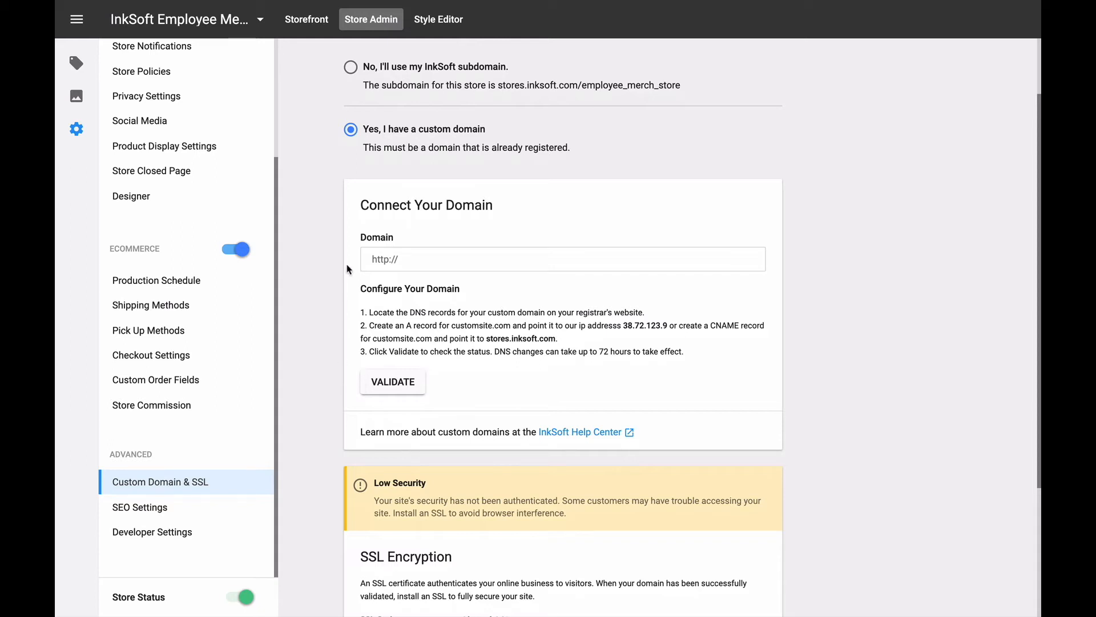
pyautogui.scroll(3, 229, 198)
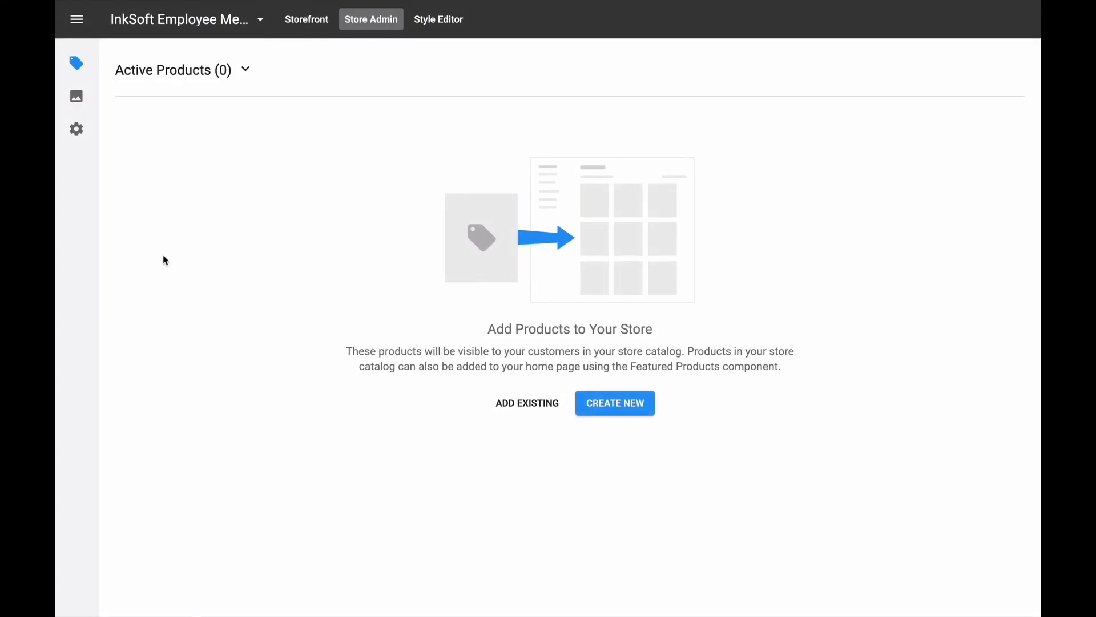
# Visit the Store Art section and open the Style Editor to examine the home page's editable header, featured products and footer sections.
pyautogui.click(75, 97)
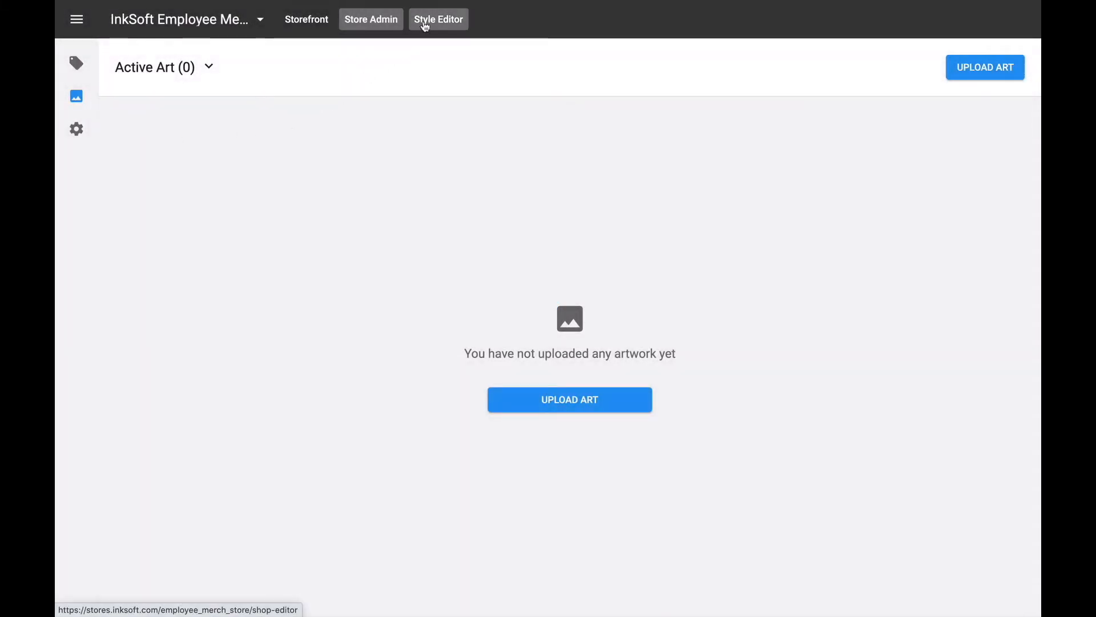
pyautogui.click(425, 25)
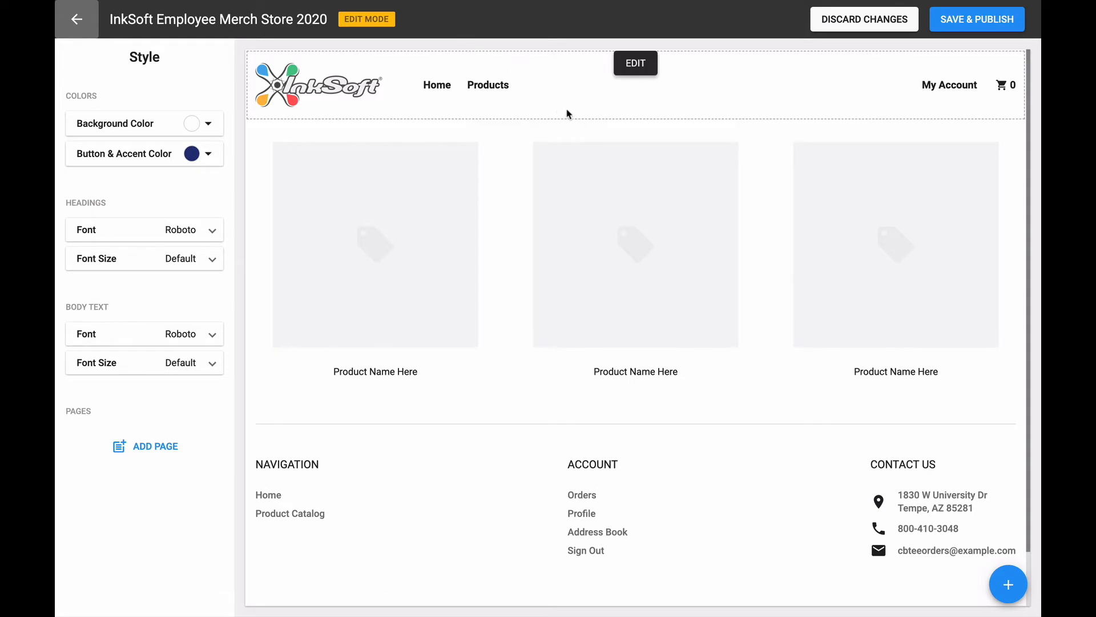
pyautogui.moveTo(596, 167)
pyautogui.moveTo(608, 478)
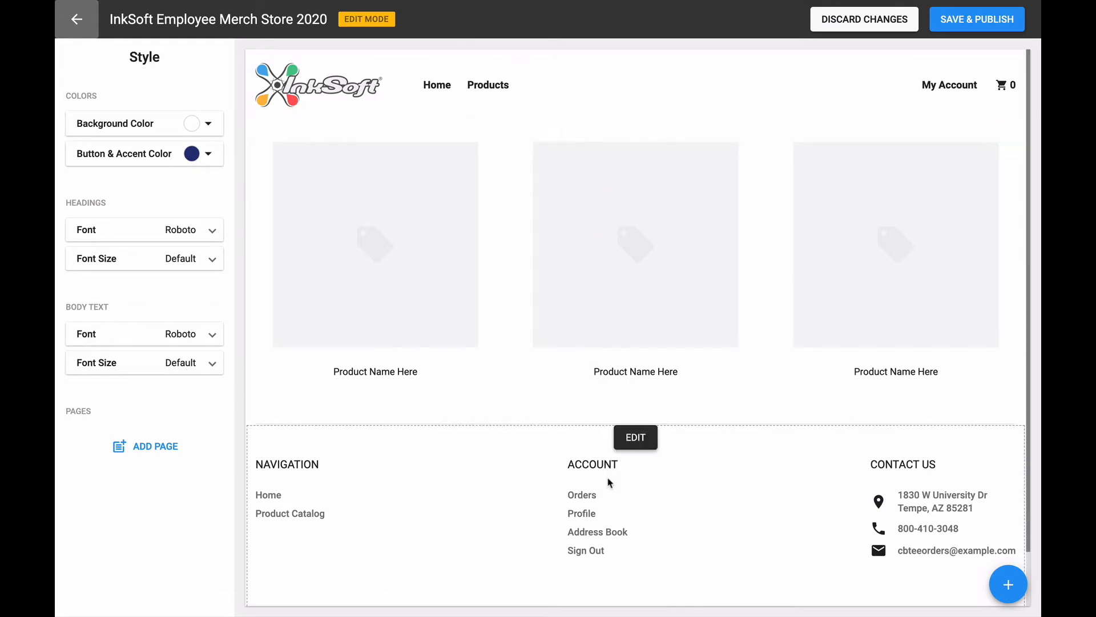
pyautogui.moveTo(616, 213)
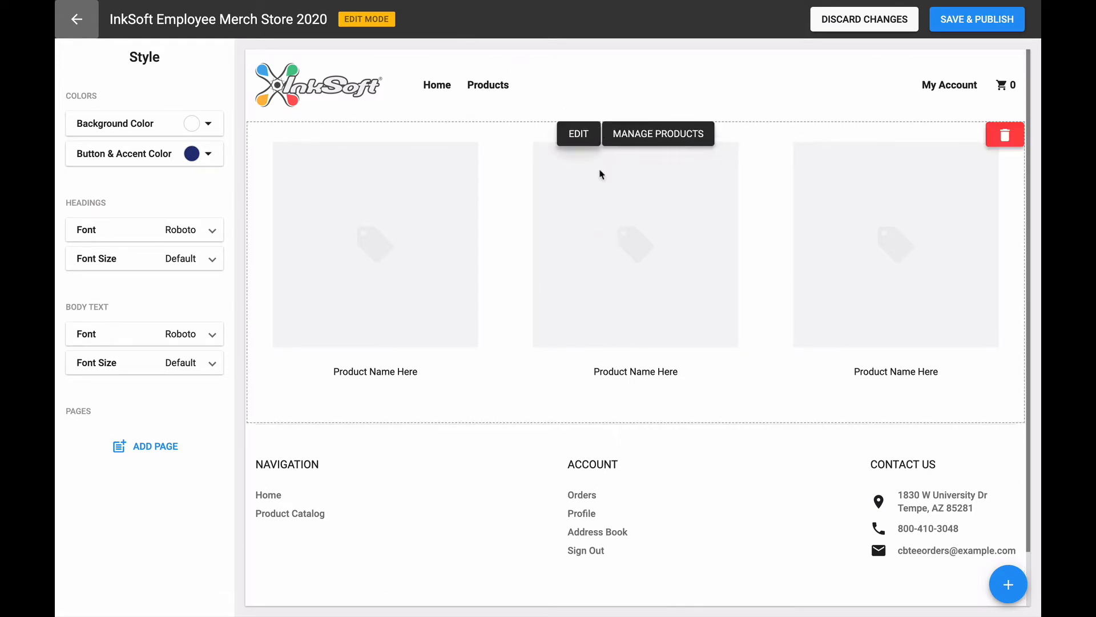
pyautogui.scroll(-1, 591, 246)
pyautogui.scroll(1, 590, 245)
pyautogui.moveTo(602, 87)
pyautogui.moveTo(638, 501)
pyautogui.moveTo(677, 184)
pyautogui.moveTo(758, 464)
pyautogui.moveTo(576, 96)
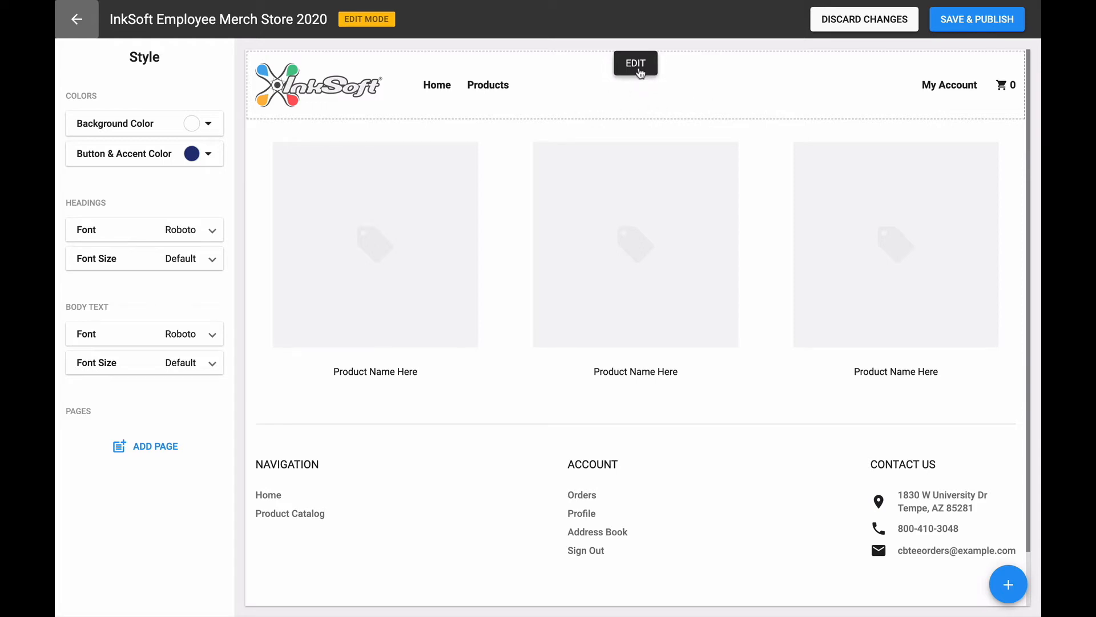
# Open the header for editing, compare the available layouts and apply Layout 1.
pyautogui.click(635, 63)
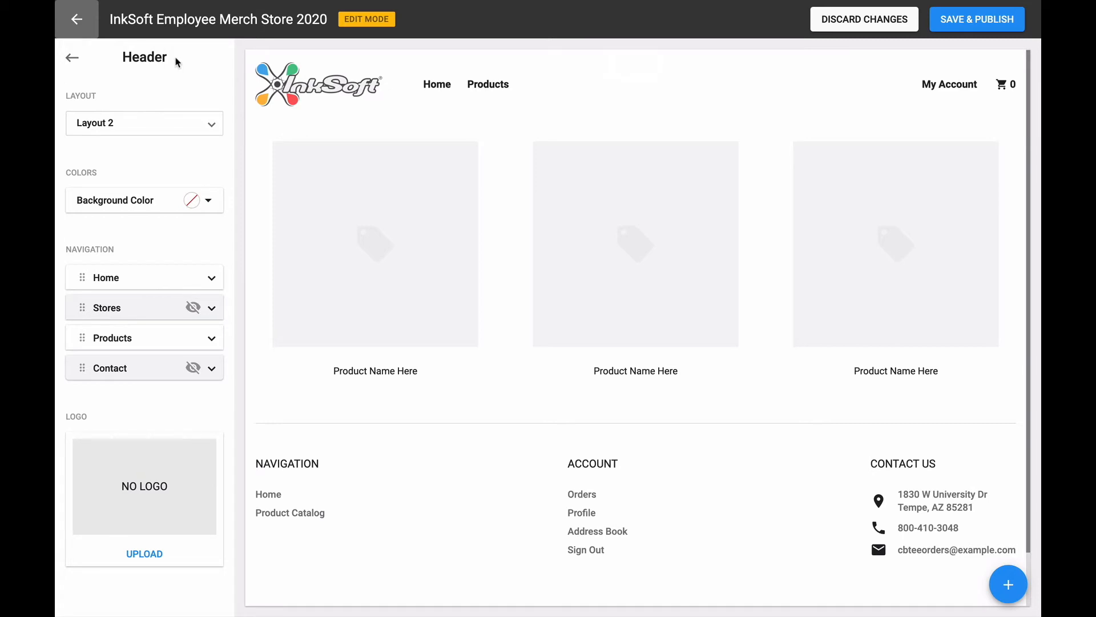
pyautogui.click(161, 130)
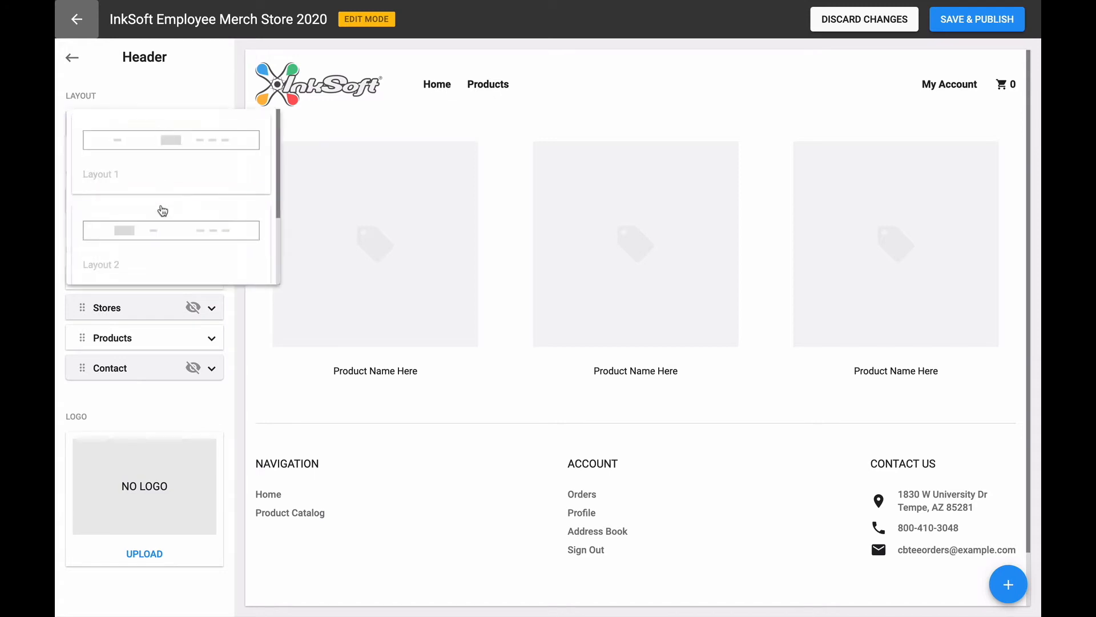
pyautogui.scroll(-1, 162, 232)
pyautogui.scroll(-1, 161, 230)
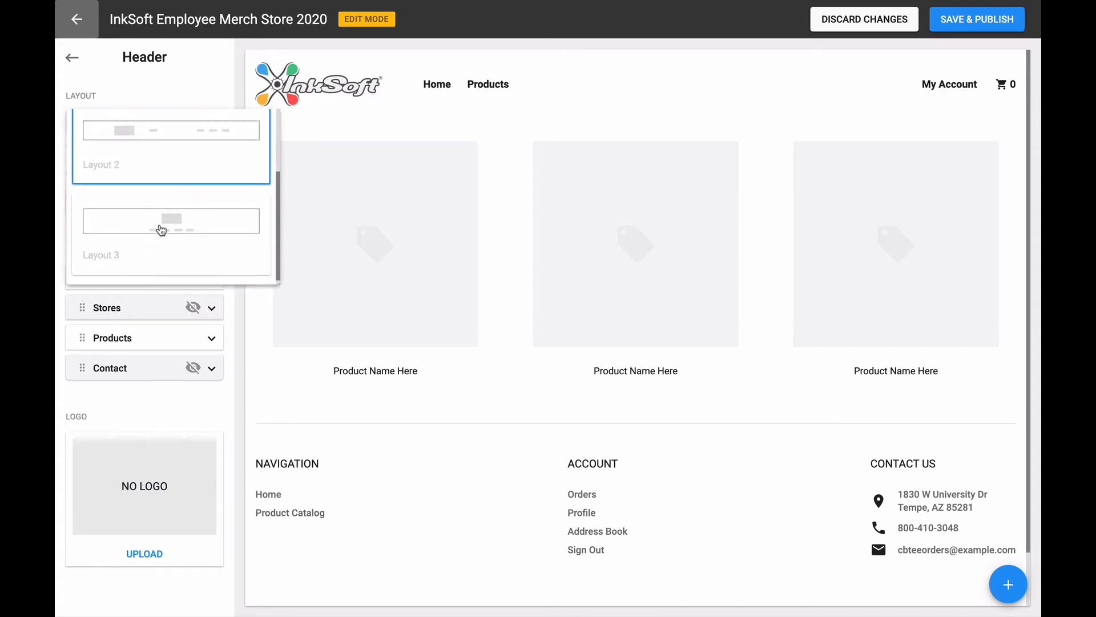
pyautogui.scroll(2, 161, 230)
pyautogui.click(178, 153)
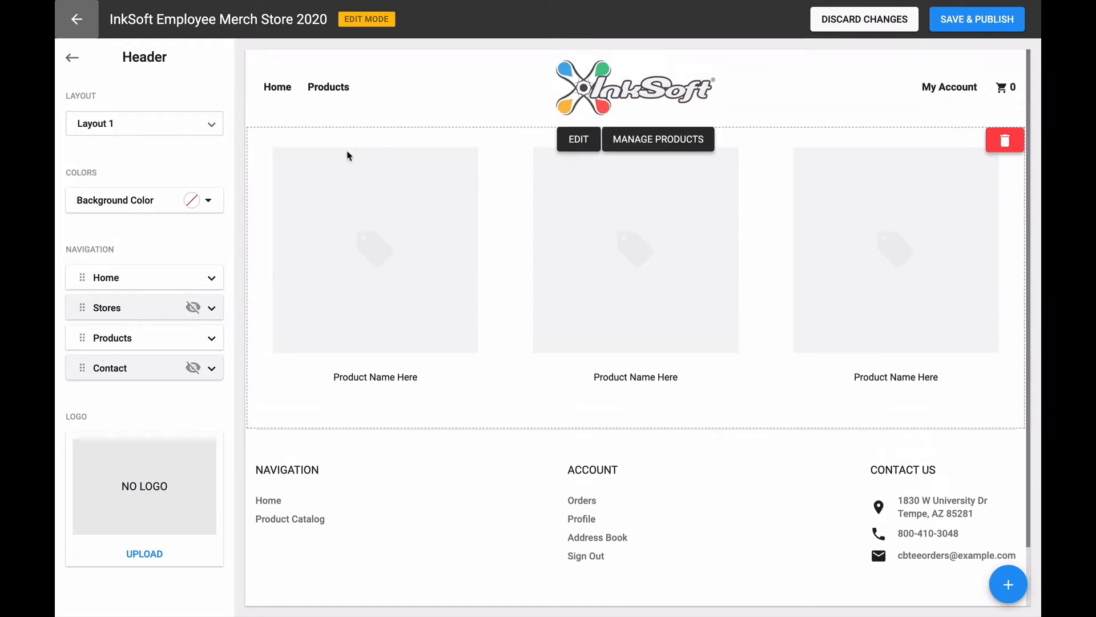
# Set the header's background color to light gray, RGB 214, 214, 214.
pyautogui.click(191, 201)
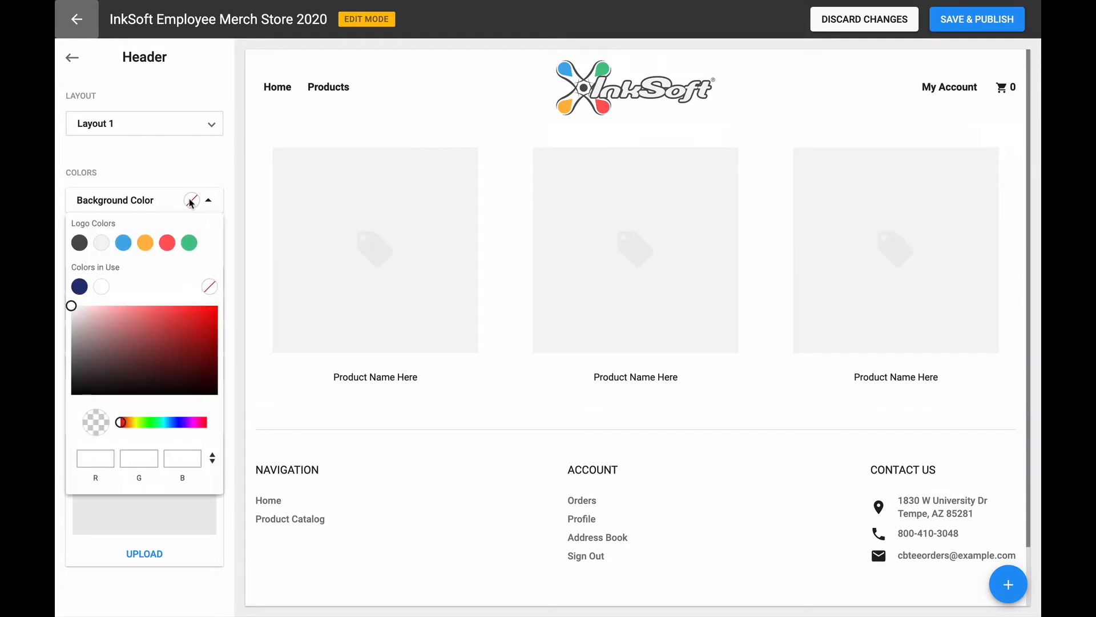
pyautogui.moveTo(108, 321); pyautogui.dragTo(69, 321)
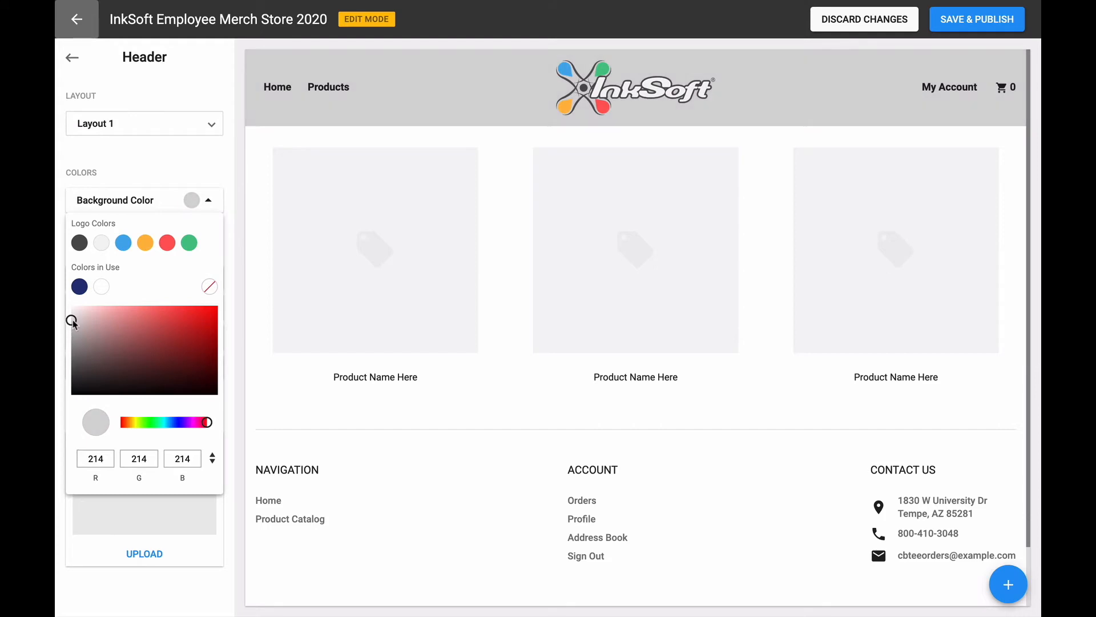
pyautogui.click(153, 172)
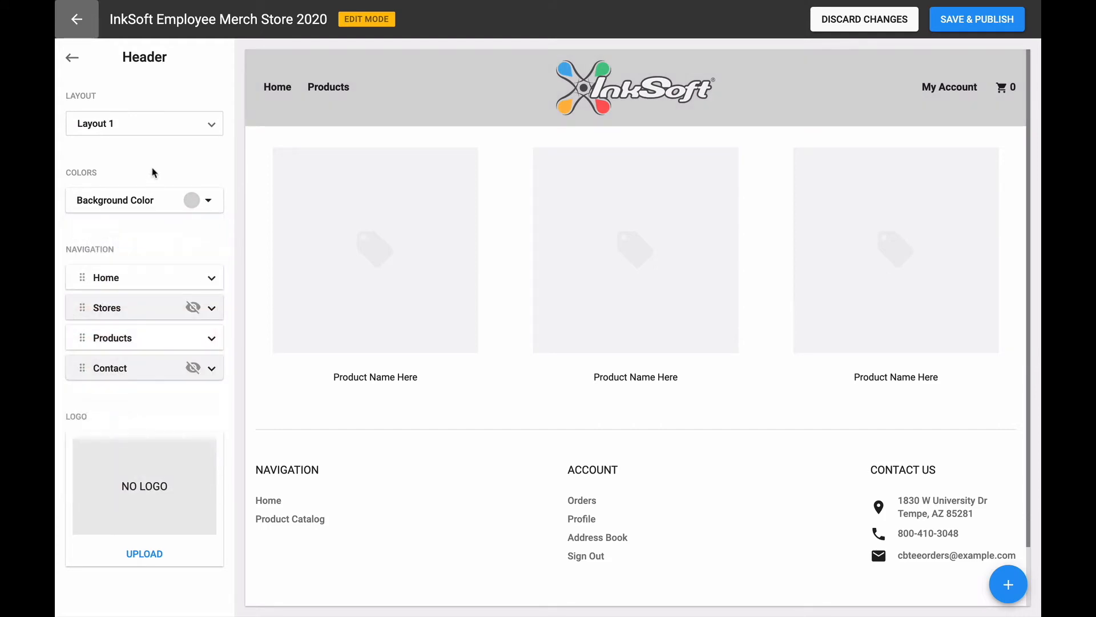
# Enlarge the header logo to about the middle of its size range and publish the header changes.
pyautogui.click(142, 342)
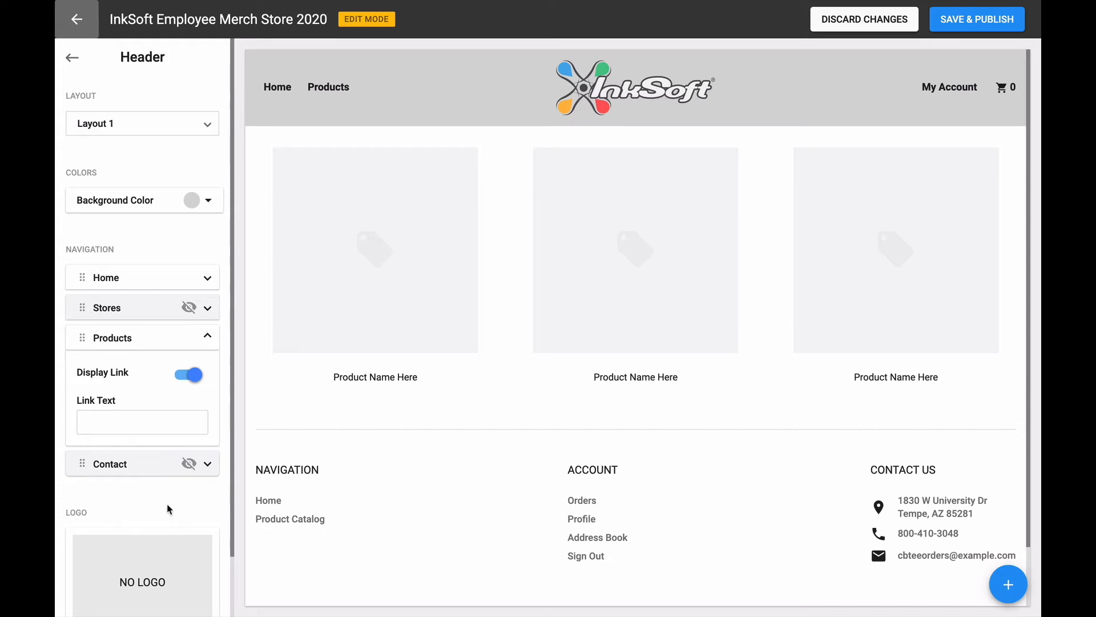
pyautogui.scroll(-2, 167, 509)
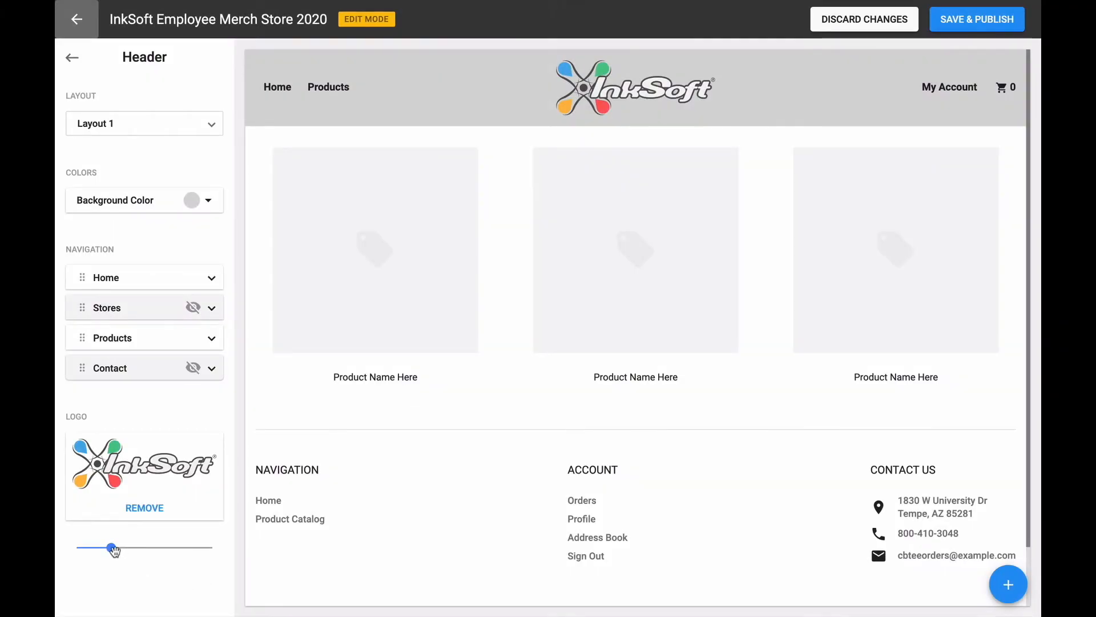
pyautogui.moveTo(113, 549); pyautogui.dragTo(141, 561)
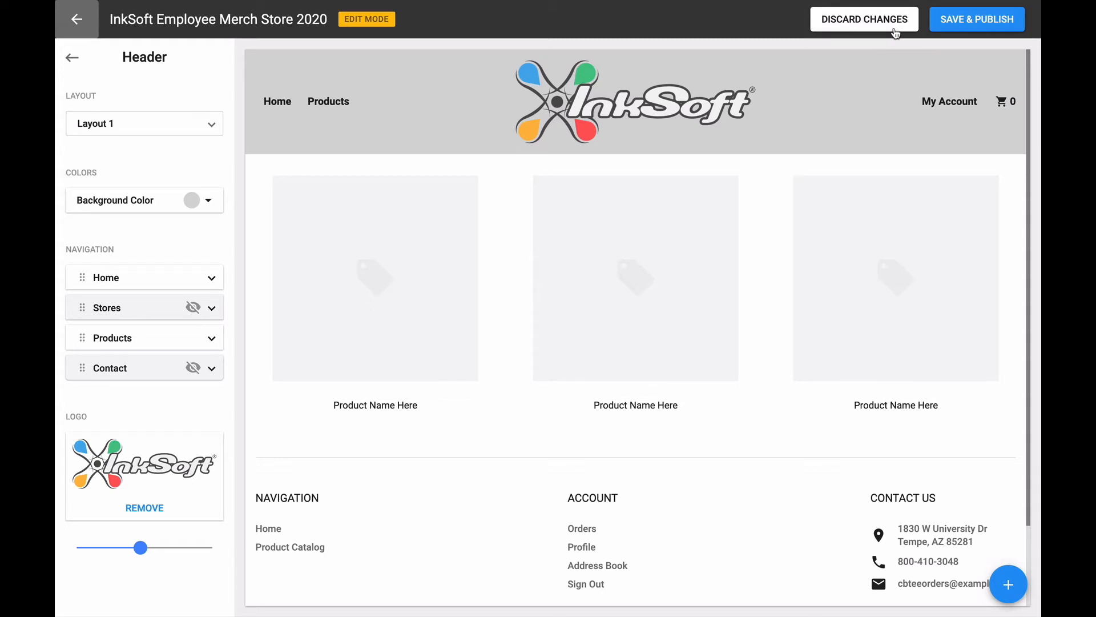
pyautogui.click(967, 26)
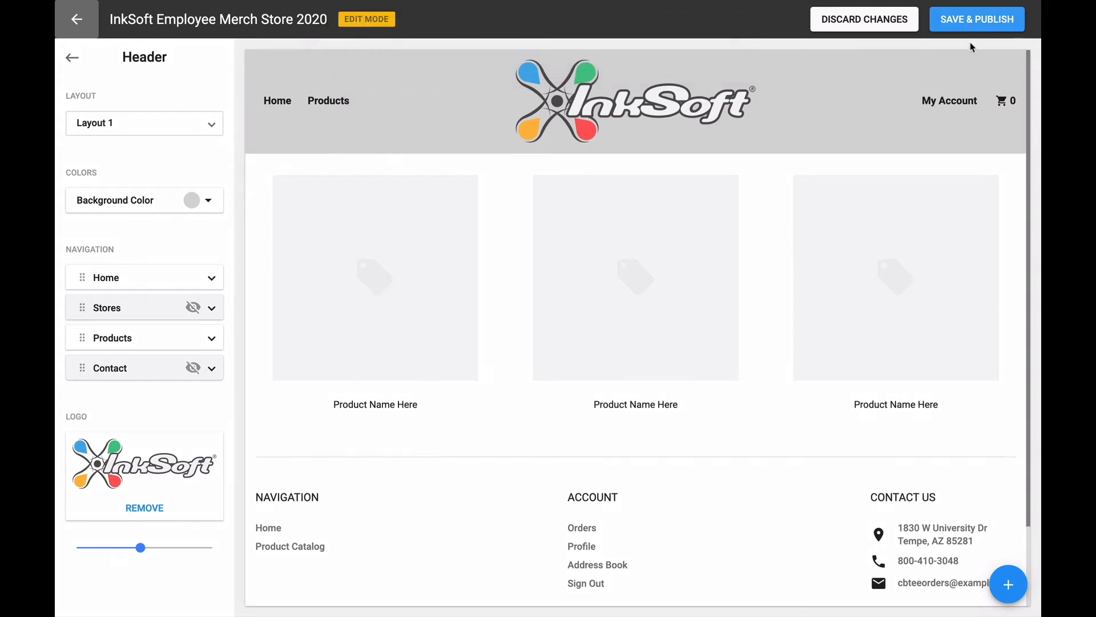
# Set the footer's background color to the header's light gray, RGB 214, 214, 214, publish the change and return to the general style settings.
pyautogui.moveTo(853, 243)
pyautogui.scroll(-3, 734, 296)
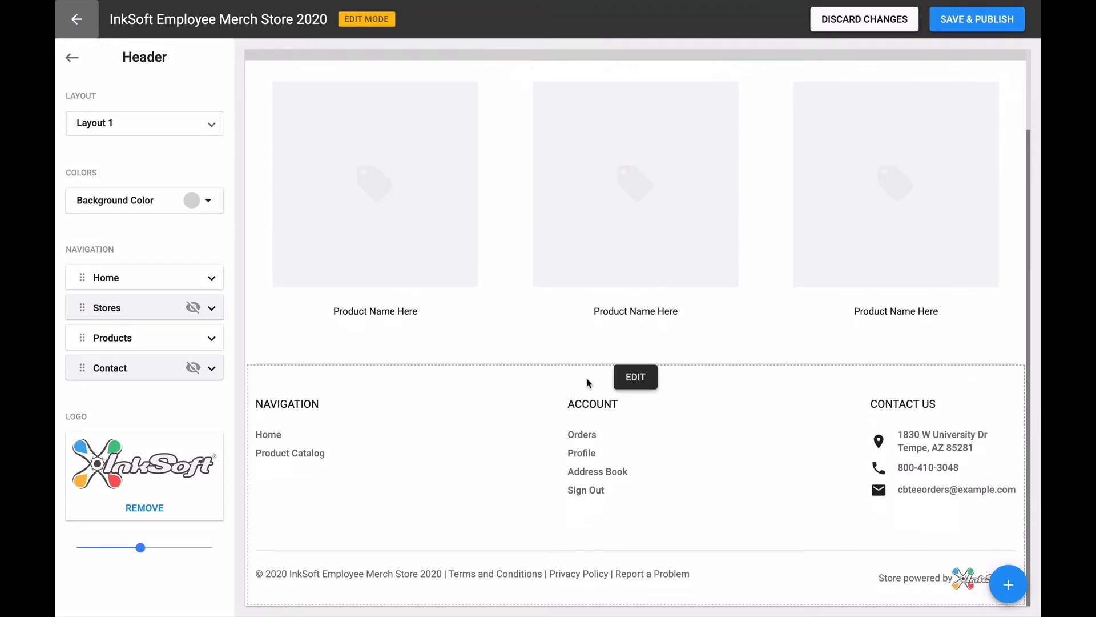
pyautogui.click(628, 388)
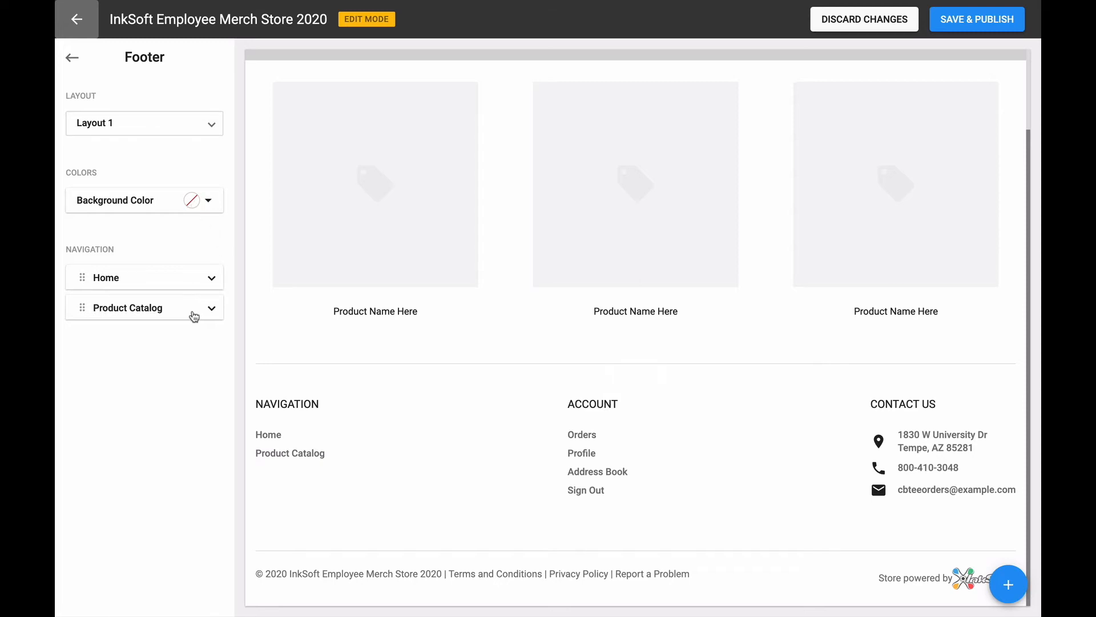
pyautogui.click(193, 206)
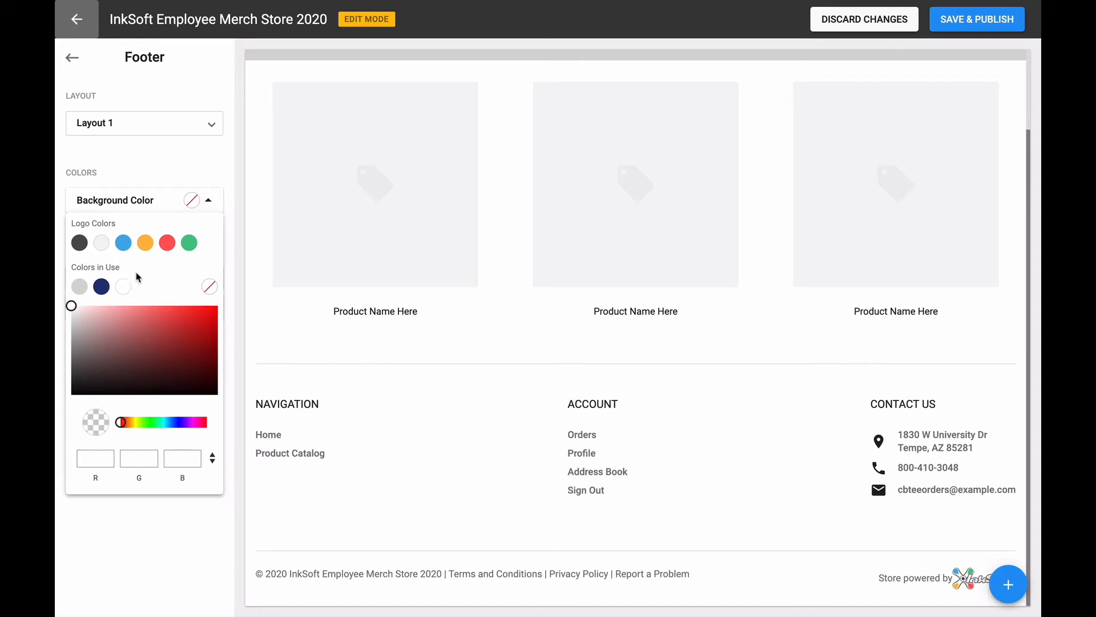
pyautogui.click(80, 286)
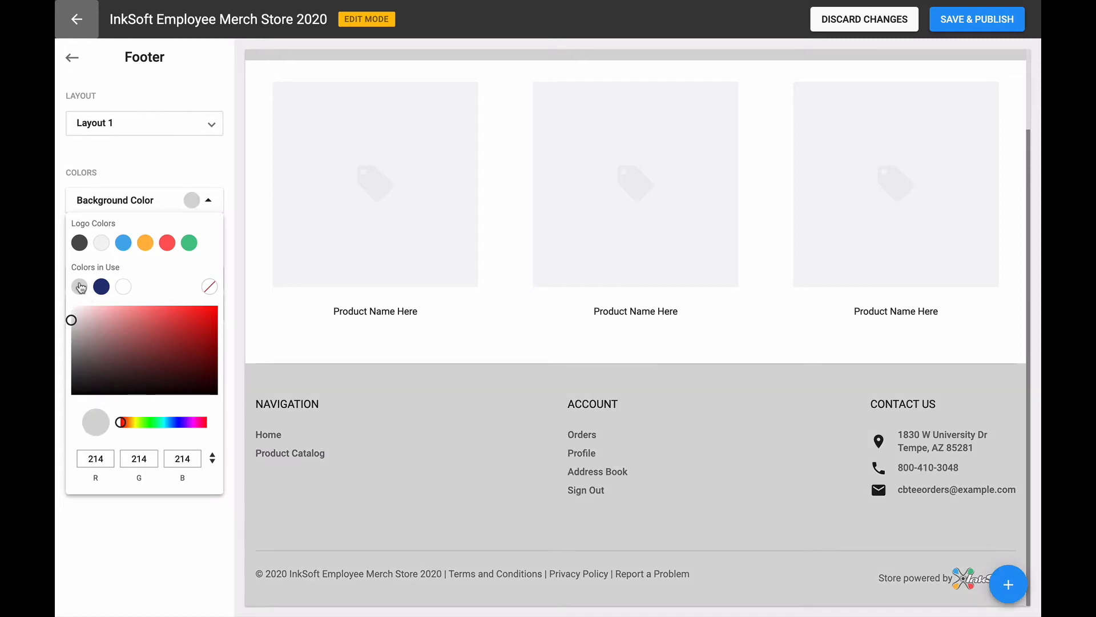
pyautogui.click(146, 176)
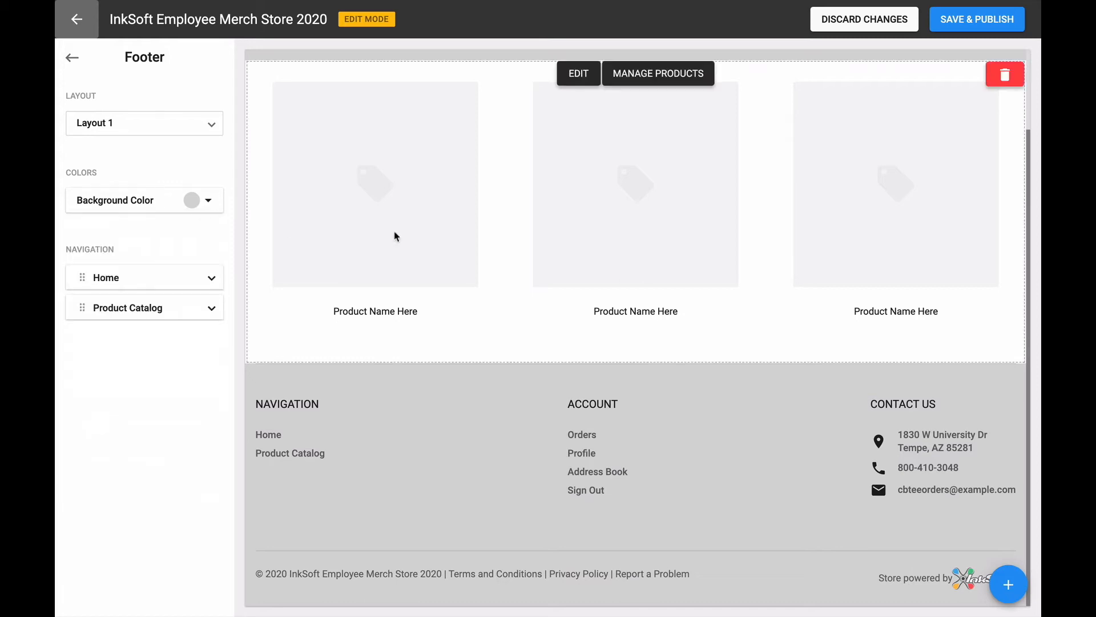
pyautogui.click(961, 25)
pyautogui.click(72, 59)
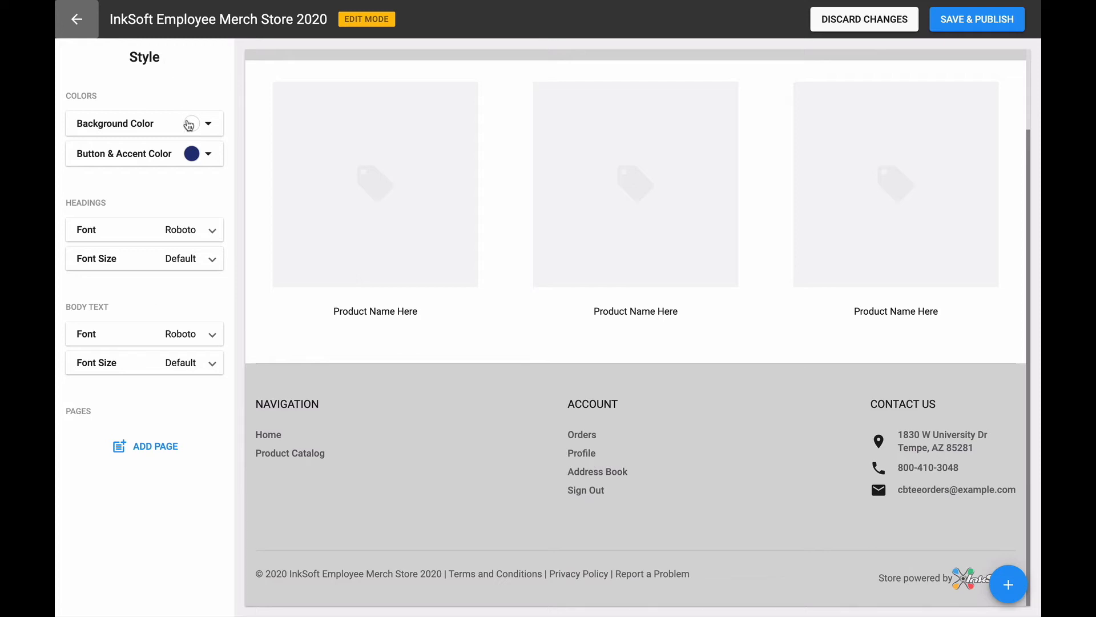
# Change the store's button and accent color to the green logo color #48c585.
pyautogui.click(191, 153)
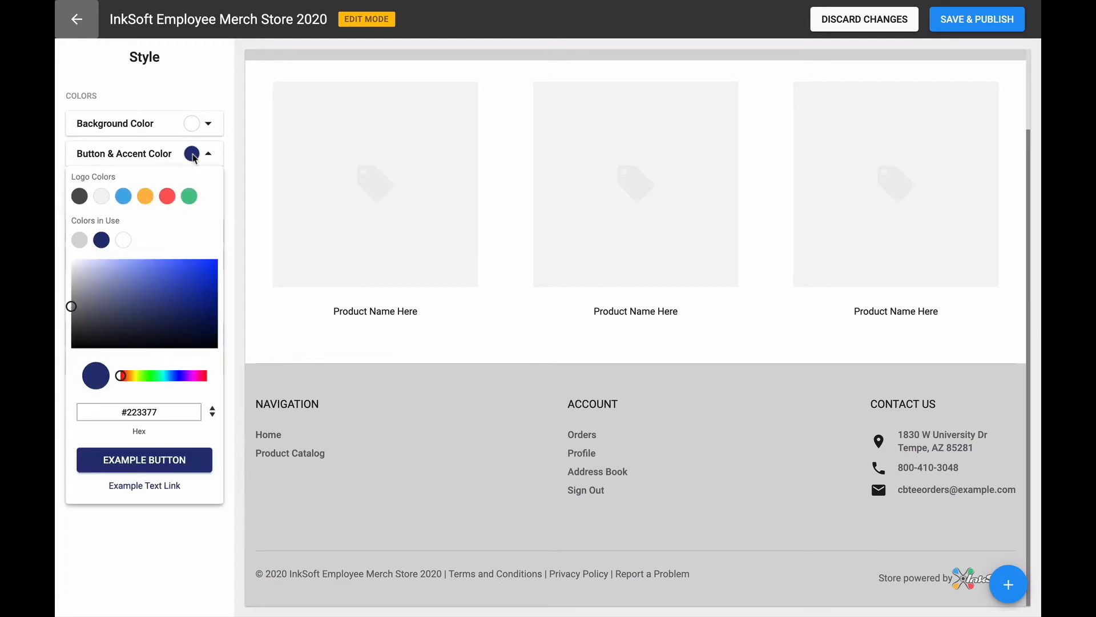
pyautogui.click(189, 196)
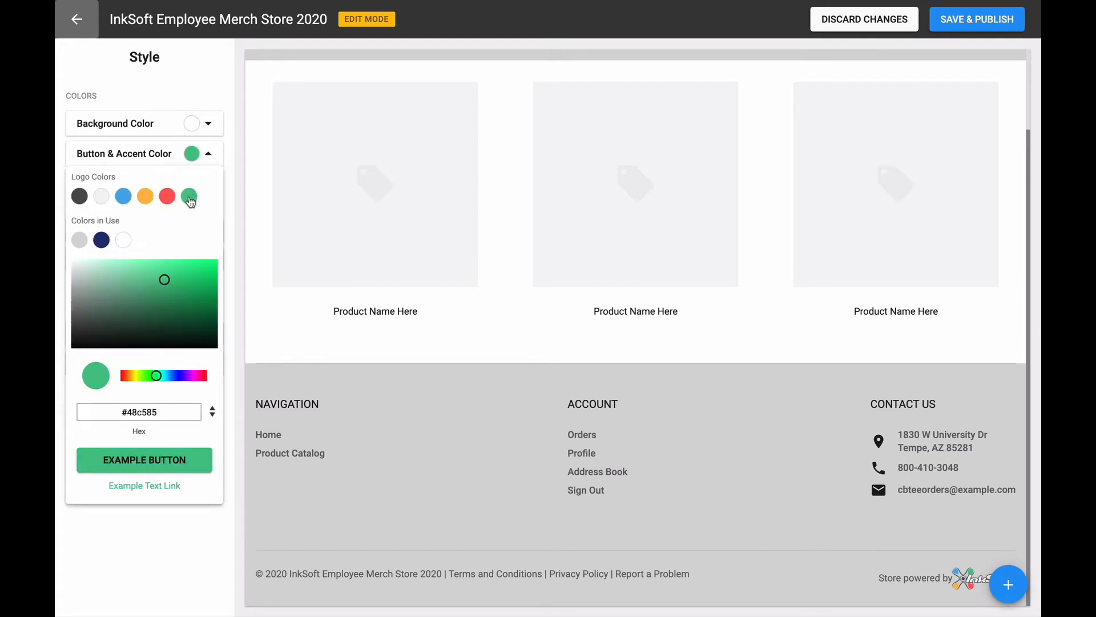
pyautogui.click(179, 516)
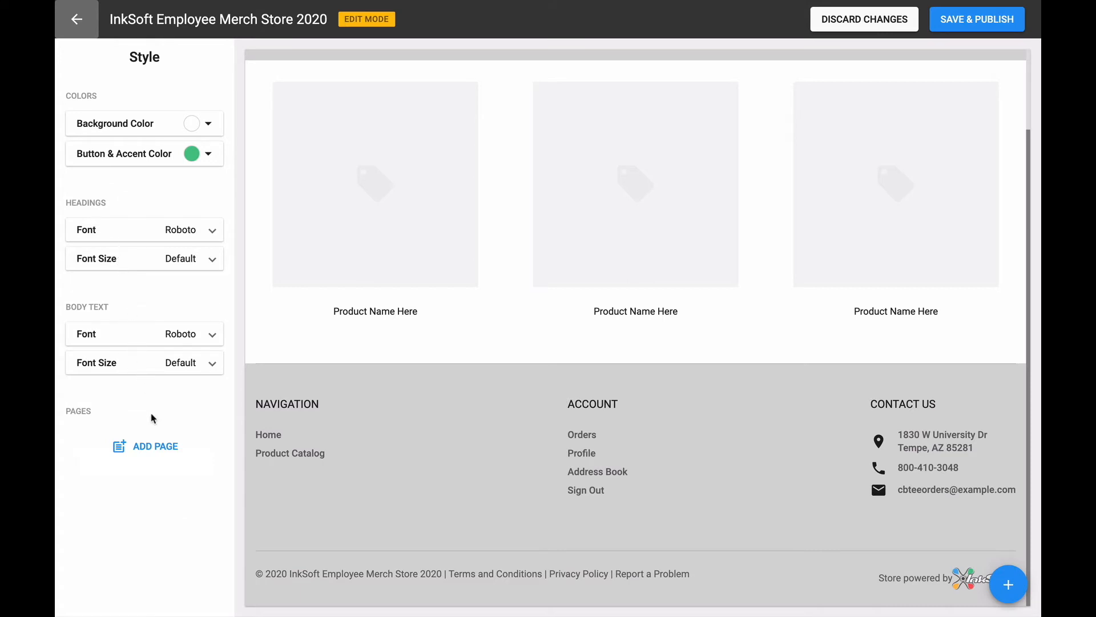
# Check the options for creating a page without adding one, and publish the store's style changes.
pyautogui.click(155, 450)
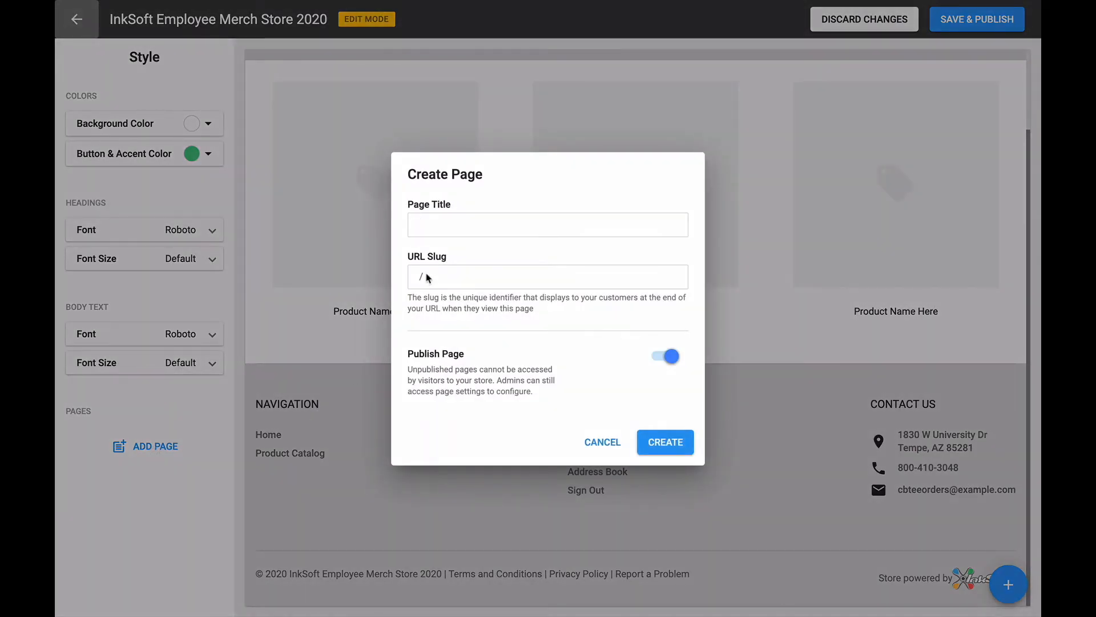
pyautogui.click(603, 445)
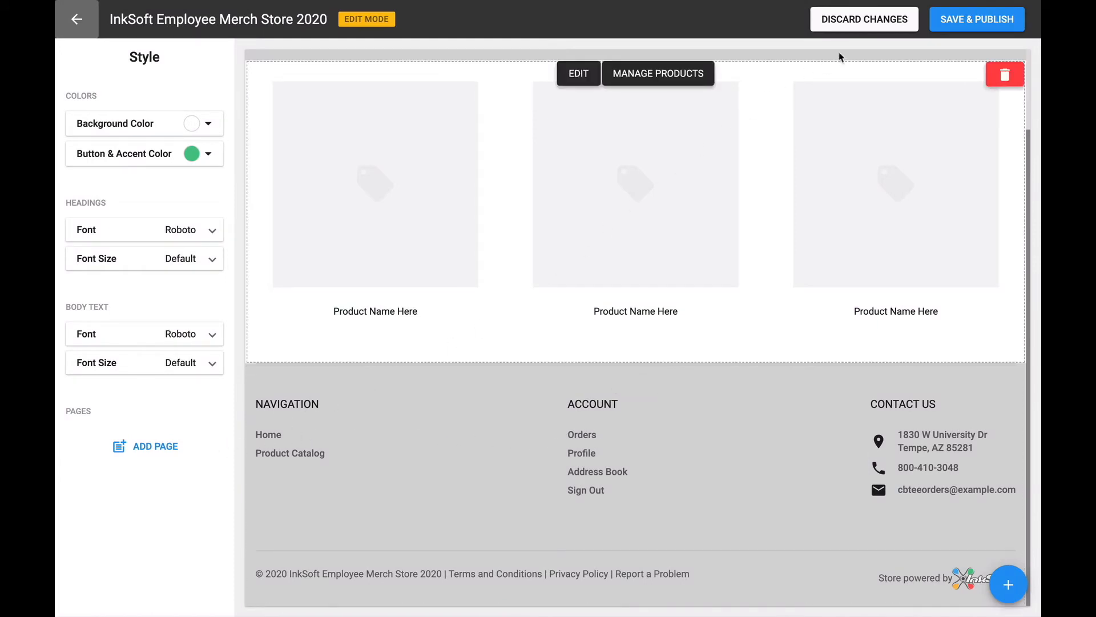
pyautogui.click(947, 23)
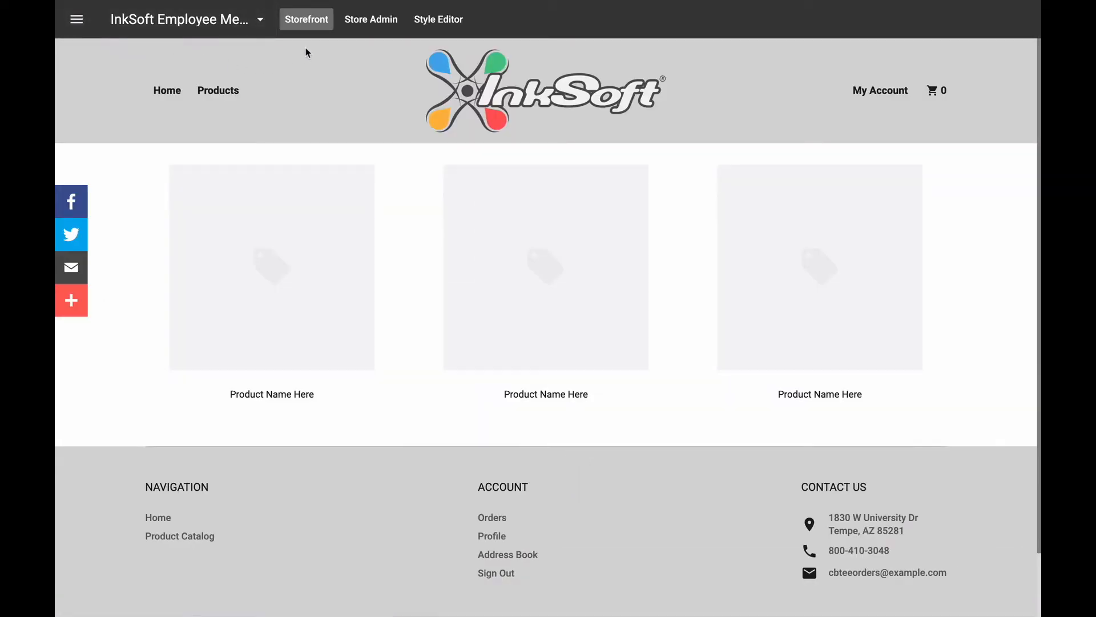
# Review the published storefront from header to footer and reopen the Style Editor.
pyautogui.scroll(-2, 389, 204)
pyautogui.scroll(2, 392, 204)
pyautogui.click(426, 23)
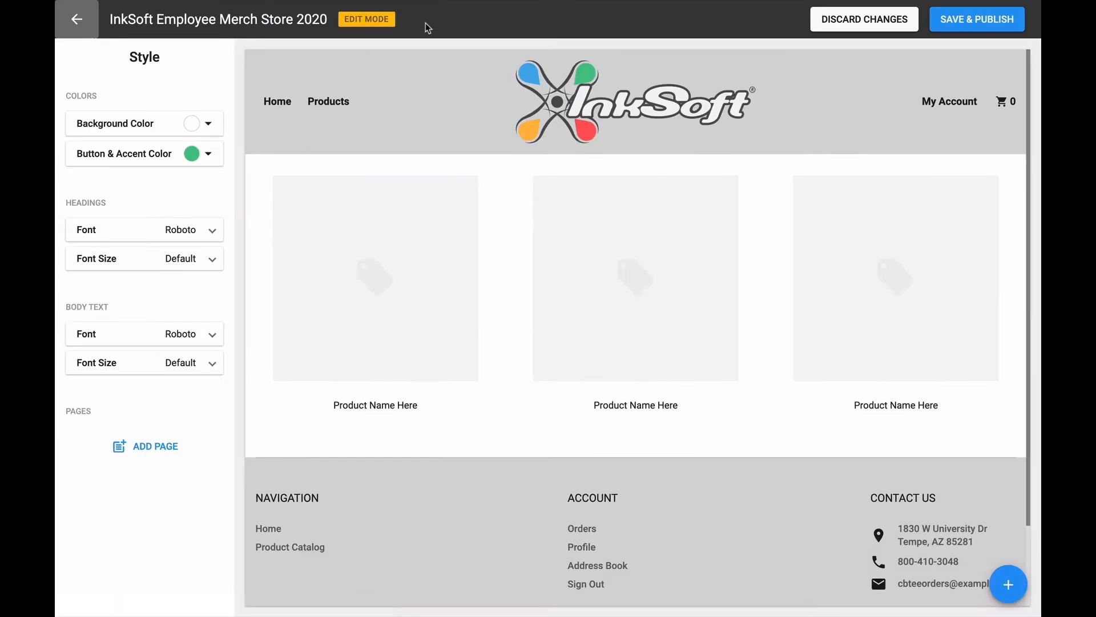
# Look over the page's editable sections and browse all component layouts available for the store page, from Fundraiser to Testimonial.
pyautogui.moveTo(453, 91)
pyautogui.moveTo(503, 321)
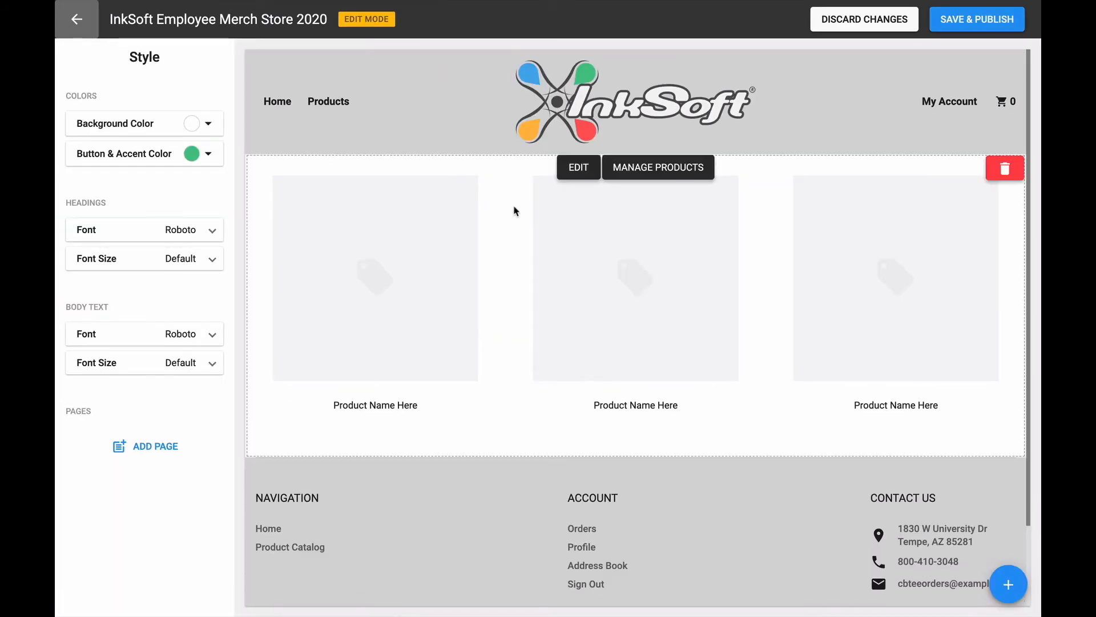
pyautogui.moveTo(489, 117)
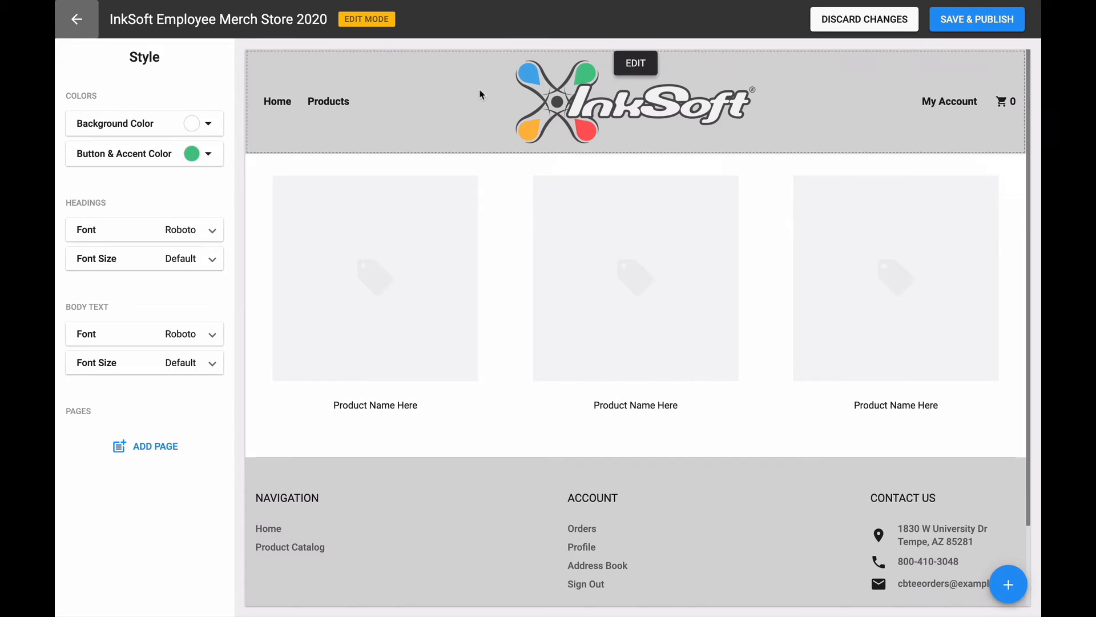
pyautogui.moveTo(534, 262)
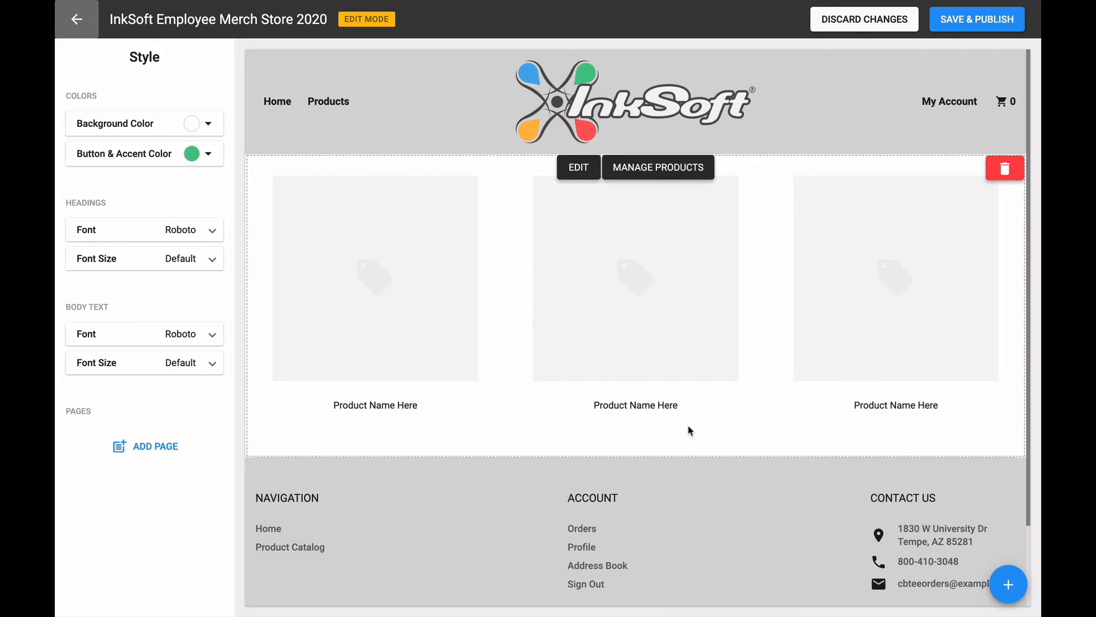
pyautogui.moveTo(916, 531)
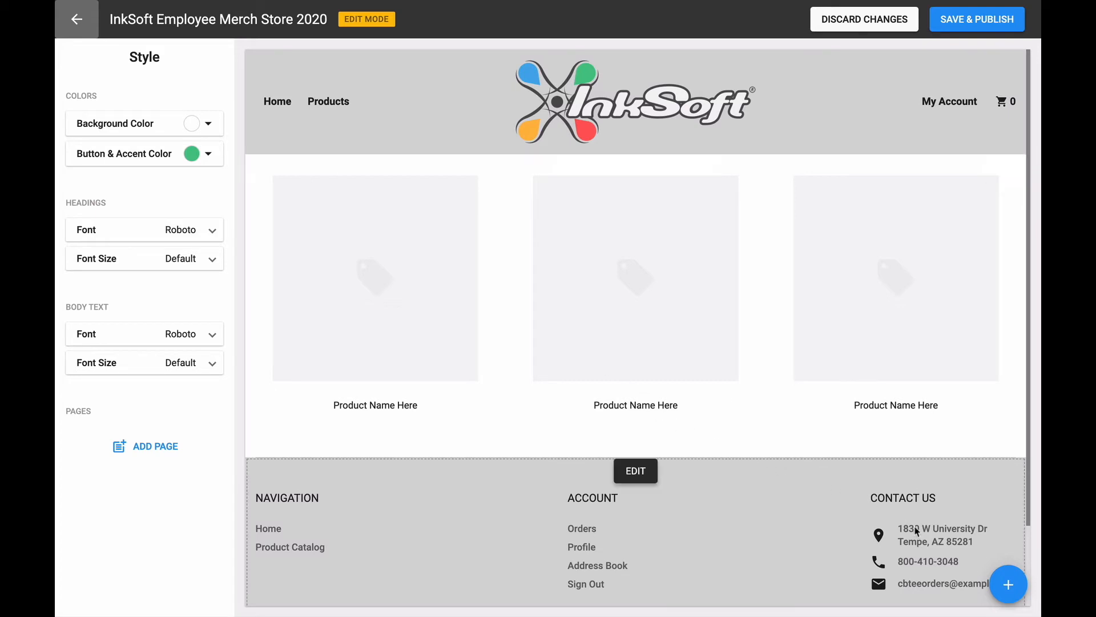
pyautogui.click(1008, 584)
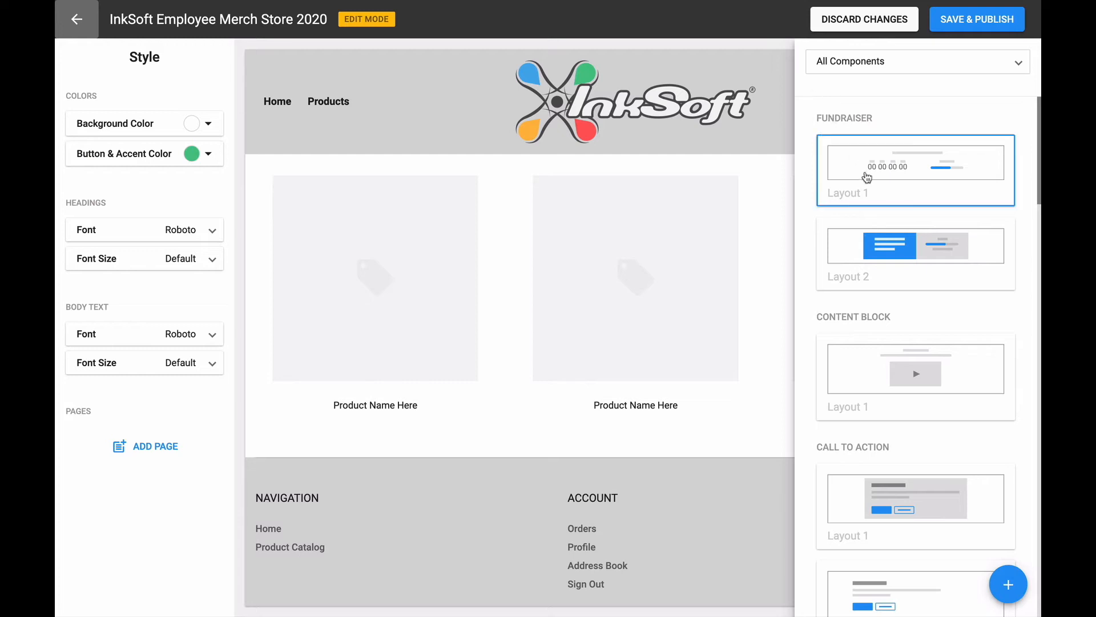
pyautogui.scroll(-1, 914, 403)
pyautogui.scroll(-5, 915, 402)
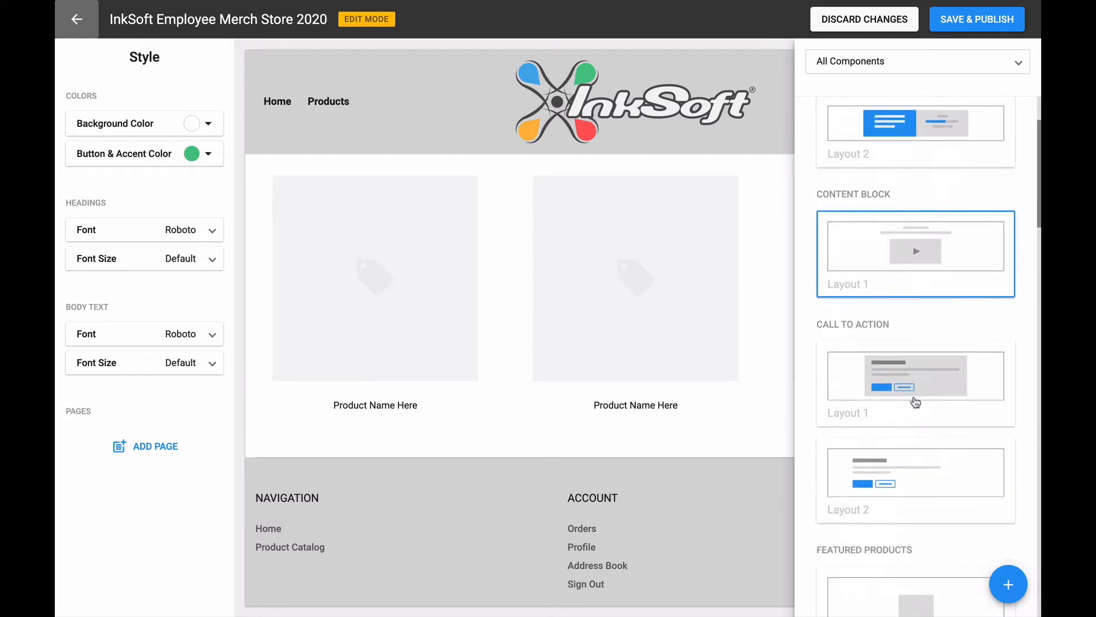
pyautogui.scroll(-6, 915, 403)
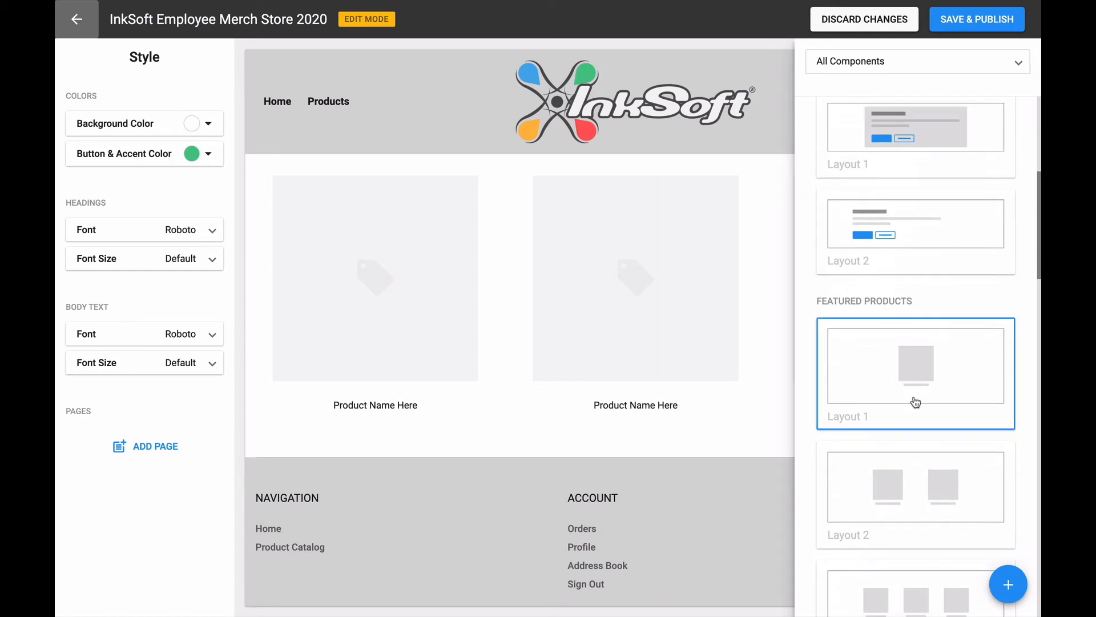
pyautogui.scroll(-13, 915, 402)
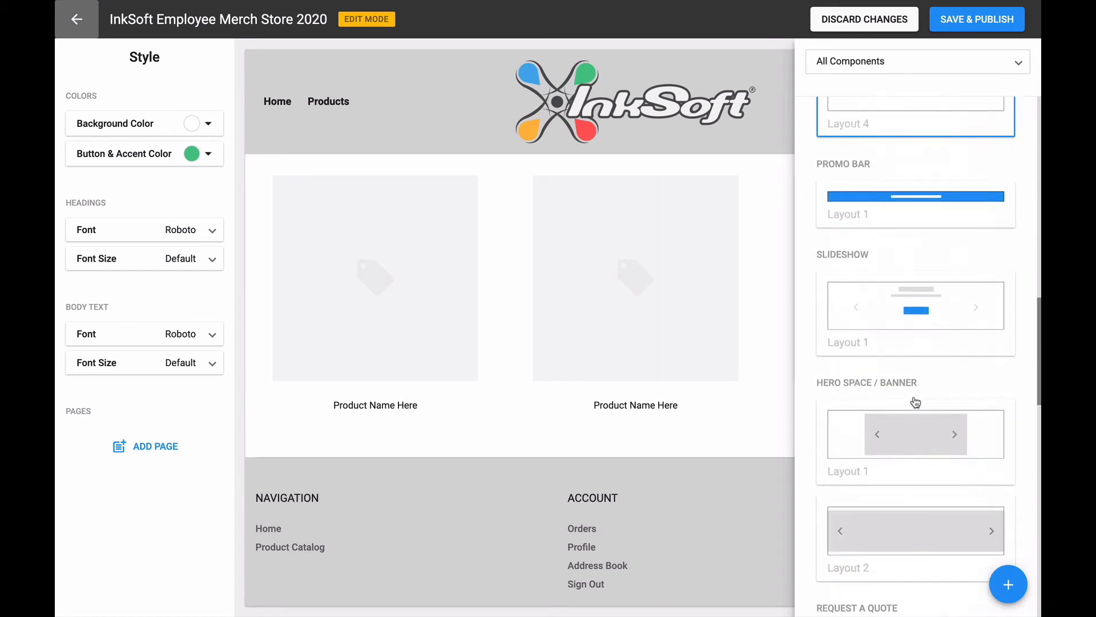
pyautogui.scroll(-2, 915, 402)
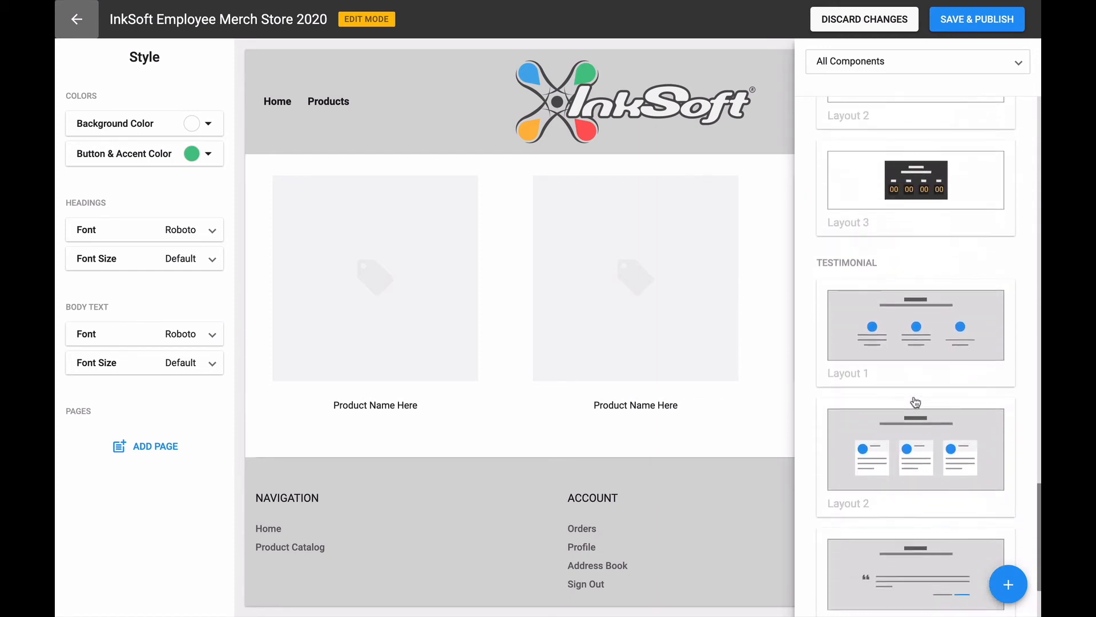
pyautogui.scroll(2, 915, 403)
pyautogui.scroll(18, 915, 403)
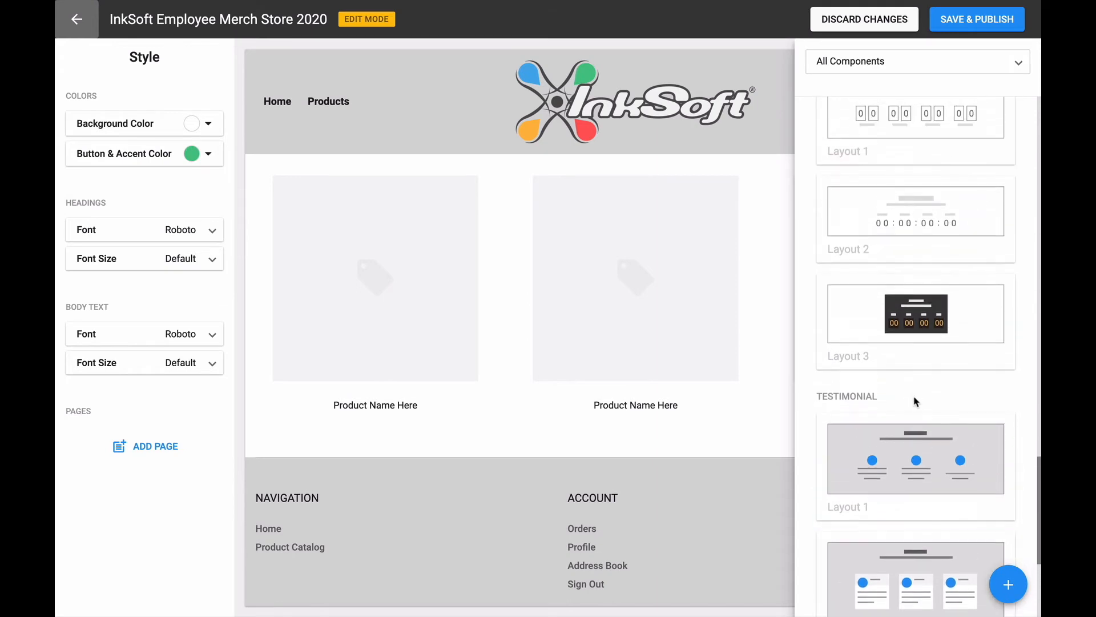
pyautogui.scroll(4, 915, 403)
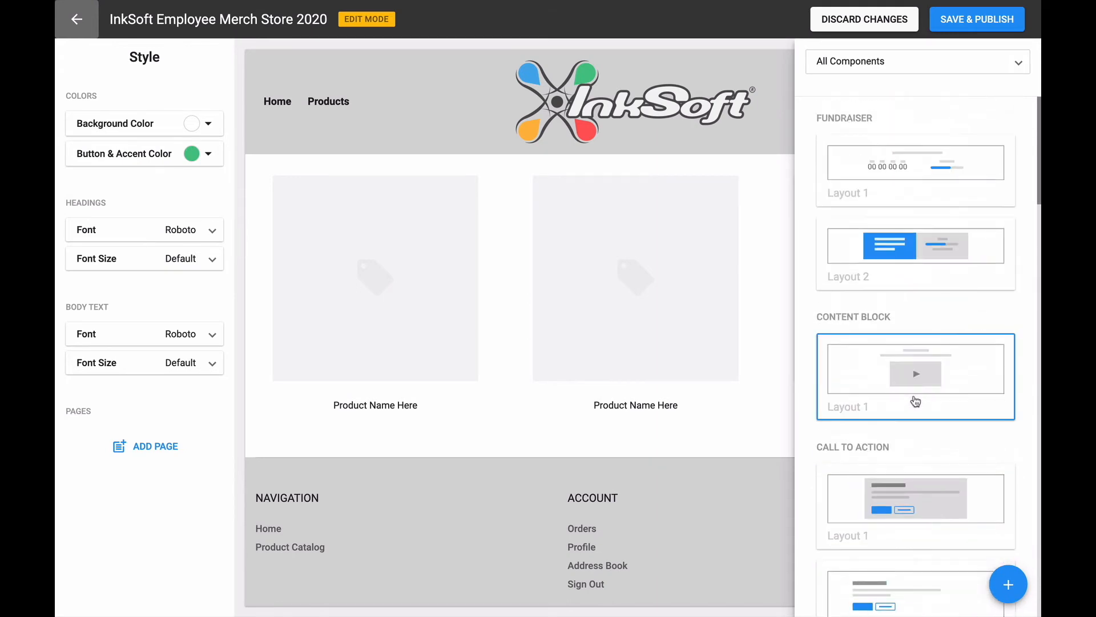
# Filter the available components to Countdown and add the Layout 1 countdown to the store page.
pyautogui.click(895, 64)
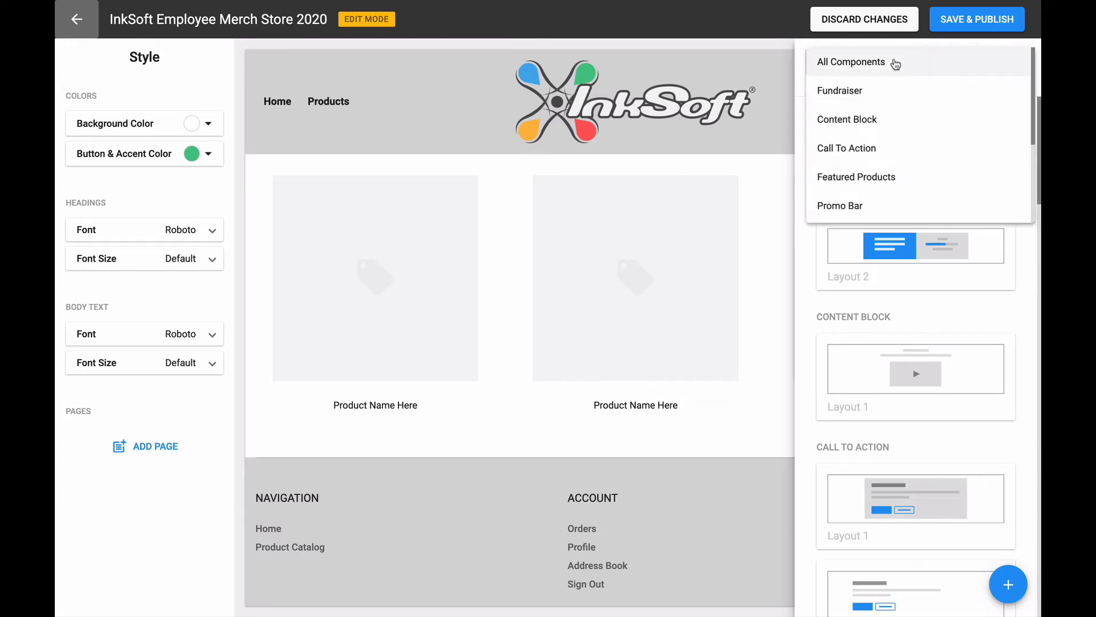
pyautogui.scroll(-2, 915, 169)
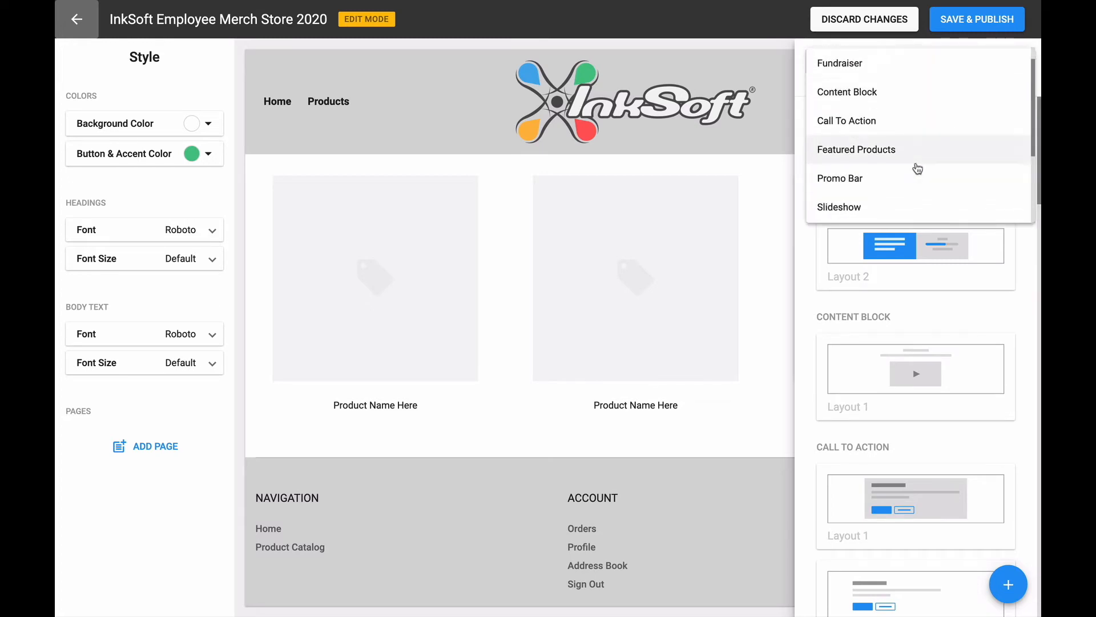
pyautogui.scroll(-1, 917, 169)
pyautogui.scroll(3, 918, 169)
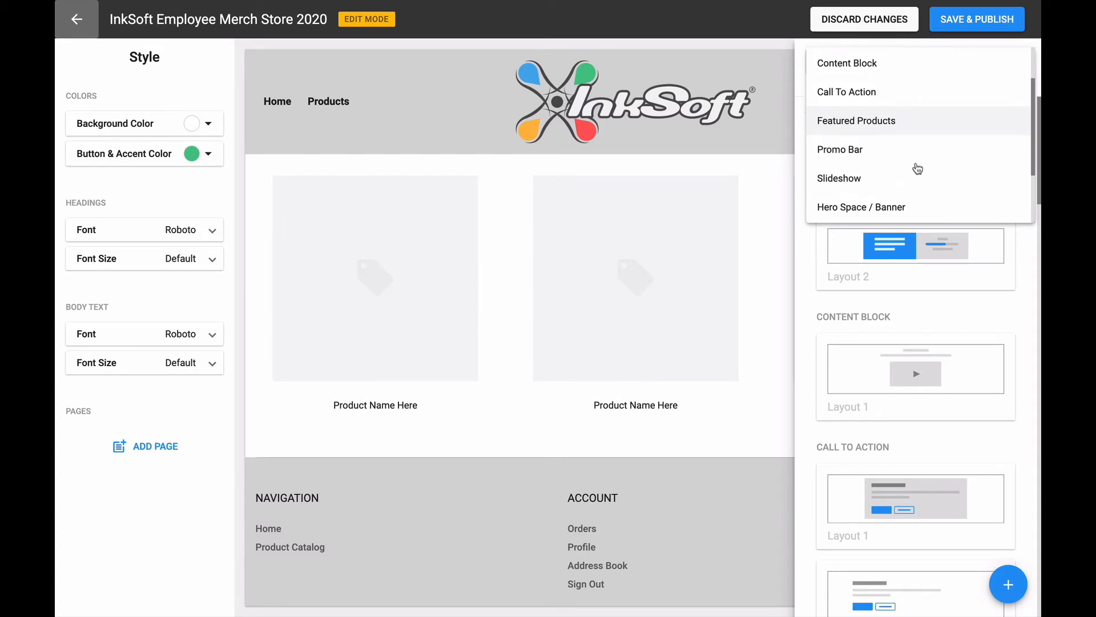
pyautogui.scroll(-3, 916, 169)
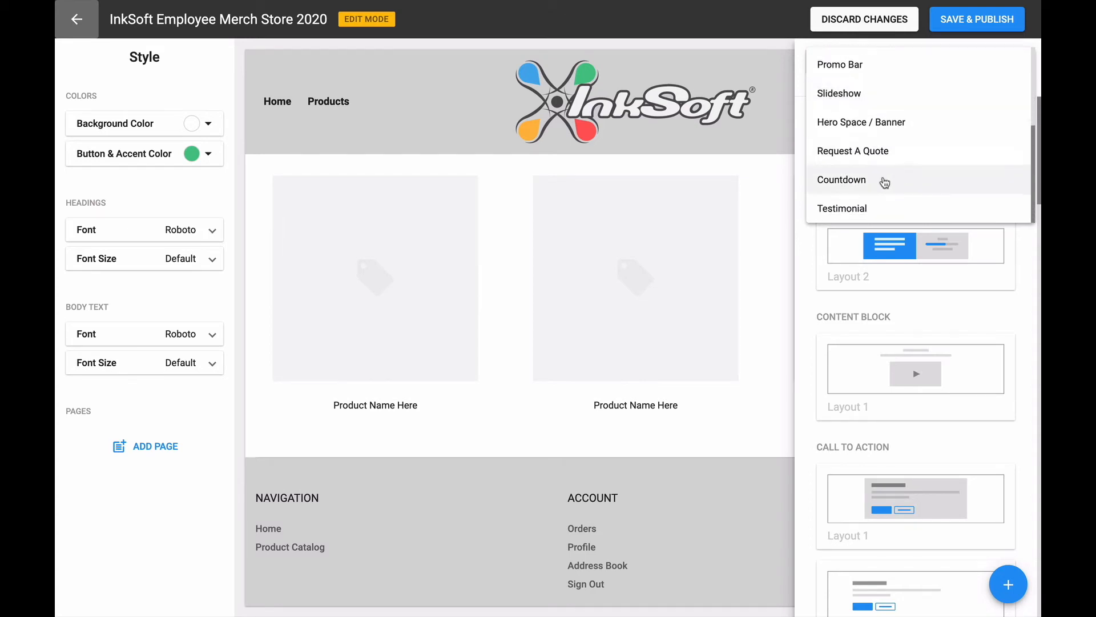
pyautogui.click(877, 183)
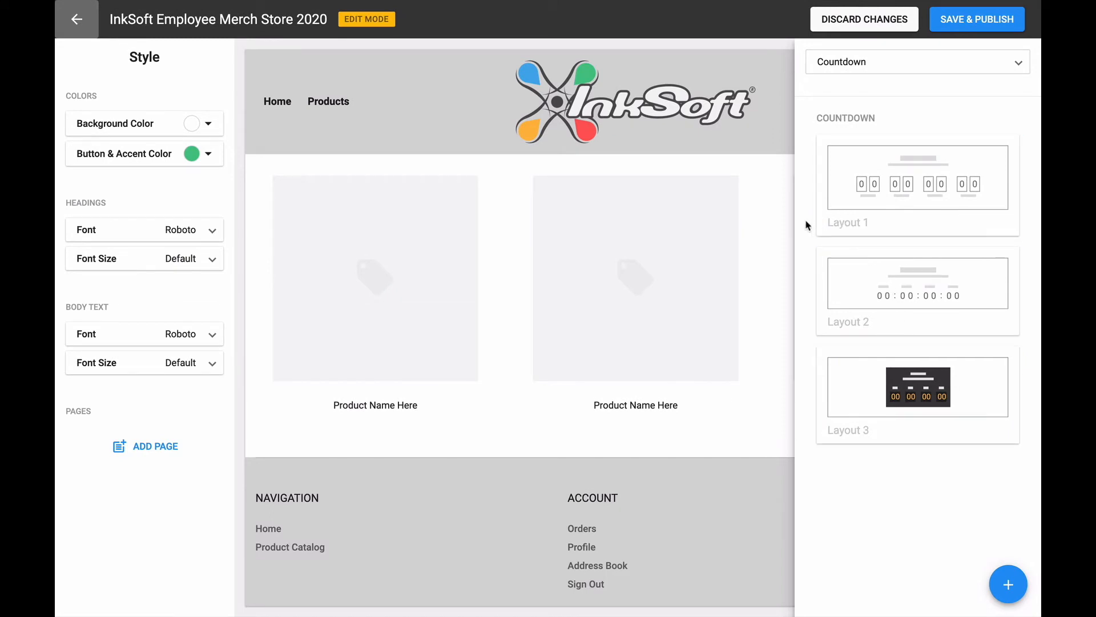
pyautogui.click(916, 203)
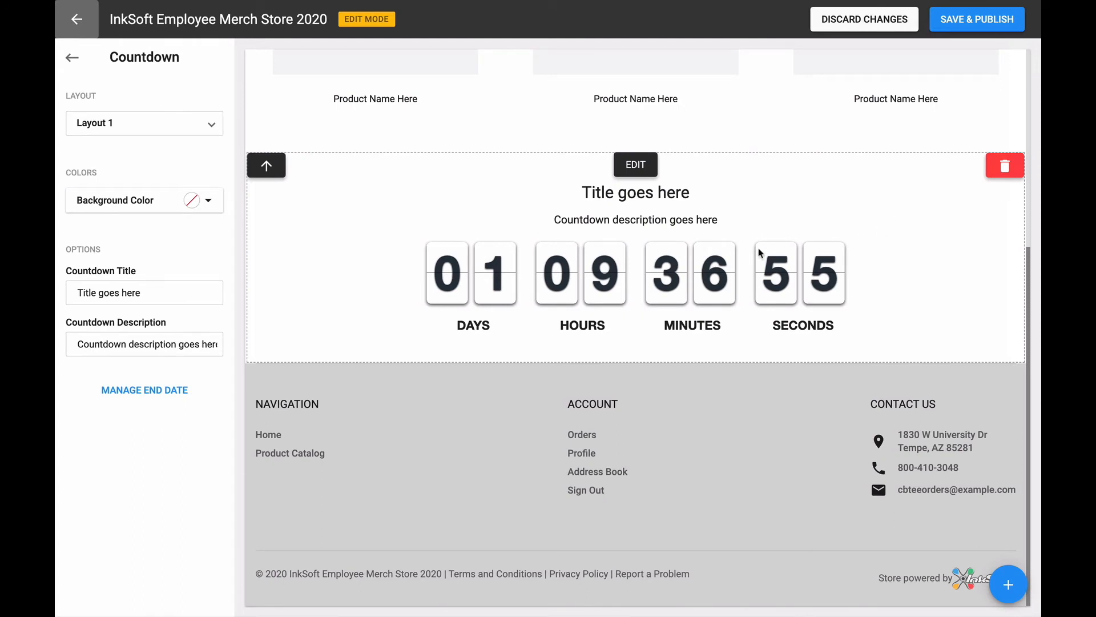
# Move the countdown section up above the featured products, directly below the header.
pyautogui.scroll(5, 451, 171)
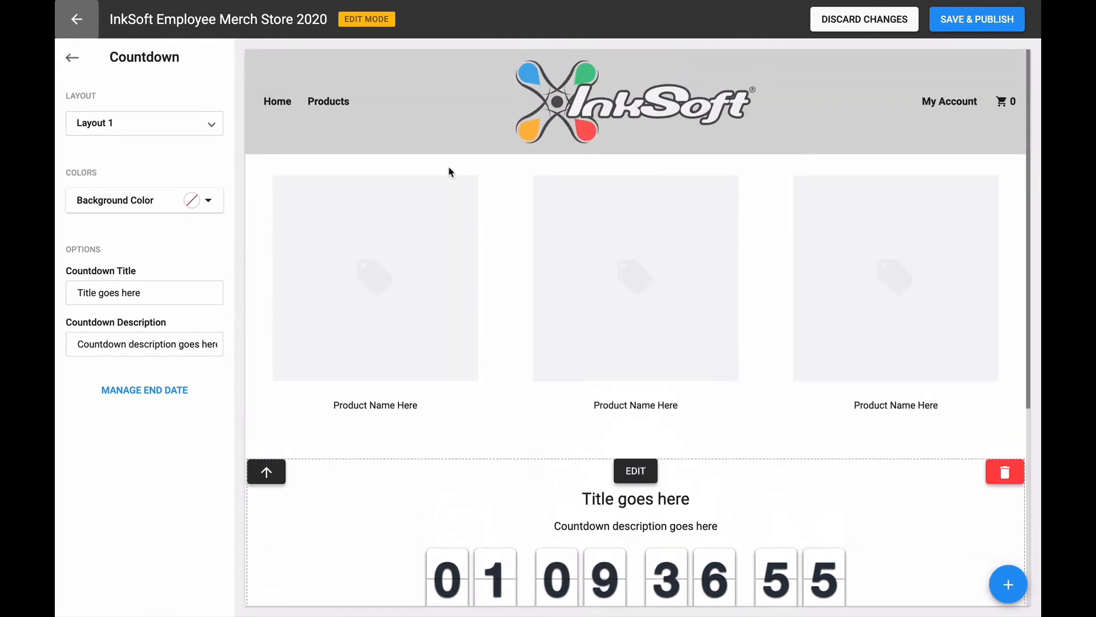
pyautogui.scroll(-3, 450, 172)
pyautogui.scroll(-1, 450, 171)
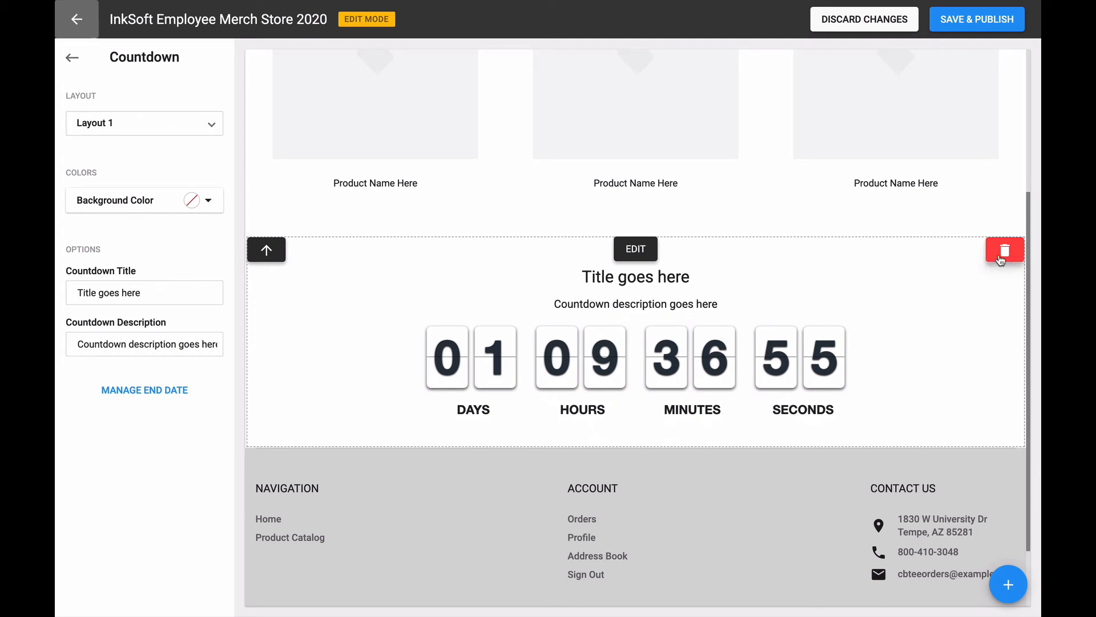
pyautogui.click(266, 250)
pyautogui.scroll(2, 563, 294)
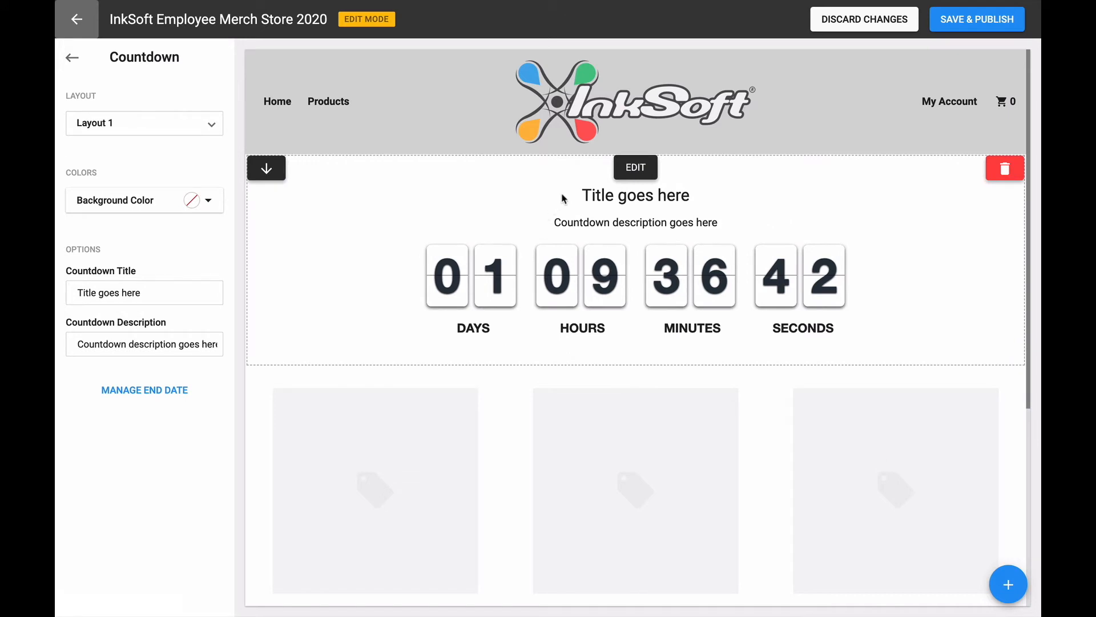
# Change the countdown's layout to Layout 3, the dark digital clock style.
pyautogui.scroll(-2, 631, 186)
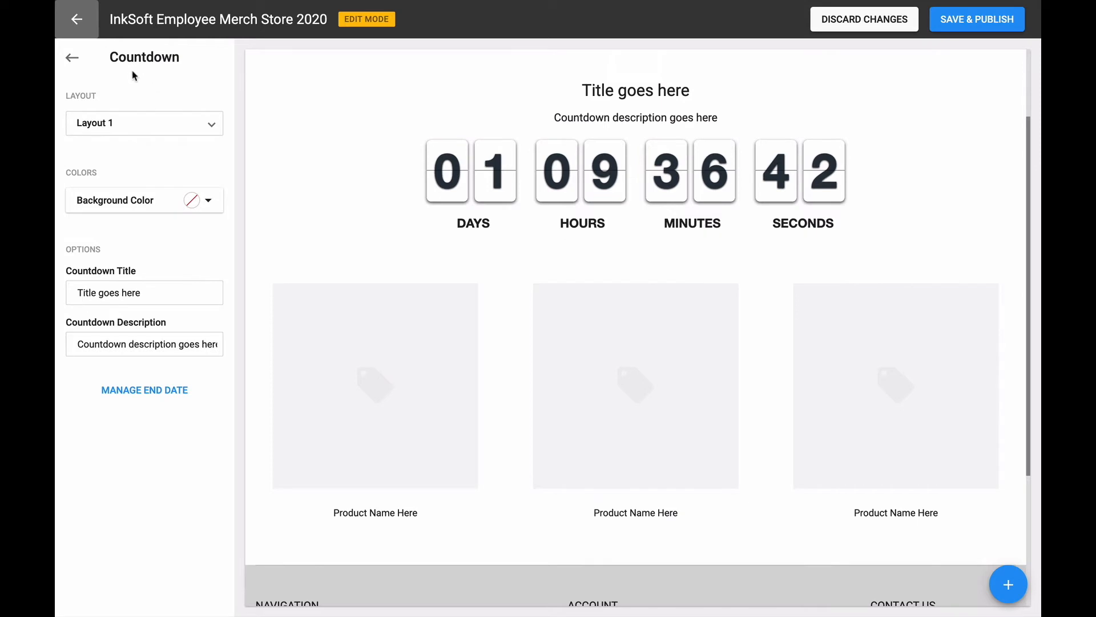
pyautogui.click(137, 132)
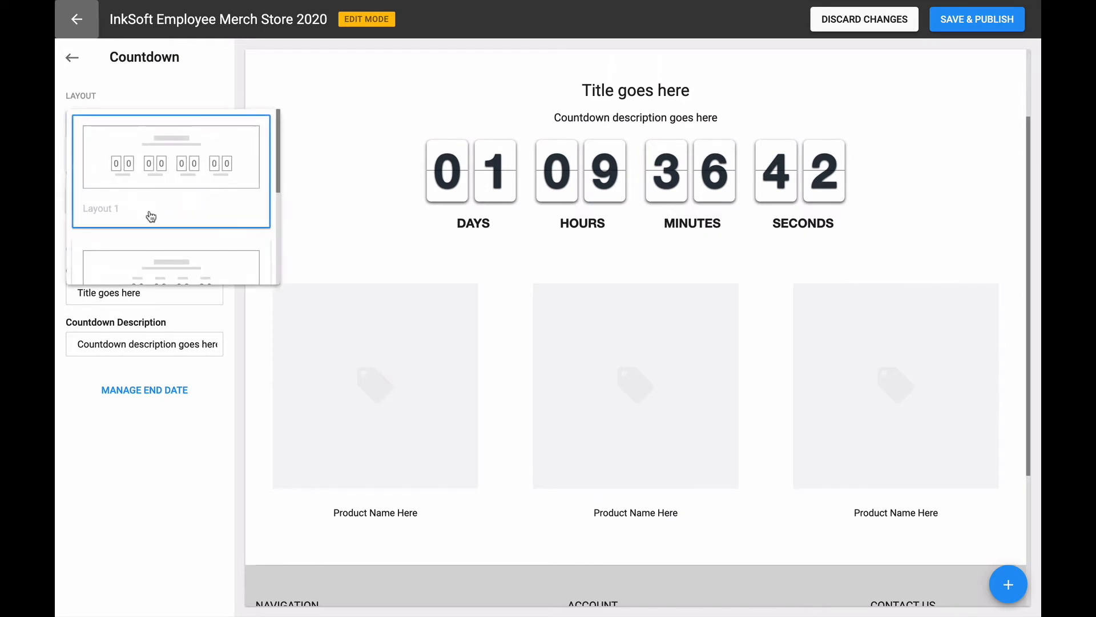
pyautogui.scroll(-2, 151, 216)
pyautogui.scroll(-2, 151, 215)
pyautogui.click(155, 249)
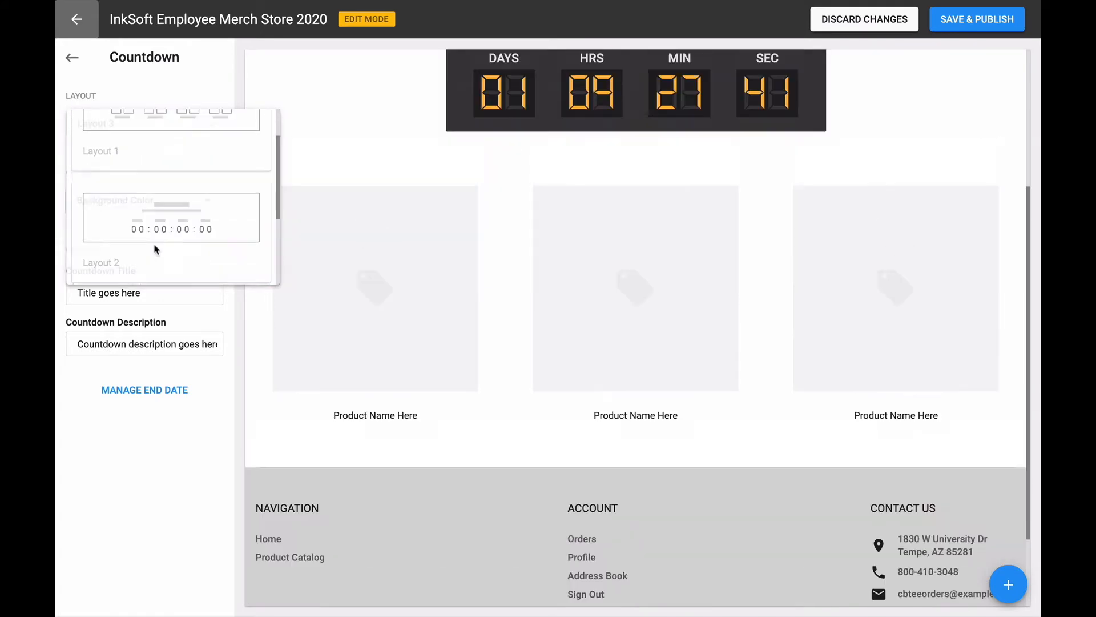
# Set the countdown's background color to the blue logo color, RGB 70, 173, 235.
pyautogui.click(198, 201)
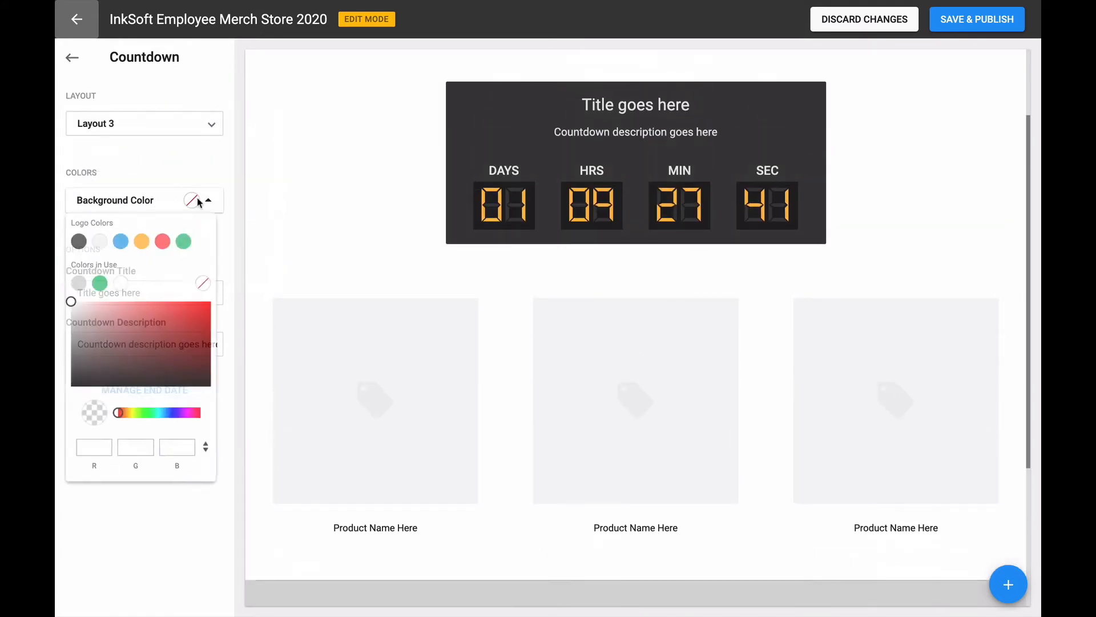
pyautogui.click(124, 243)
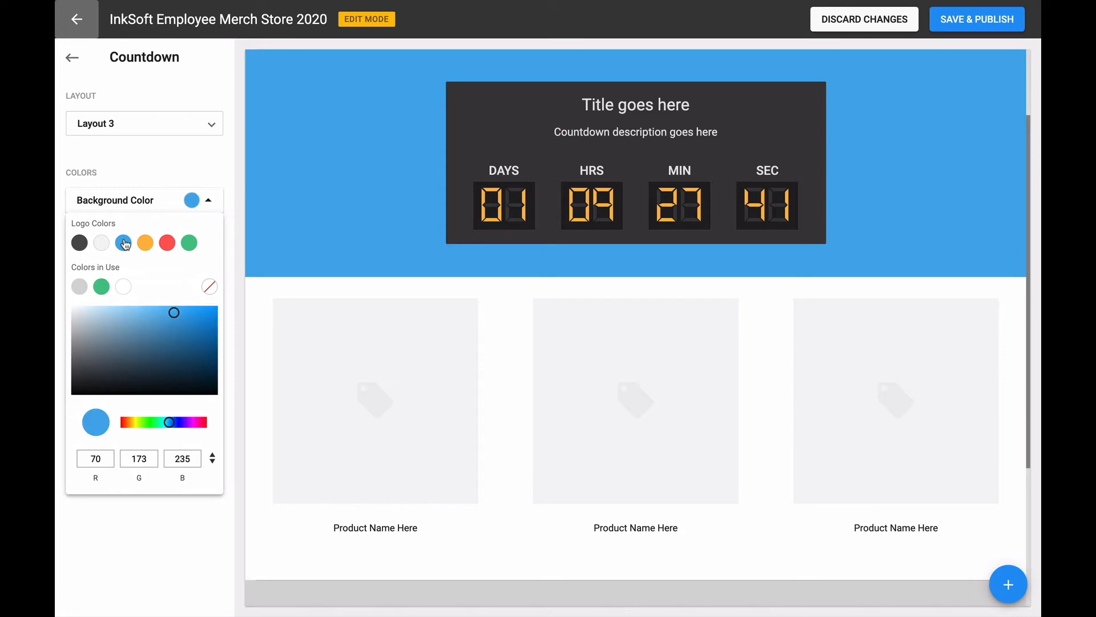
pyautogui.click(129, 173)
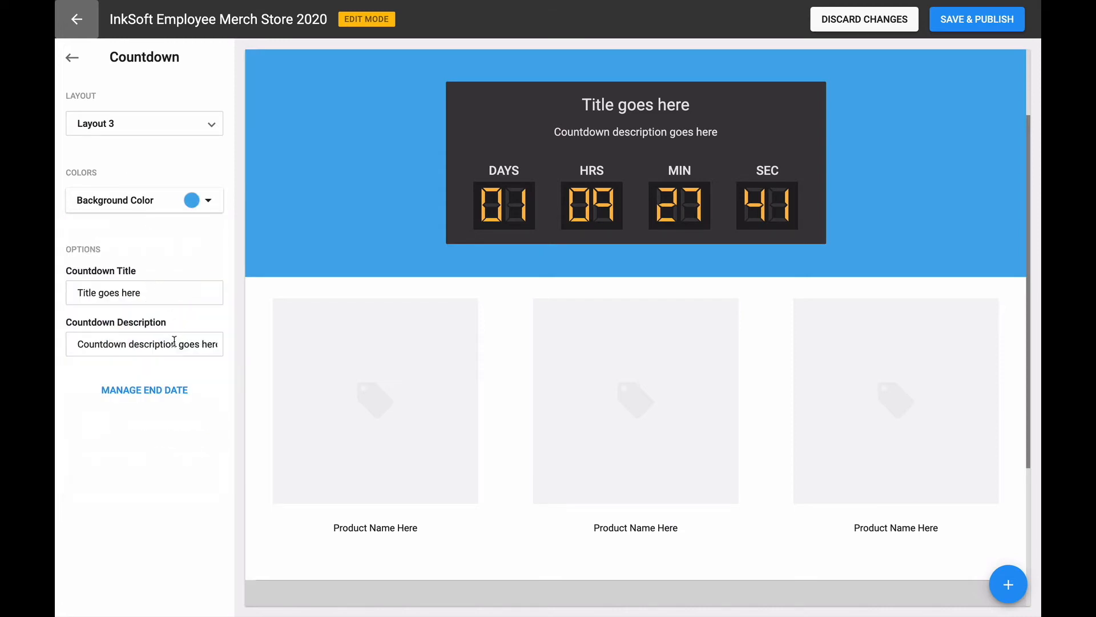
# Set the countdown title to "Place Your Pre-Orders Today!" and the description to "Make sure to place your order before time runs out!".
pyautogui.tripleClick(146, 292)
pyautogui.write('Place')
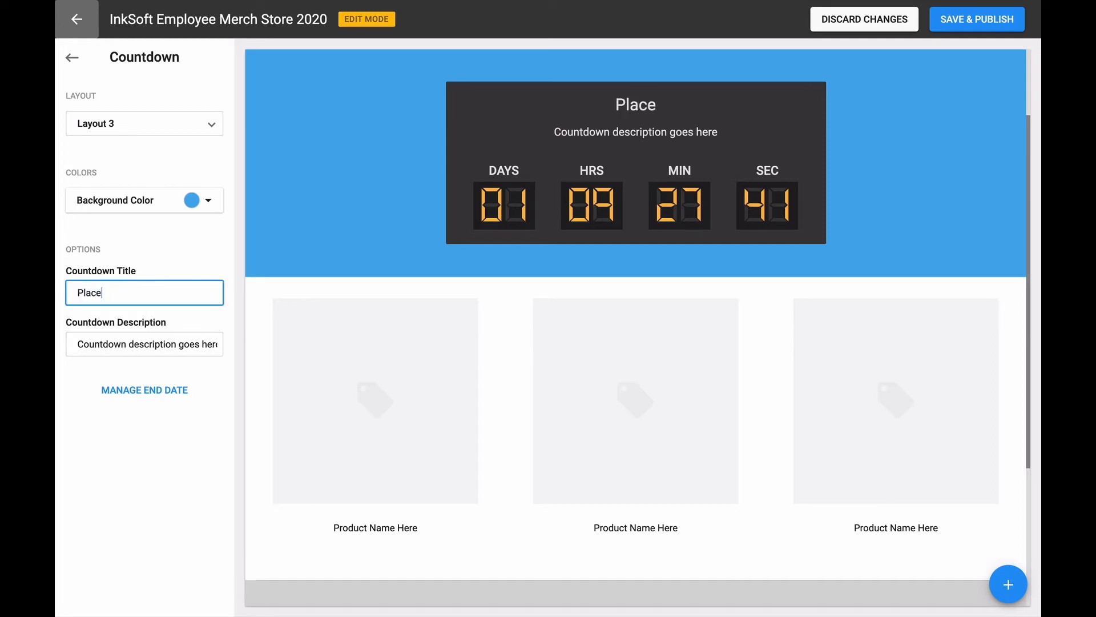
pyautogui.write(' Your Pre-O')
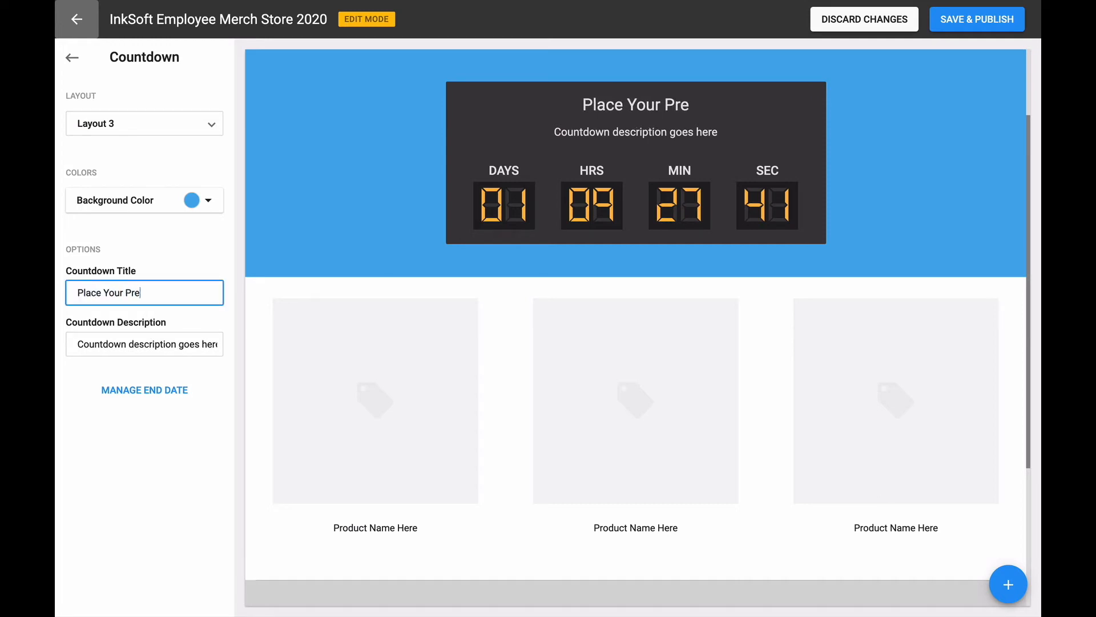
pyautogui.write('rders Today!')
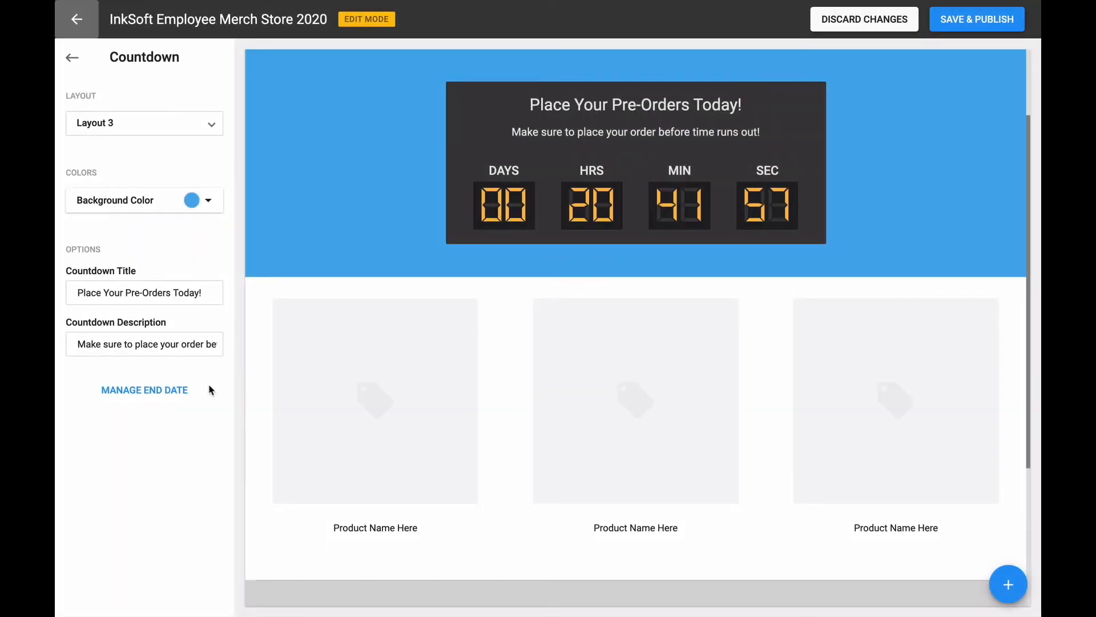
# Set the pre-order countdown's end date to 31 Oct 2020.
pyautogui.click(153, 392)
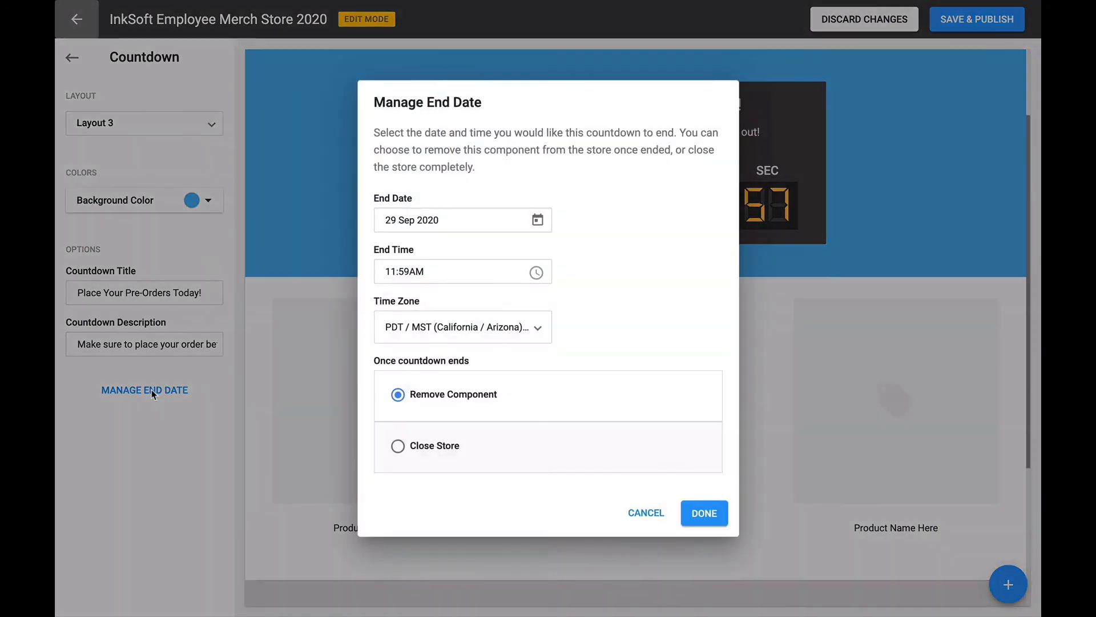
pyautogui.click(457, 225)
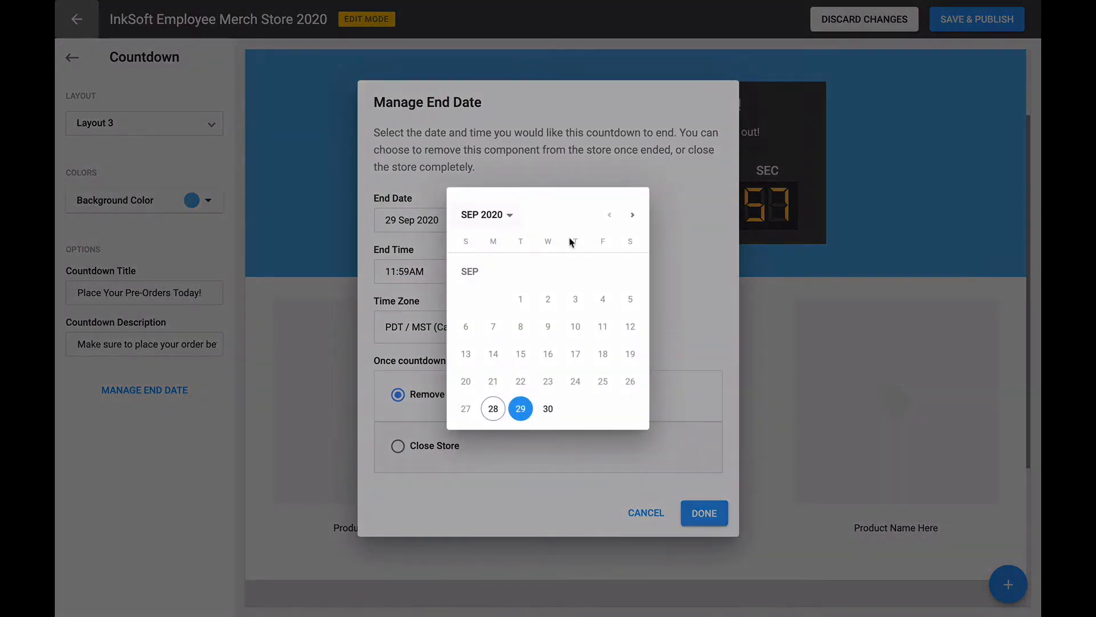
pyautogui.click(631, 216)
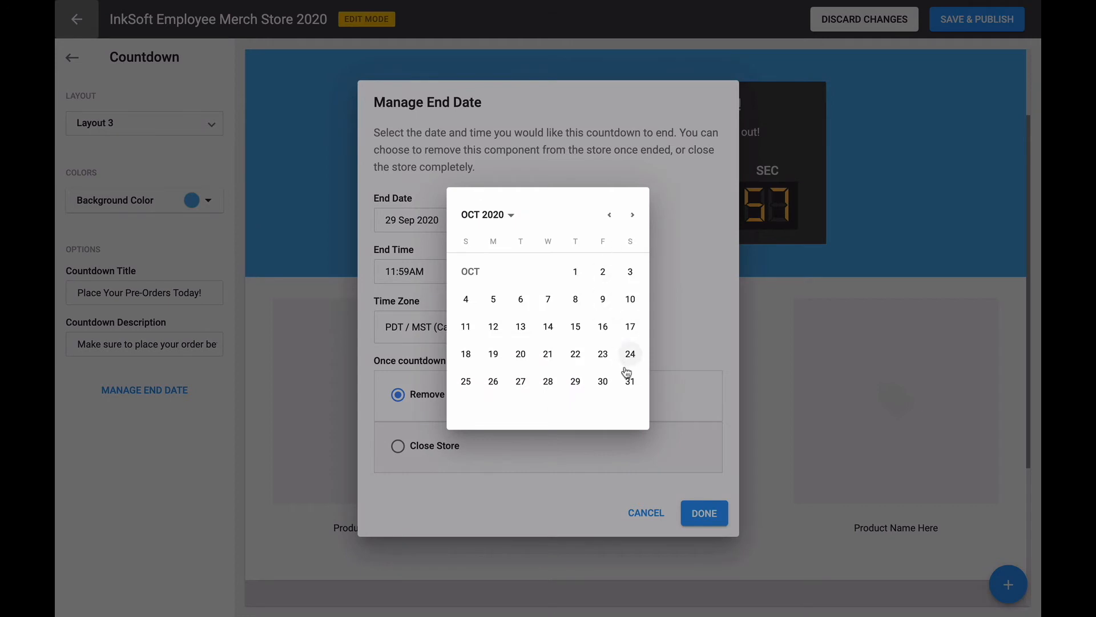
pyautogui.click(630, 380)
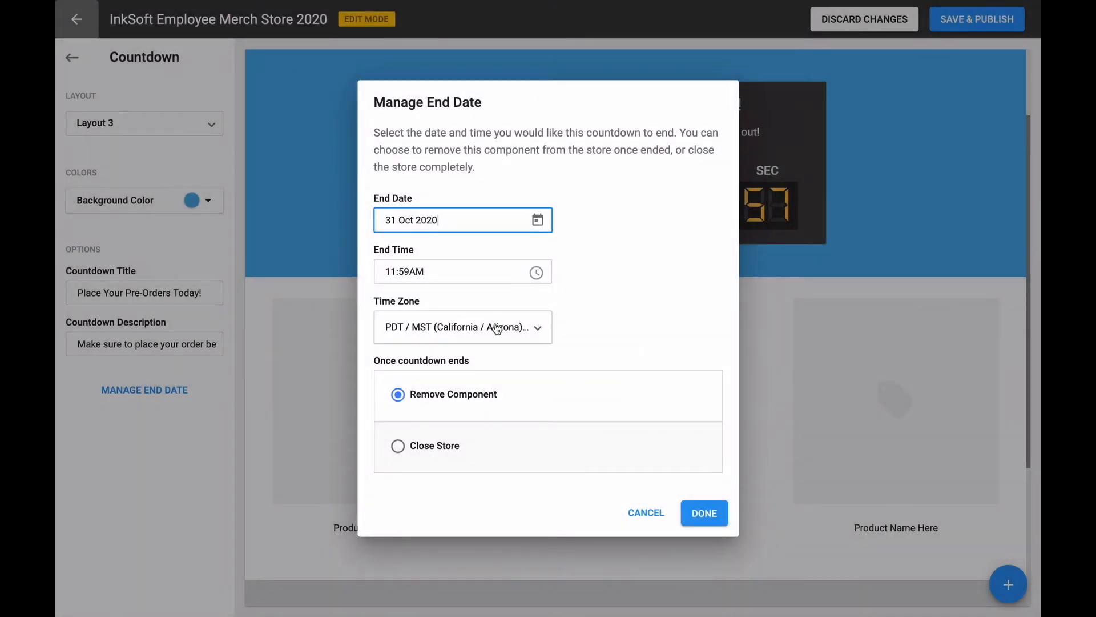
pyautogui.click(506, 358)
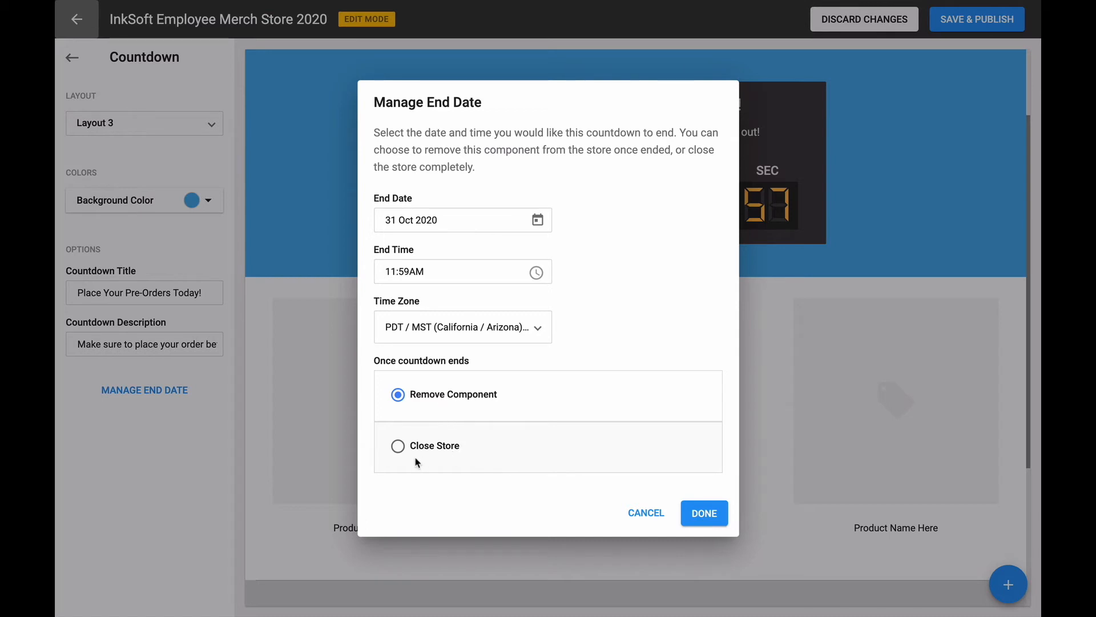
# Have the countdown component removed from the store once it ends, and apply the end date settings.
pyautogui.click(399, 447)
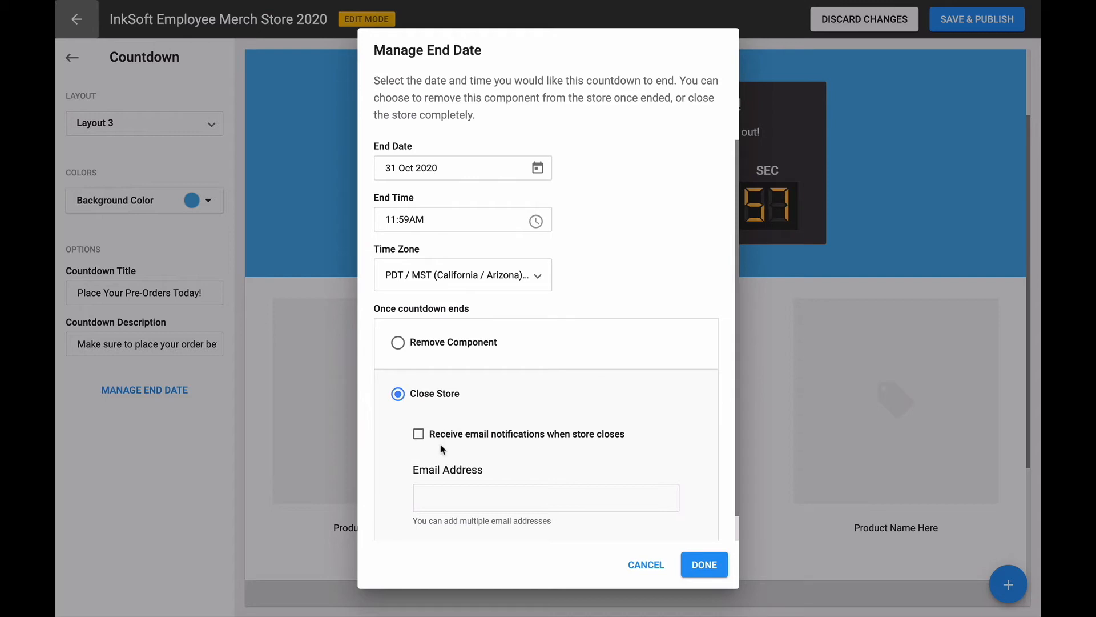
pyautogui.click(420, 436)
pyautogui.click(399, 342)
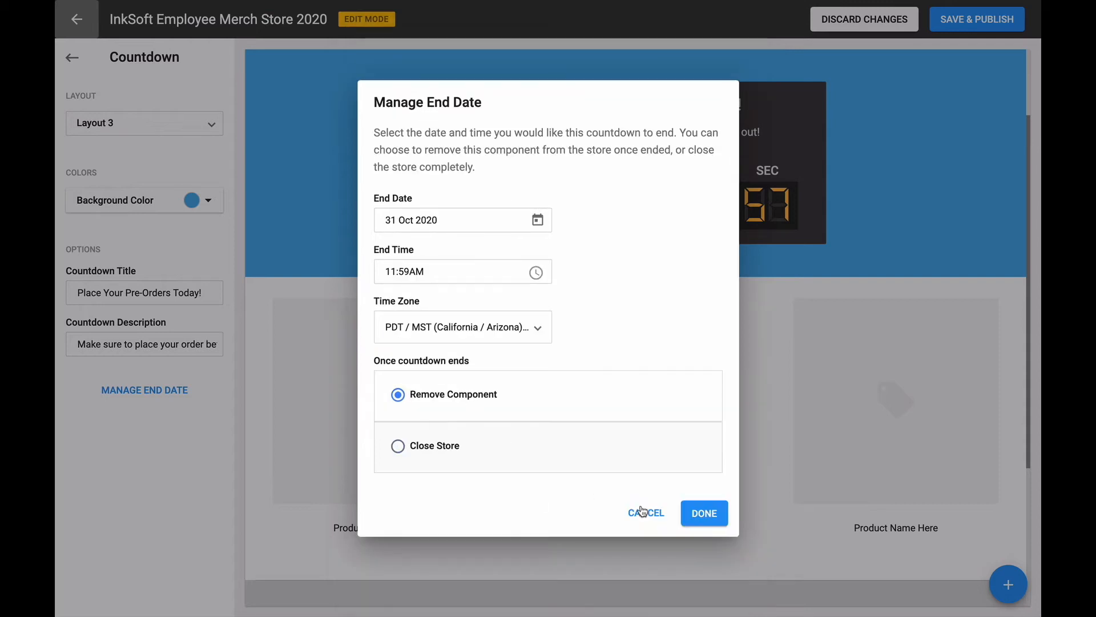
pyautogui.click(703, 513)
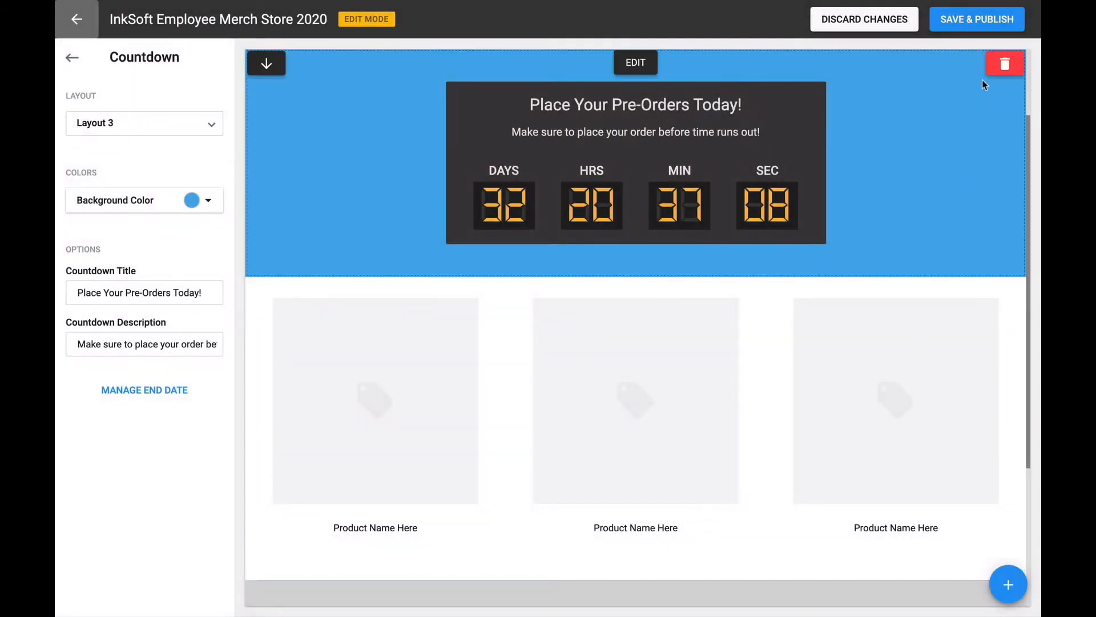
# Save and publish the storefront changes and leave the Style Editor.
pyautogui.click(975, 13)
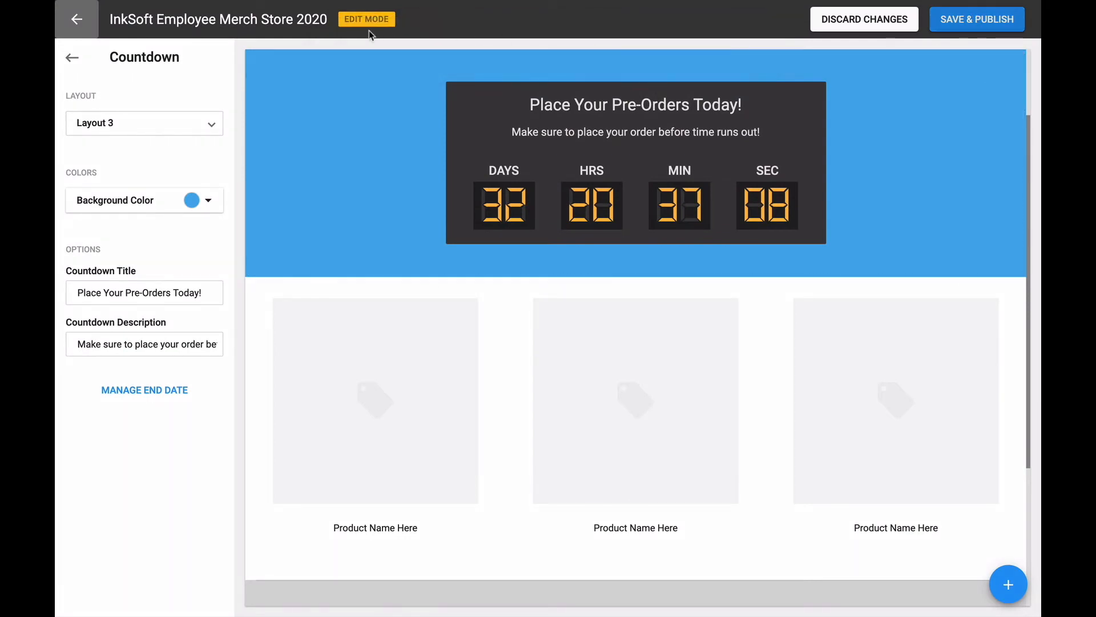
pyautogui.click(81, 33)
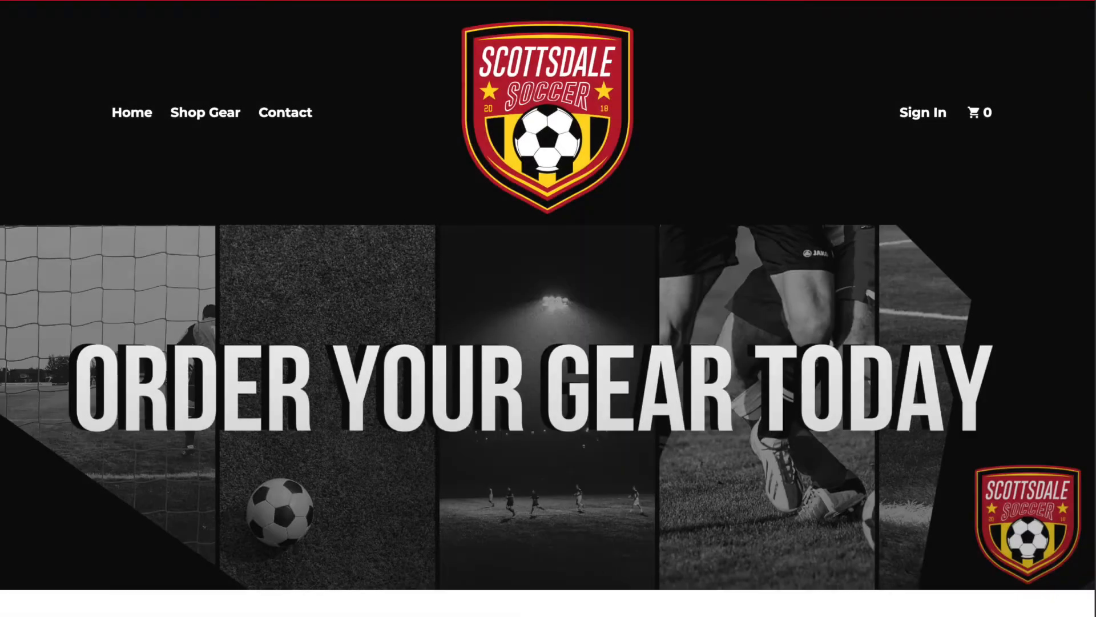
# Examine the banners, product sections and photo layouts of the example soccer, animal rescue fundraiser and family reunion stores.
pyautogui.scroll(-4, 548, 308)
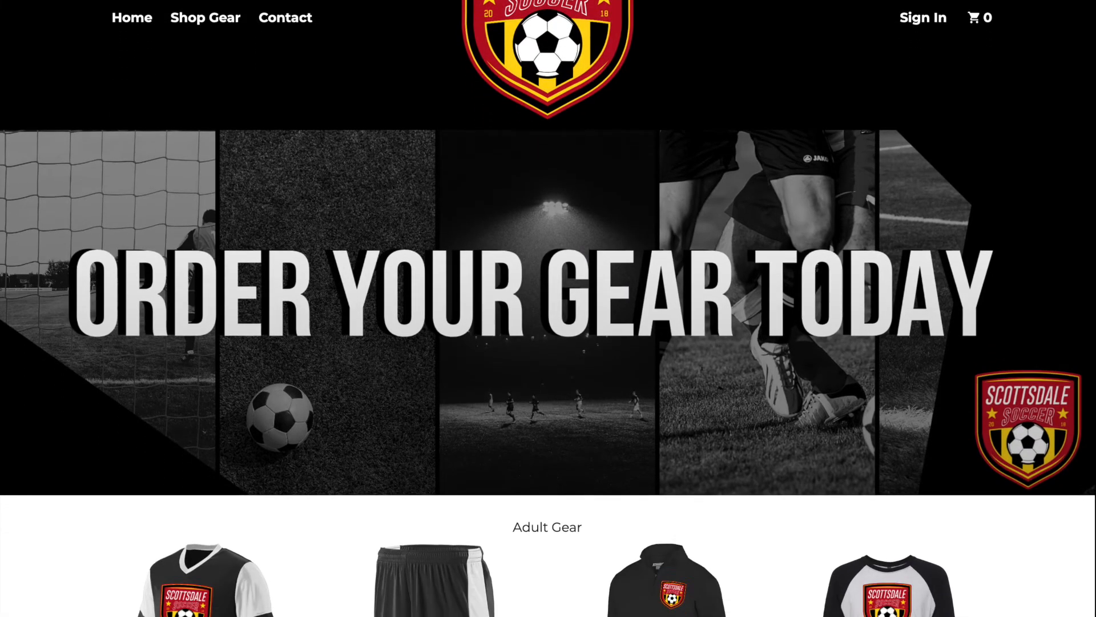
pyautogui.scroll(-4, 548, 308)
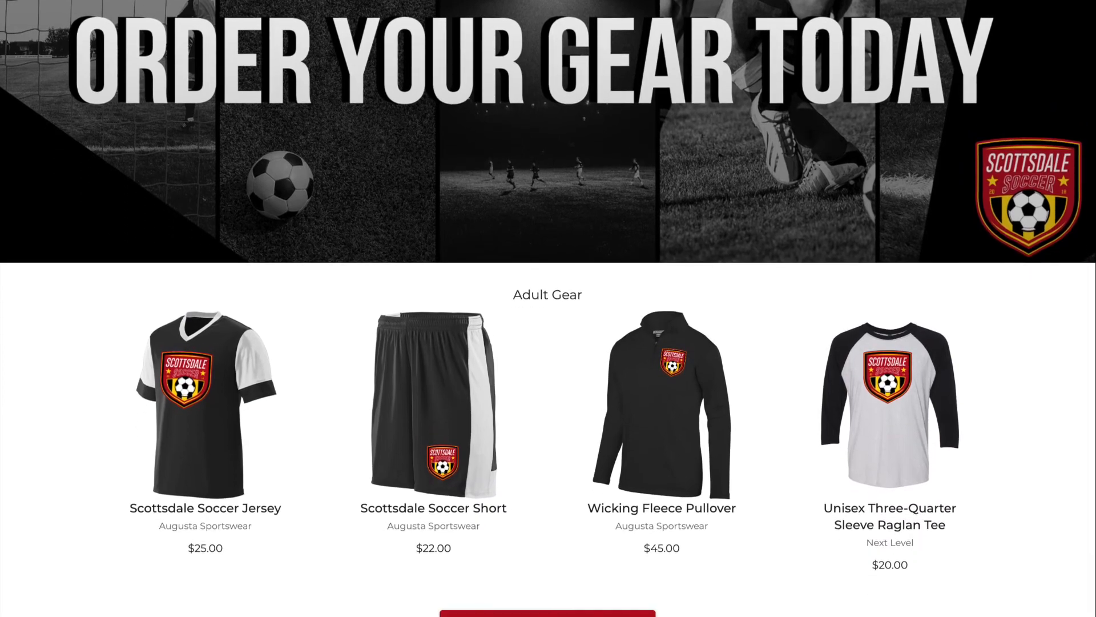
pyautogui.scroll(-3, 548, 308)
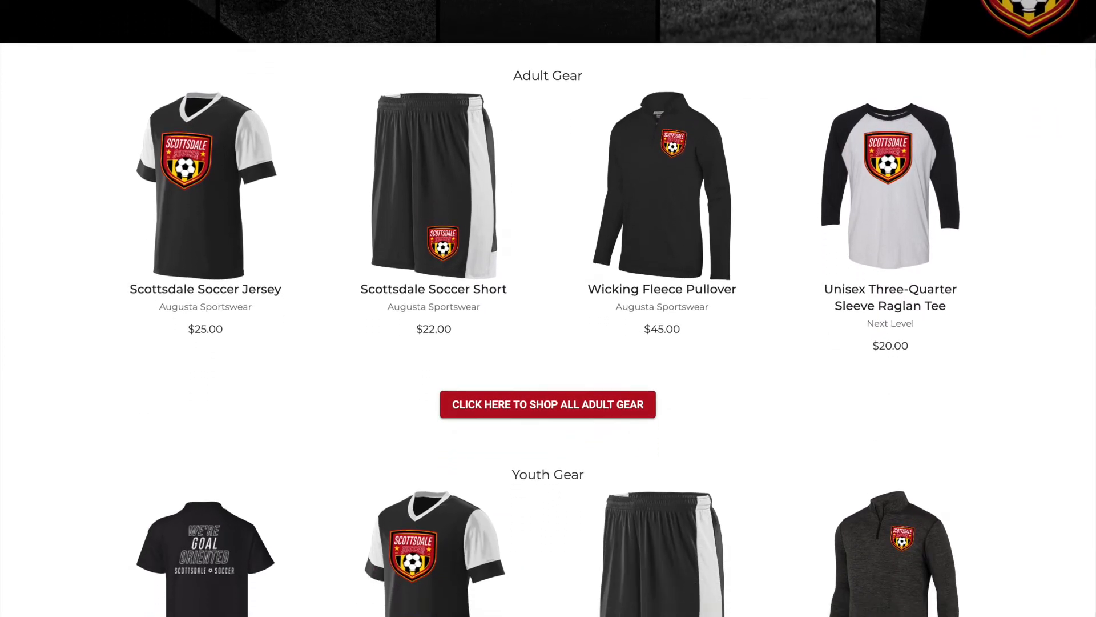
pyautogui.scroll(4, 548, 309)
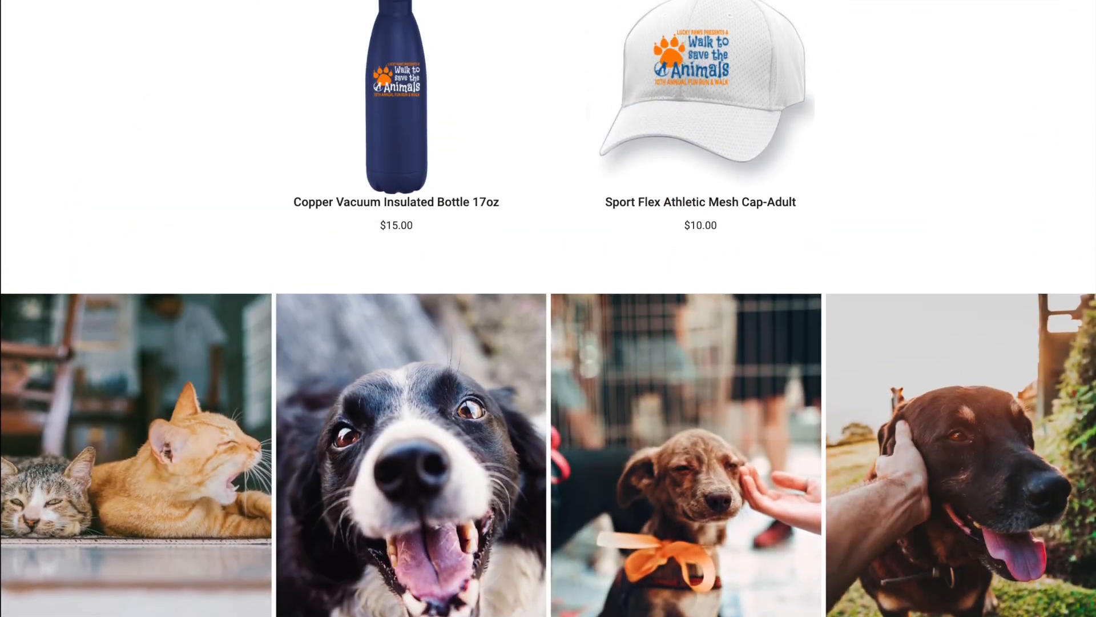
pyautogui.scroll(6, 548, 308)
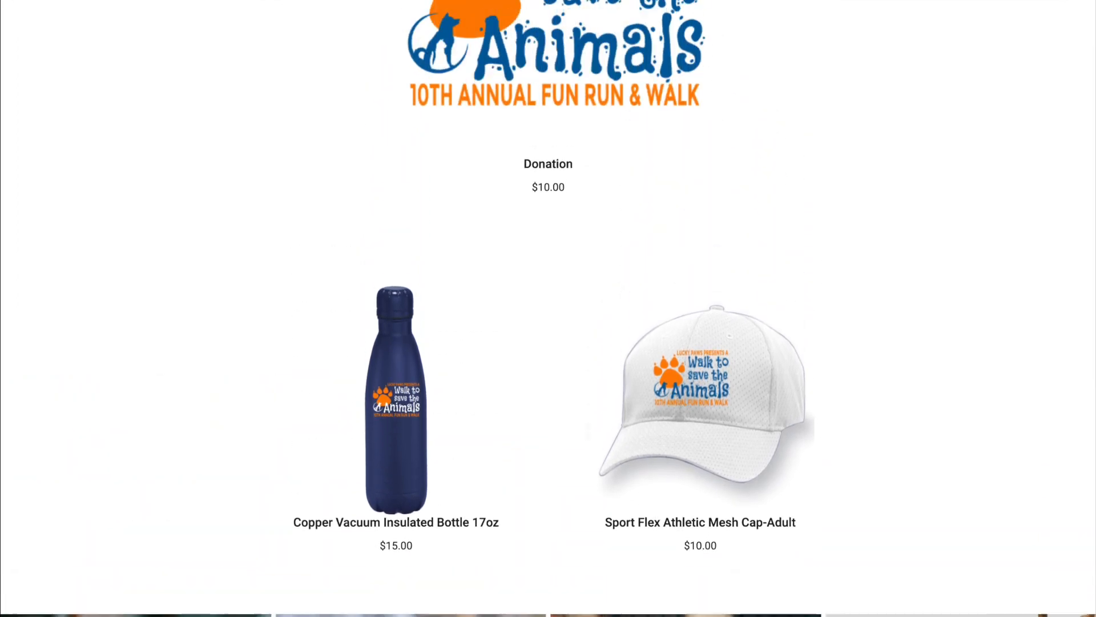
pyautogui.scroll(6, 549, 308)
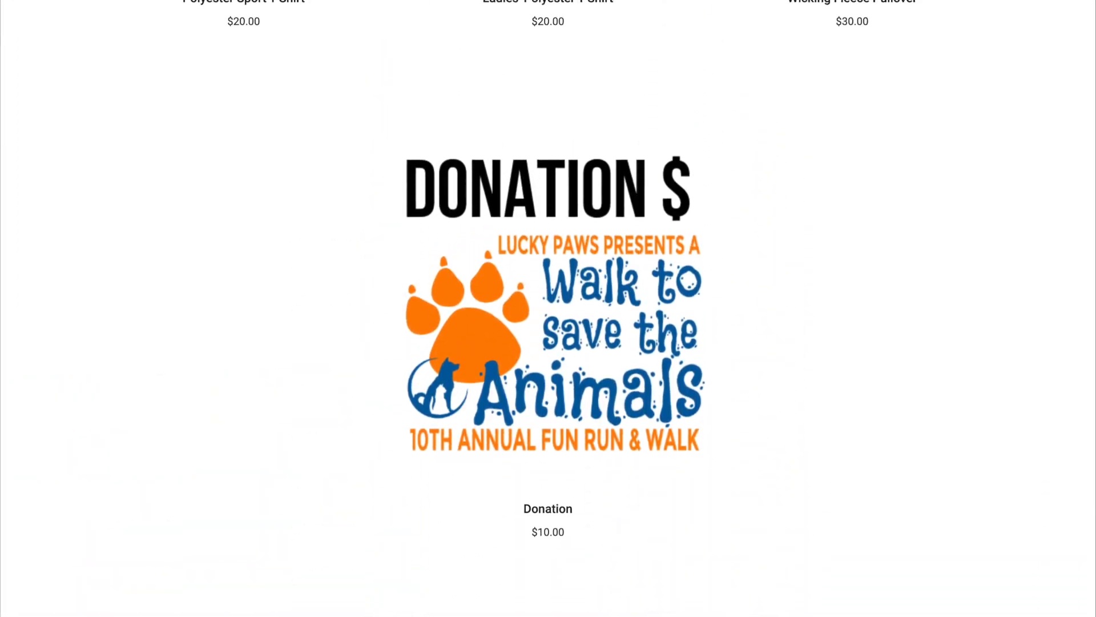
pyautogui.scroll(6, 548, 308)
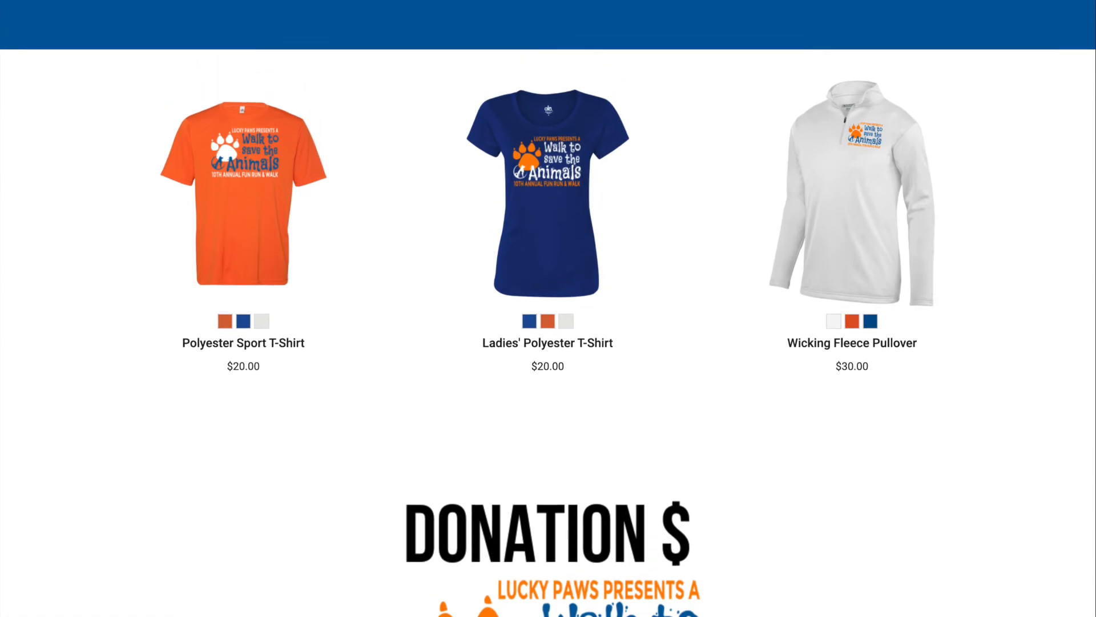
pyautogui.scroll(3, 549, 308)
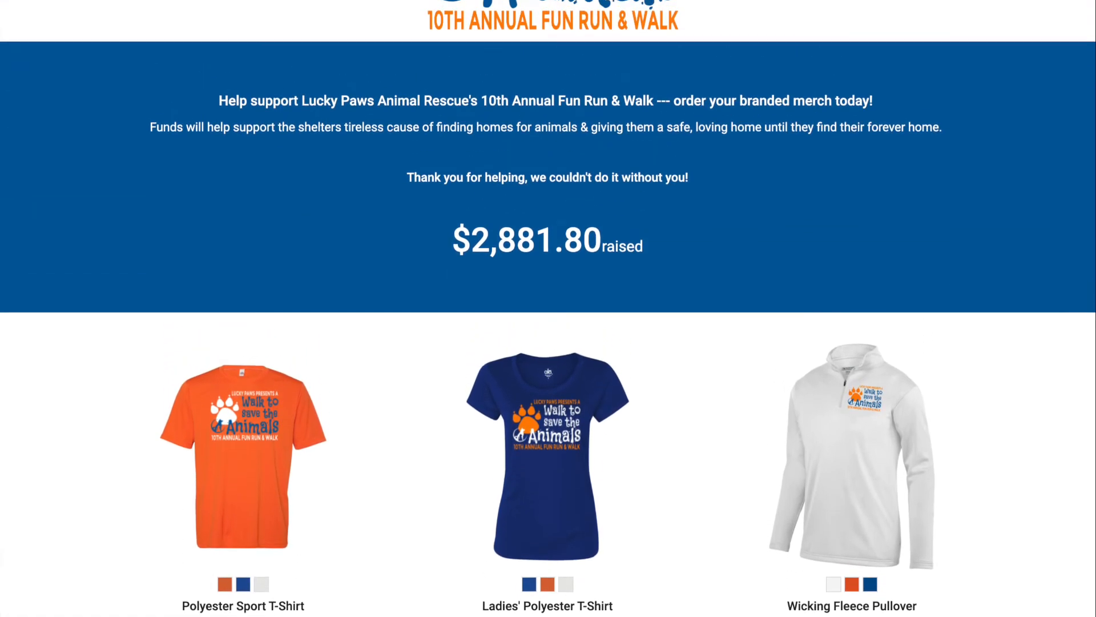
pyautogui.scroll(-4, 548, 308)
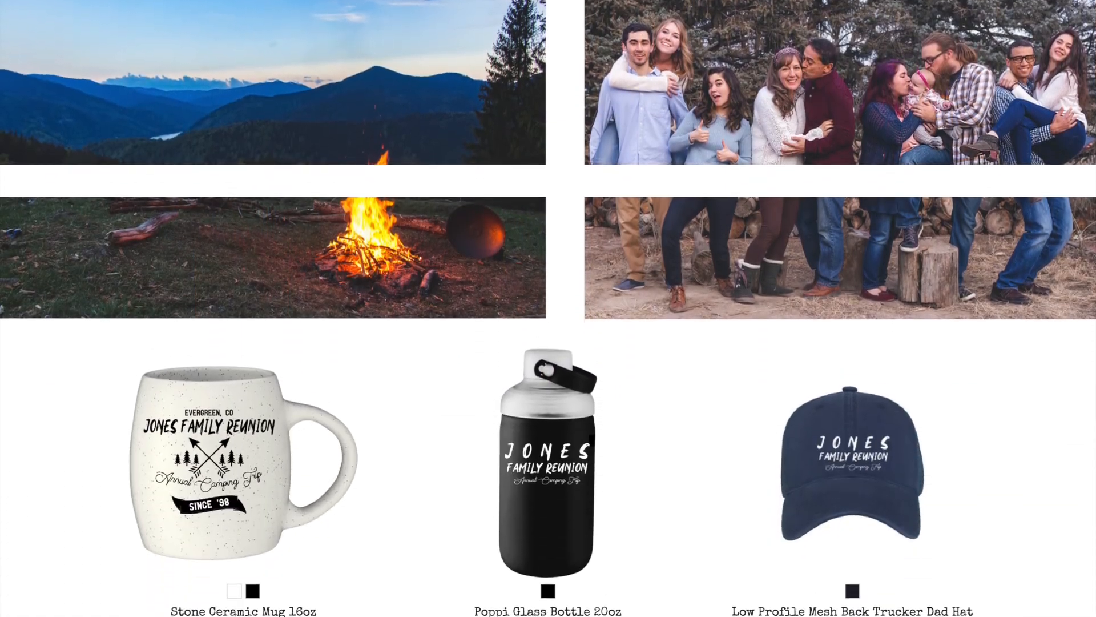
pyautogui.scroll(-5, 548, 308)
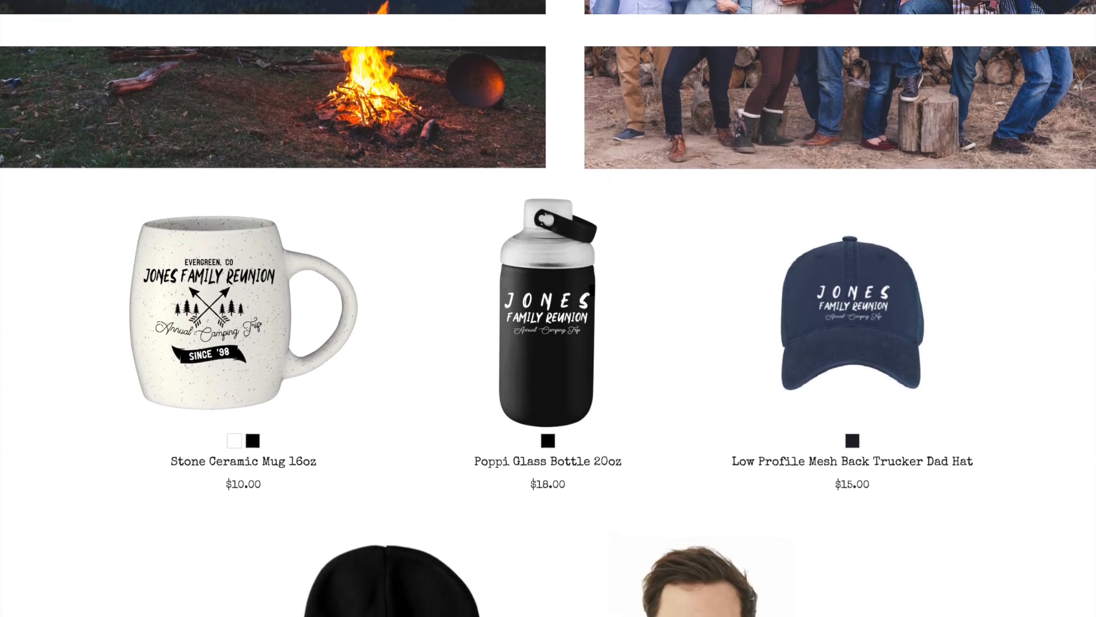
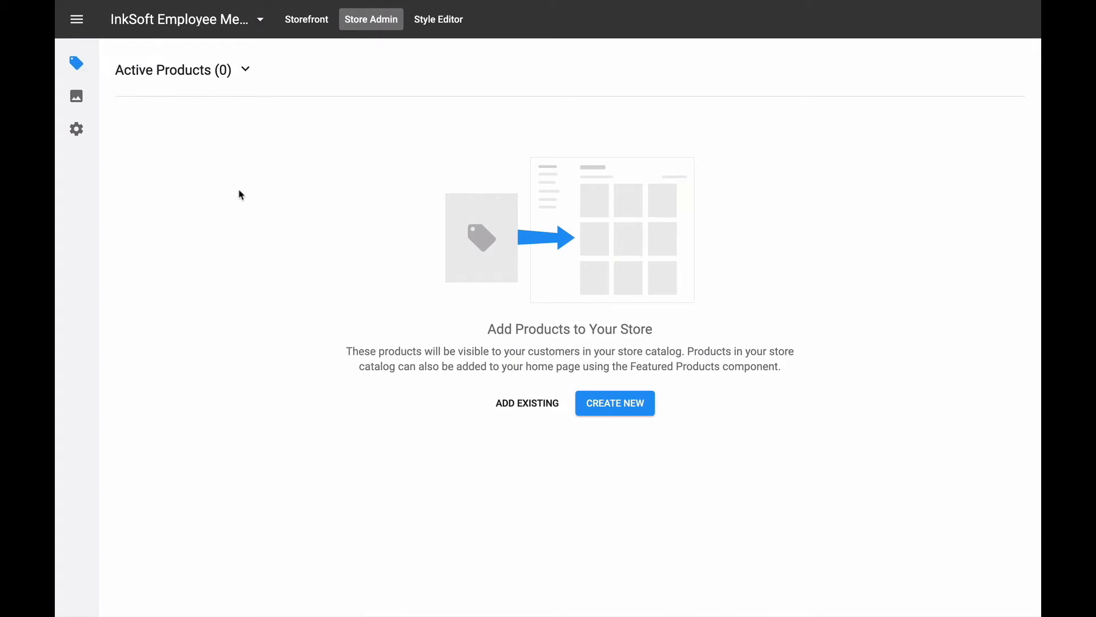
# Start creating a new store product from the catalog's Gildan Ultra Cotton 100% Cotton T-Shirt, style 2000.
pyautogui.click(599, 415)
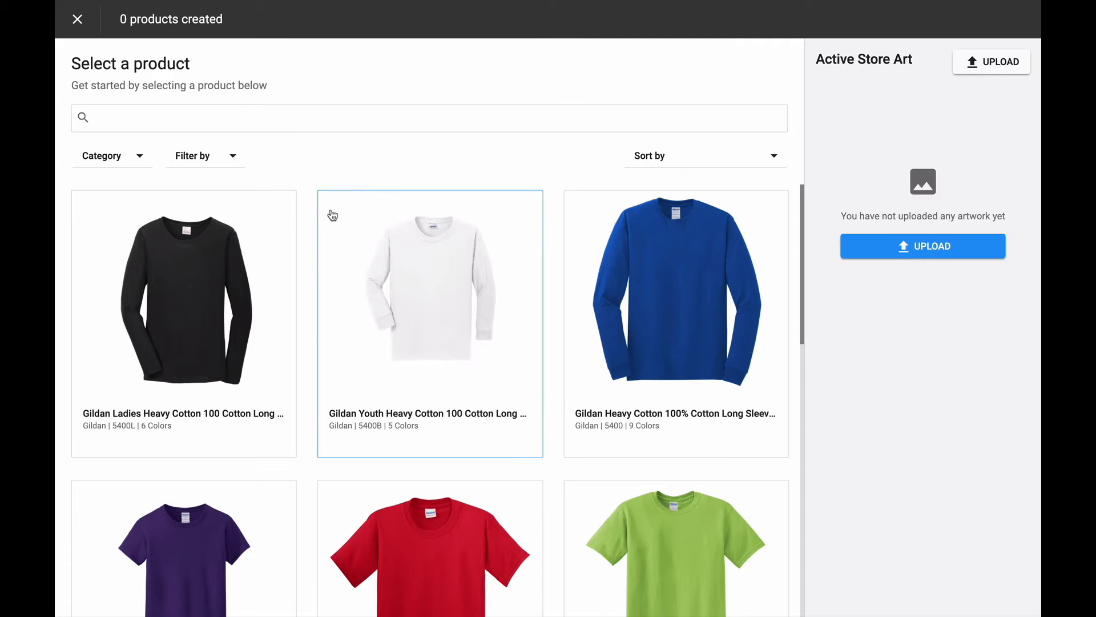
pyautogui.scroll(-2, 346, 234)
pyautogui.scroll(-10, 346, 235)
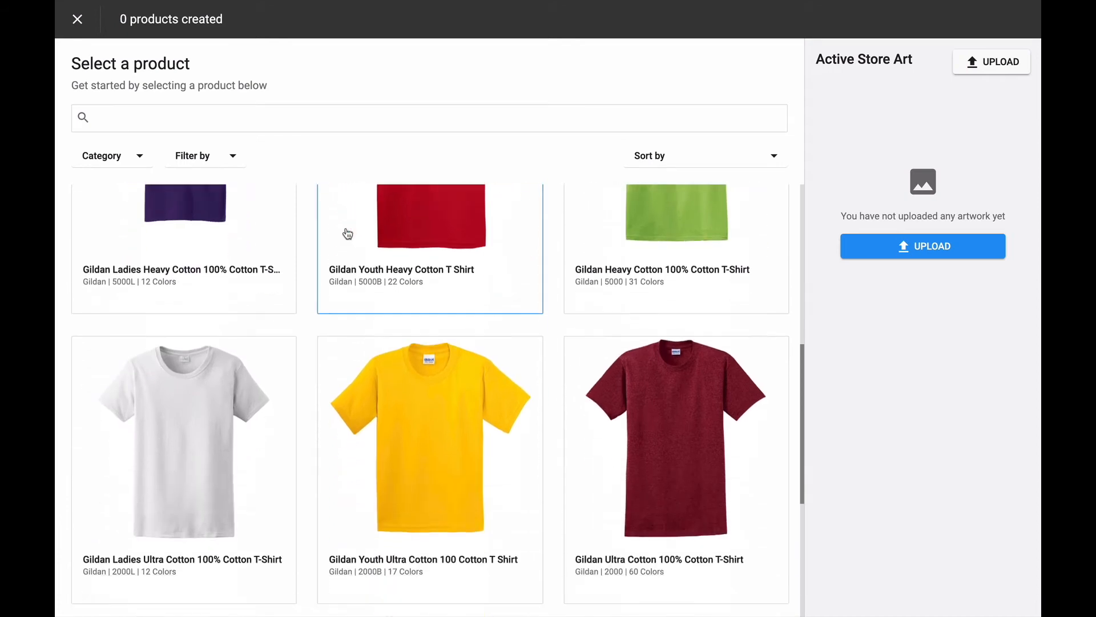
pyautogui.scroll(12, 347, 233)
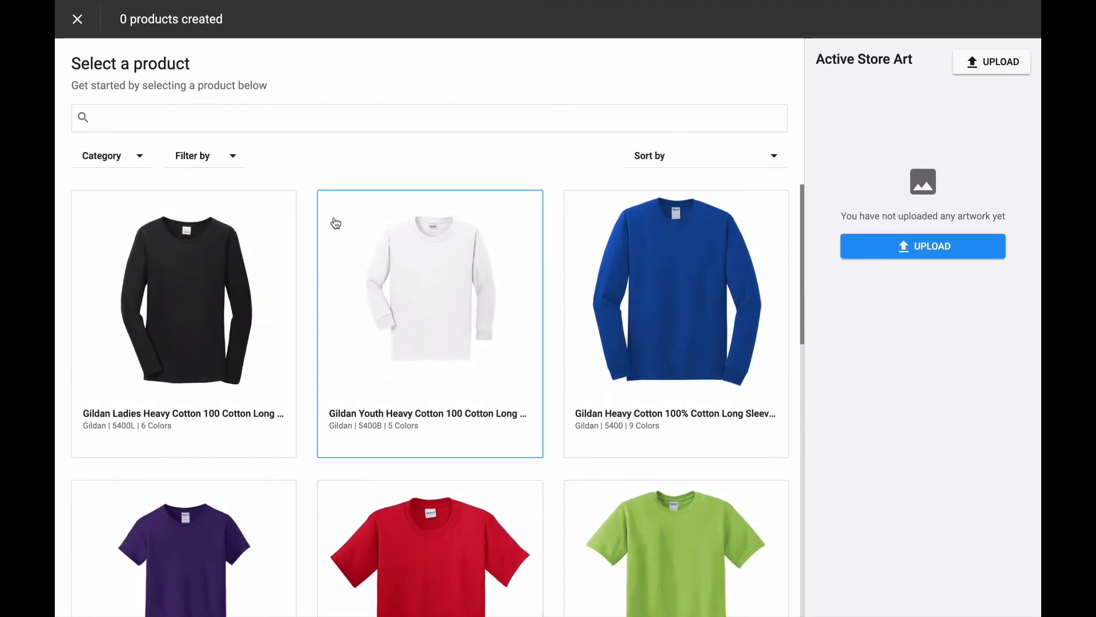
pyautogui.scroll(-4, 334, 274)
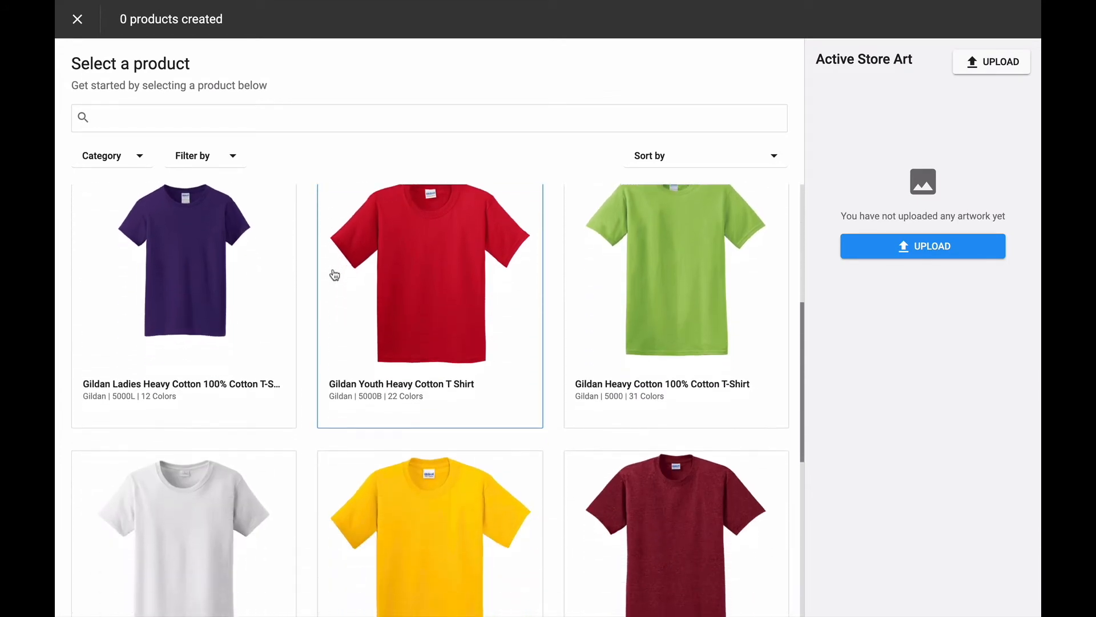
pyautogui.scroll(-3, 334, 275)
pyautogui.scroll(-1, 335, 275)
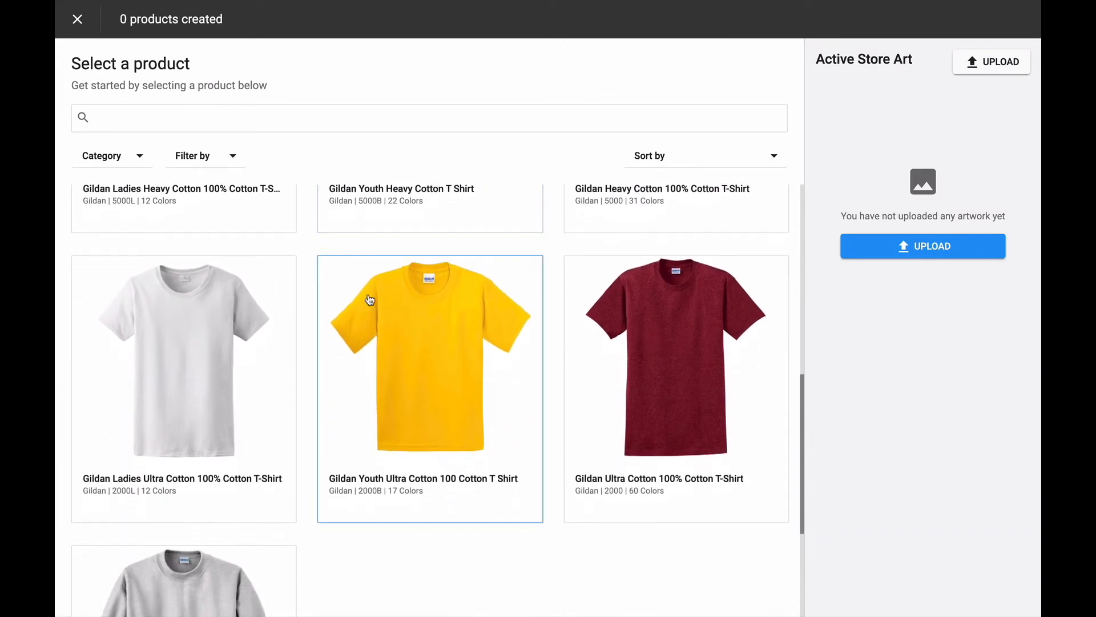
pyautogui.click(705, 396)
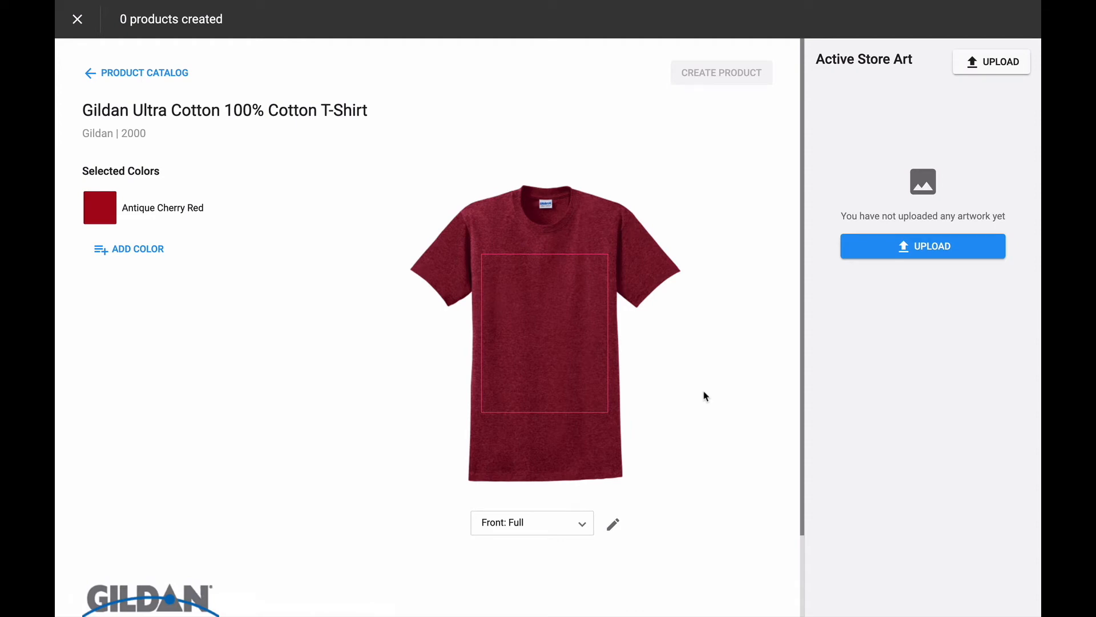
# Replace the shirt's Antique Cherry Red color with Ash.
pyautogui.click(153, 251)
pyautogui.click(99, 310)
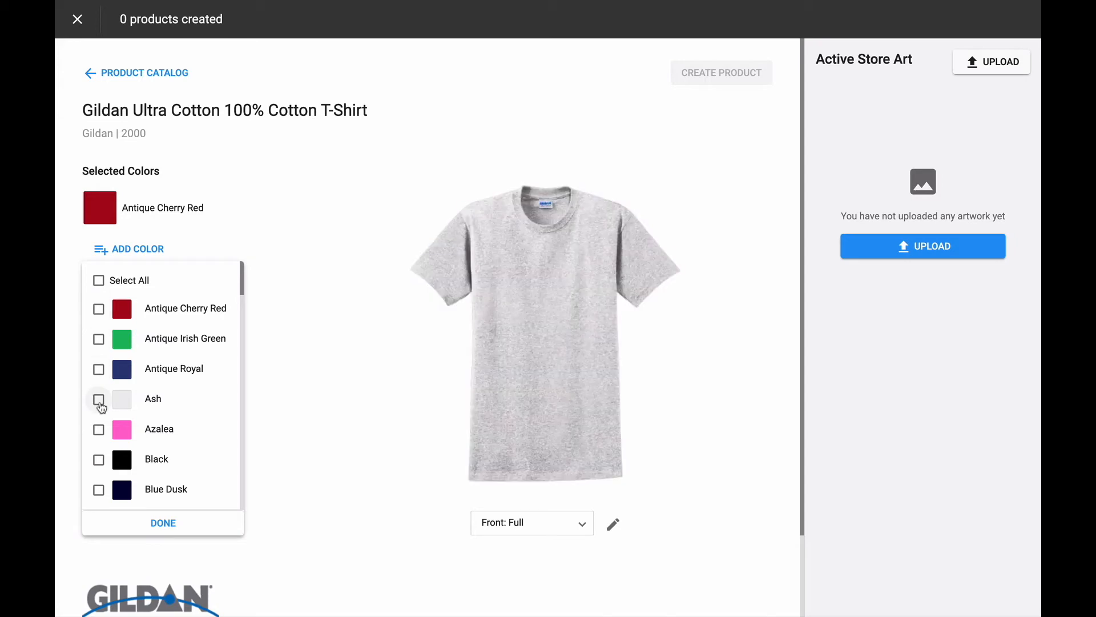
pyautogui.click(99, 401)
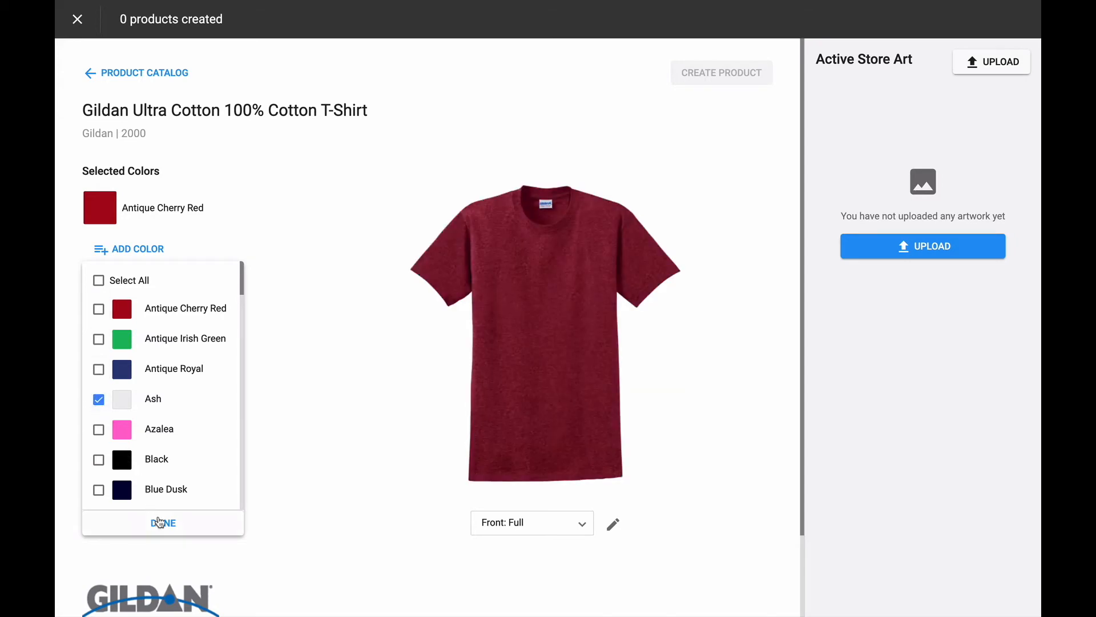
pyautogui.click(162, 523)
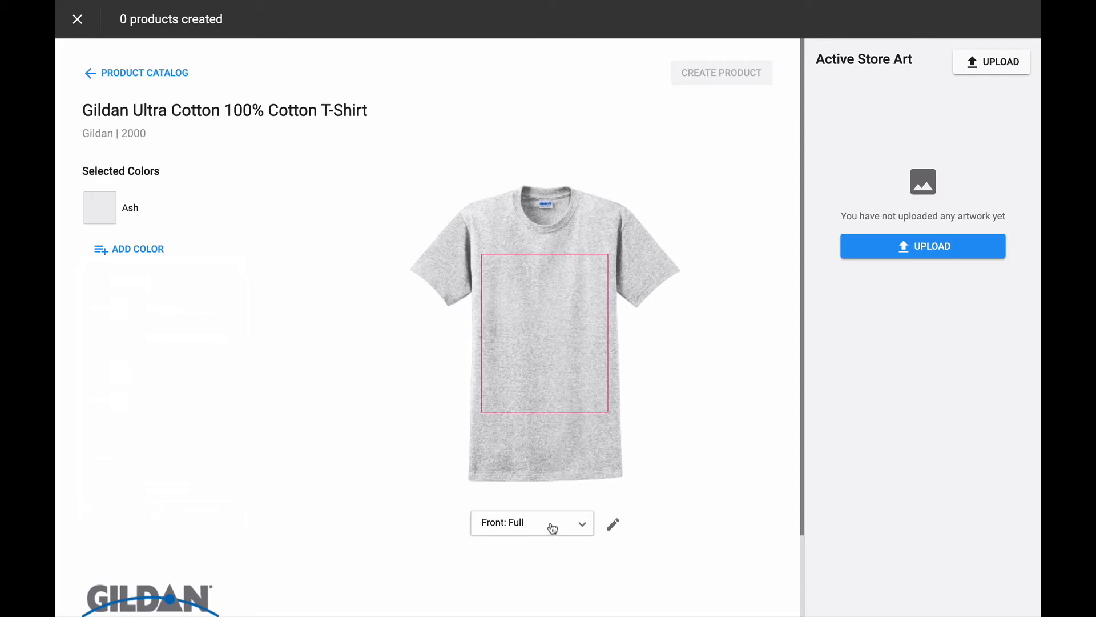
# Preview the shirt's Front Left Chest, Back Full and Right Sleeve print locations in turn.
pyautogui.click(554, 523)
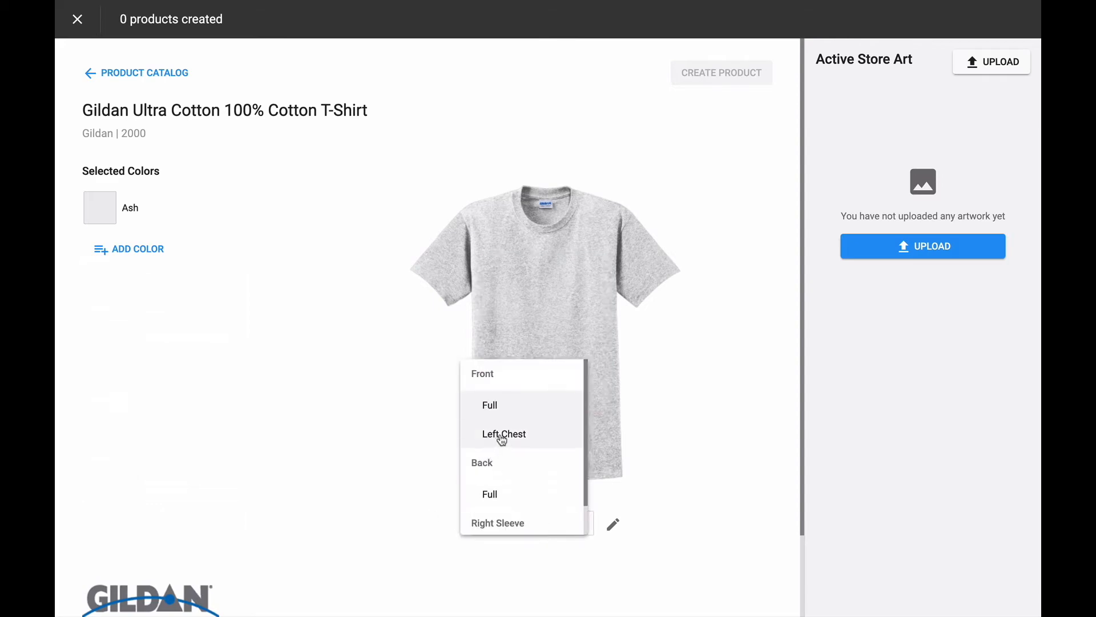
pyautogui.click(503, 437)
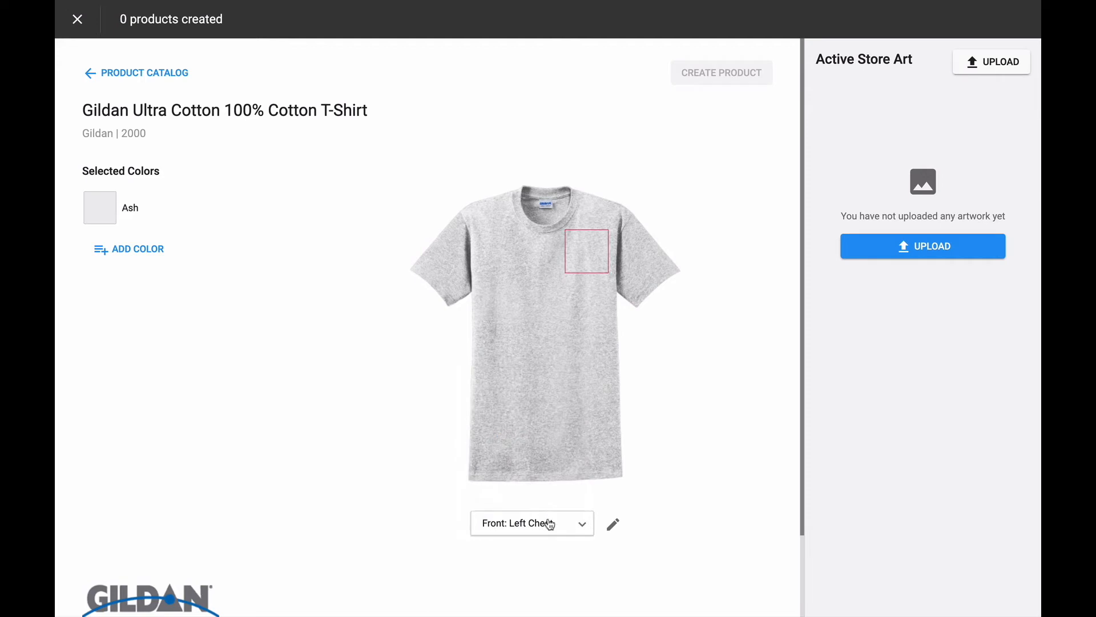
pyautogui.click(548, 522)
pyautogui.click(519, 492)
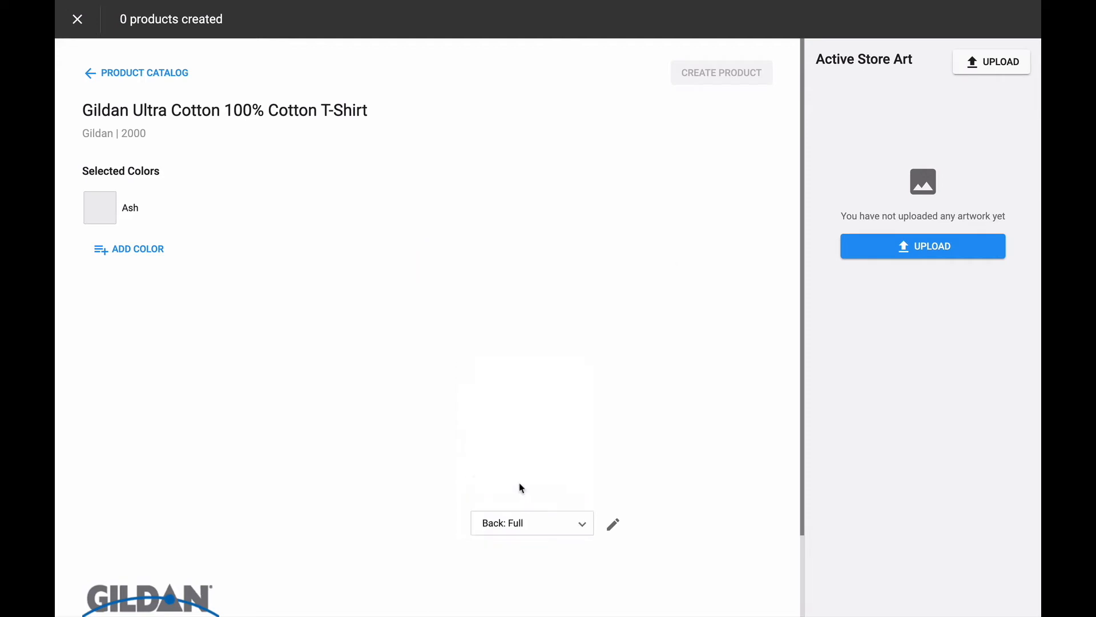
pyautogui.click(557, 522)
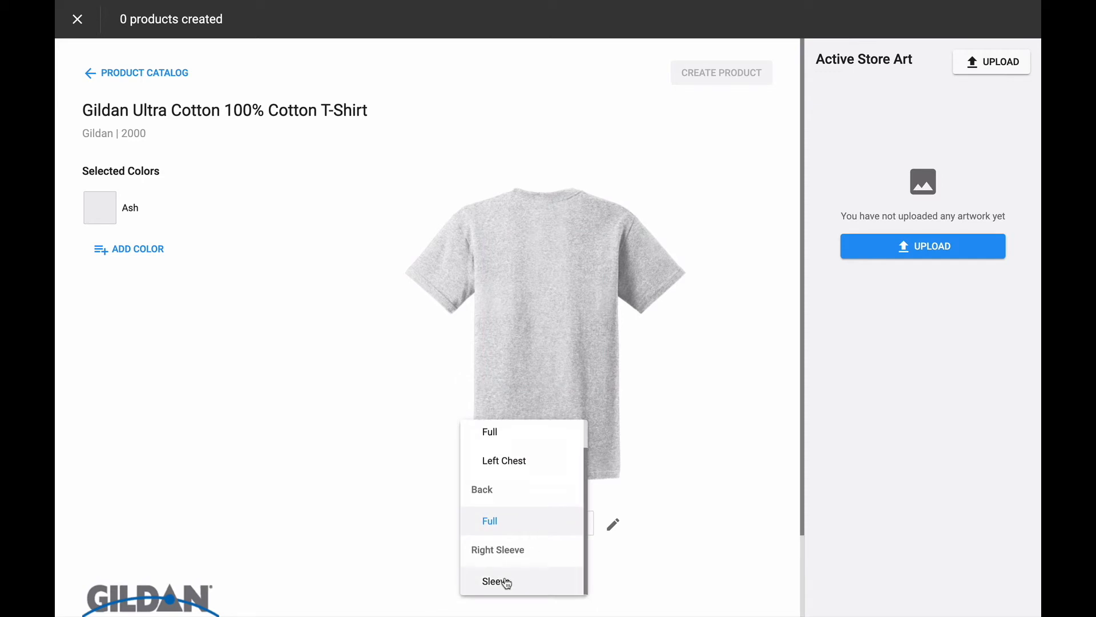
pyautogui.click(500, 581)
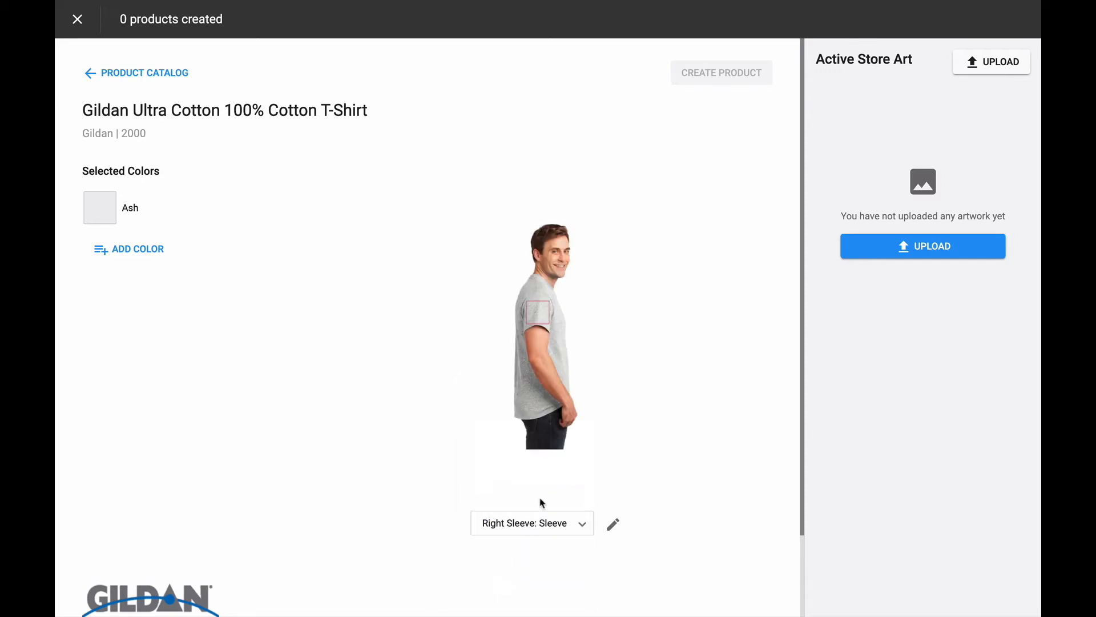
pyautogui.click(549, 525)
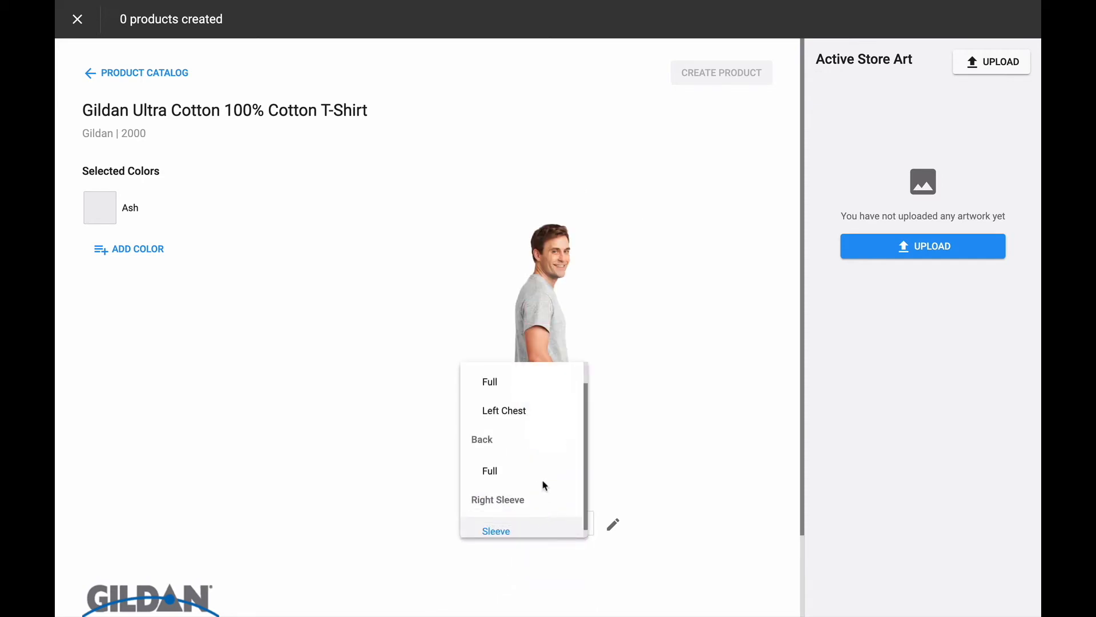
pyautogui.click(530, 392)
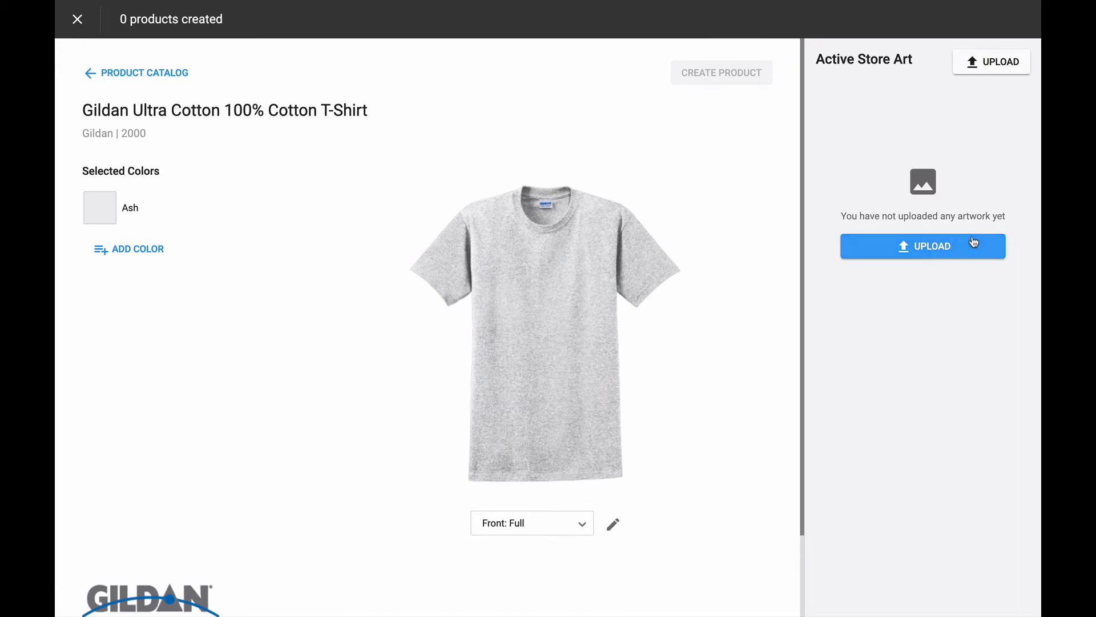
pyautogui.click(974, 241)
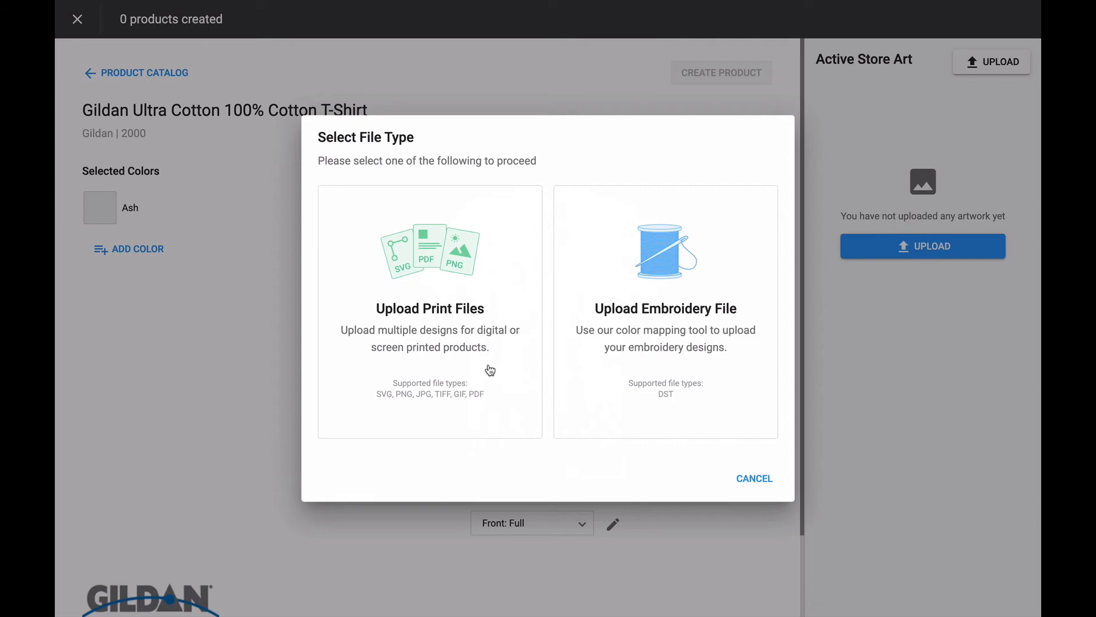
pyautogui.click(490, 370)
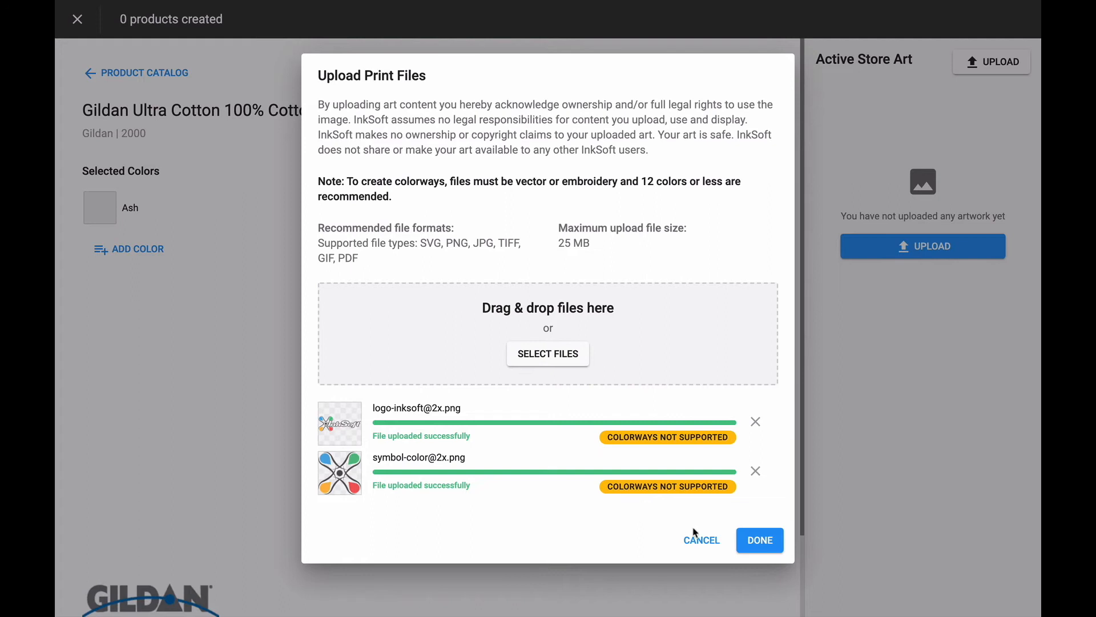
pyautogui.click(751, 541)
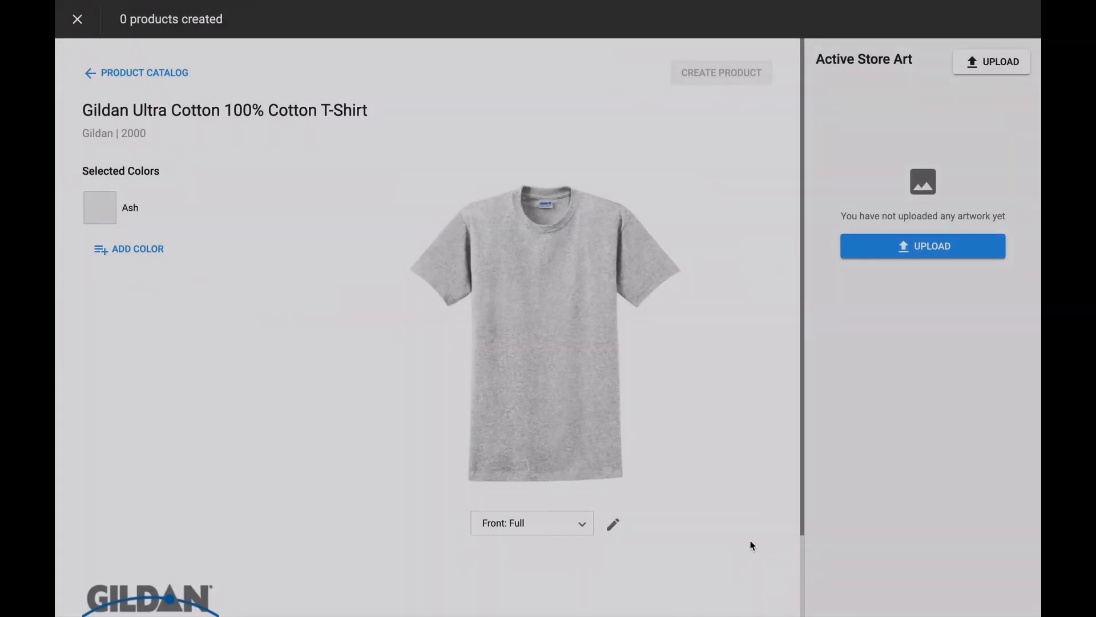
pyautogui.click(892, 164)
pyautogui.click(908, 254)
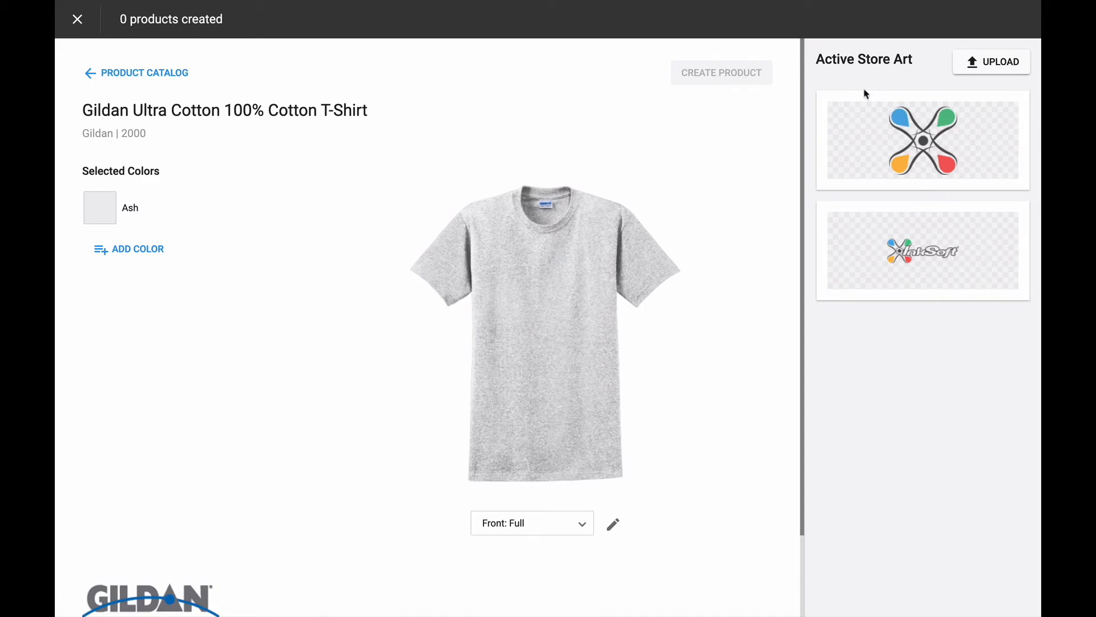
pyautogui.click(914, 143)
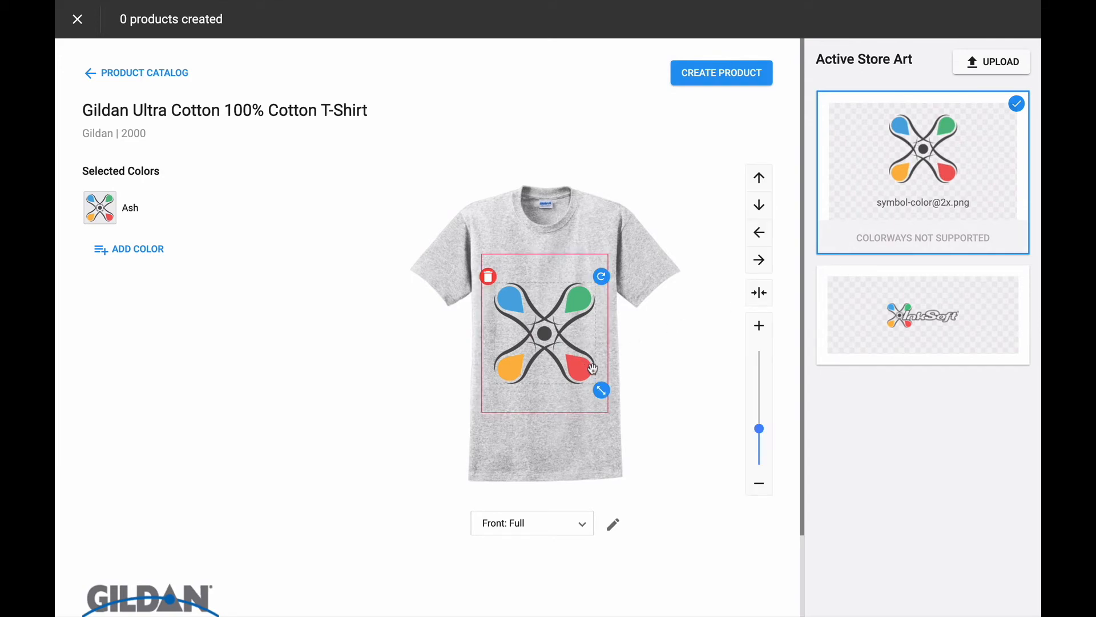
pyautogui.moveTo(545, 345); pyautogui.dragTo(546, 324)
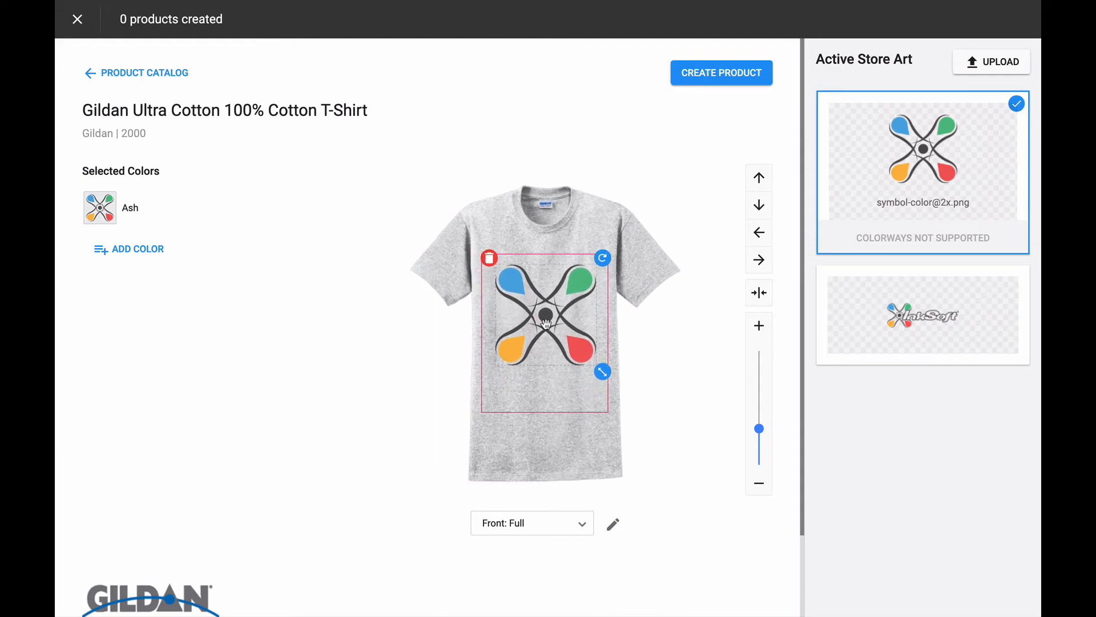
pyautogui.moveTo(602, 372); pyautogui.dragTo(589, 358)
pyautogui.moveTo(543, 322); pyautogui.dragTo(541, 302)
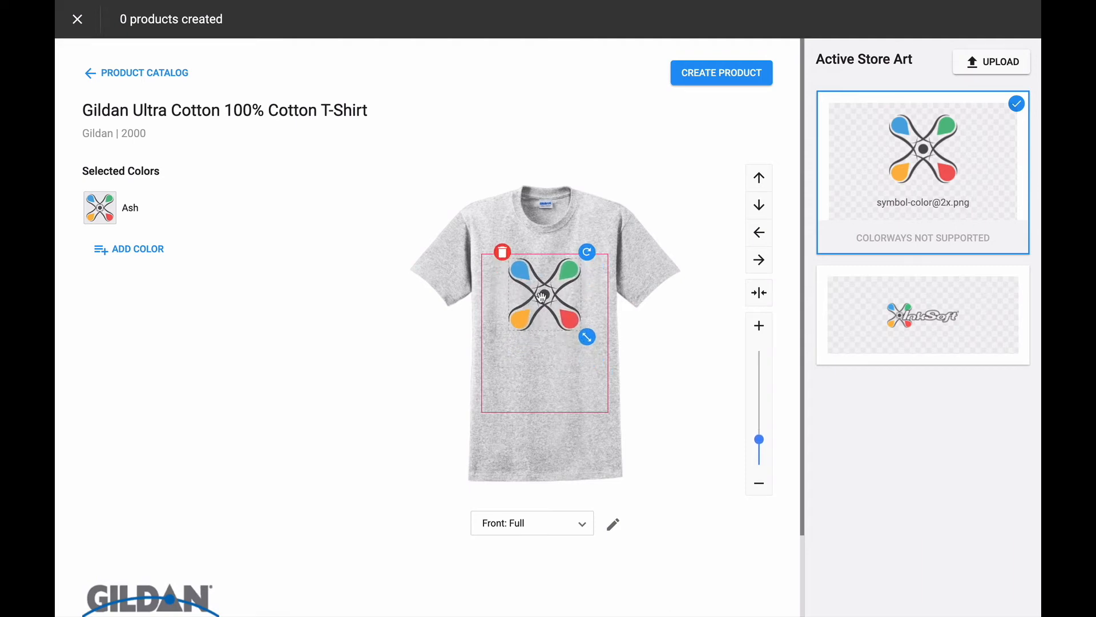
# Nudge the symbol artwork three steps left and three steps back right, and reduce its size slightly.
pyautogui.click(759, 233)
pyautogui.click(759, 233)
pyautogui.click(759, 234)
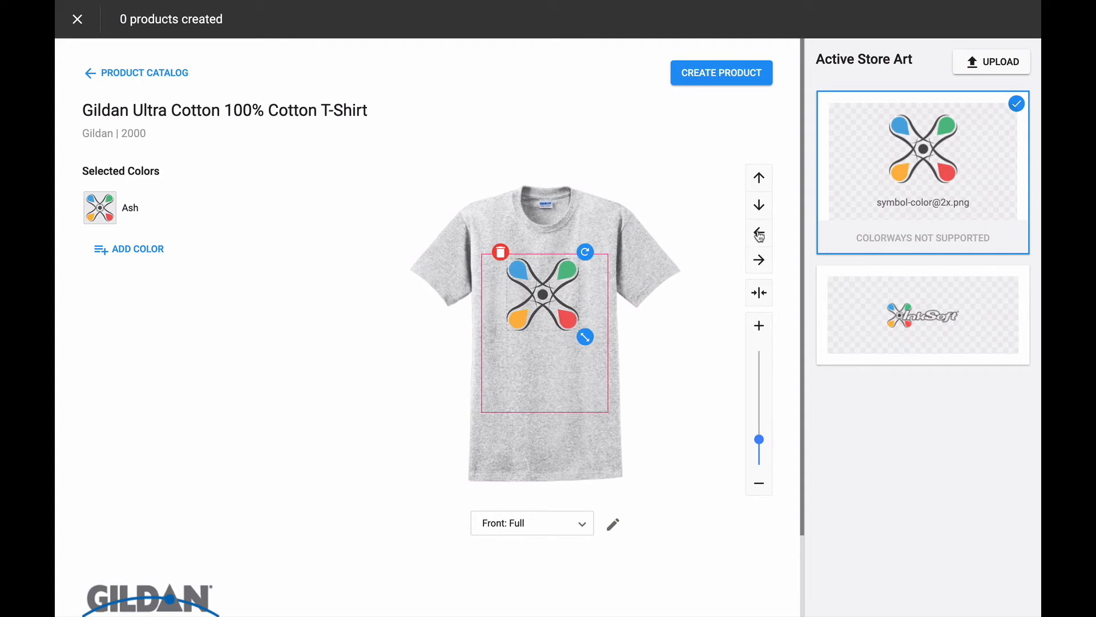
pyautogui.click(759, 259)
pyautogui.click(759, 259)
pyautogui.click(760, 259)
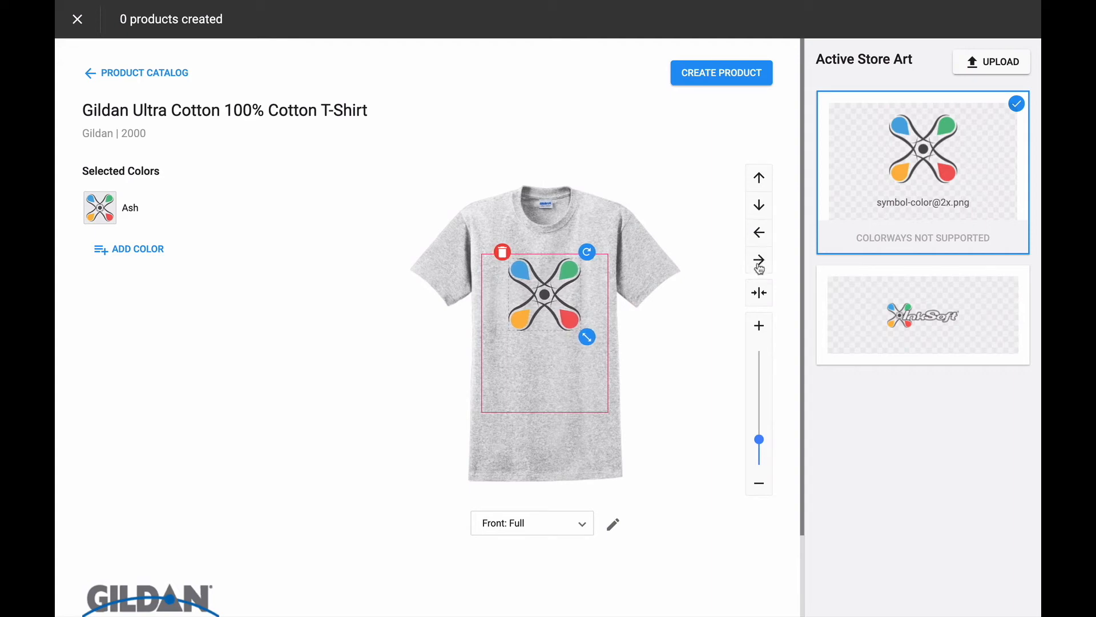
pyautogui.moveTo(758, 441); pyautogui.dragTo(759, 441)
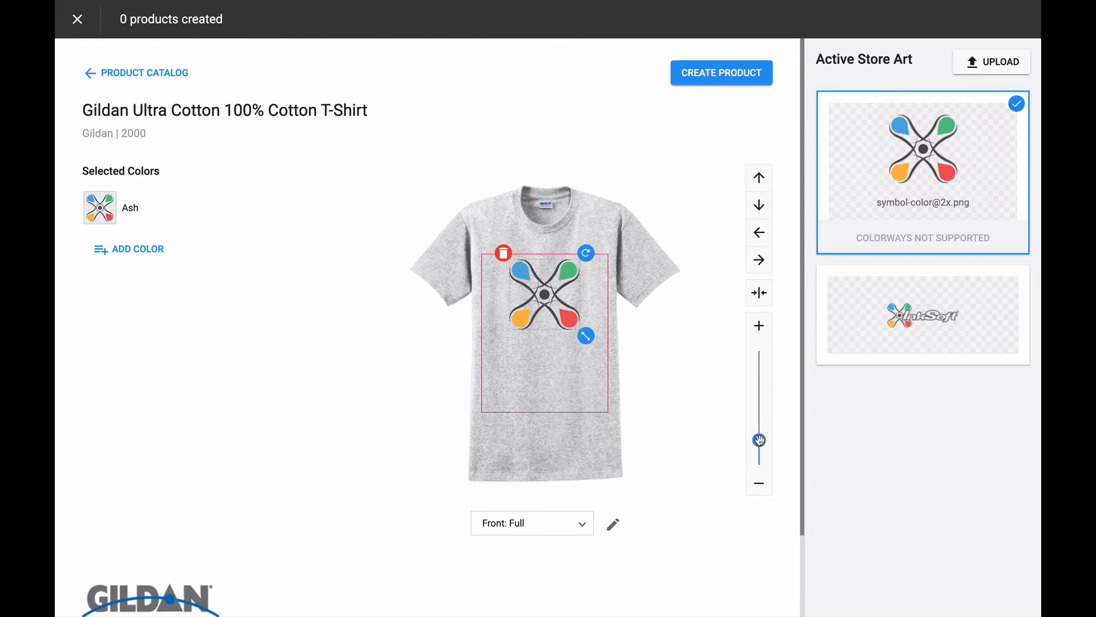
# Open the shirt's print location choices.
pyautogui.click(539, 523)
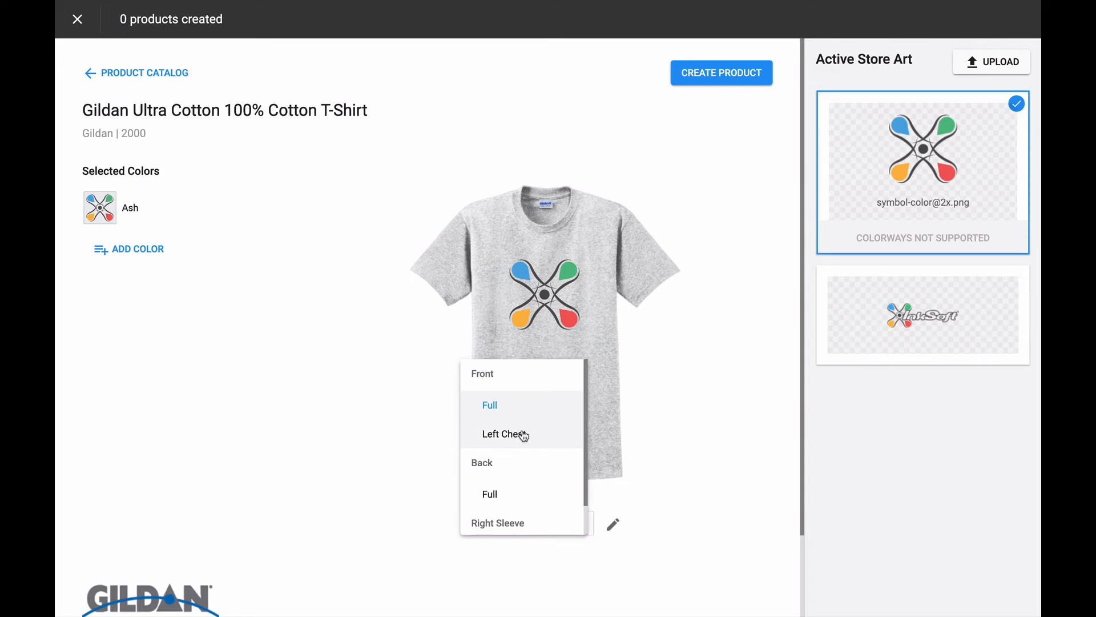
# Preview the T-shirt's full back print area, and return to the full front print area.
pyautogui.click(520, 494)
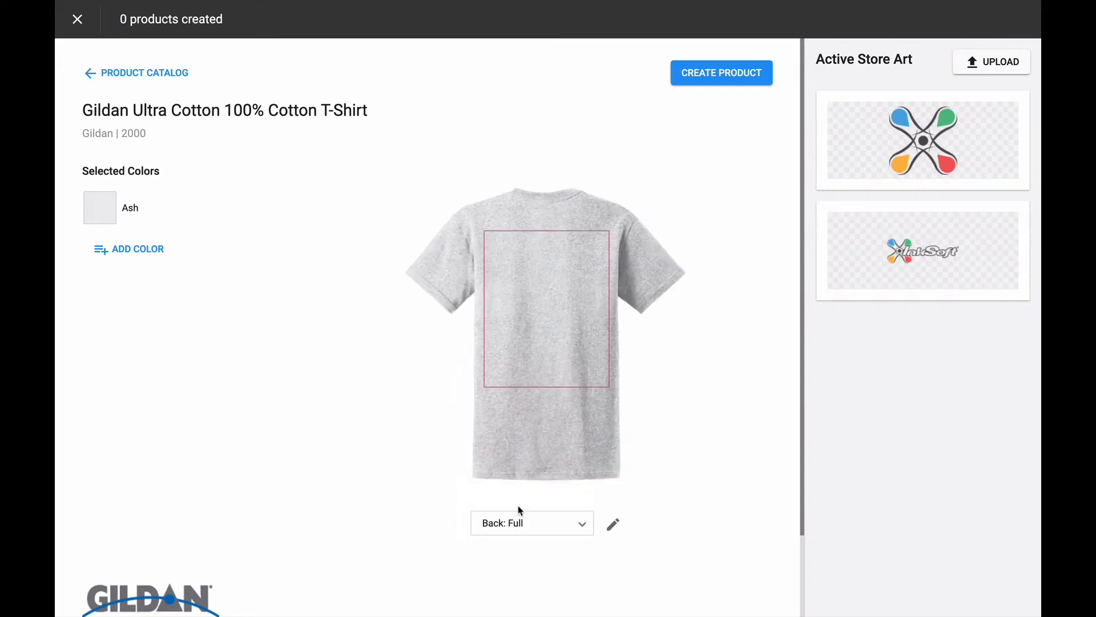
pyautogui.click(519, 515)
pyautogui.click(505, 444)
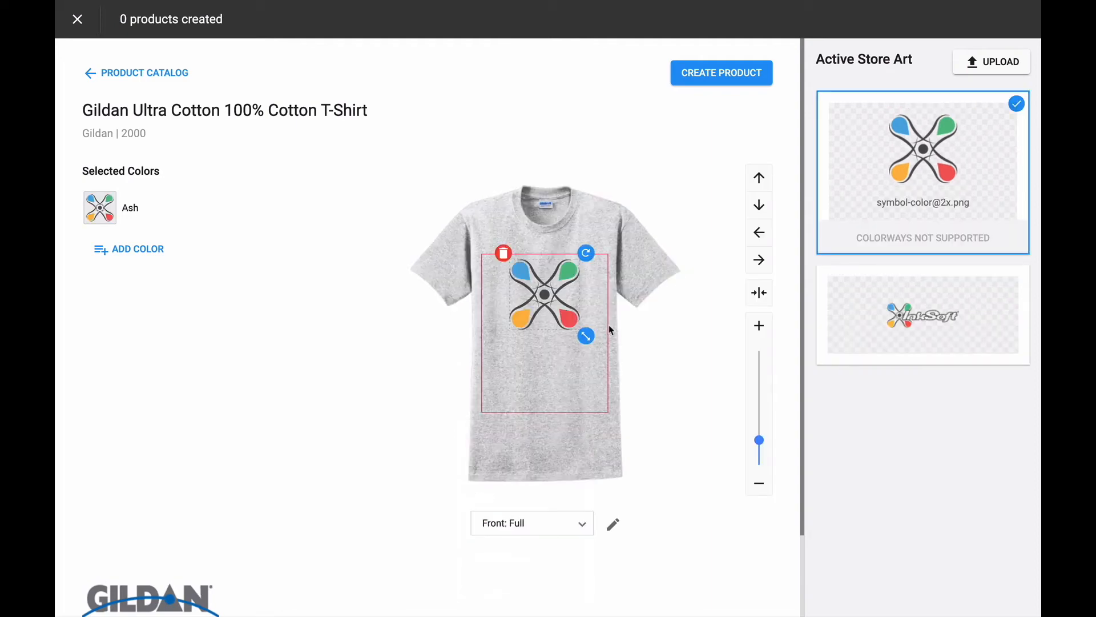
# Add Black and White to the selected colors of the Gildan Ultra Cotton T-shirt.
pyautogui.click(143, 250)
pyautogui.click(98, 459)
pyautogui.scroll(-4, 172, 460)
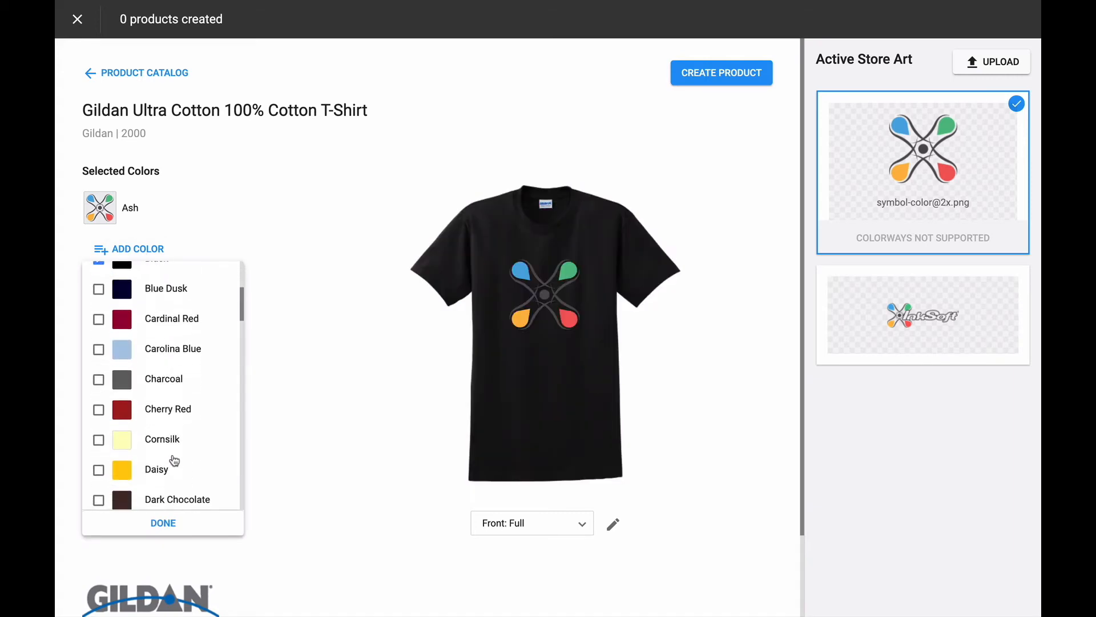
pyautogui.scroll(-20, 175, 460)
pyautogui.scroll(-2, 174, 460)
pyautogui.click(99, 488)
pyautogui.click(133, 526)
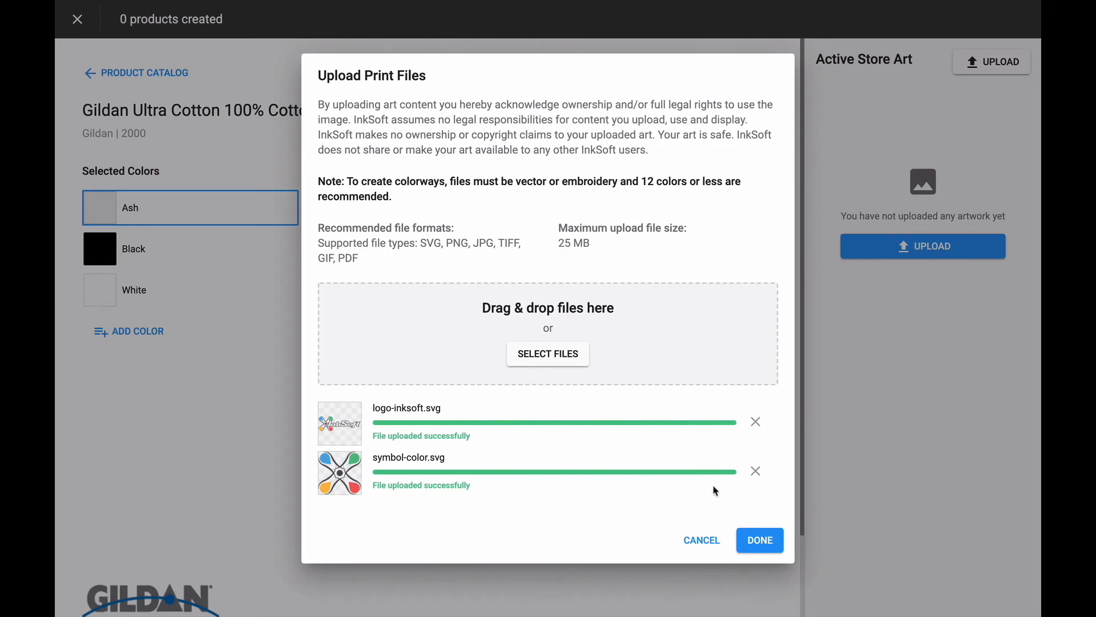
# Finish uploading logo-inksoft.svg and symbol-color.svg, and place the symbol art on the shirt front, reduced in size and centred on the upper chest.
pyautogui.click(753, 539)
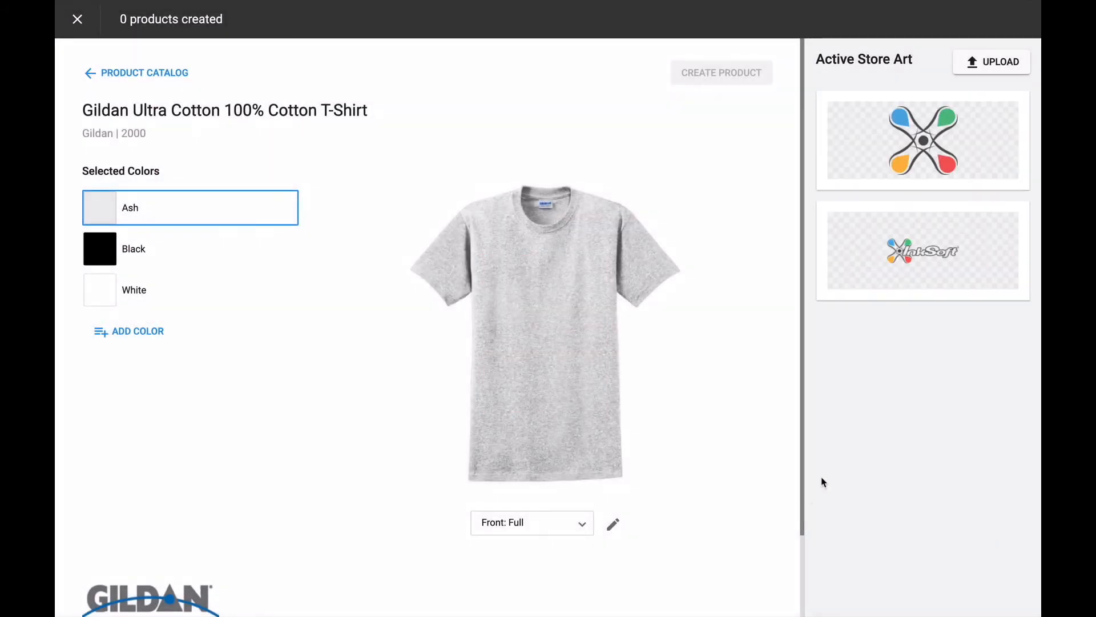
pyautogui.click(899, 165)
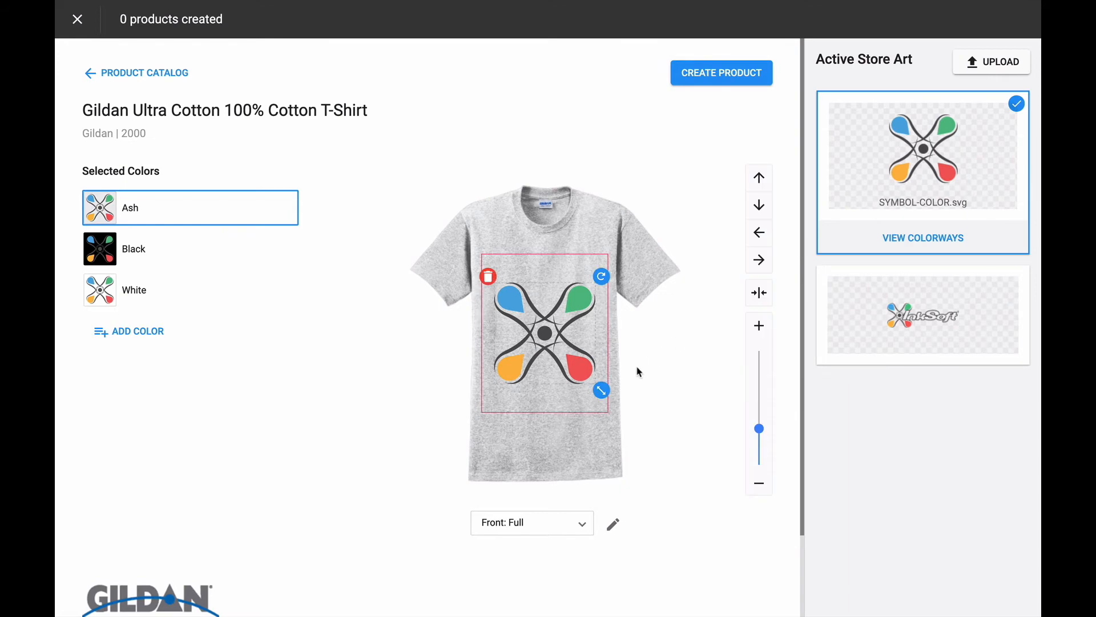
pyautogui.moveTo(601, 389); pyautogui.dragTo(550, 302)
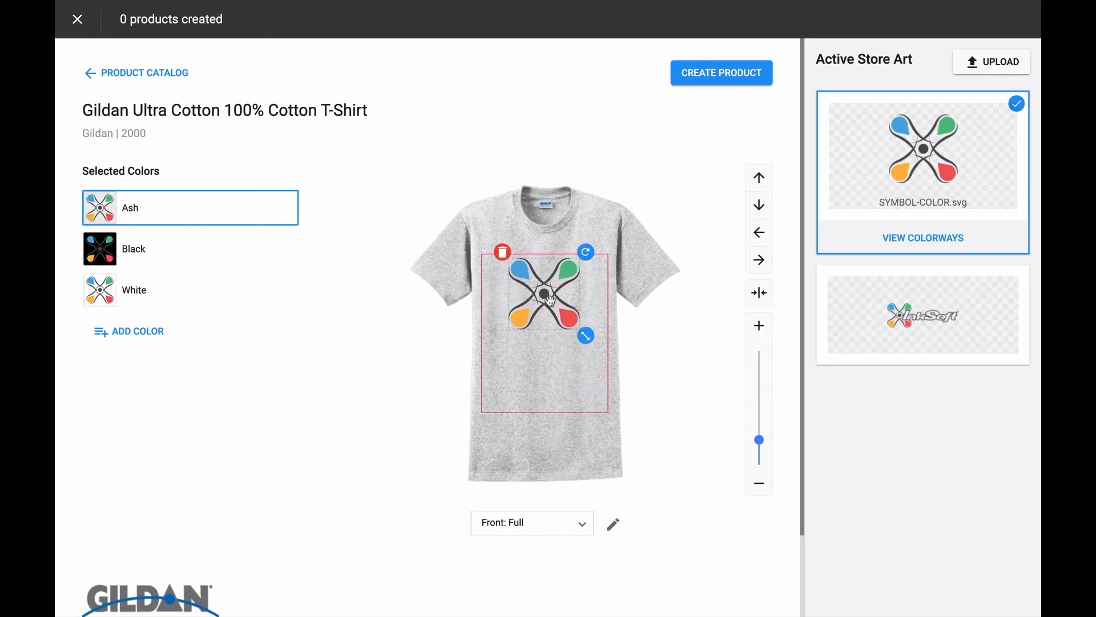
pyautogui.click(759, 260)
pyautogui.click(758, 260)
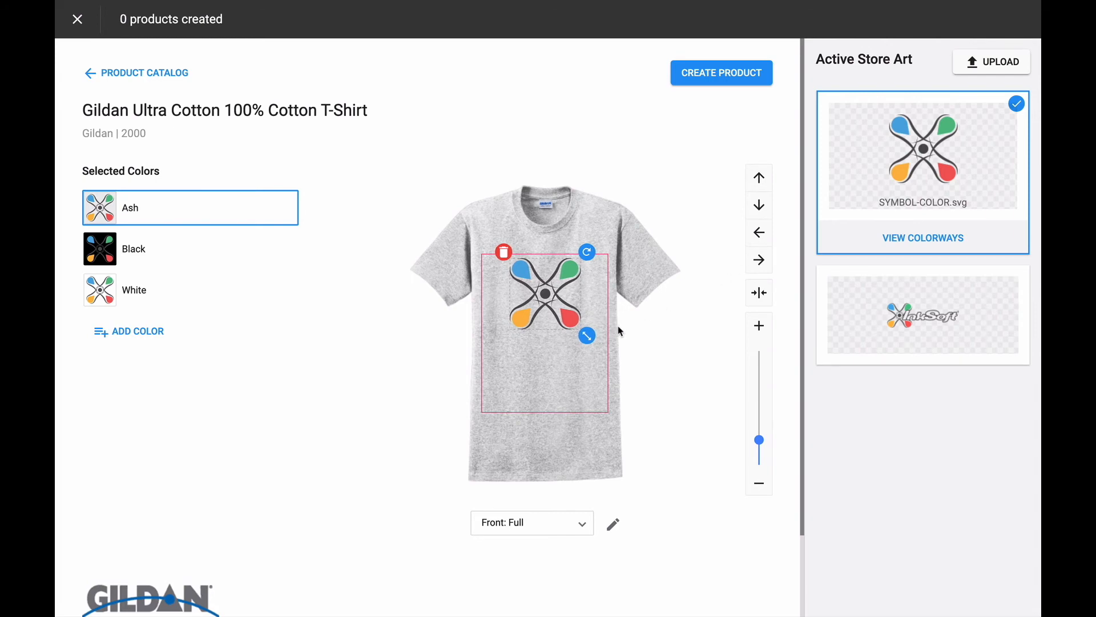
# Start a new colorway for the symbol art and replace its dark grey with white #ffffff.
pyautogui.click(922, 238)
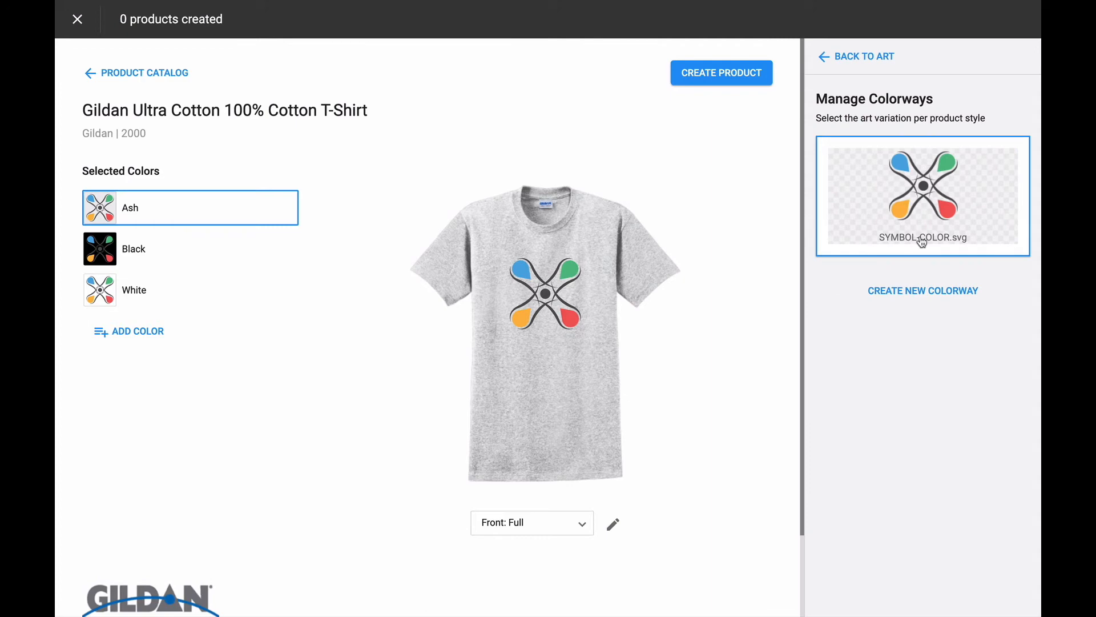
pyautogui.click(957, 294)
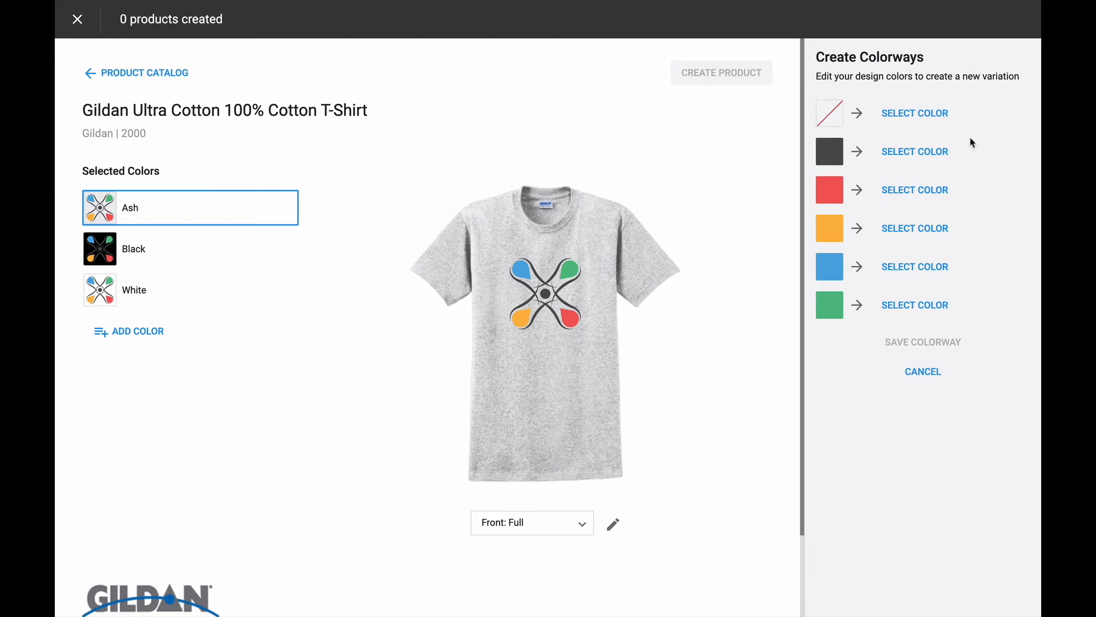
pyautogui.click(931, 153)
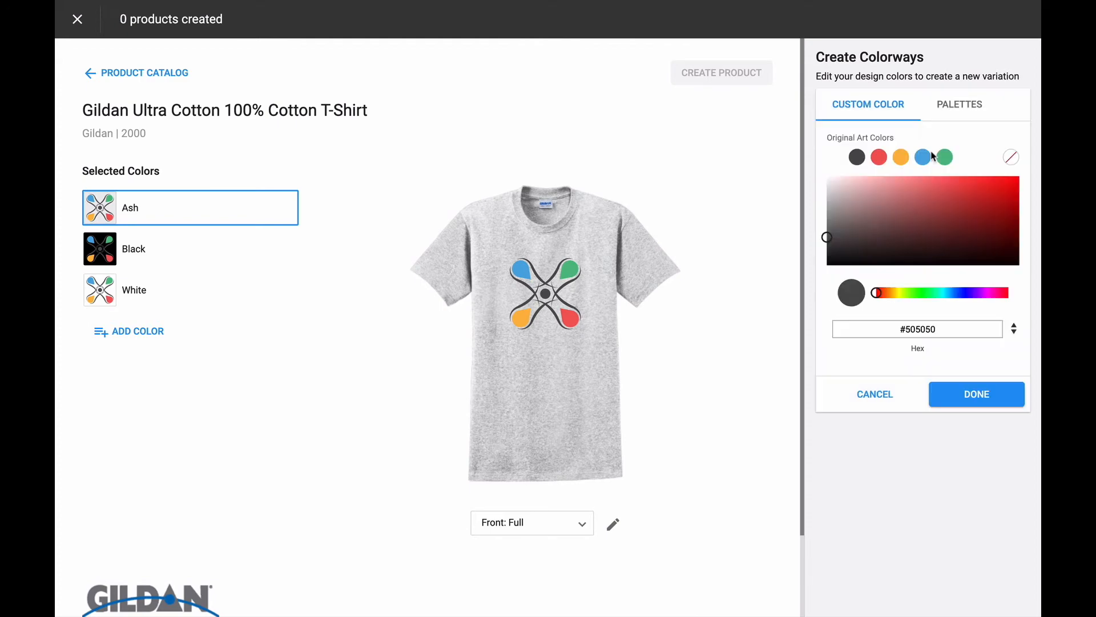
pyautogui.moveTo(848, 190); pyautogui.dragTo(824, 174)
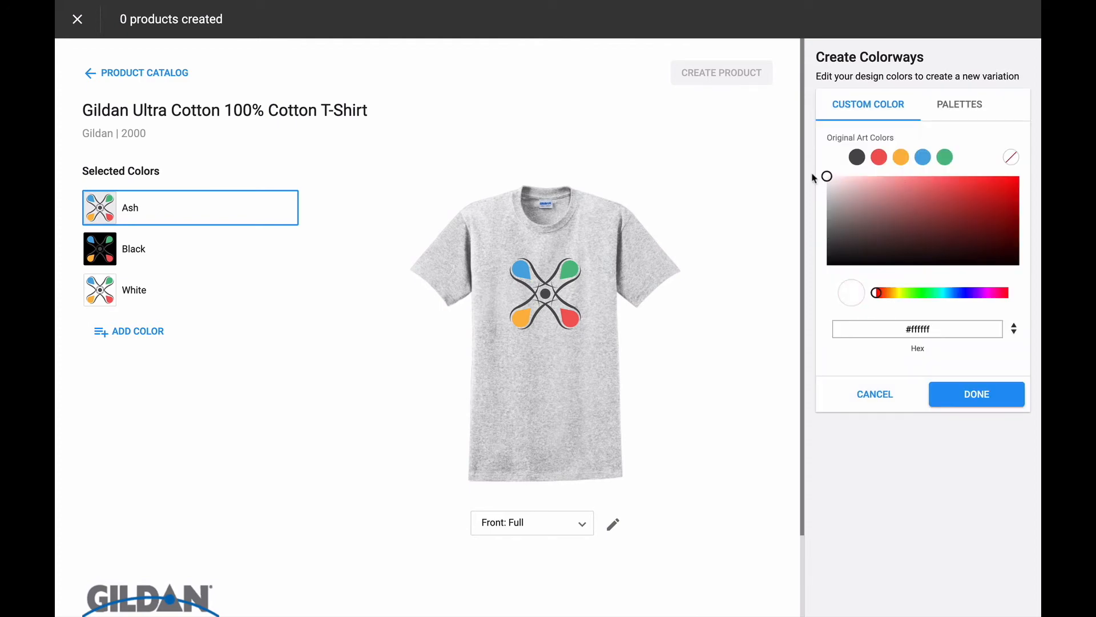
pyautogui.click(970, 395)
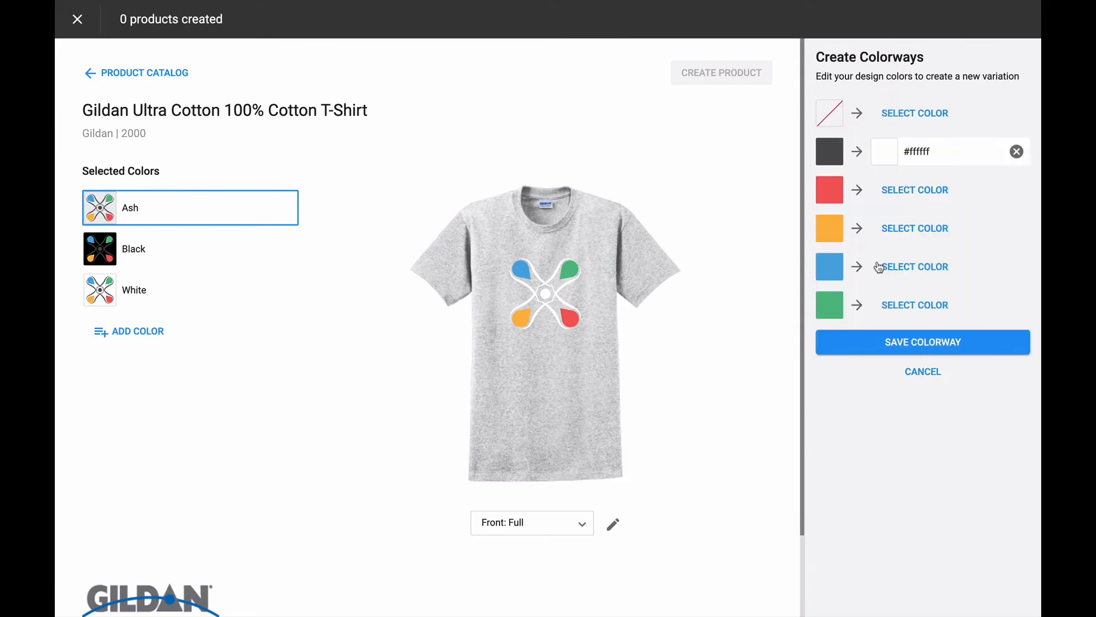
# Replace the red, orange, blue and green art colors with white #ffffff, and save the colorway.
pyautogui.click(896, 193)
pyautogui.moveTo(892, 189); pyautogui.dragTo(824, 175)
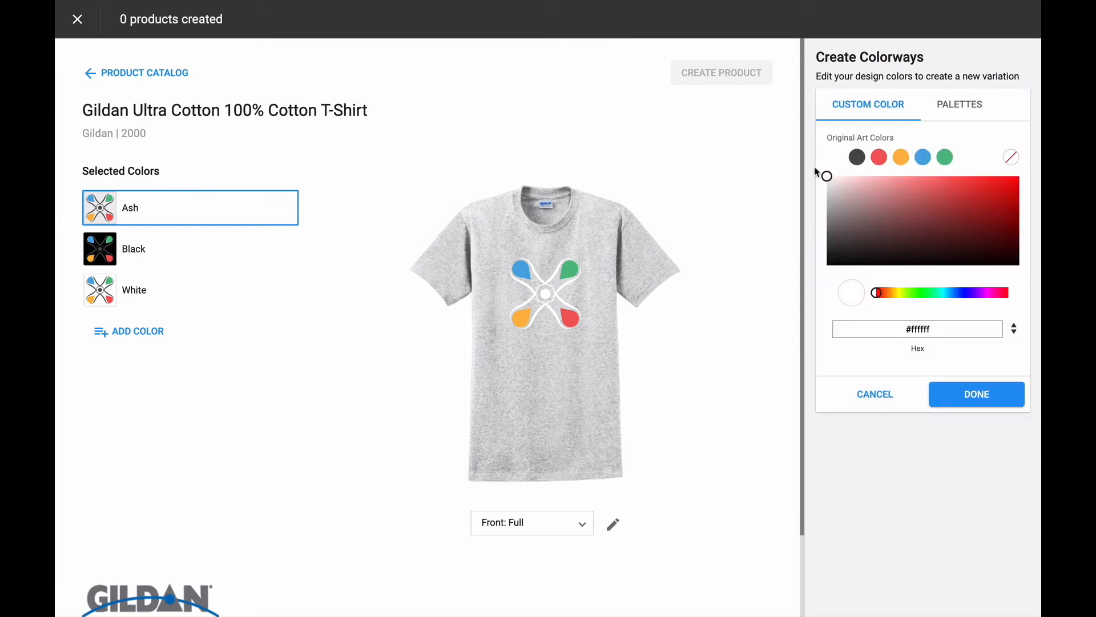
pyautogui.click(974, 394)
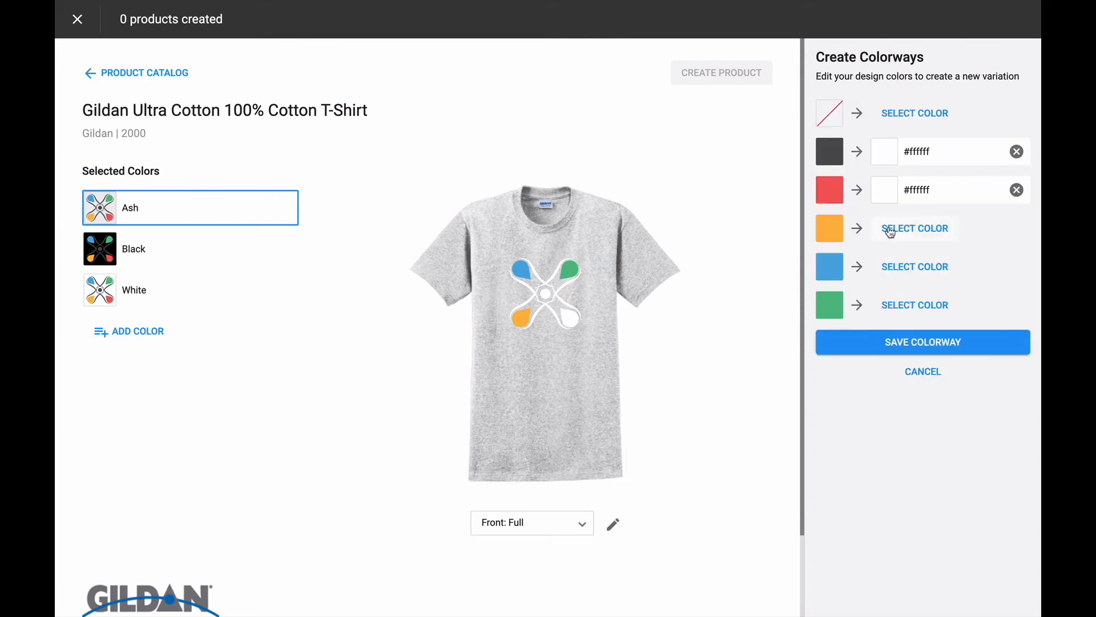
pyautogui.click(889, 229)
pyautogui.moveTo(842, 196); pyautogui.dragTo(824, 174)
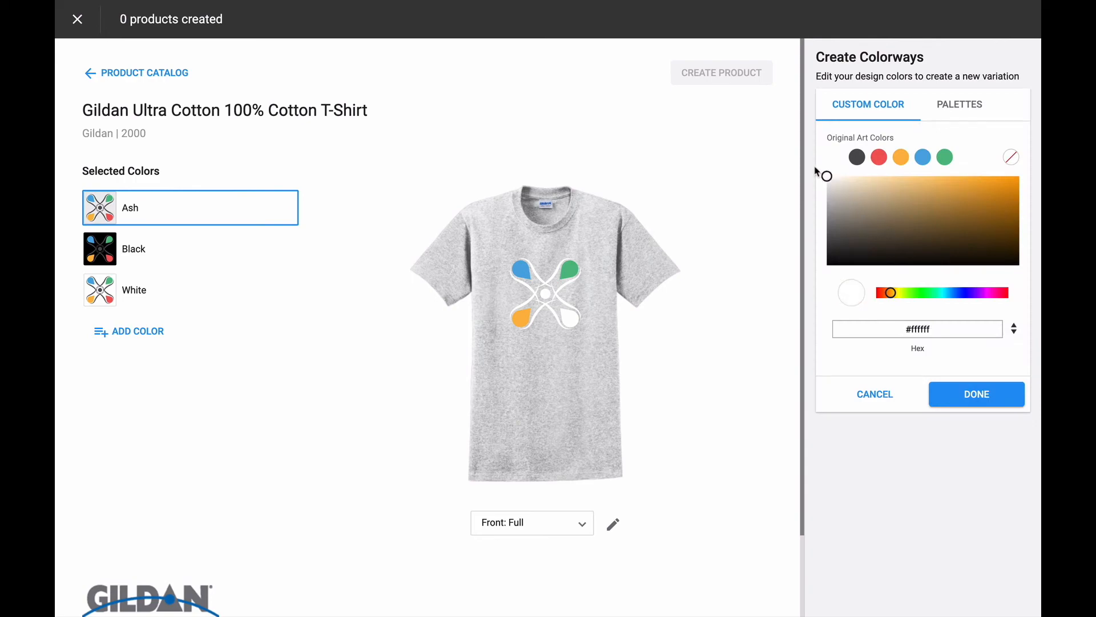
pyautogui.click(956, 389)
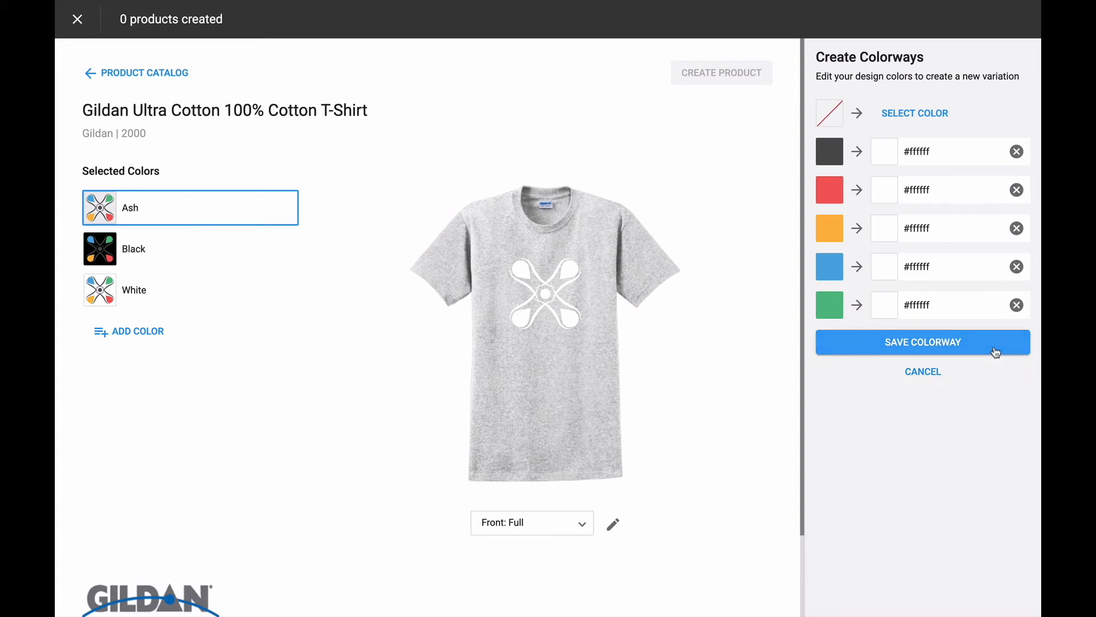
pyautogui.click(996, 353)
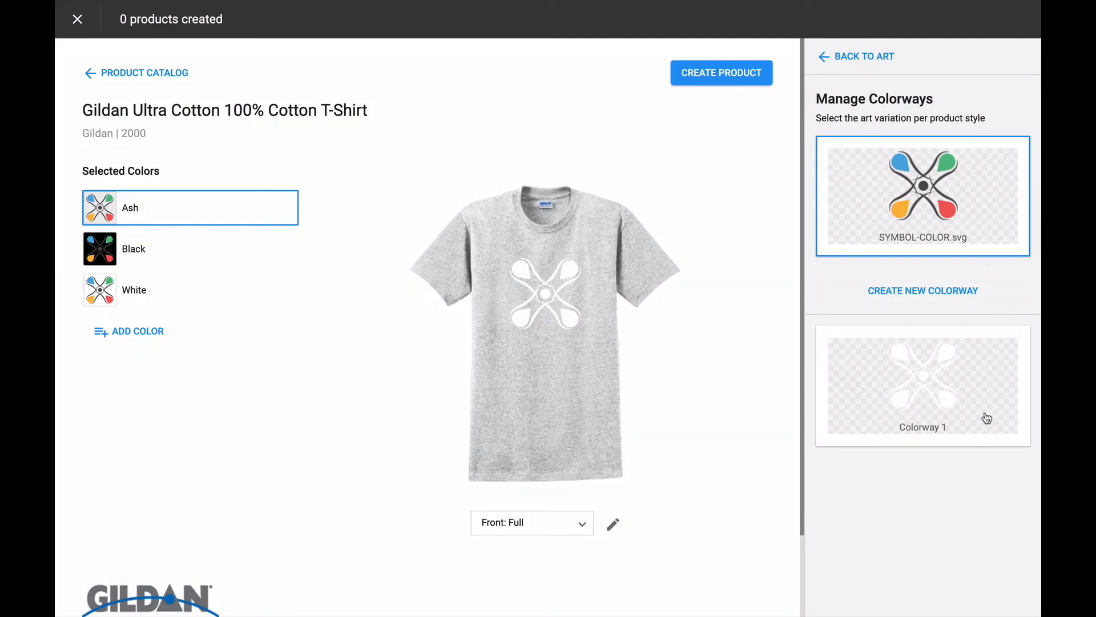
# Create a second colorway of the symbol art with red, orange, blue and green replaced by the original dark grey #505050.
pyautogui.click(975, 294)
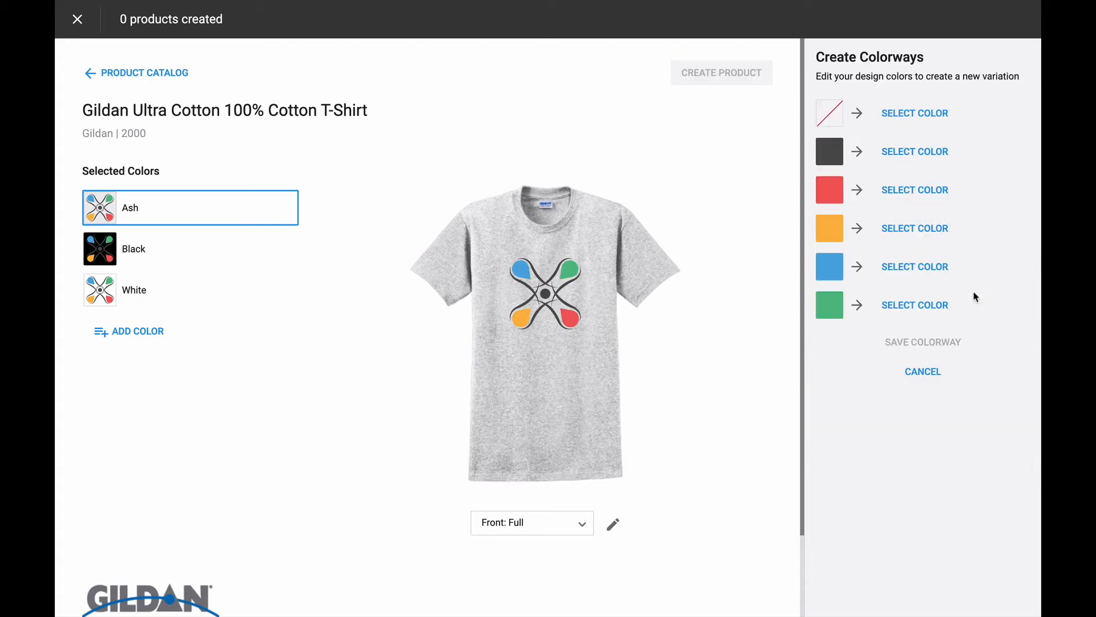
pyautogui.click(909, 196)
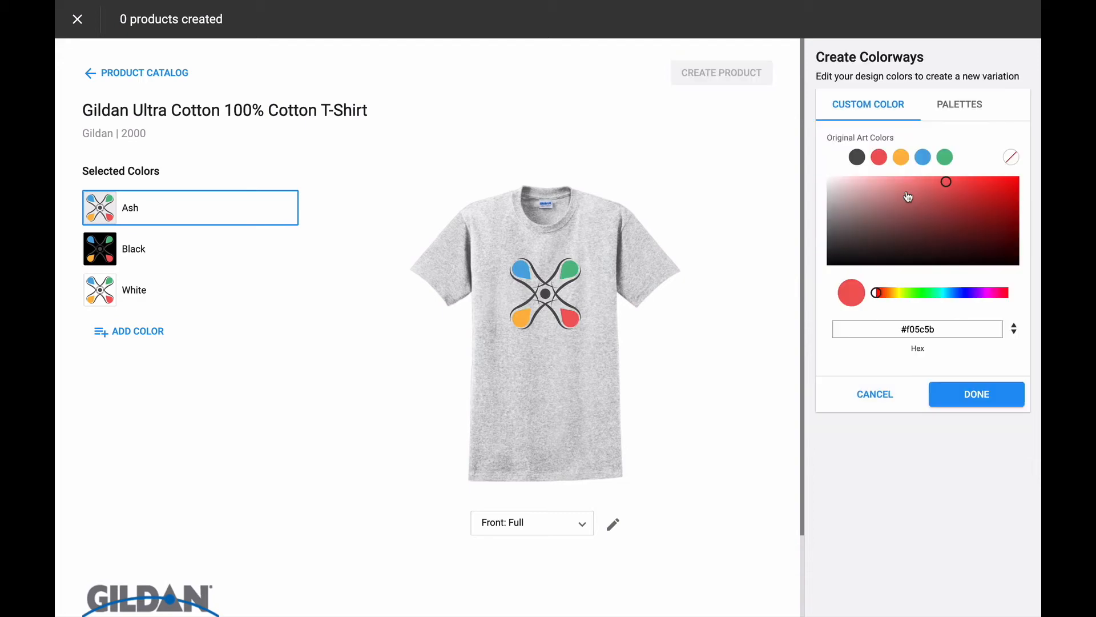
pyautogui.click(857, 157)
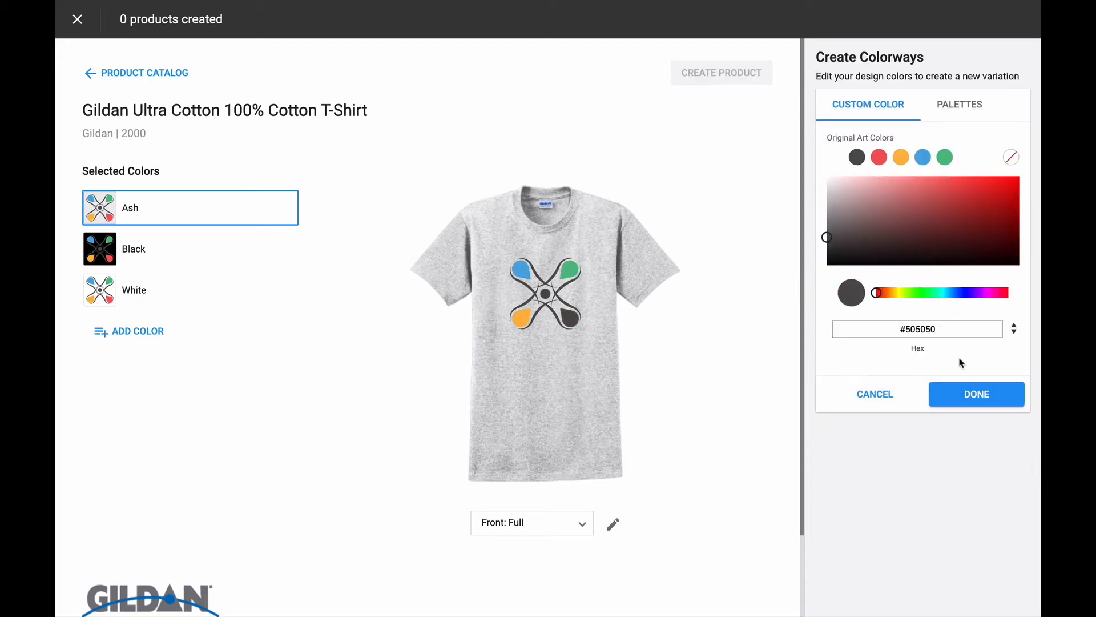
pyautogui.click(972, 393)
pyautogui.click(896, 236)
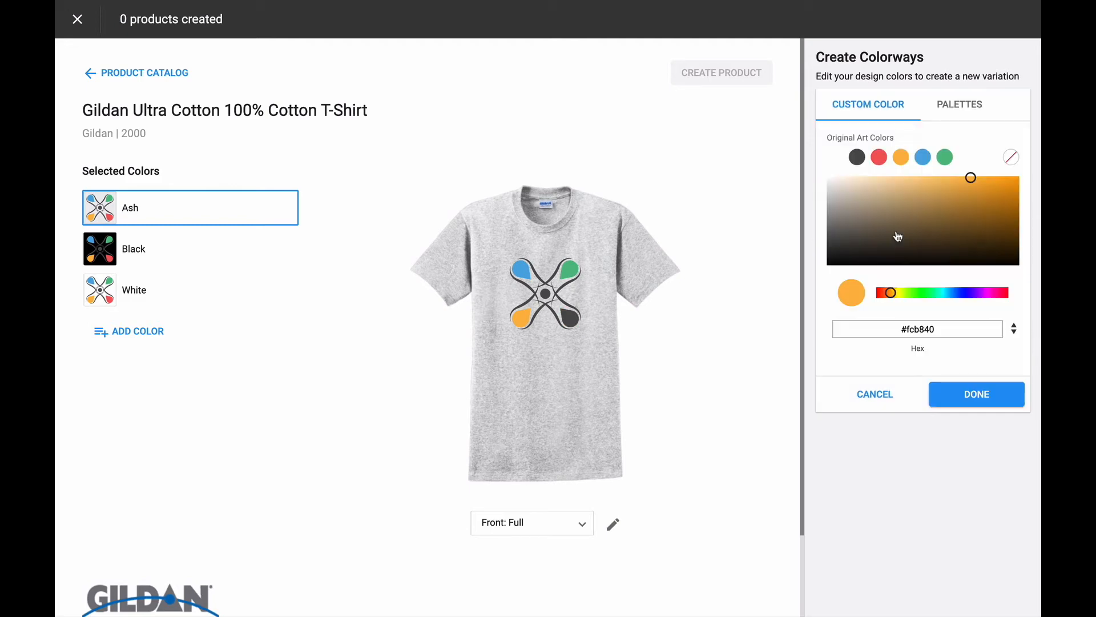
pyautogui.click(857, 157)
pyautogui.click(964, 392)
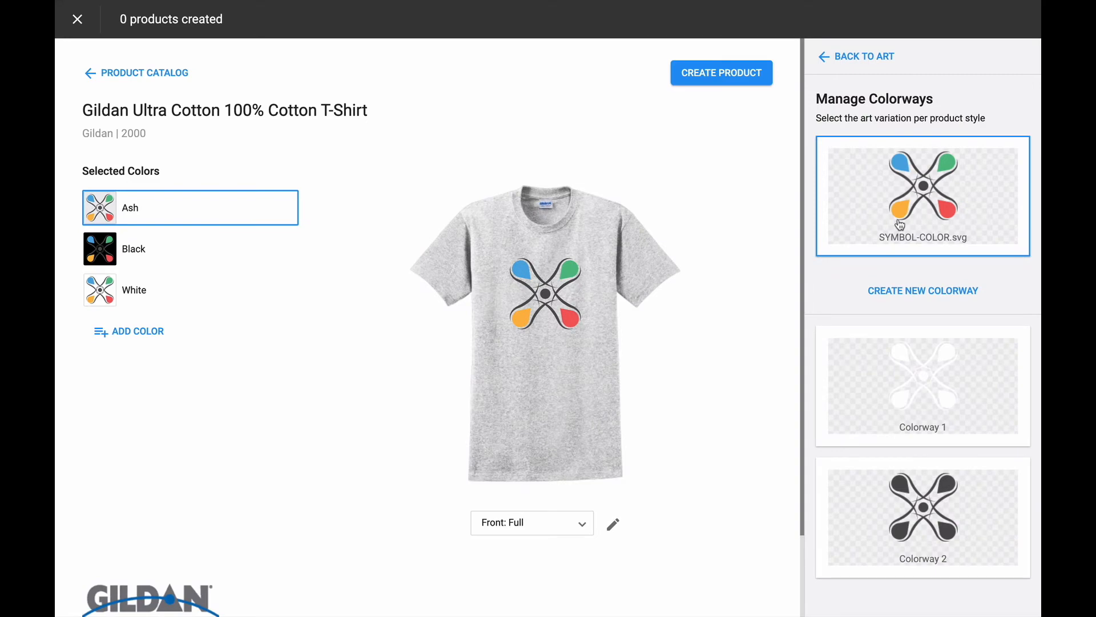
# Try Colorway 2 on the Ash shirt.
pyautogui.click(877, 512)
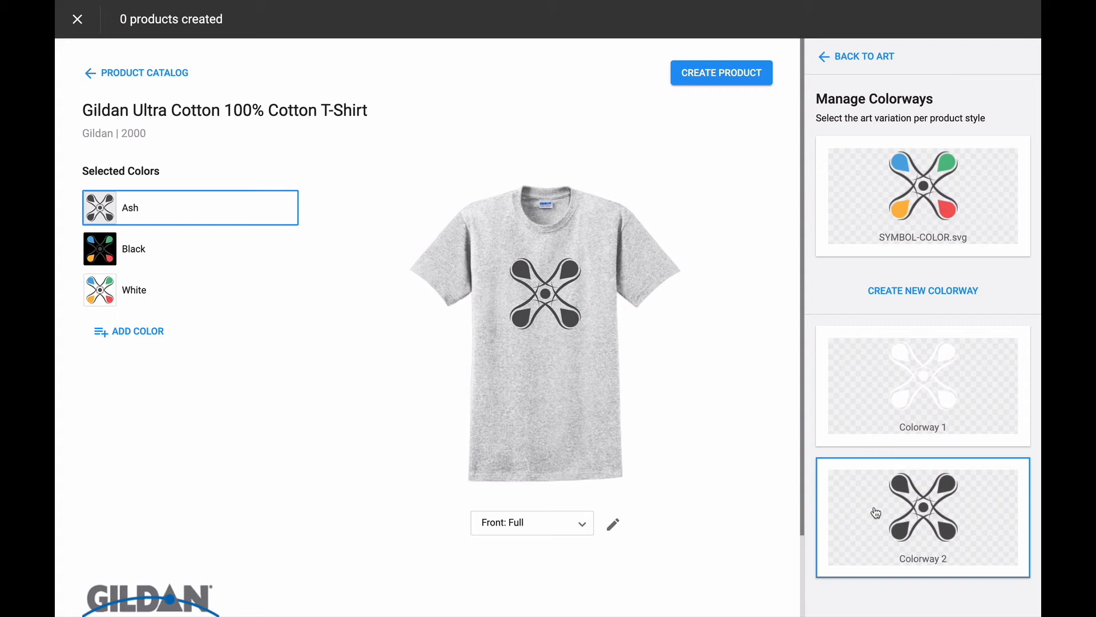
pyautogui.click(876, 512)
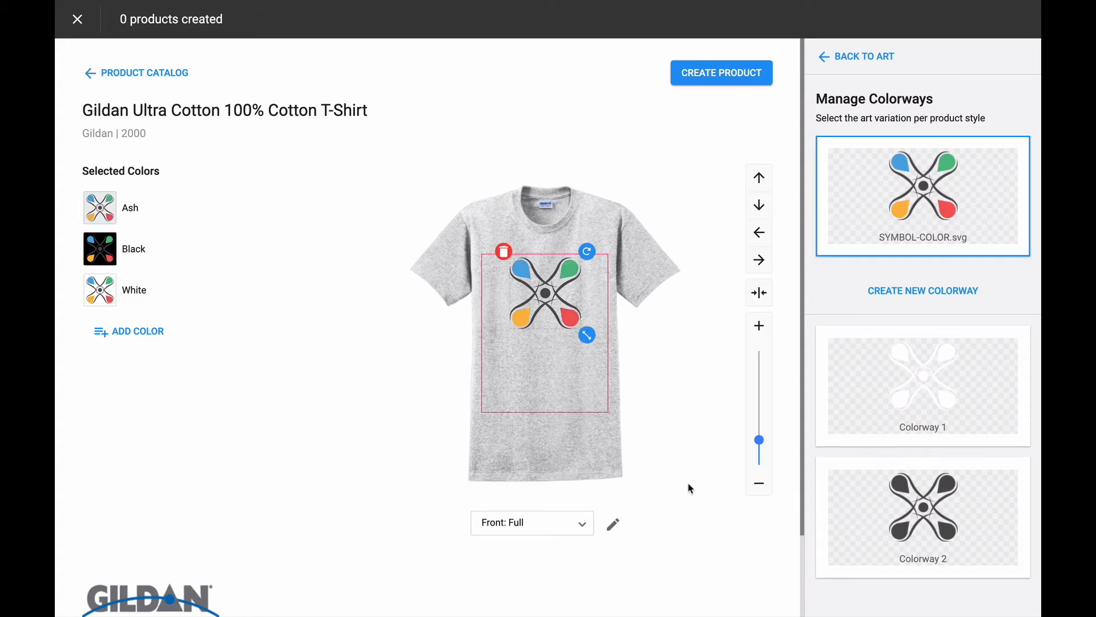
pyautogui.click(151, 206)
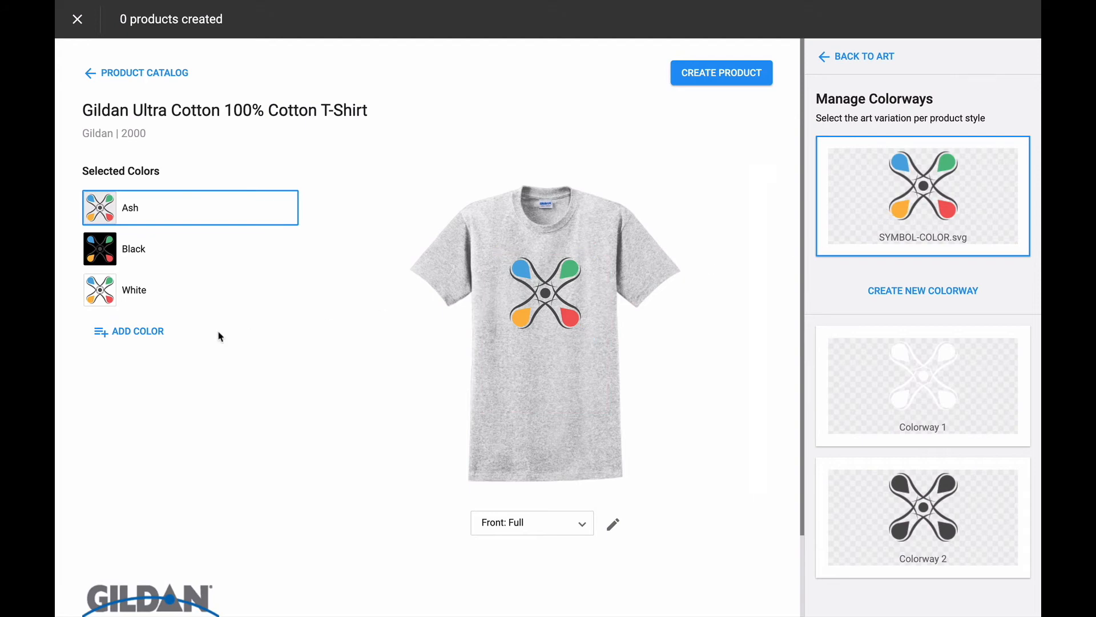
# Assign Colorway 1 to the Black shirt and Colorway 2 to the White shirt, and create the product.
pyautogui.click(156, 254)
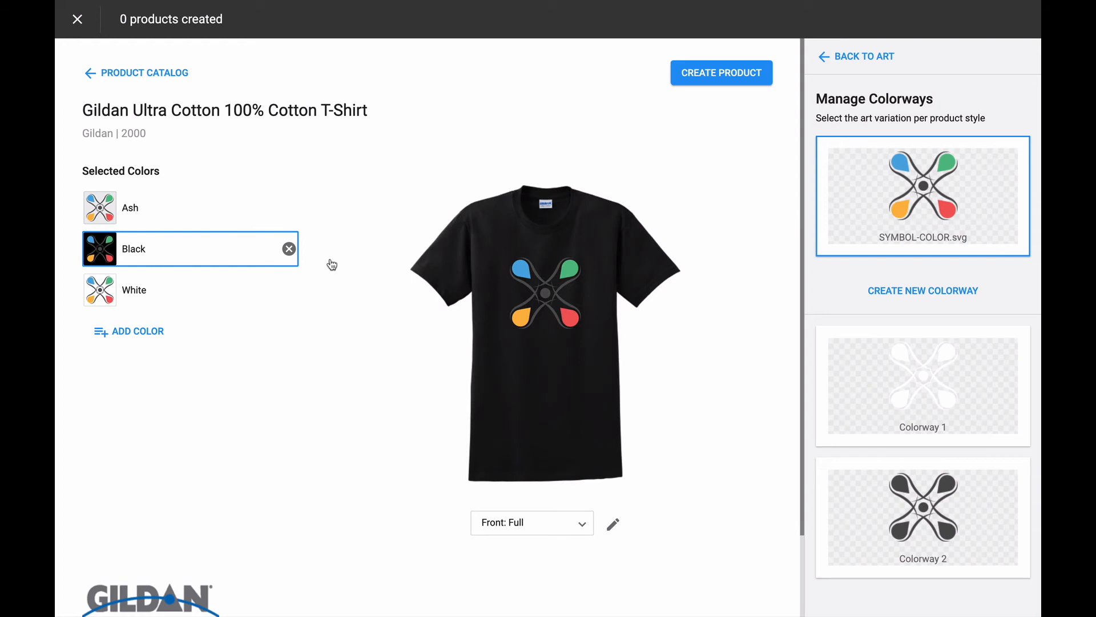
pyautogui.click(912, 368)
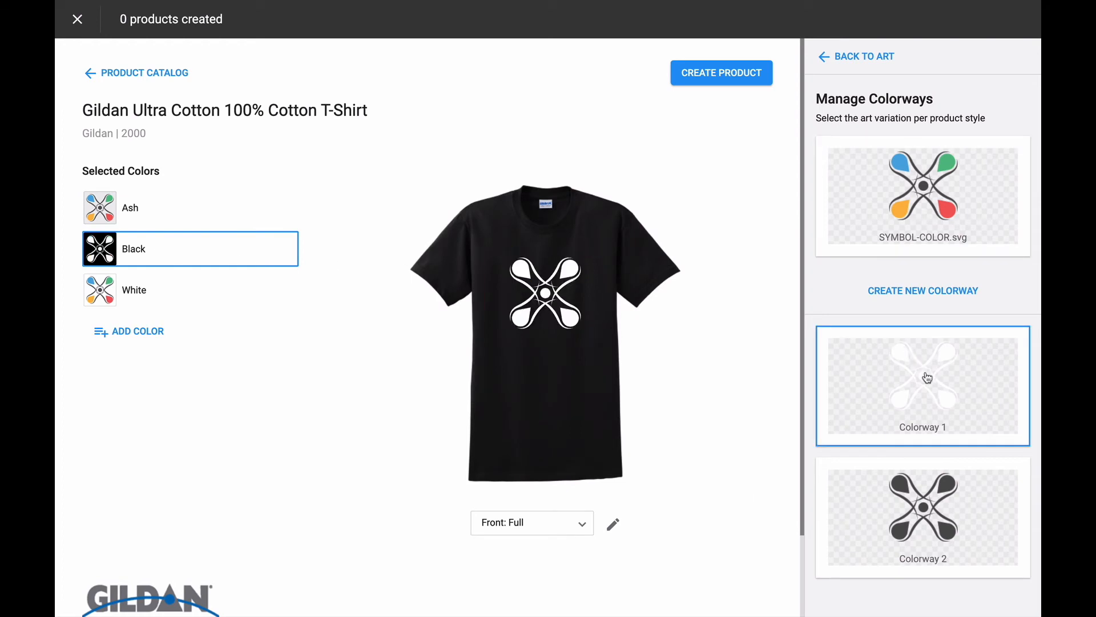
pyautogui.click(149, 288)
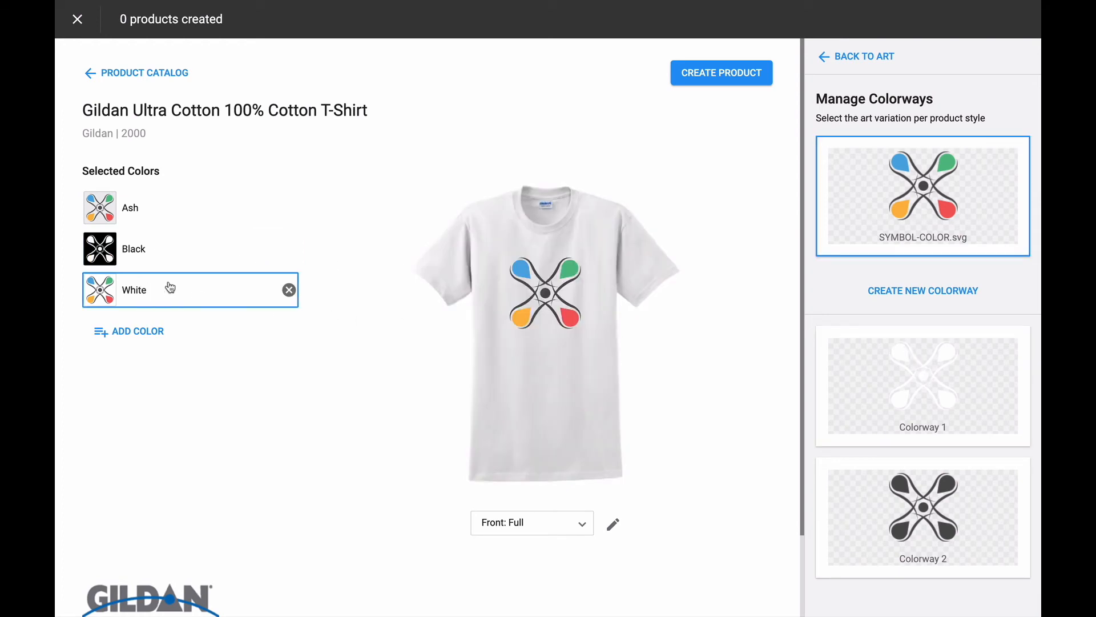
pyautogui.click(867, 513)
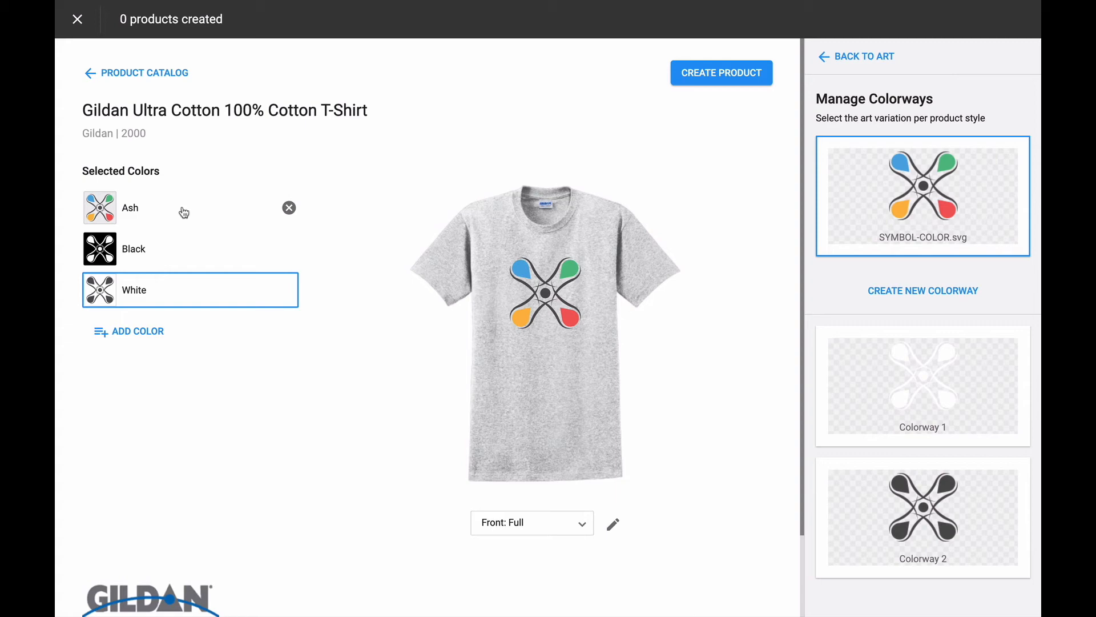
pyautogui.click(726, 81)
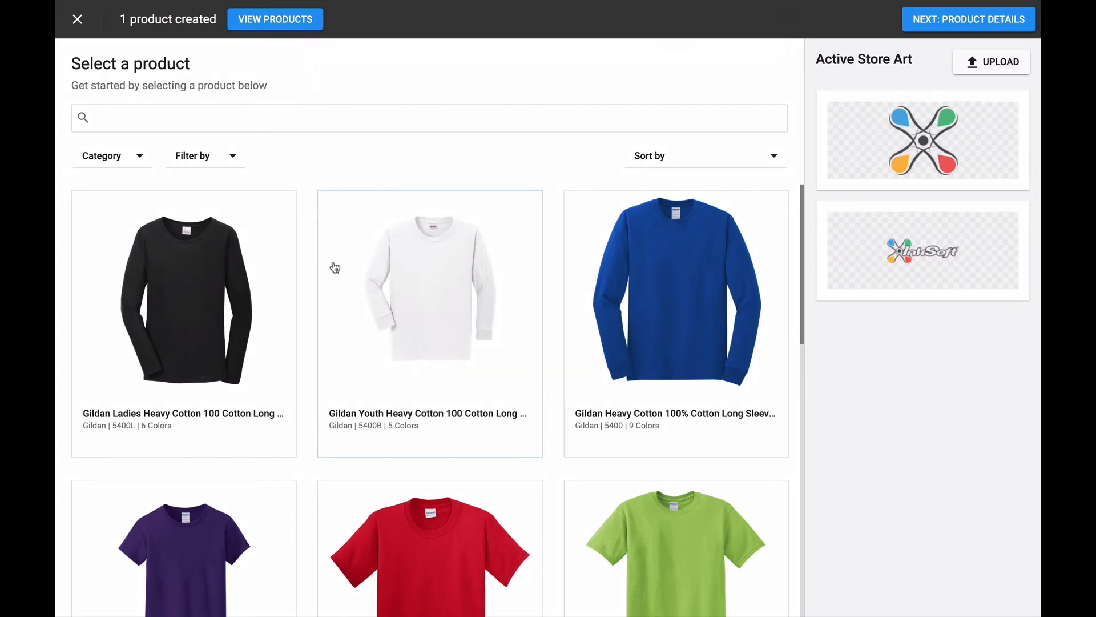
# Start a new product from the Gildan Ladies Ultra Cotton 100% Cotton T-Shirt (2000L) in the product catalog.
pyautogui.scroll(-3, 393, 445)
pyautogui.scroll(-2, 394, 445)
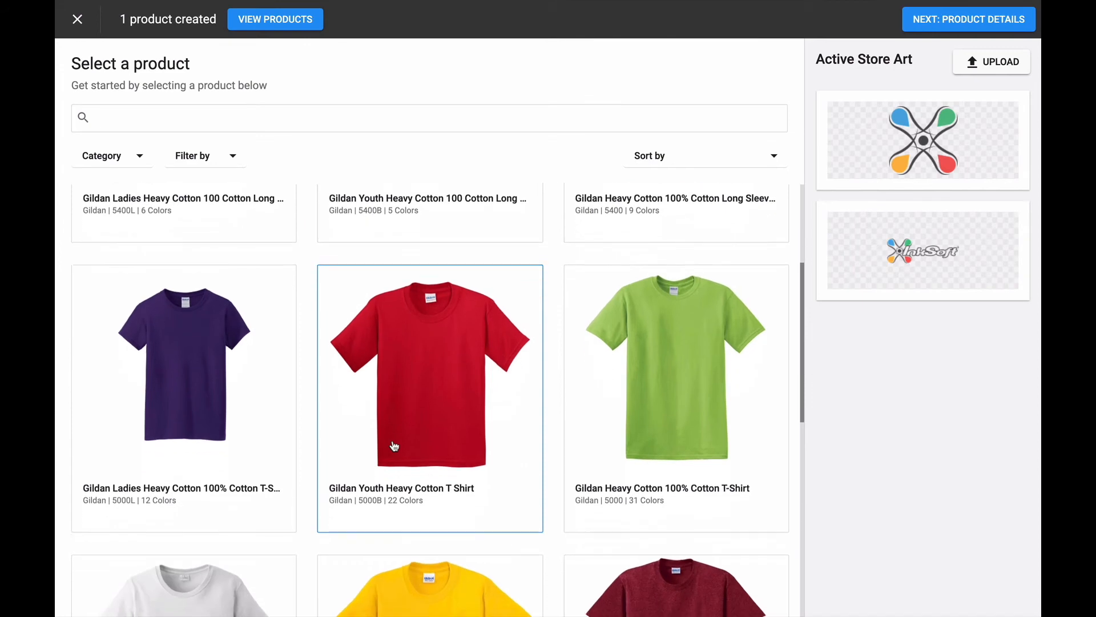
pyautogui.scroll(-5, 285, 507)
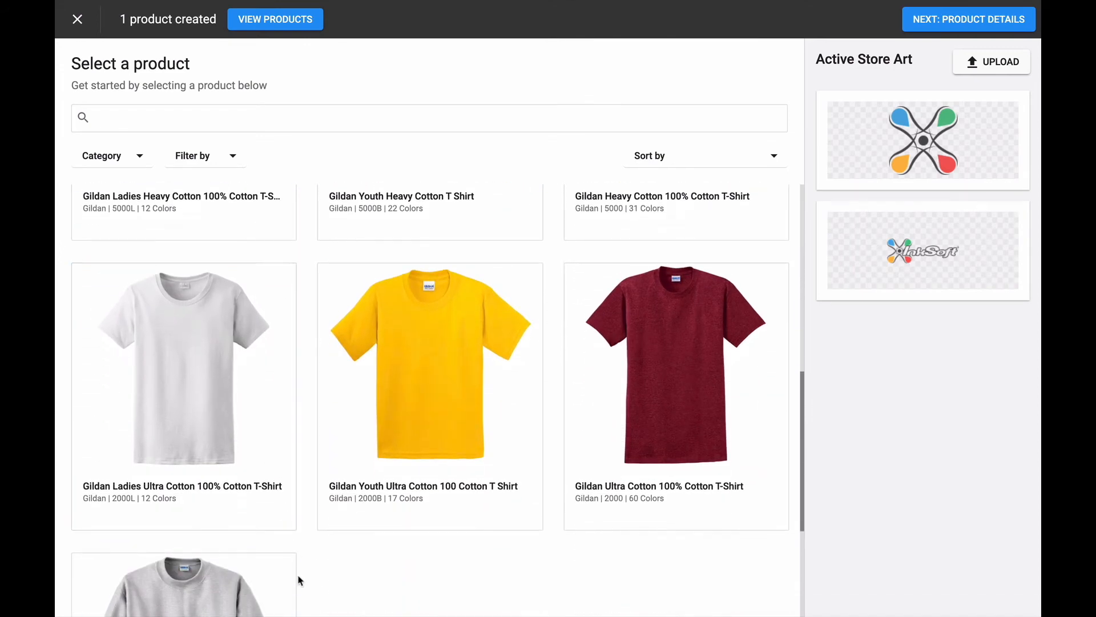
pyautogui.click(200, 379)
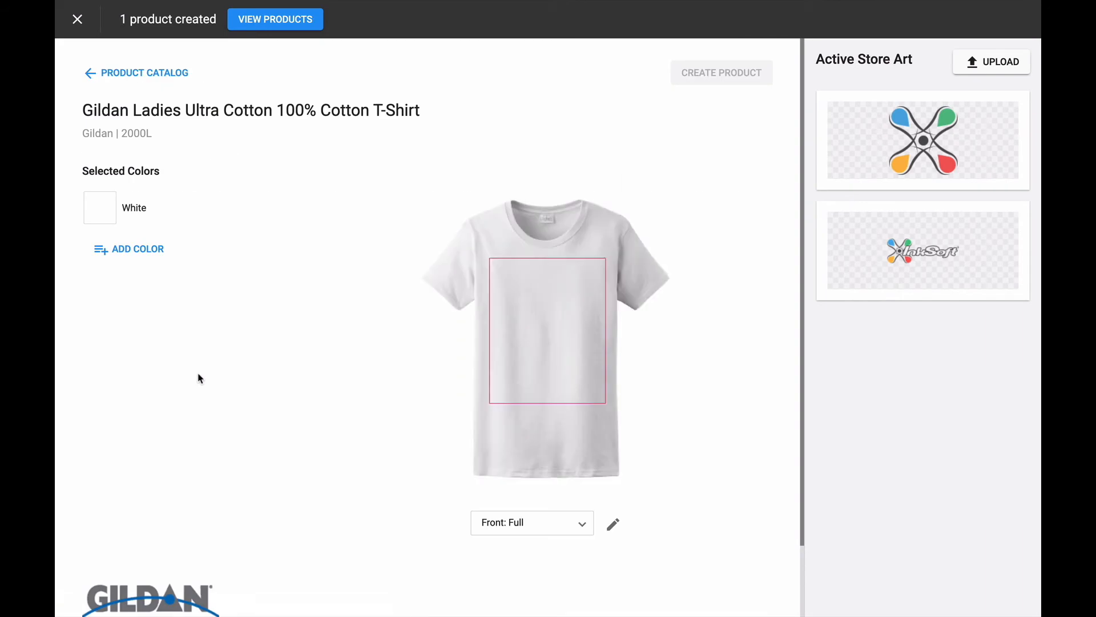
# Keep White as the only shirt color and place the LOGO-INKSOFT.svg art, slightly reduced, at the top of the full front print area.
pyautogui.click(141, 254)
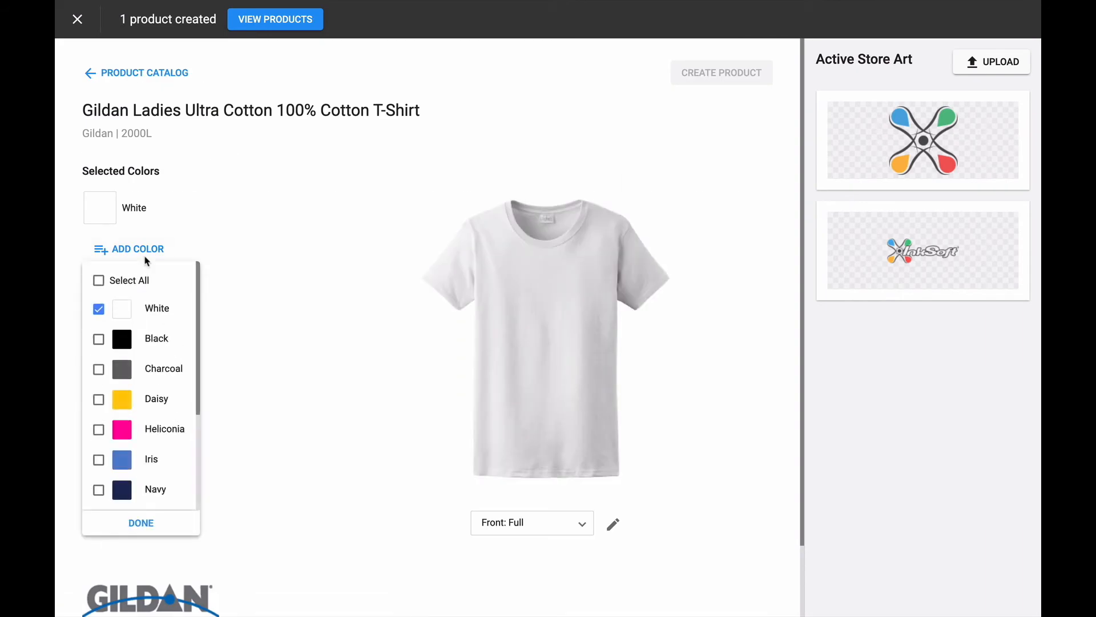
pyautogui.scroll(-5, 147, 416)
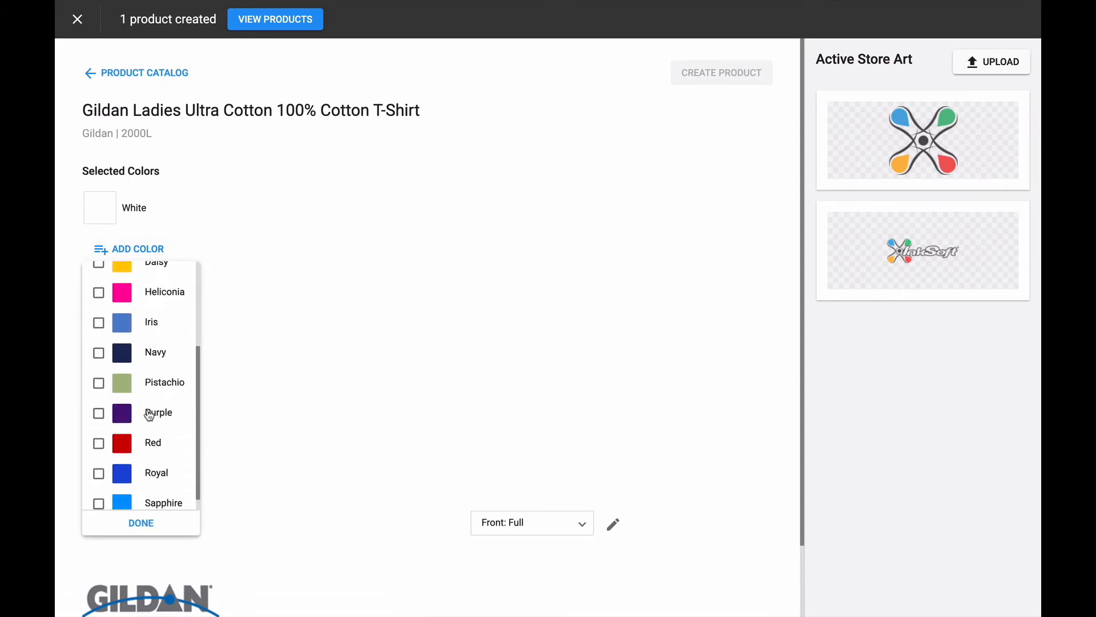
pyautogui.scroll(5, 148, 415)
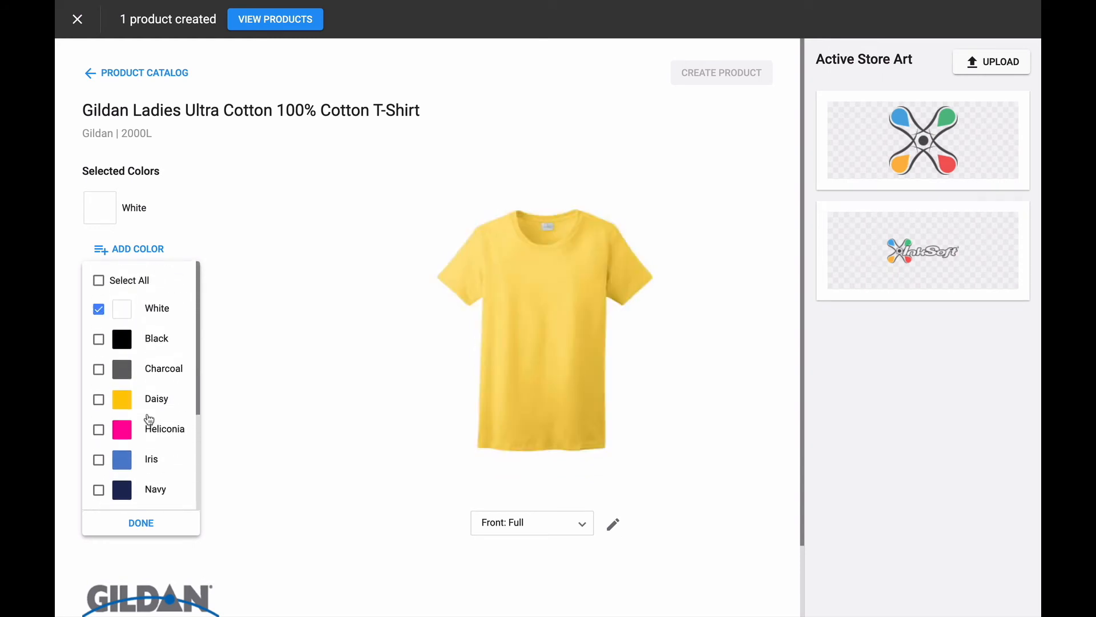
pyautogui.click(148, 522)
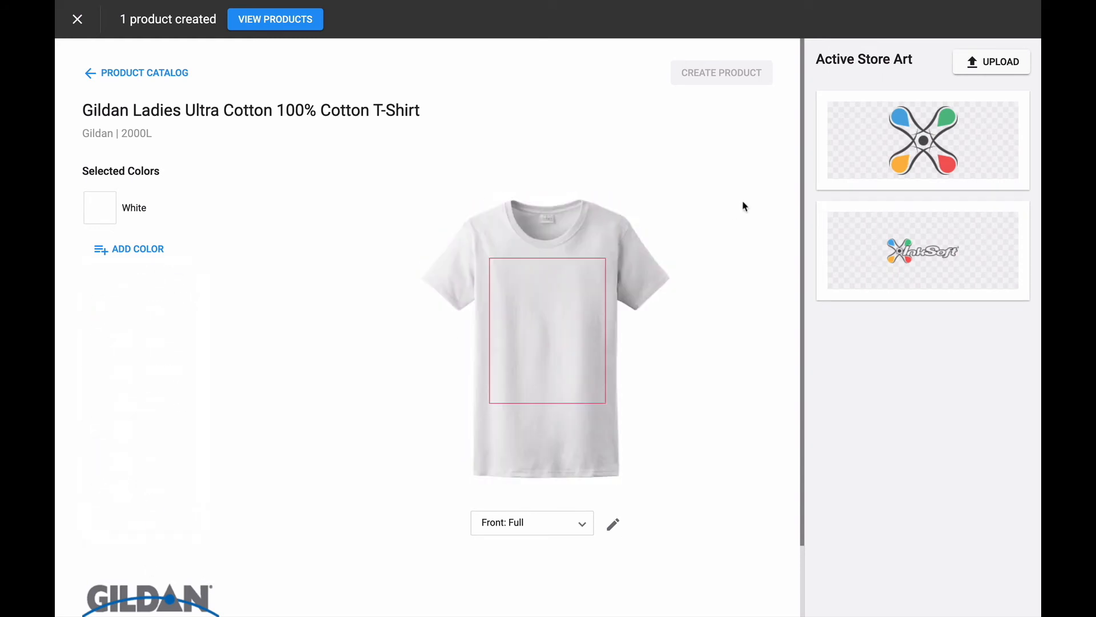
pyautogui.click(918, 262)
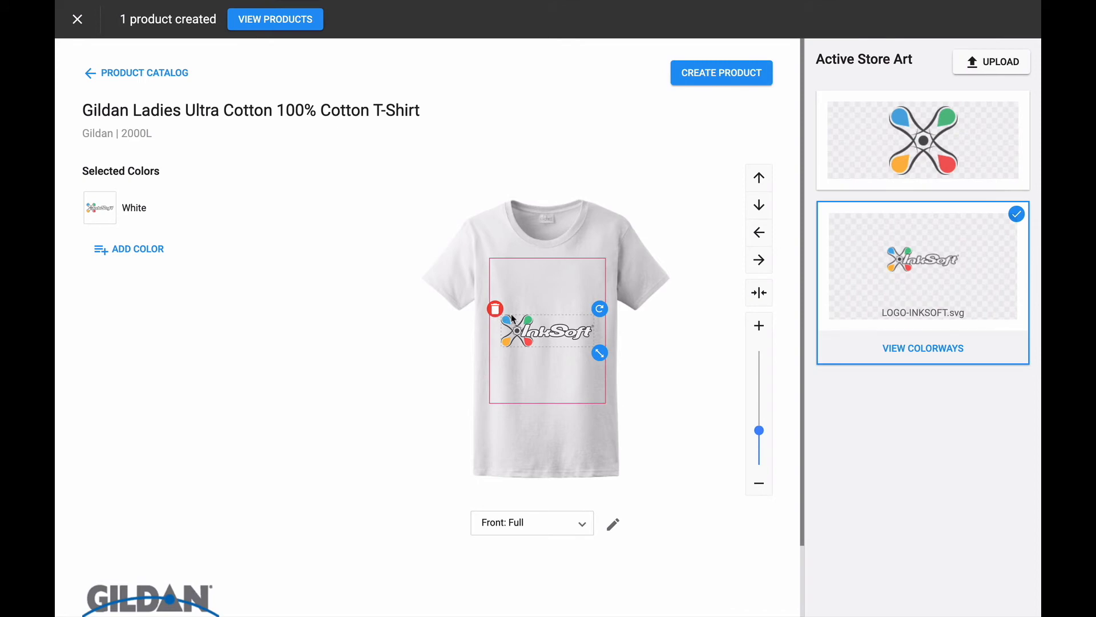
pyautogui.moveTo(598, 352); pyautogui.dragTo(556, 270)
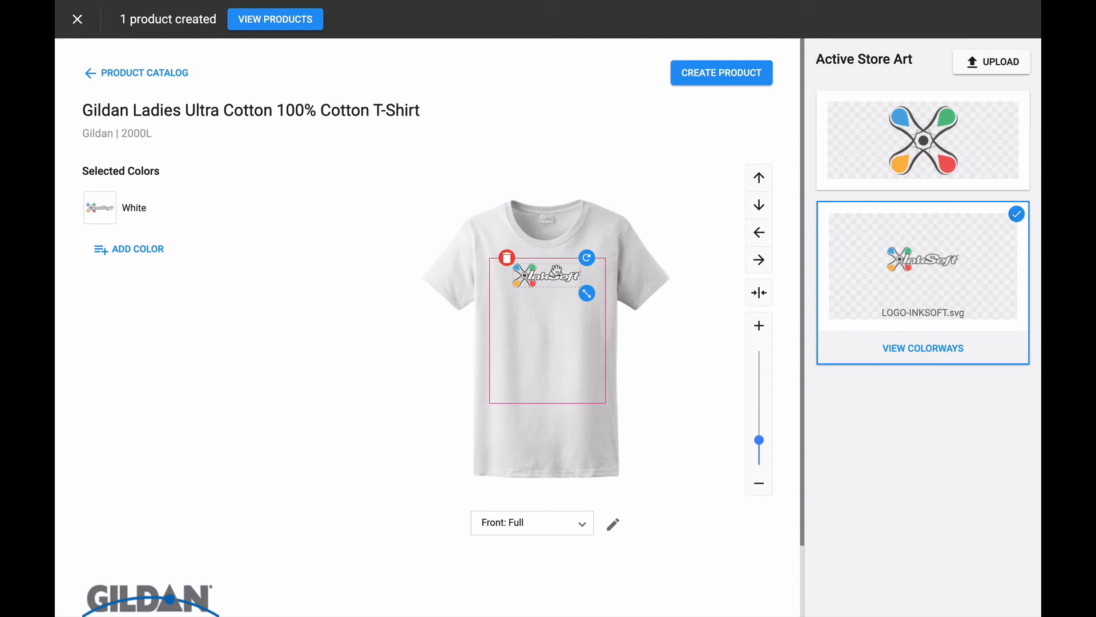
# Add the SYMBOL-COLOR.svg art to the full back, shrink it, place it centered just below the collar, and create the product.
pyautogui.click(518, 525)
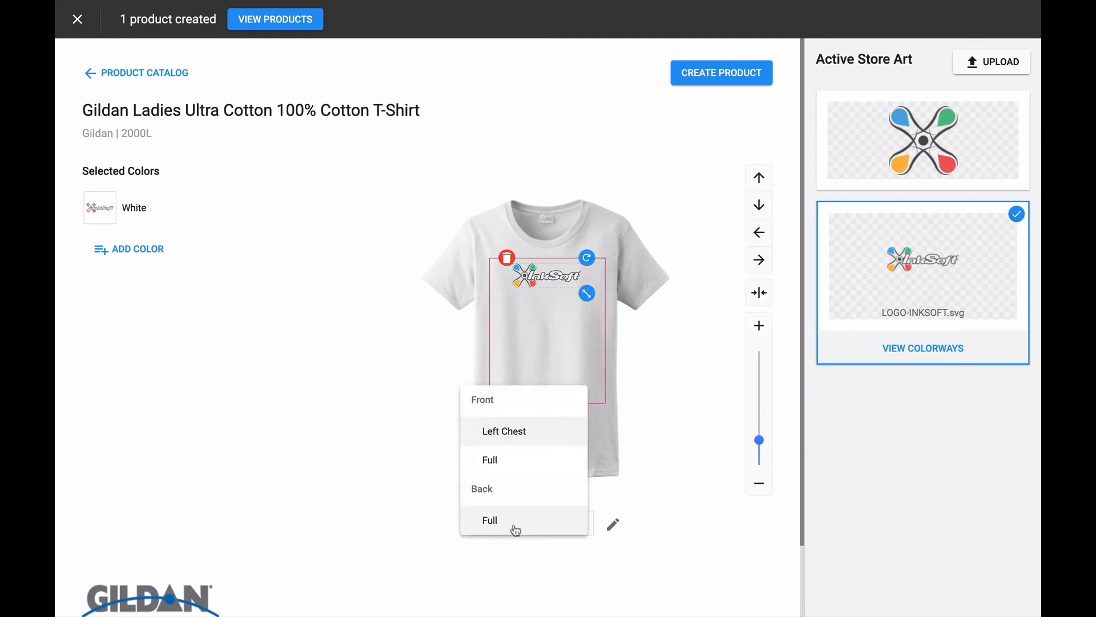
pyautogui.click(497, 519)
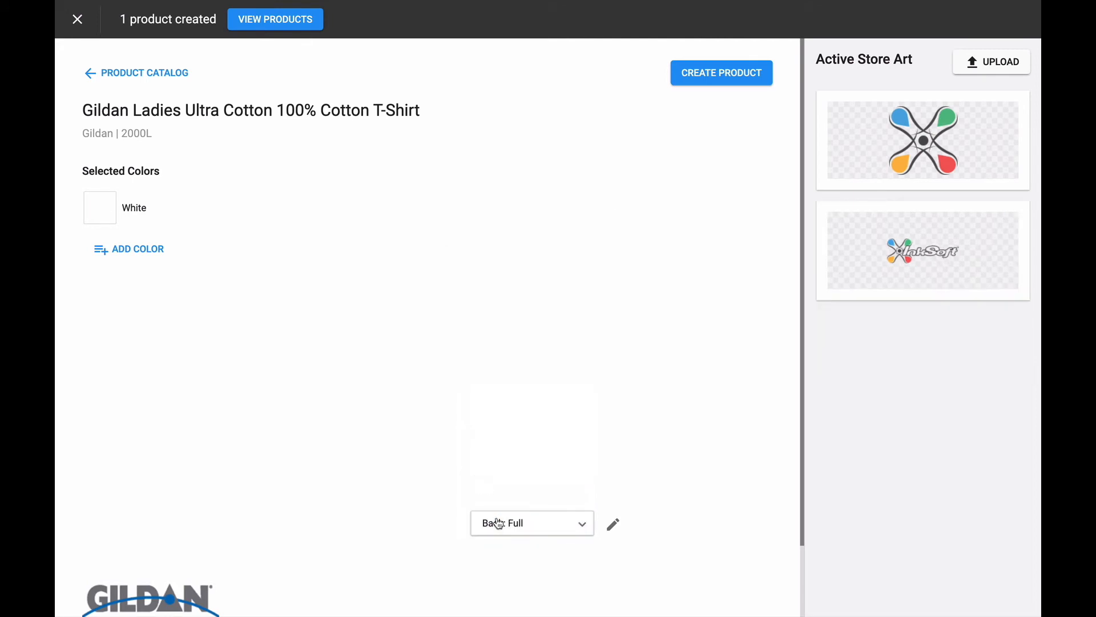
pyautogui.click(903, 133)
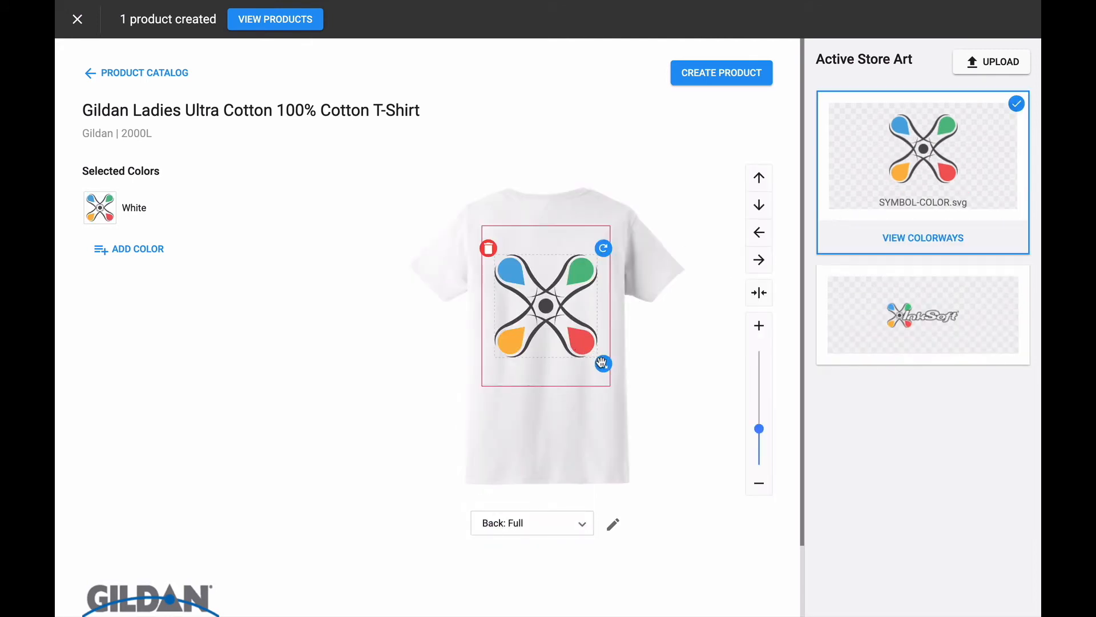
pyautogui.moveTo(603, 363); pyautogui.dragTo(586, 347)
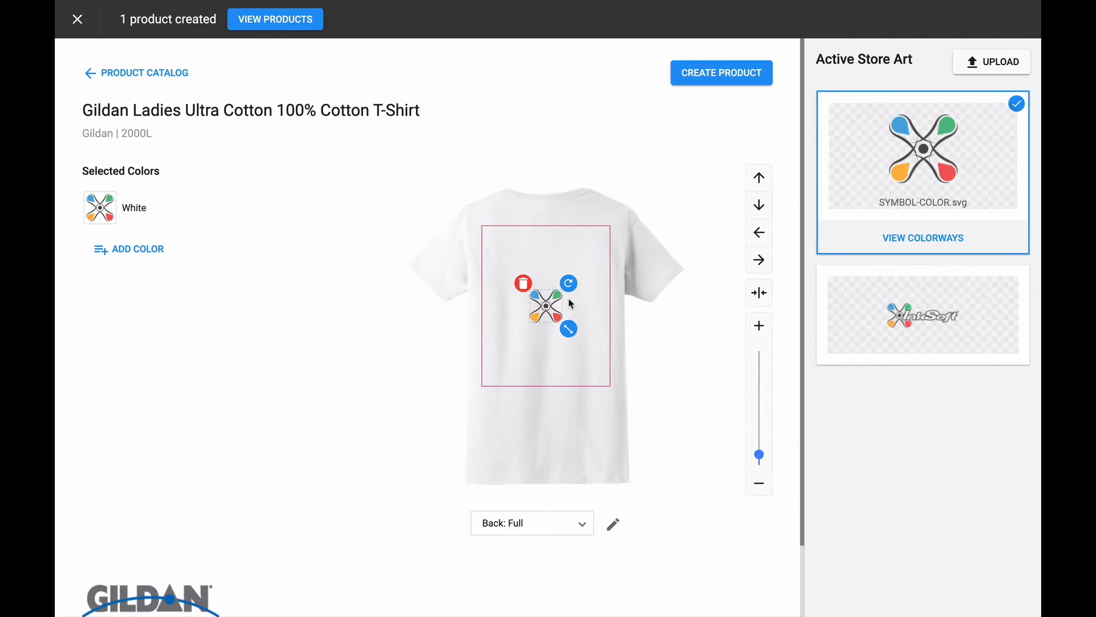
pyautogui.moveTo(547, 297); pyautogui.dragTo(548, 236)
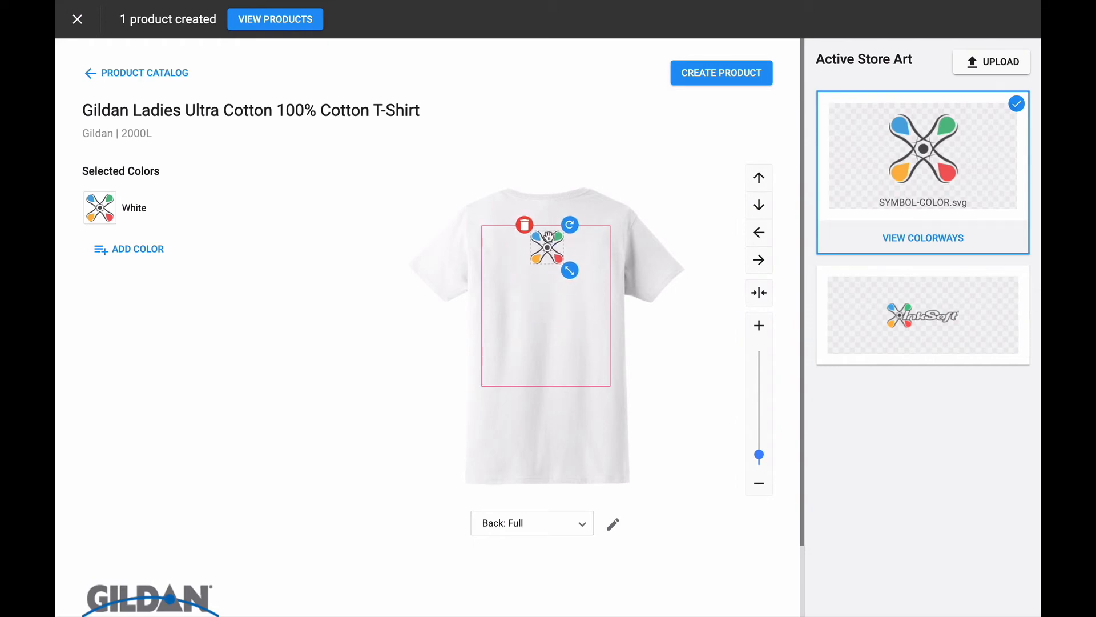
pyautogui.click(697, 72)
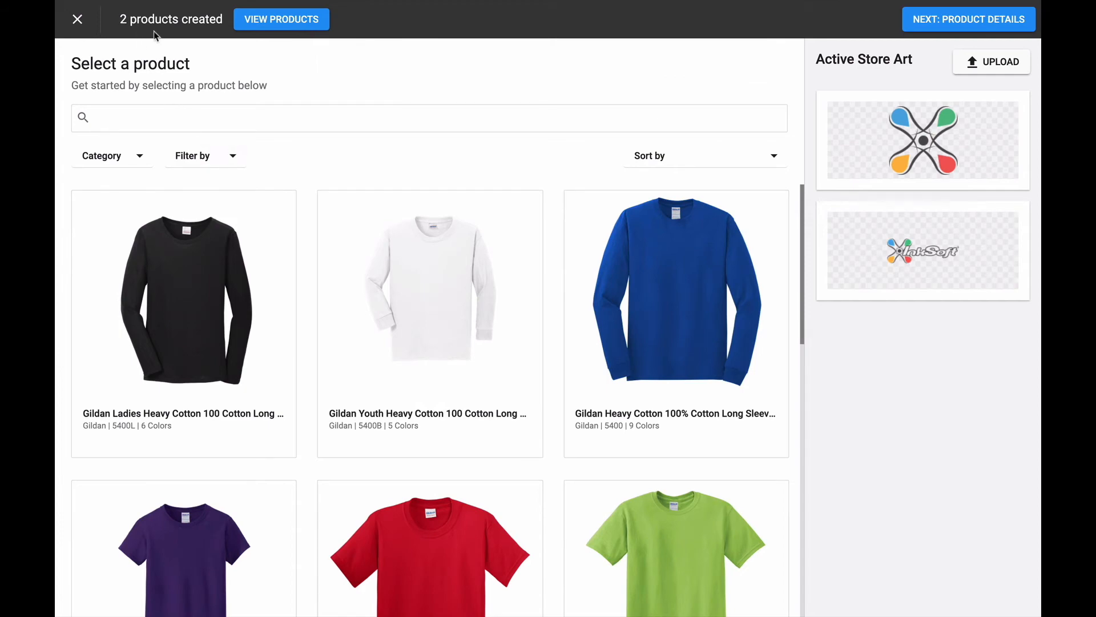
# Review the created products, previewing the Gildan Ultra Cotton T-shirt in Ash, Black and White.
pyautogui.click(268, 24)
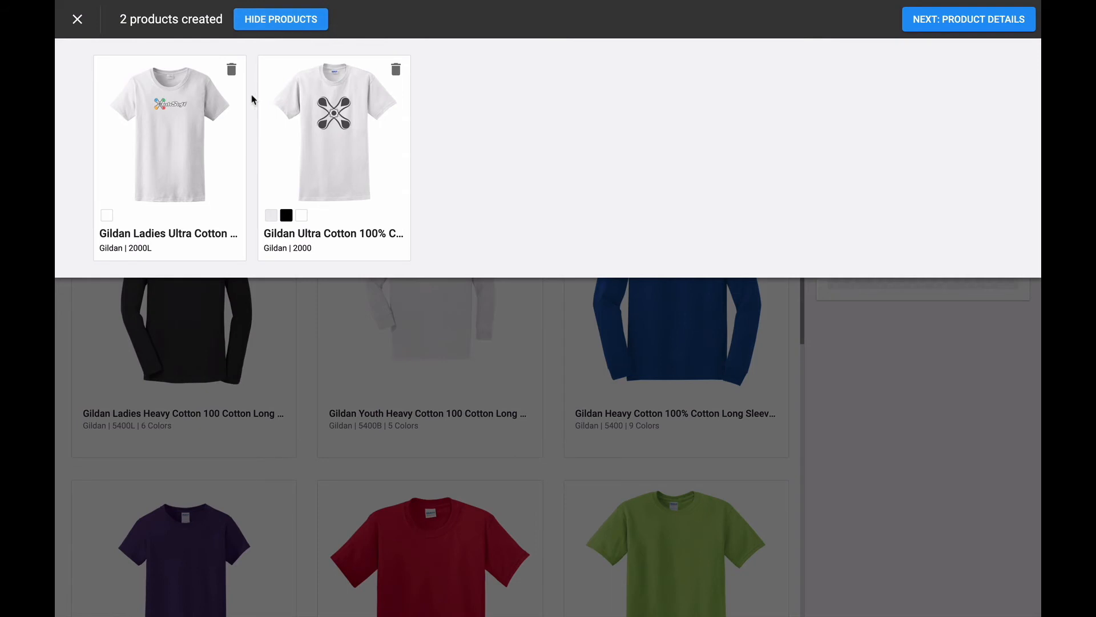
pyautogui.click(271, 217)
pyautogui.click(285, 215)
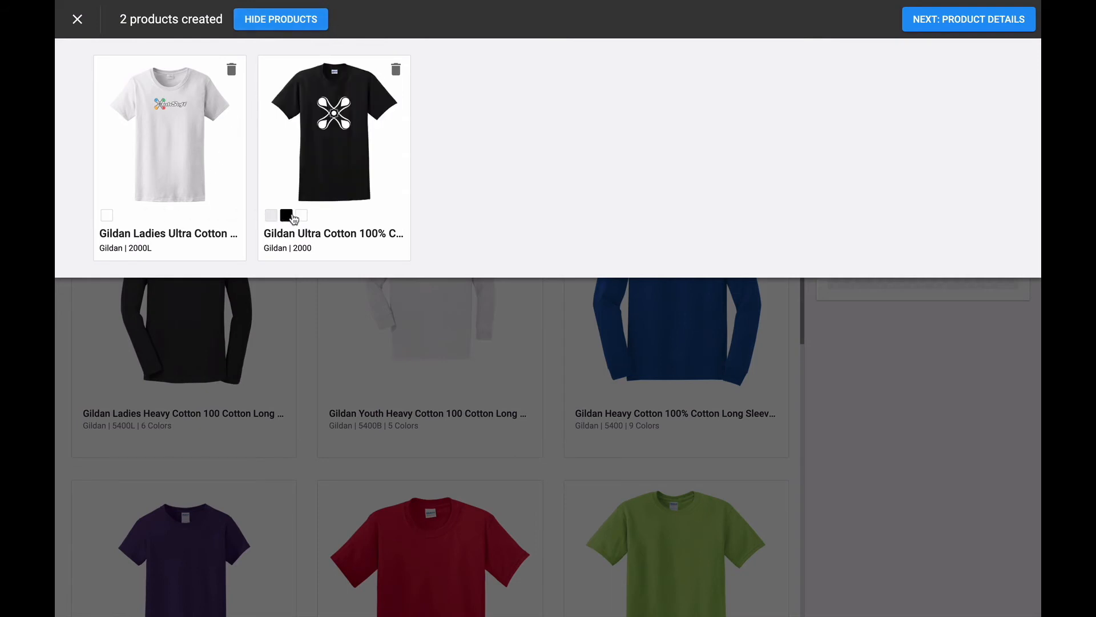
pyautogui.click(300, 216)
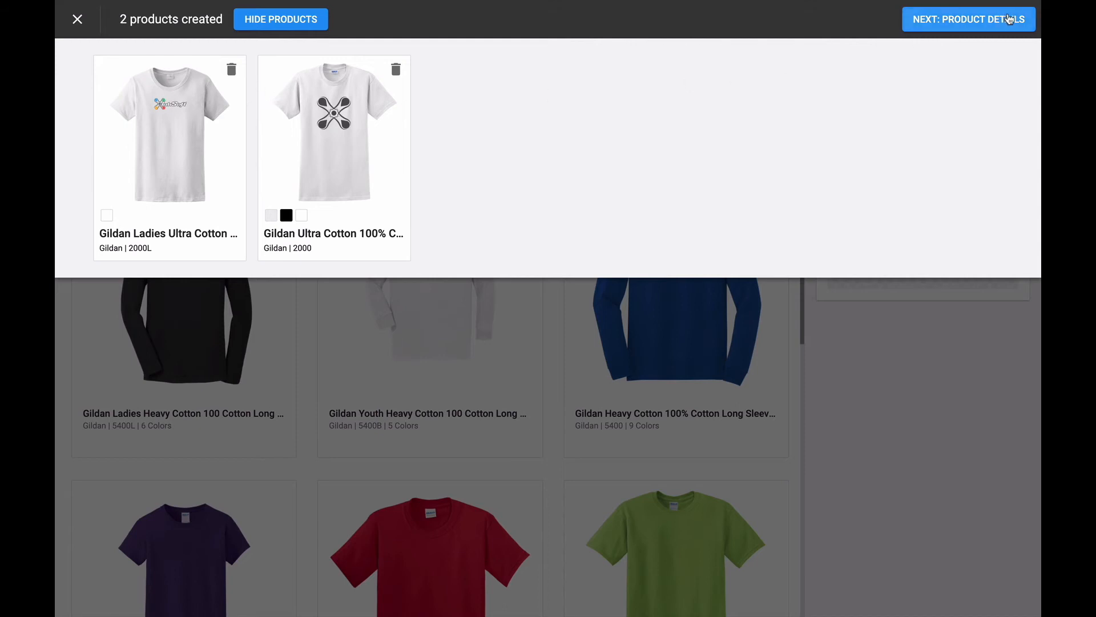
# Proceed to the product details and rename the ladies shirt as InkSoft Logo Ladies T-Shirt.
pyautogui.click(1016, 30)
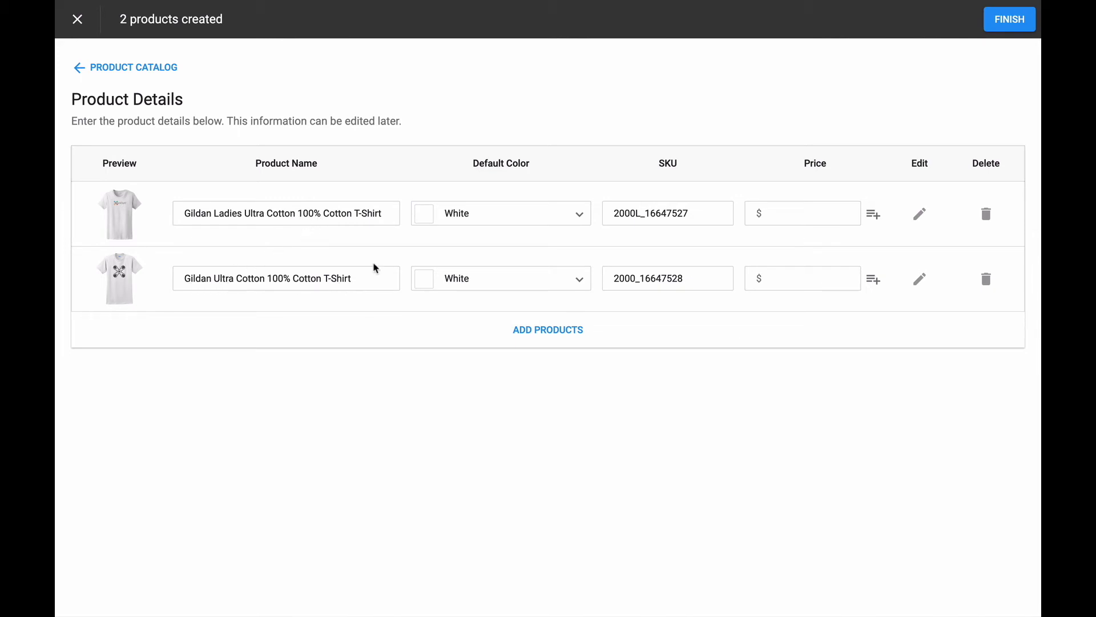
pyautogui.tripleClick(291, 212)
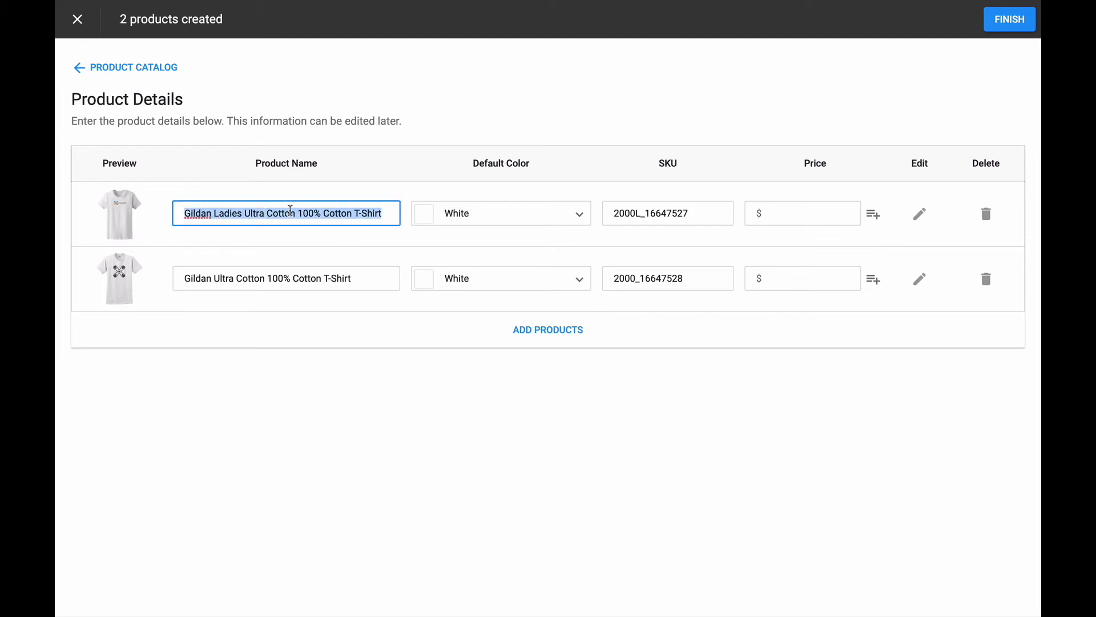
pyautogui.write('InkSoft Logo La')
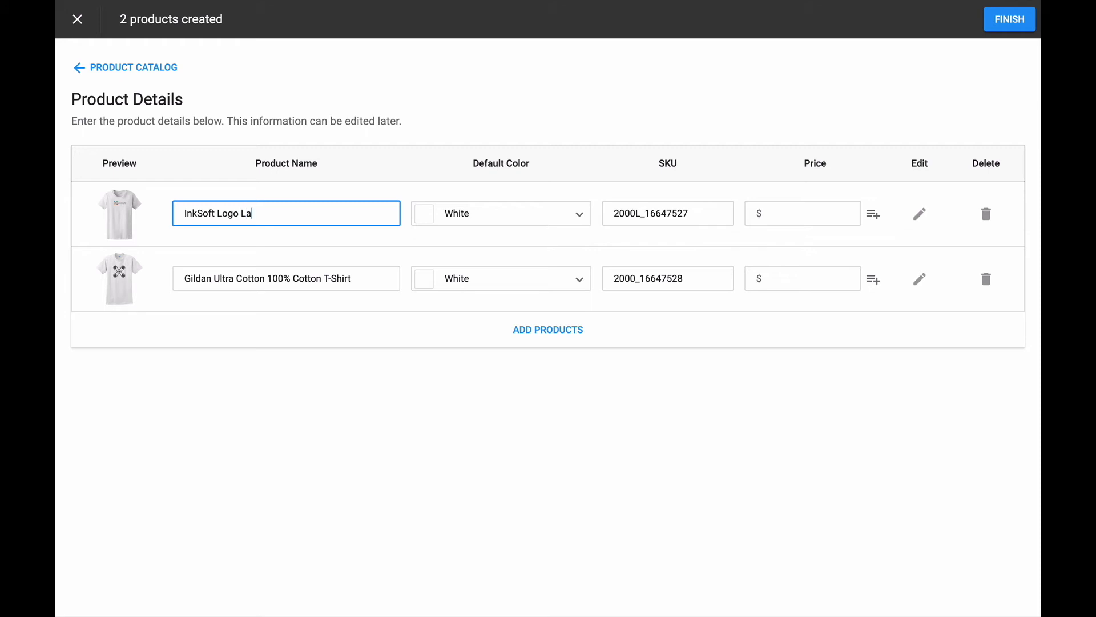
pyautogui.write('dies T-Shirt')
# Rename the Gildan Ultra Cotton T-shirt as InkSoft Symbol Mens/Unisex T-Shirt and set its default color to Black.
pyautogui.tripleClick(310, 274)
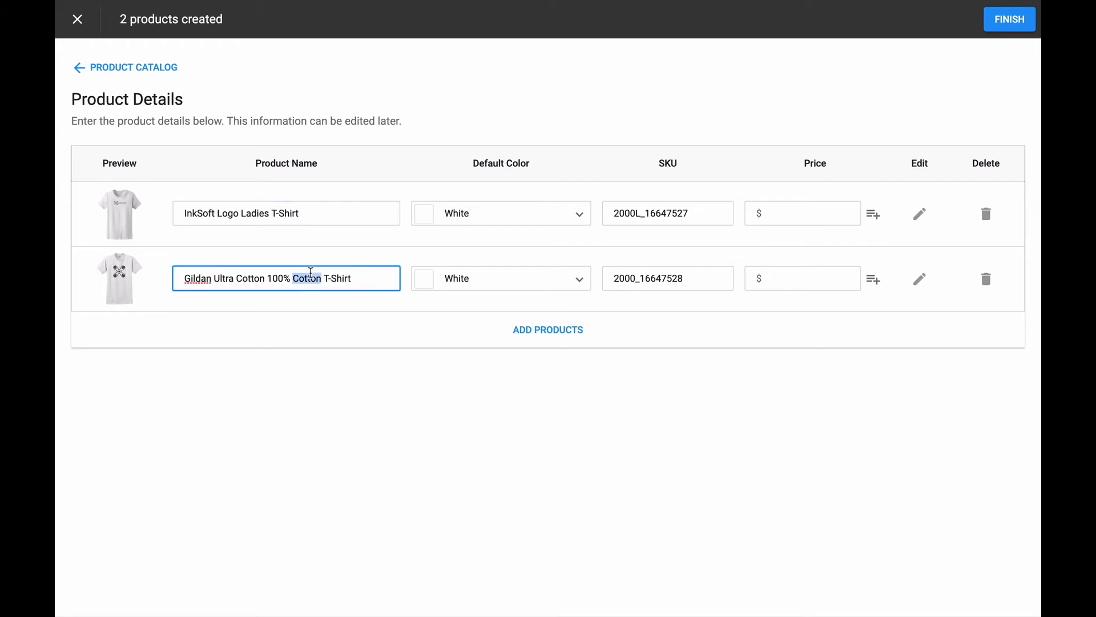
pyautogui.write('InkSoft Sym')
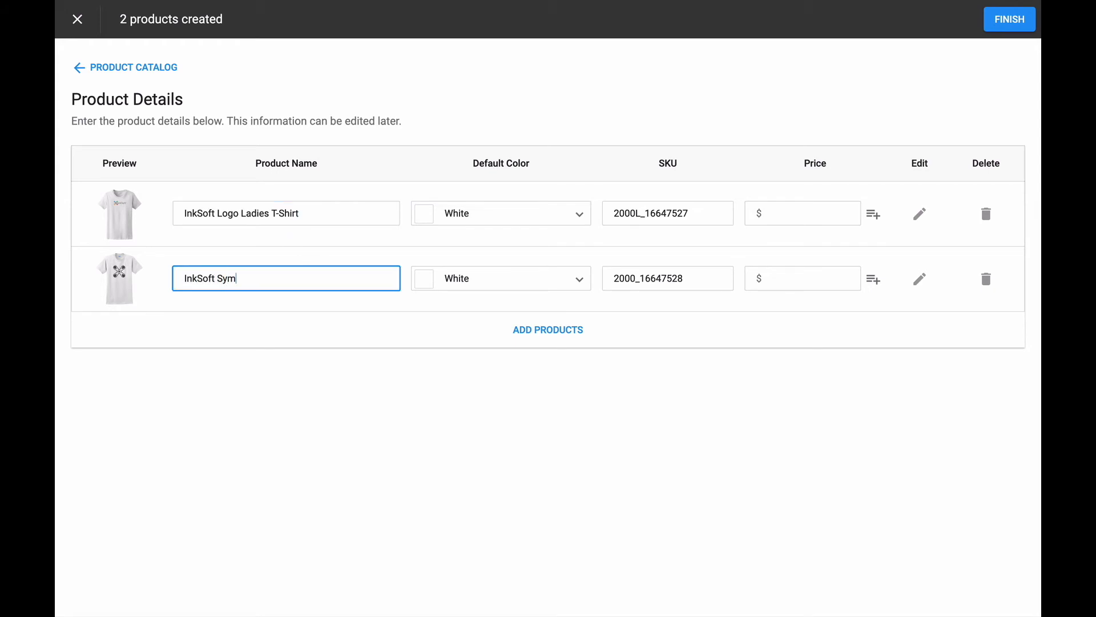
pyautogui.write('bol Mens/Unisex T-Shirt')
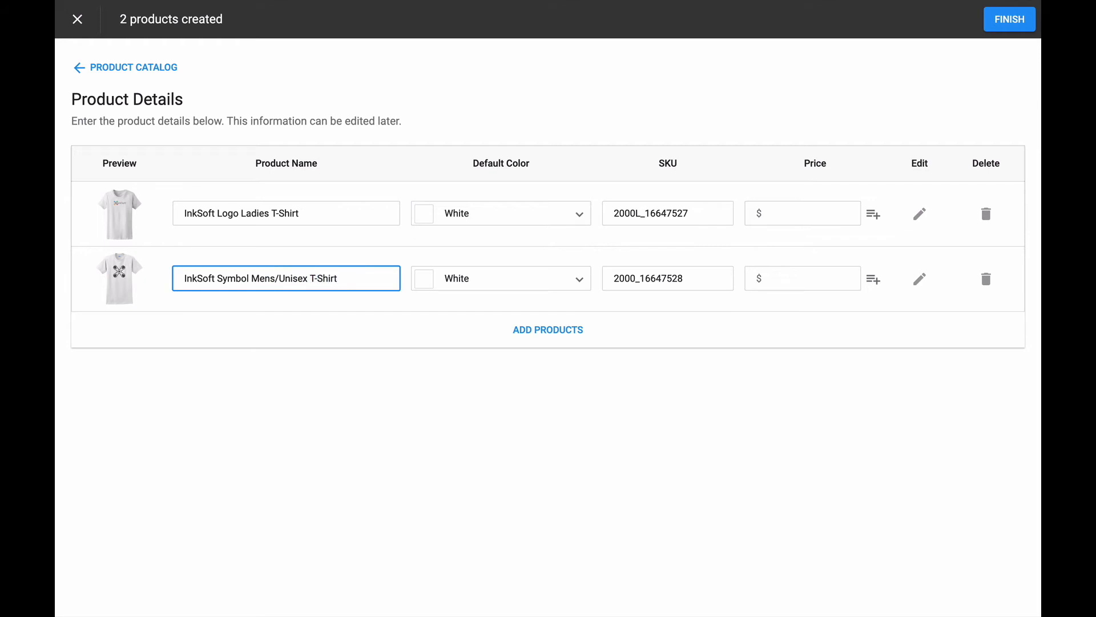
pyautogui.click(340, 303)
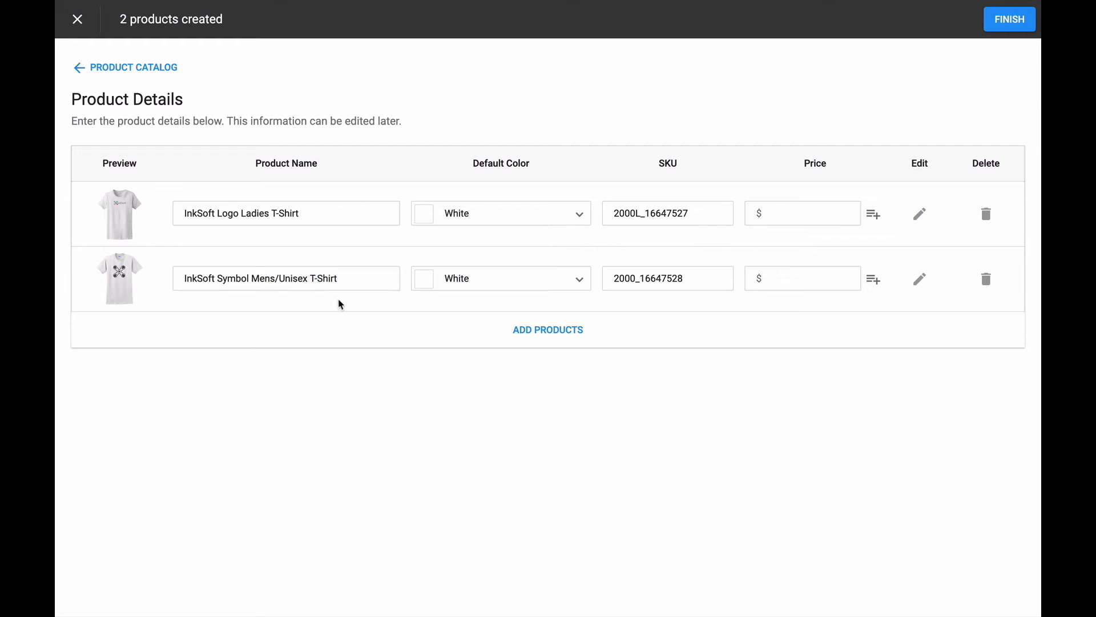
pyautogui.click(520, 280)
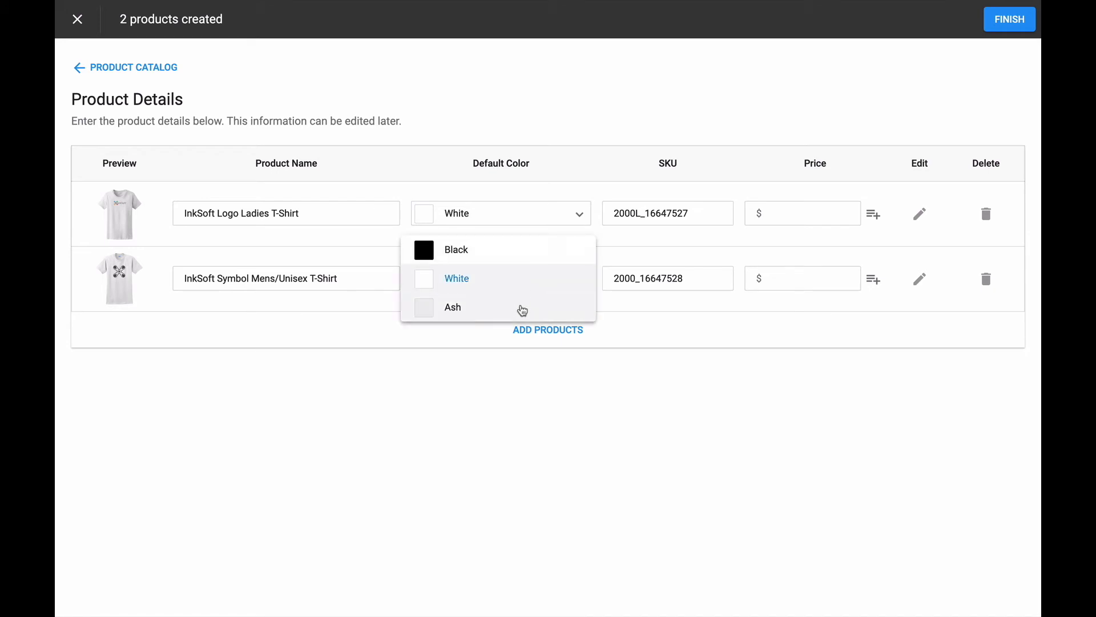
pyautogui.click(520, 254)
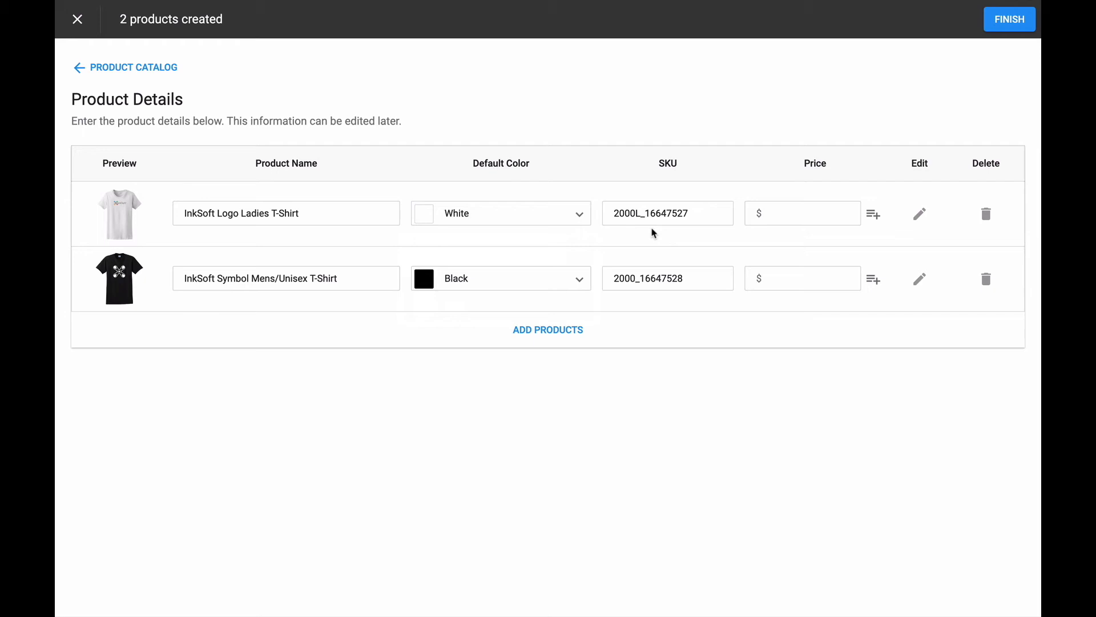
# Change the SKU of the InkSoft Logo Ladies T-Shirt to 2000L_INK.
pyautogui.click(688, 214)
pyautogui.press('BackSpace')
pyautogui.press('BackSpace')
pyautogui.press('BackSpace')
pyautogui.press('BackSpace')
pyautogui.press('BackSpace')
pyautogui.press('BackSpace')
pyautogui.press('BackSpace')
pyautogui.press('BackSpace')
pyautogui.write('INK')
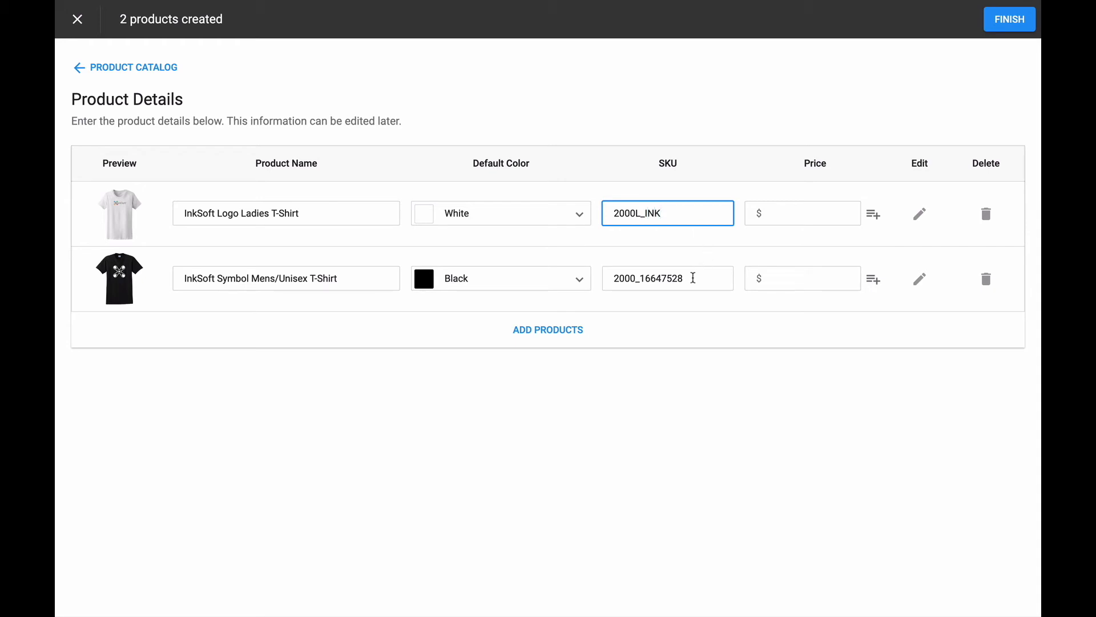
# Change the SKU of the InkSoft Symbol Mens/Unisex T-Shirt to 2000_INK.
pyautogui.doubleClick(691, 280)
pyautogui.click(691, 280)
pyautogui.press('BackSpace')
pyautogui.press('BackSpace')
pyautogui.press('BackSpace')
pyautogui.press('BackSpace')
pyautogui.press('BackSpace')
pyautogui.press('BackSpace')
pyautogui.press('BackSpace')
pyautogui.press('BackSpace')
pyautogui.write('INK')
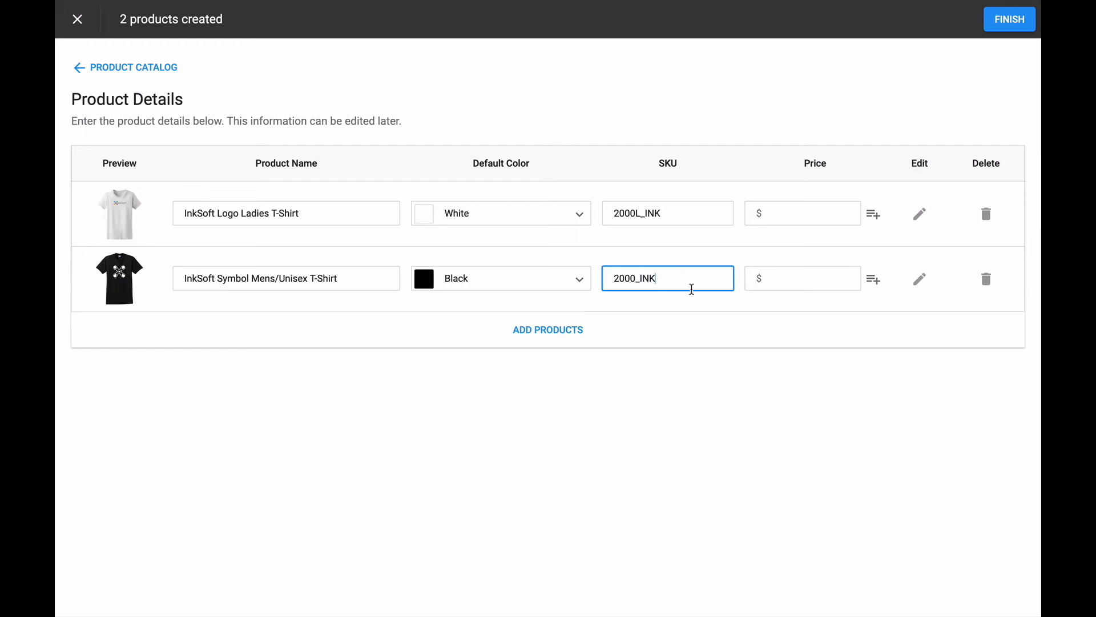
pyautogui.click(703, 307)
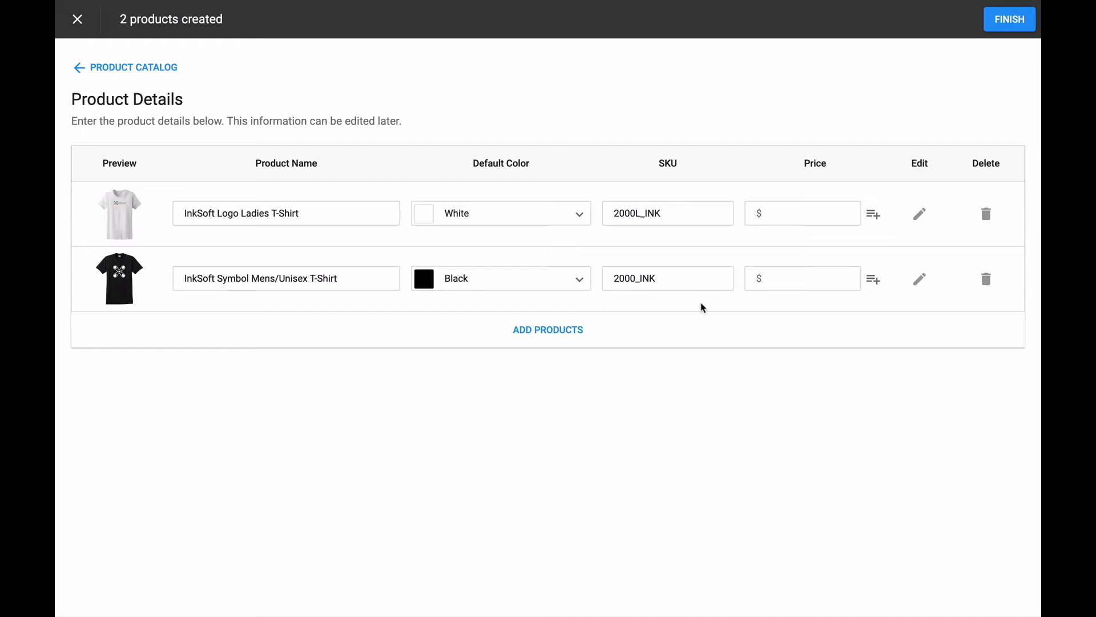
# Set the price of both the ladies and the mens/unisex T-shirts to $20.
pyautogui.click(768, 213)
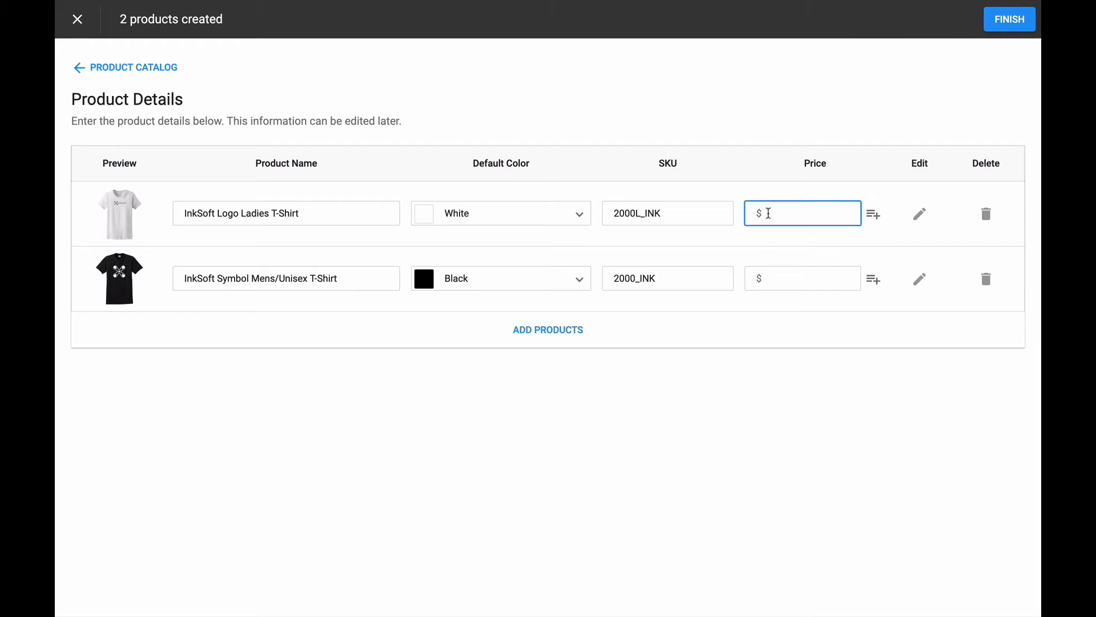
pyautogui.write('20')
pyautogui.click(771, 273)
pyautogui.write('20')
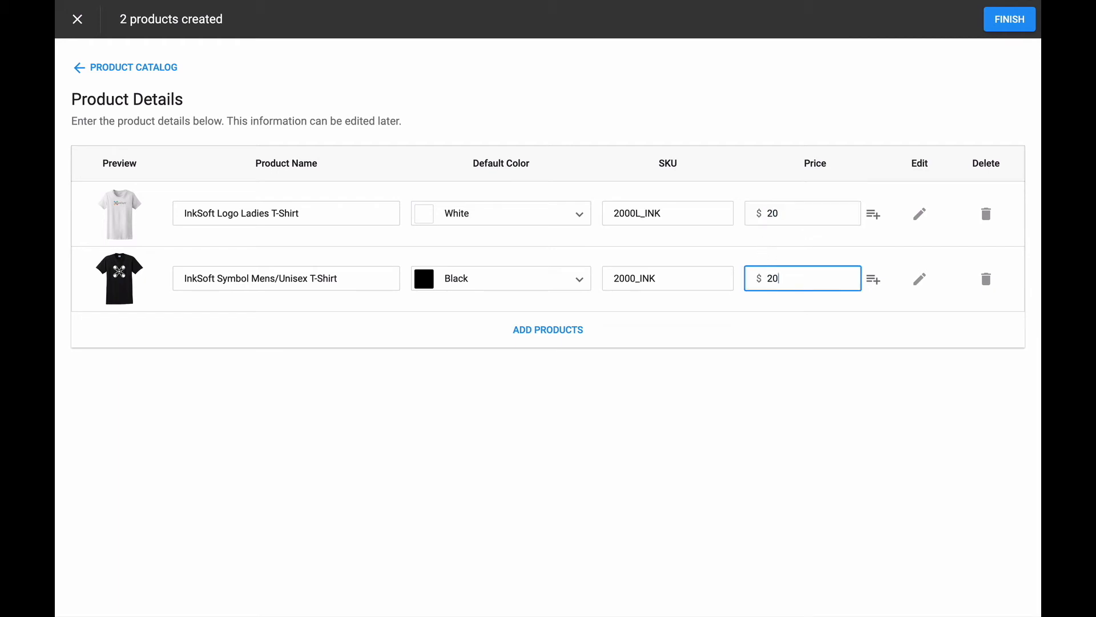
pyautogui.click(813, 245)
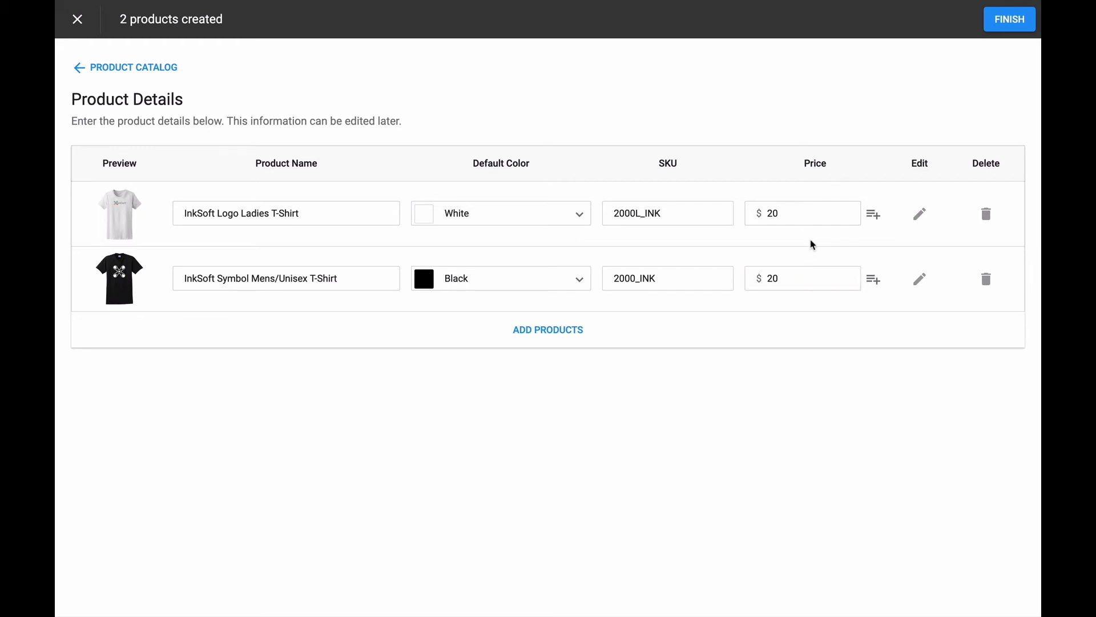
# Override the InkSoft Logo Ladies T-Shirt's price per size with $22 for 2XL and $24 for 3XL.
pyautogui.click(873, 215)
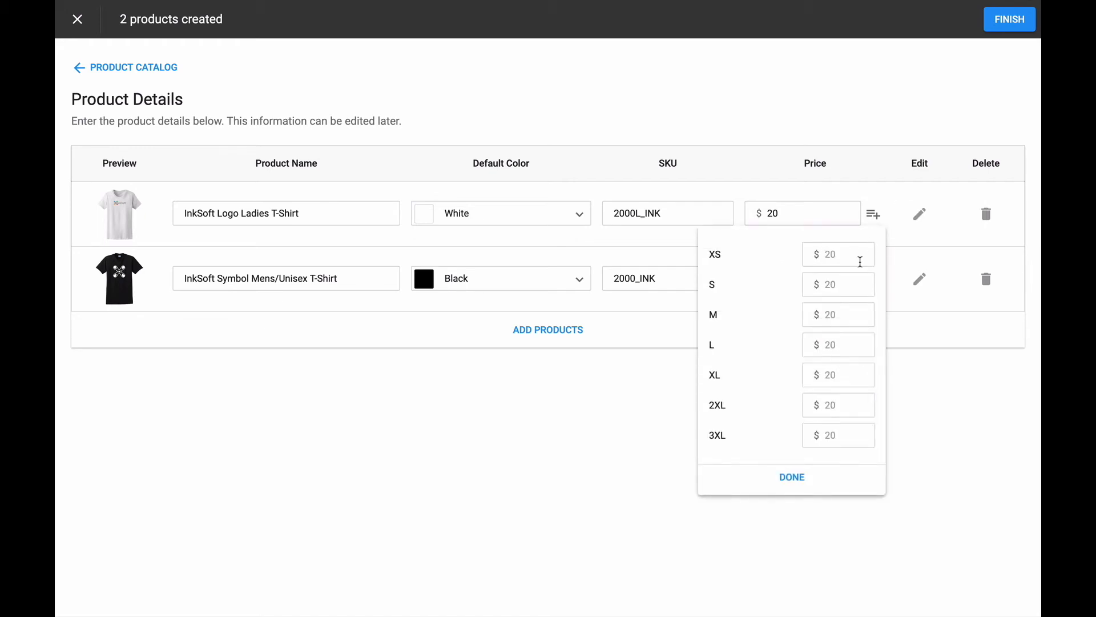
pyautogui.click(844, 407)
pyautogui.write('22')
pyautogui.click(845, 435)
pyautogui.write('24')
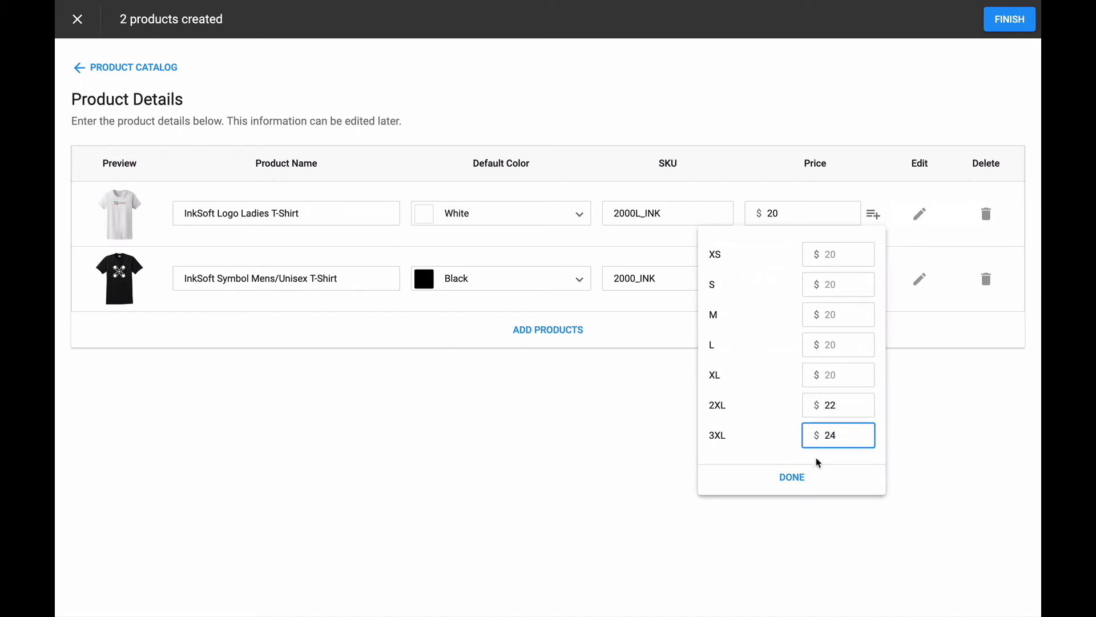
pyautogui.click(802, 477)
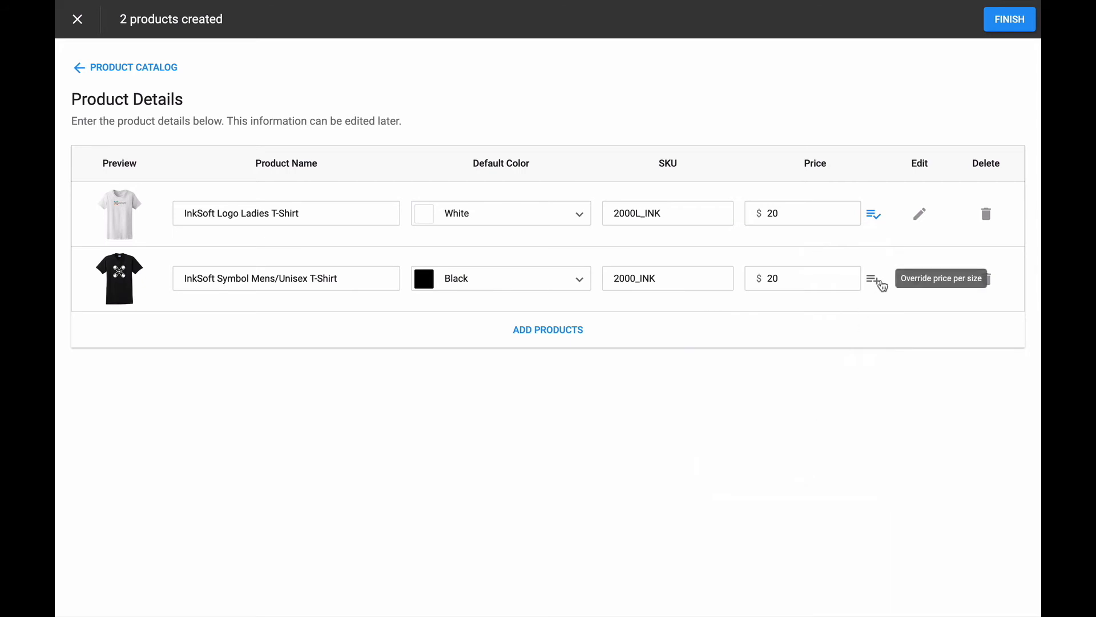
# Override the InkSoft Symbol Mens/Unisex T-Shirt's larger-size prices, from $22 for 2XL up to $28, and finish creating both products.
pyautogui.click(874, 279)
pyautogui.click(830, 435)
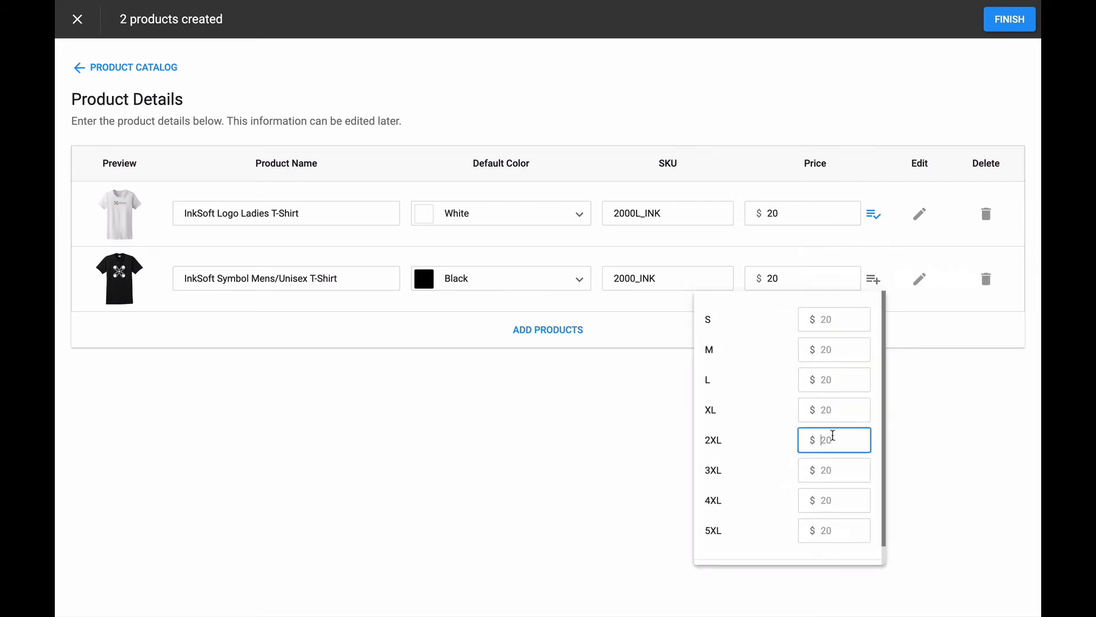
pyautogui.write('22')
pyautogui.click(833, 462)
pyautogui.write('2')
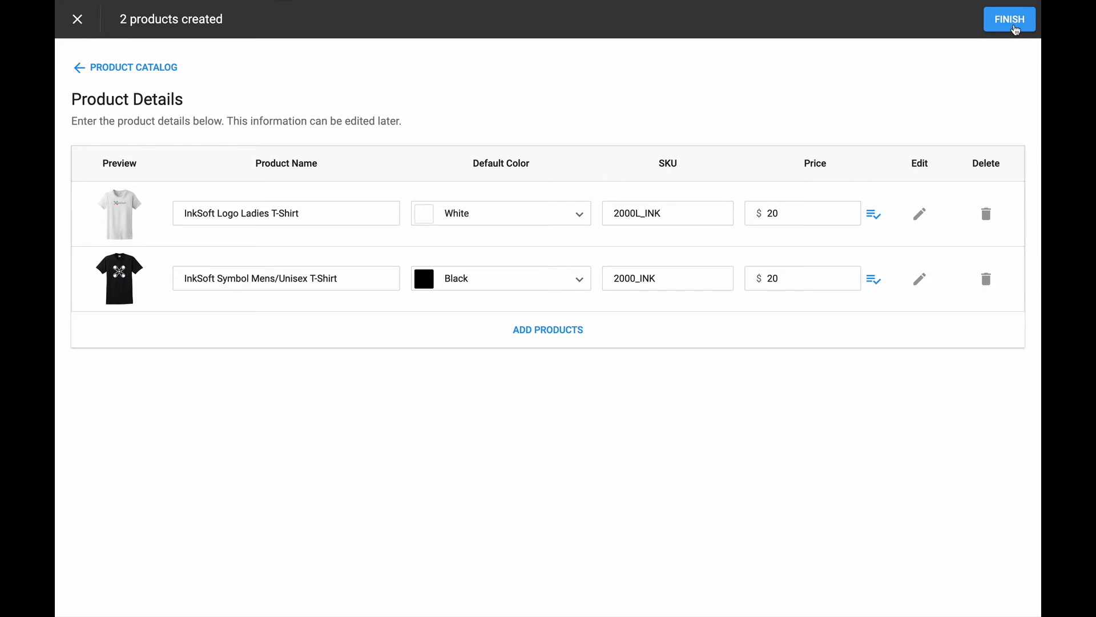
pyautogui.click(1016, 30)
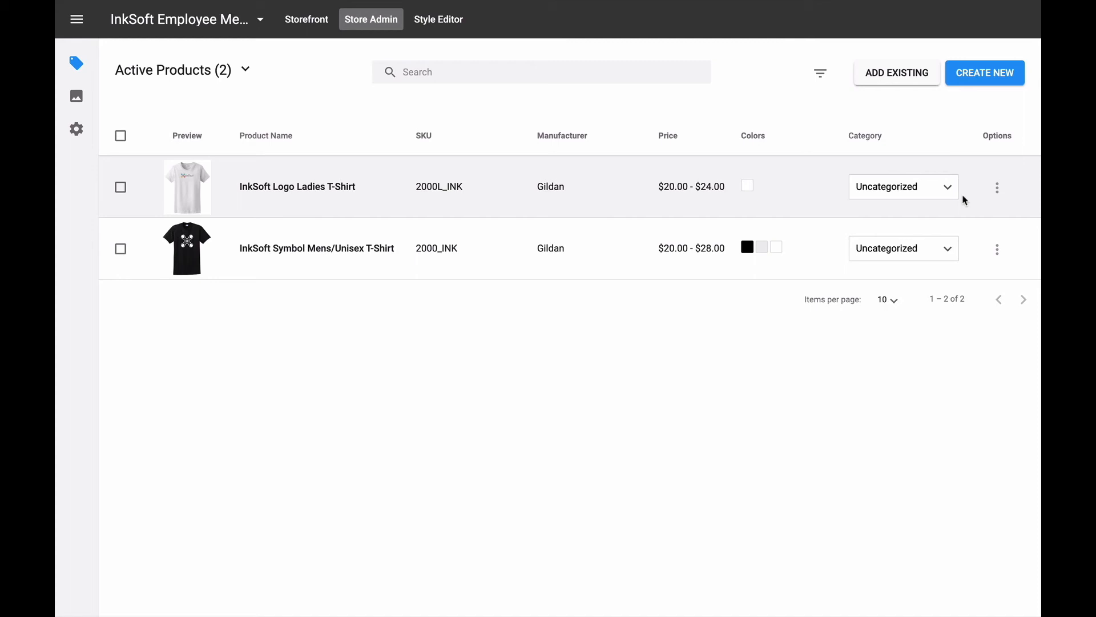
# Assign the InkSoft Logo Ladies T-Shirt to the T-Shirts category.
pyautogui.click(921, 190)
pyautogui.scroll(-3, 843, 299)
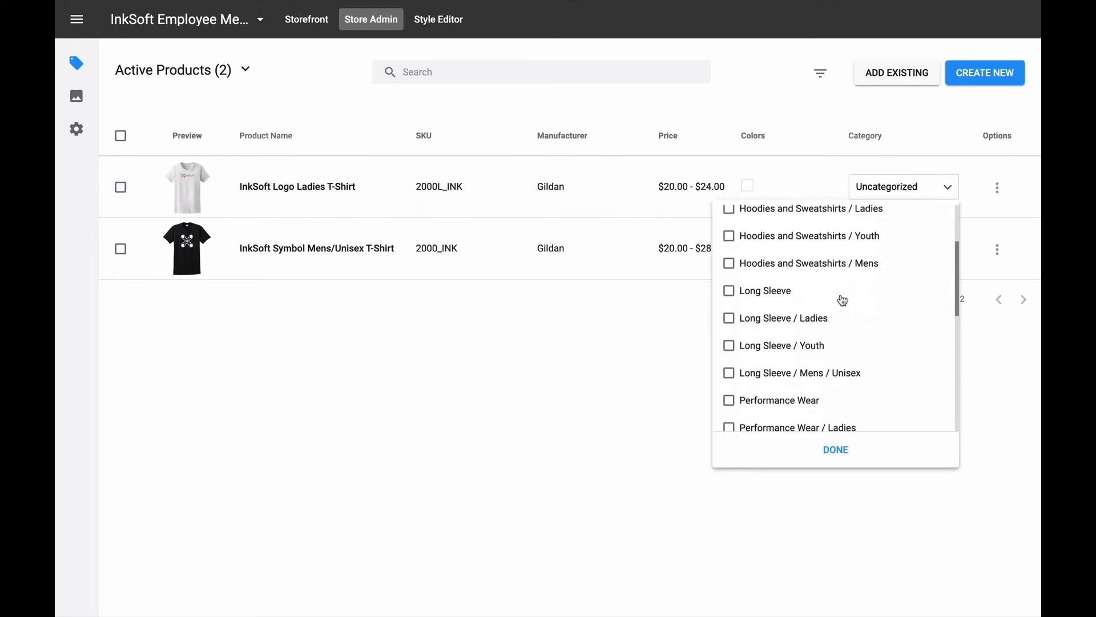
pyautogui.scroll(-3, 842, 300)
pyautogui.scroll(-2, 841, 300)
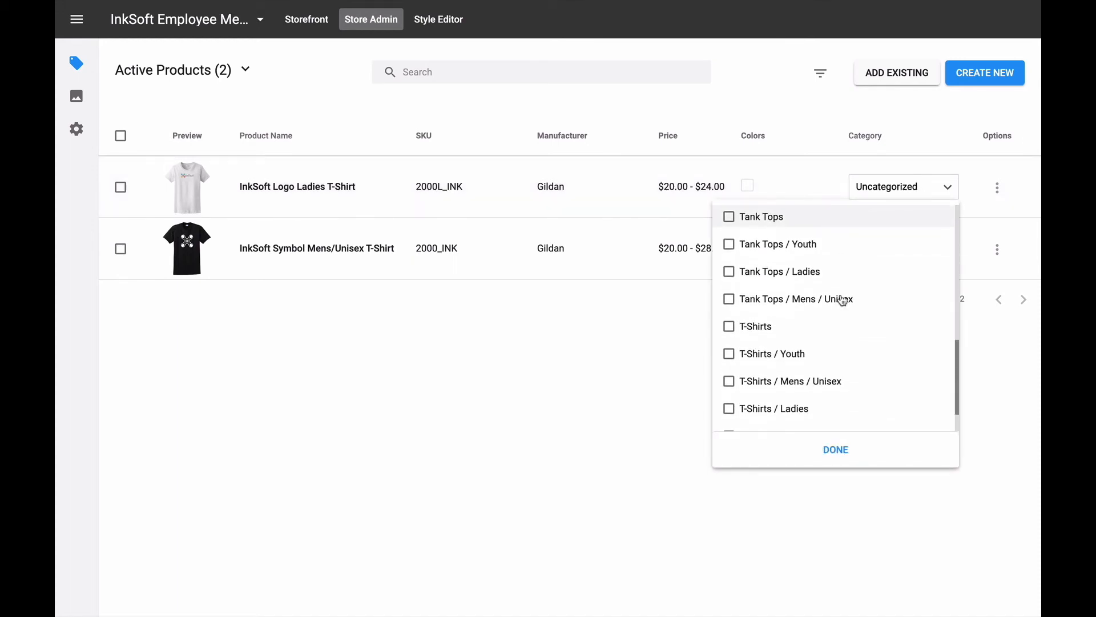
pyautogui.click(766, 330)
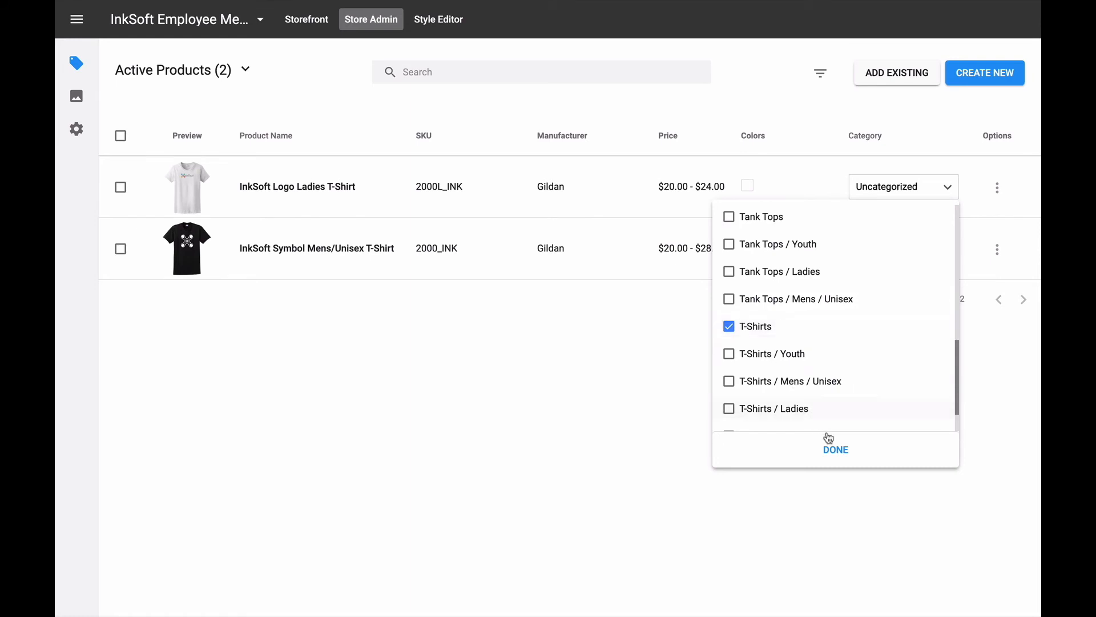
pyautogui.click(834, 450)
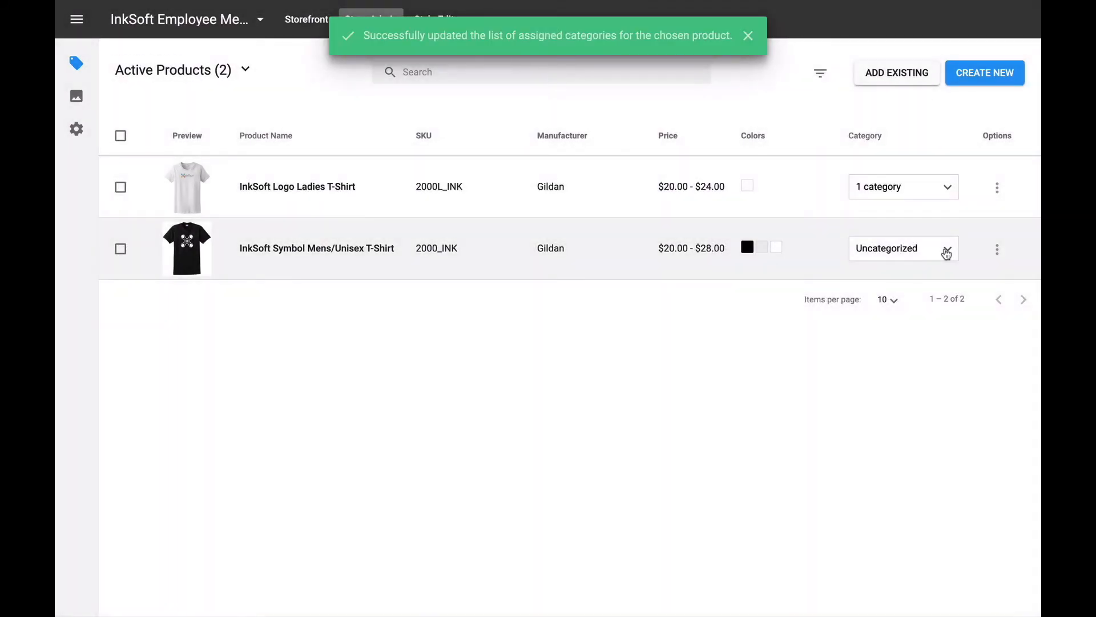
# Assign the InkSoft Symbol Mens/Unisex T-Shirt to the T-Shirts category.
pyautogui.click(946, 251)
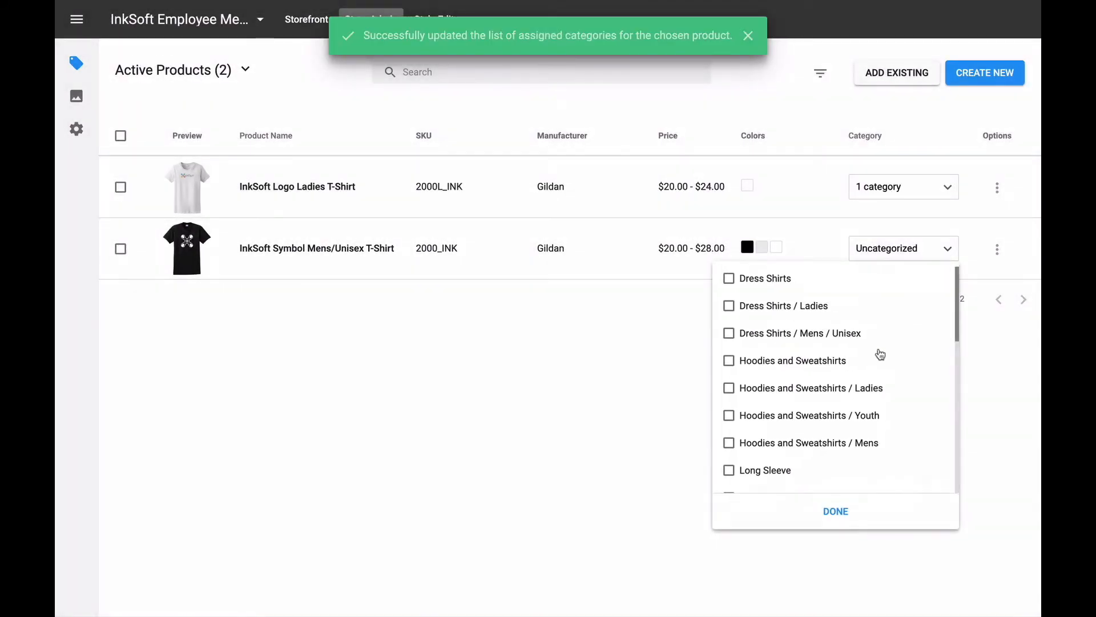
pyautogui.scroll(-3, 821, 393)
pyautogui.scroll(-5, 820, 394)
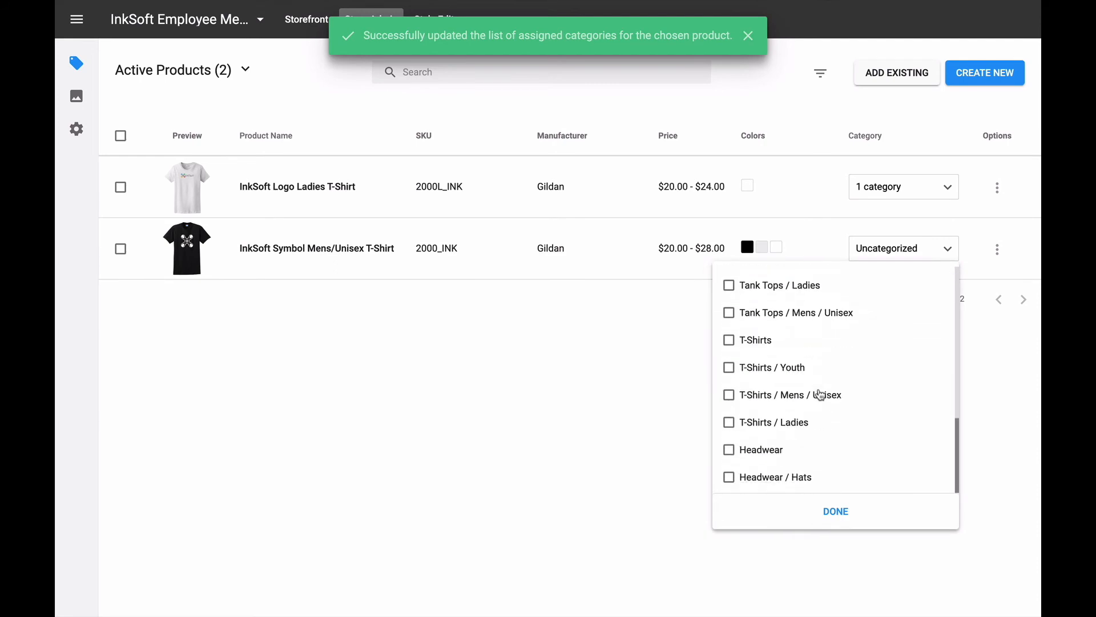
pyautogui.click(763, 343)
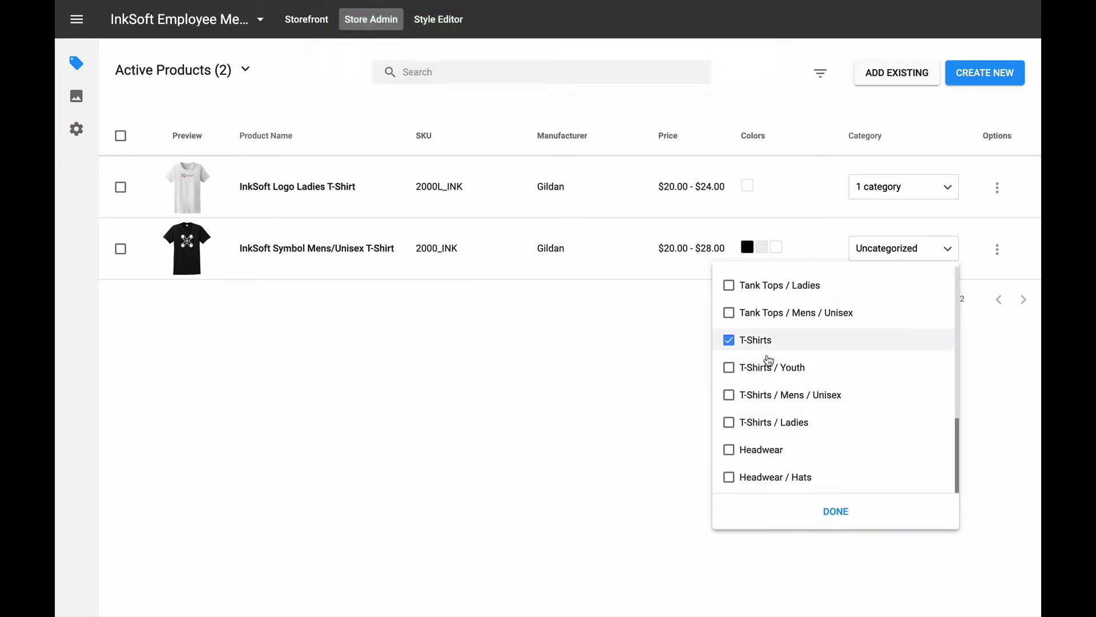
pyautogui.click(831, 512)
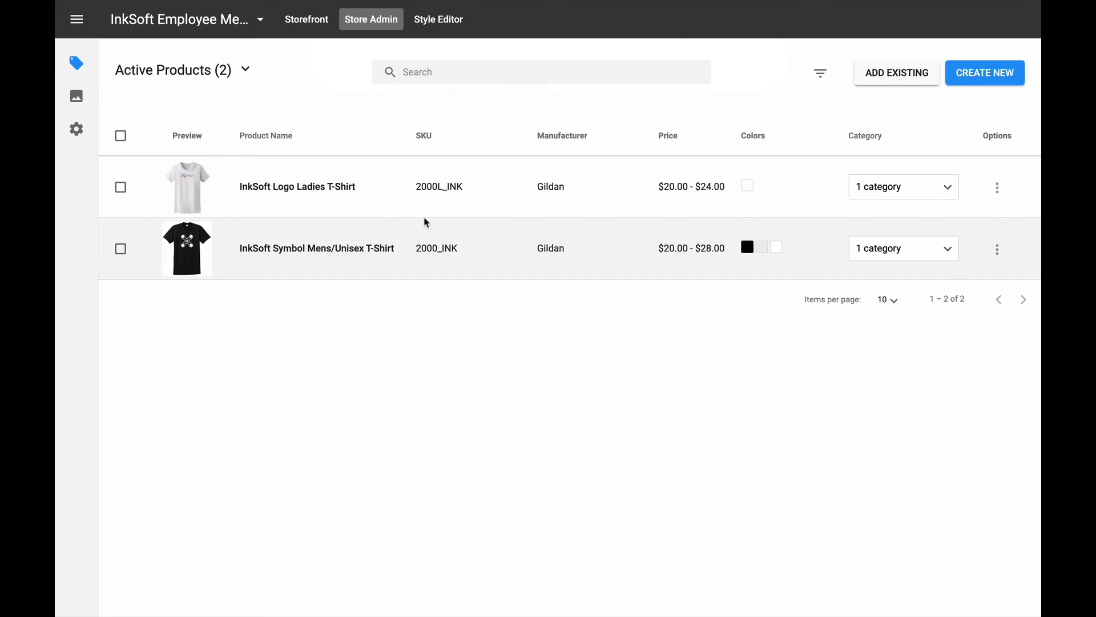
pyautogui.click(121, 189)
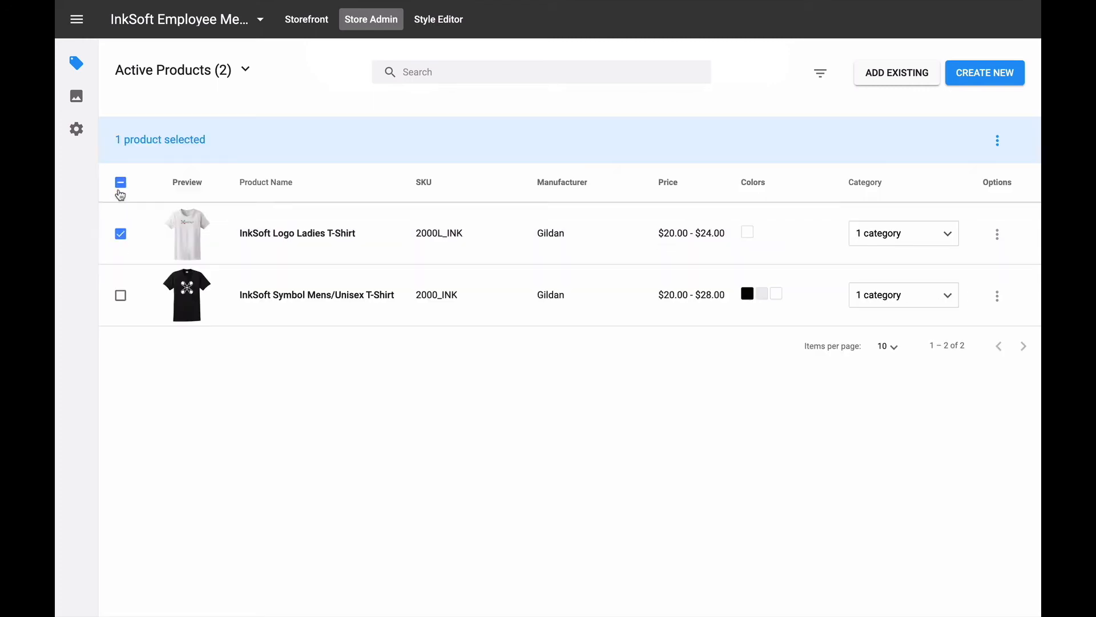
pyautogui.click(119, 295)
pyautogui.click(997, 143)
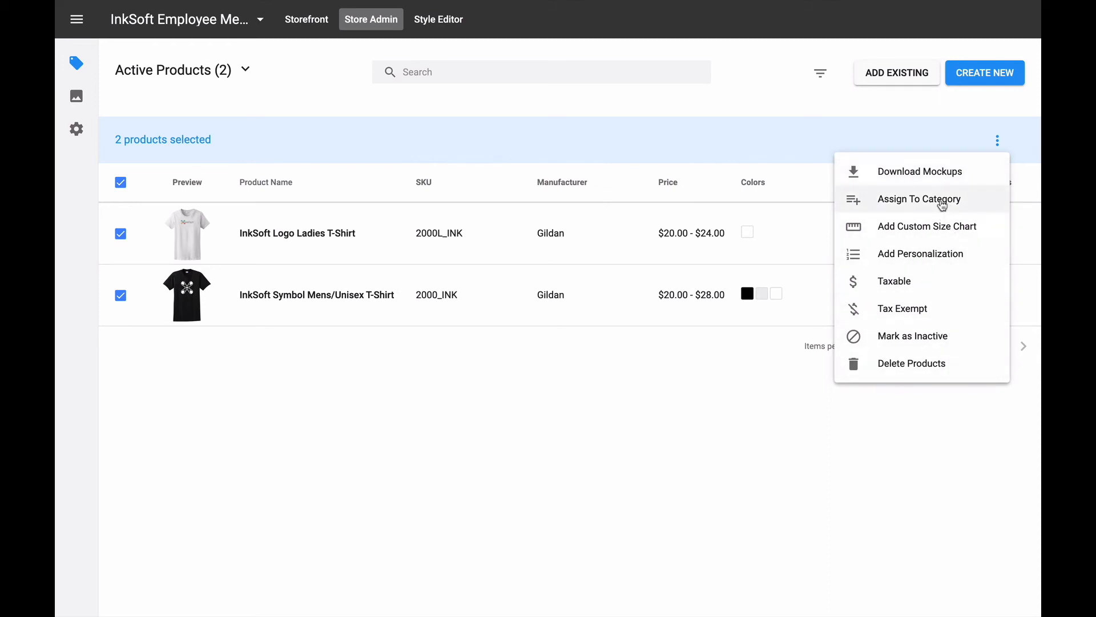
pyautogui.click(971, 204)
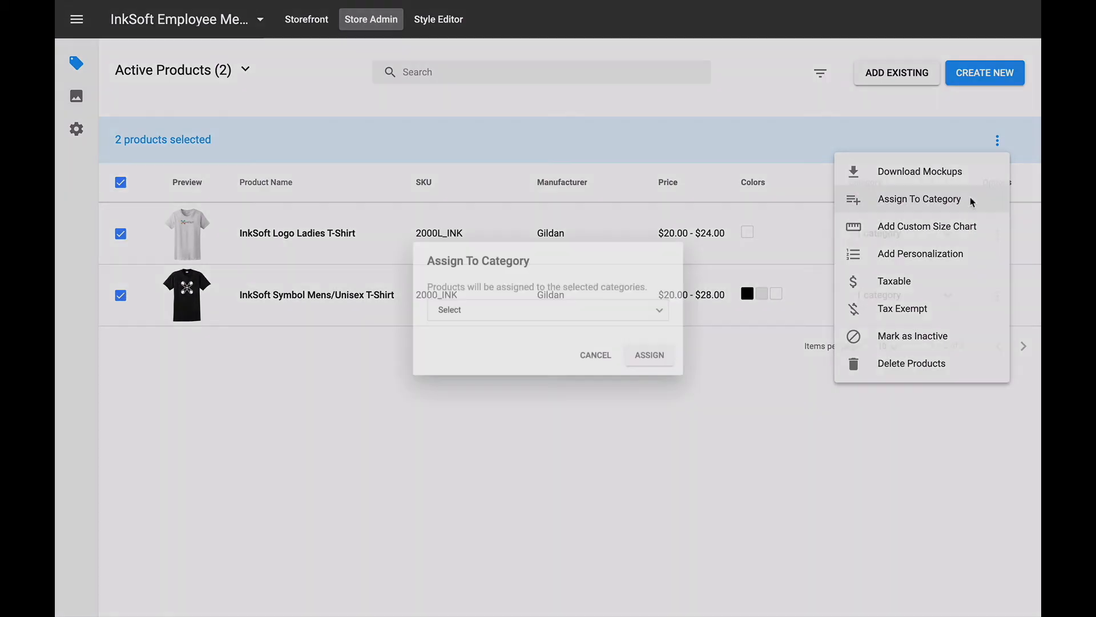
pyautogui.click(663, 310)
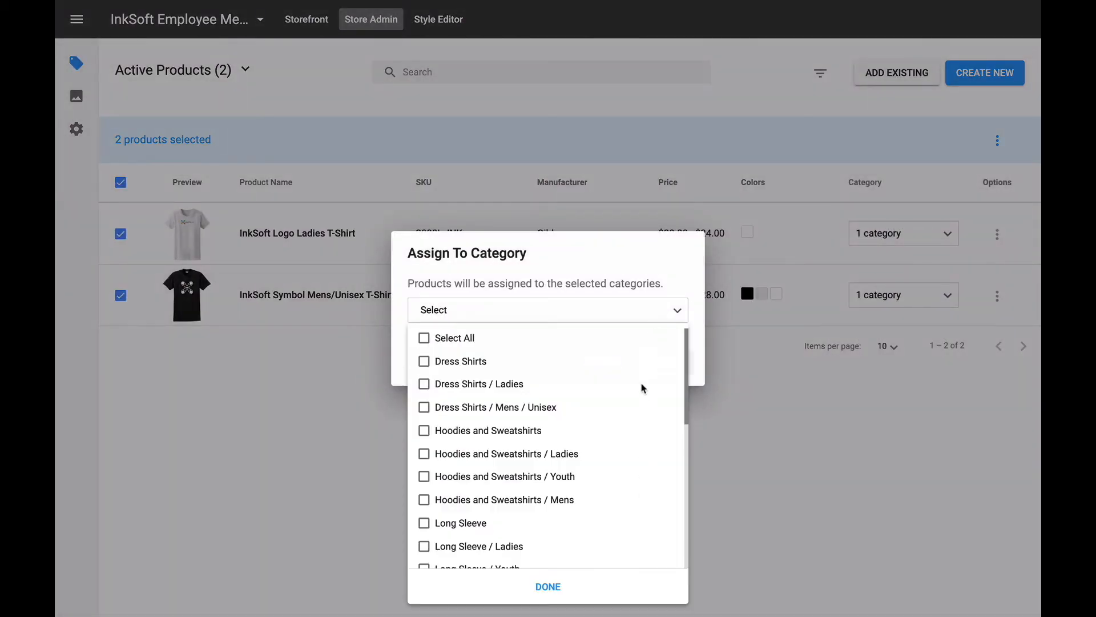
pyautogui.click(670, 283)
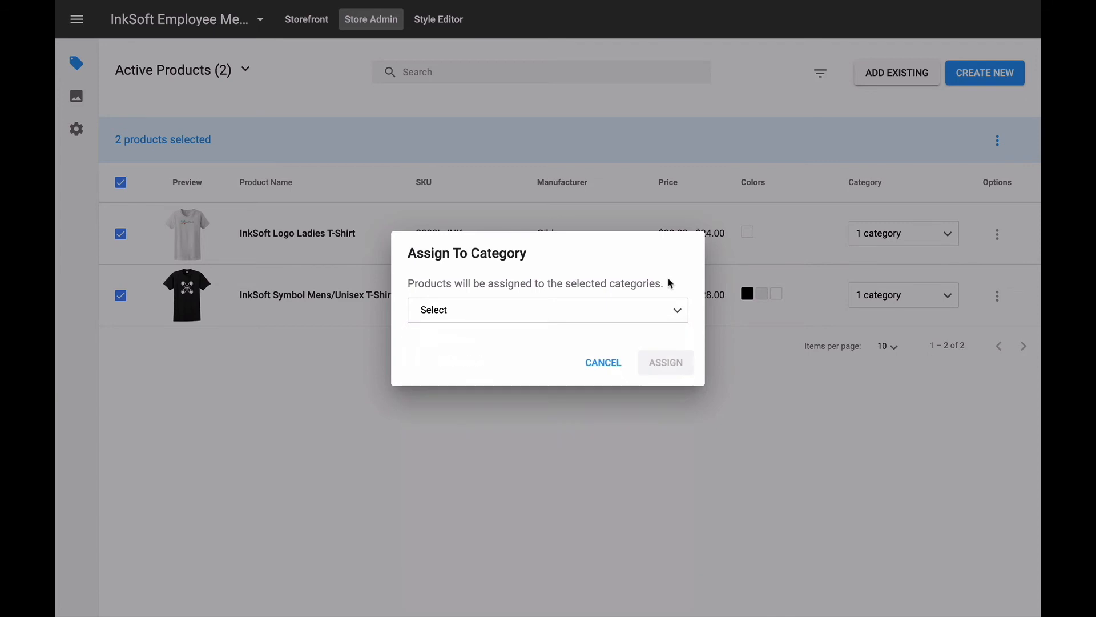
pyautogui.click(607, 363)
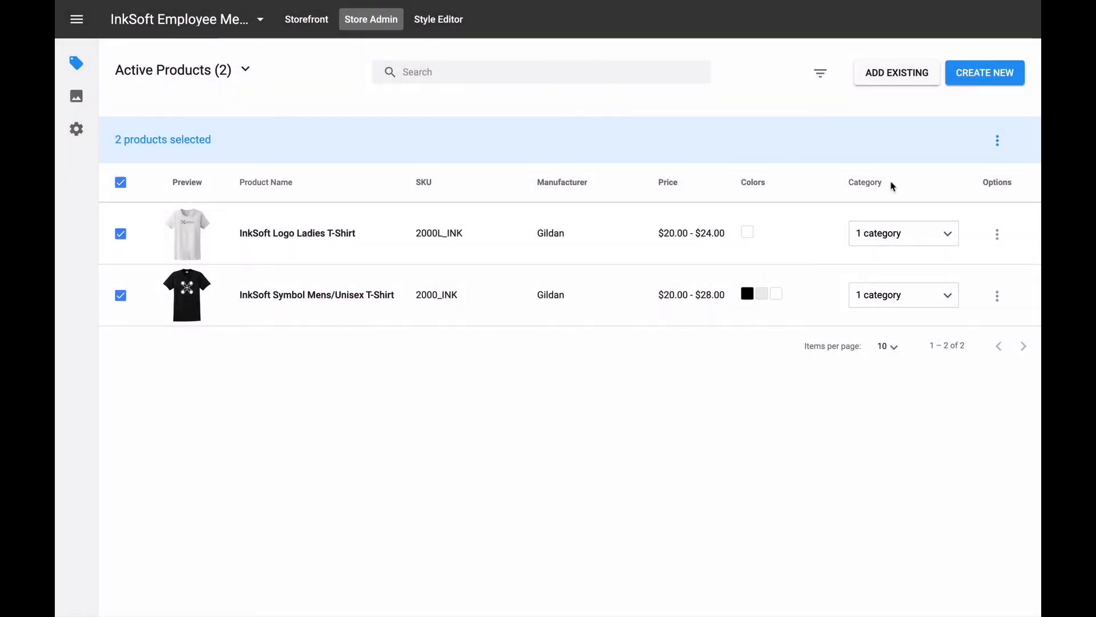
pyautogui.click(120, 182)
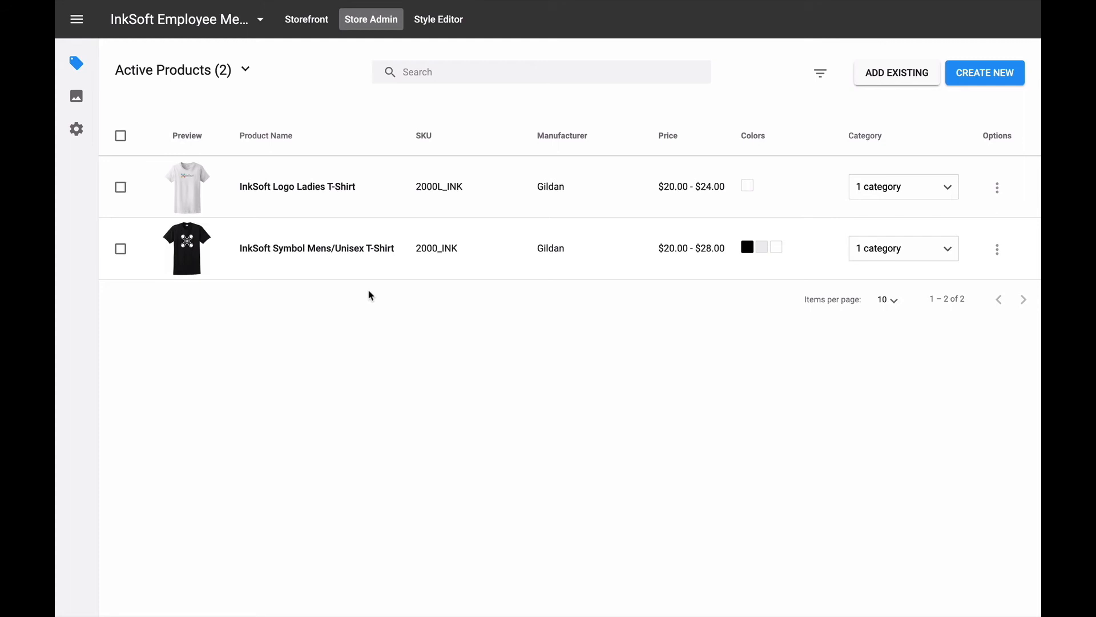
# Open the InkSoft Logo Ladies T-Shirt product for editing.
pyautogui.click(996, 191)
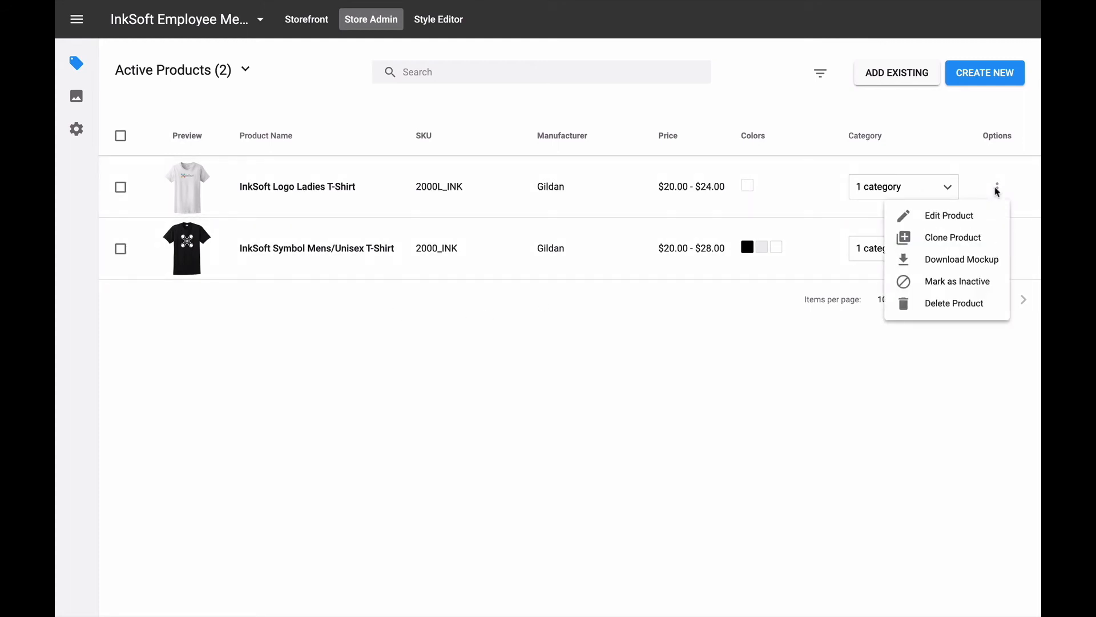
pyautogui.click(958, 222)
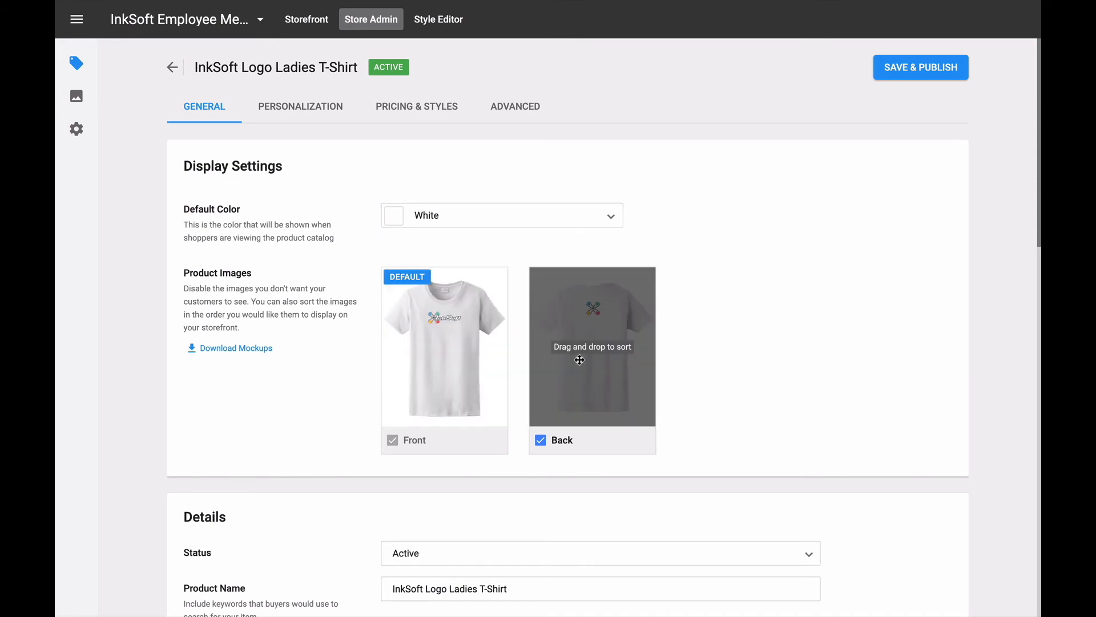
# Try making the back image the default and disabling the back view, restoring the original image order and visibility.
pyautogui.moveTo(581, 354); pyautogui.dragTo(443, 354)
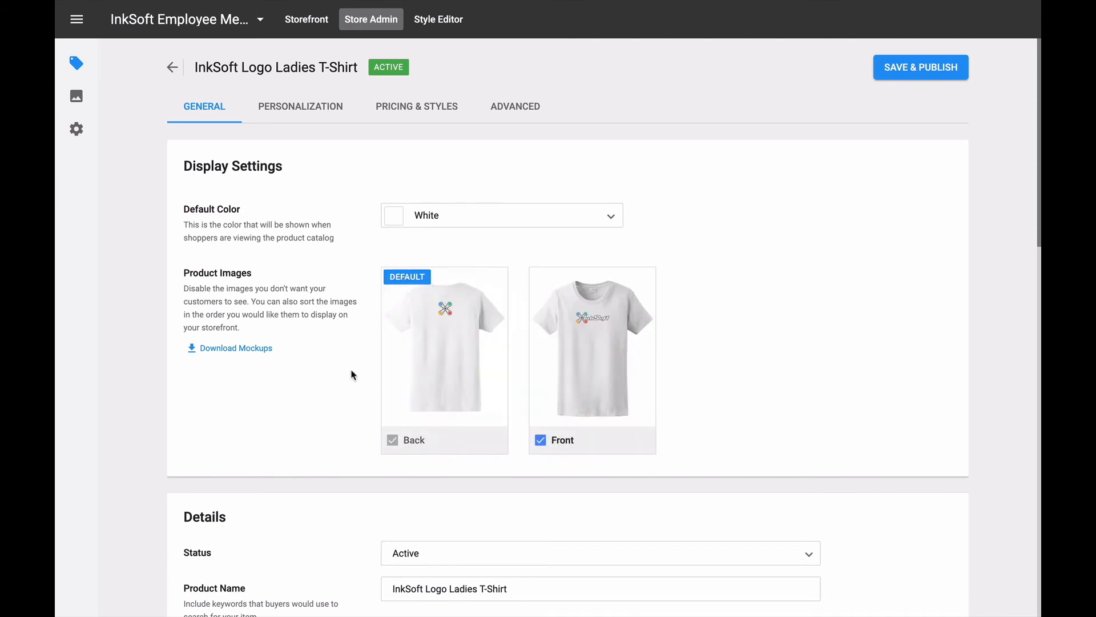
pyautogui.moveTo(471, 378); pyautogui.dragTo(594, 366)
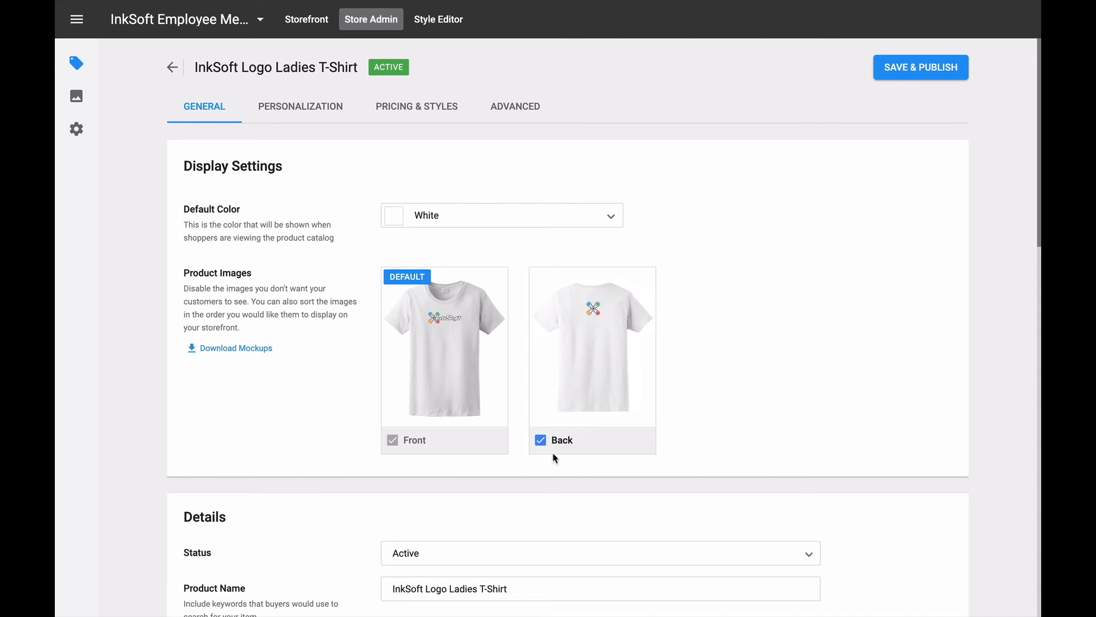
pyautogui.click(541, 442)
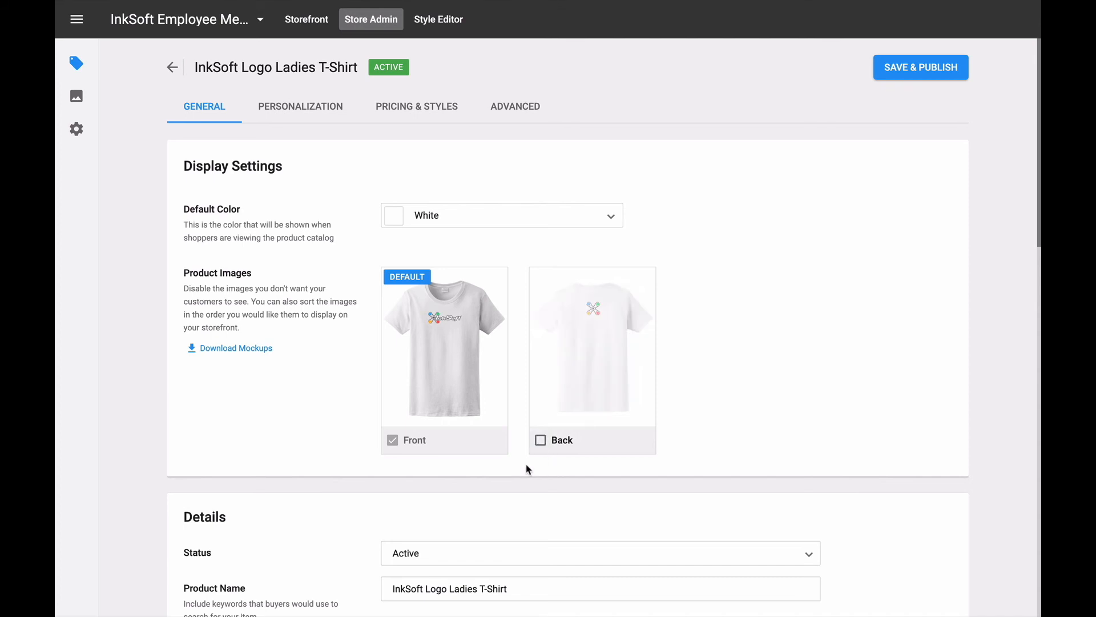
pyautogui.click(541, 441)
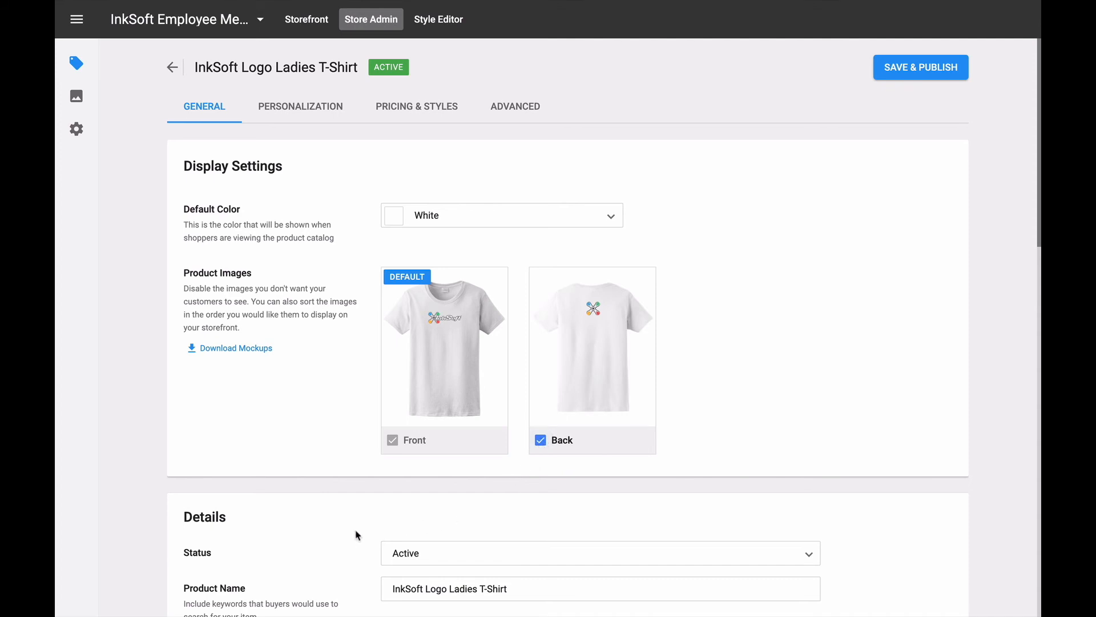
# Review the ladies T-shirt's description, search tags, SKU, category and available sizes, including the active styles for size M.
pyautogui.scroll(-3, 326, 534)
pyautogui.scroll(-3, 328, 537)
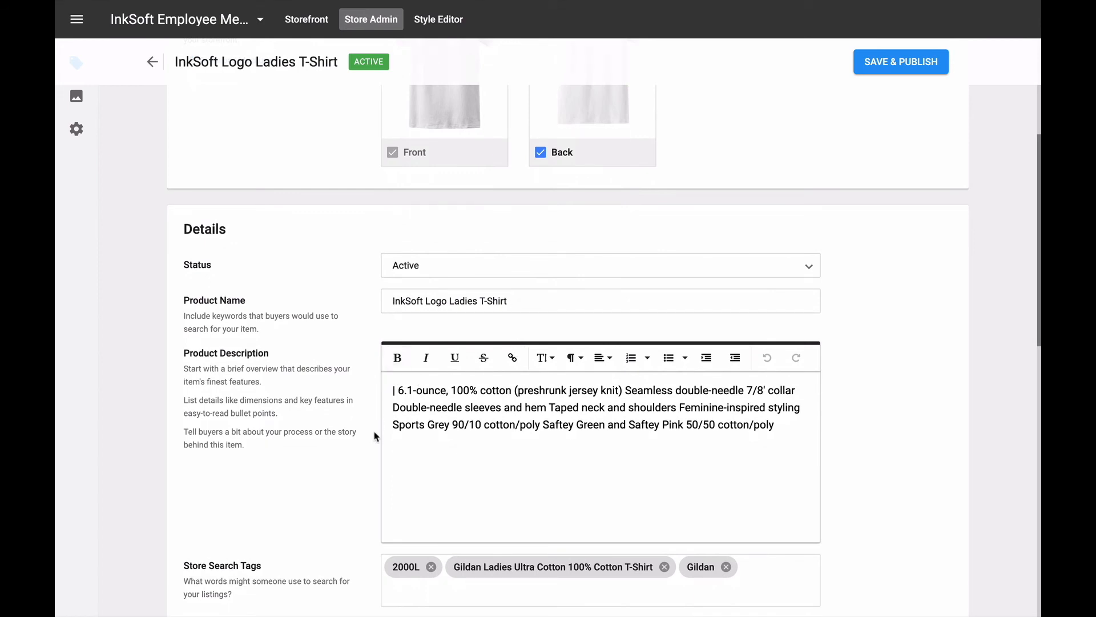
pyautogui.scroll(-4, 417, 440)
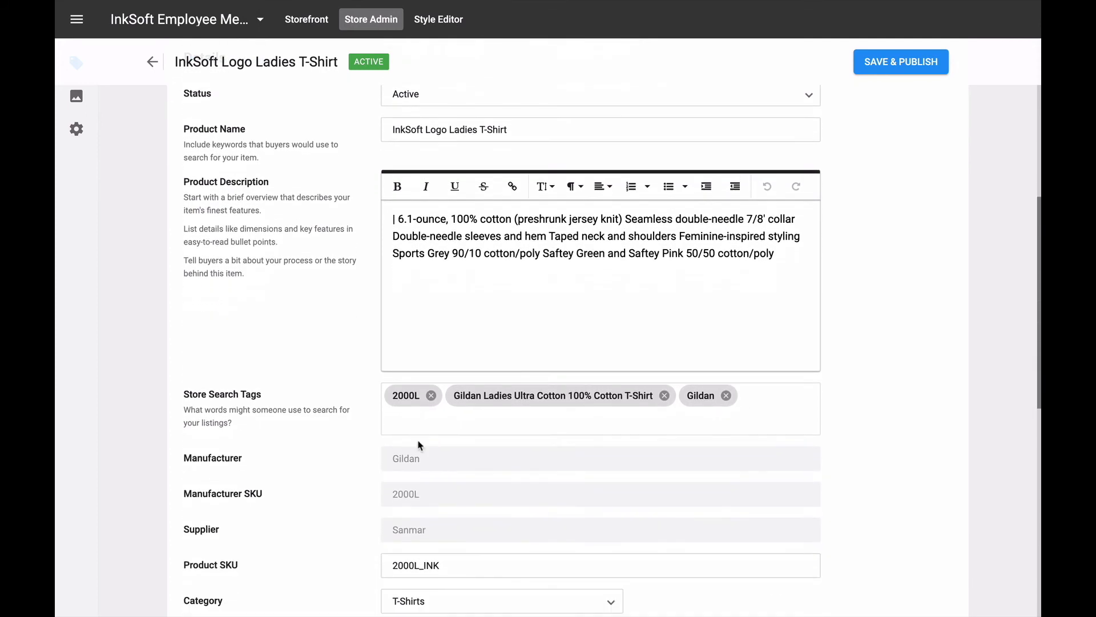
pyautogui.scroll(-1, 417, 445)
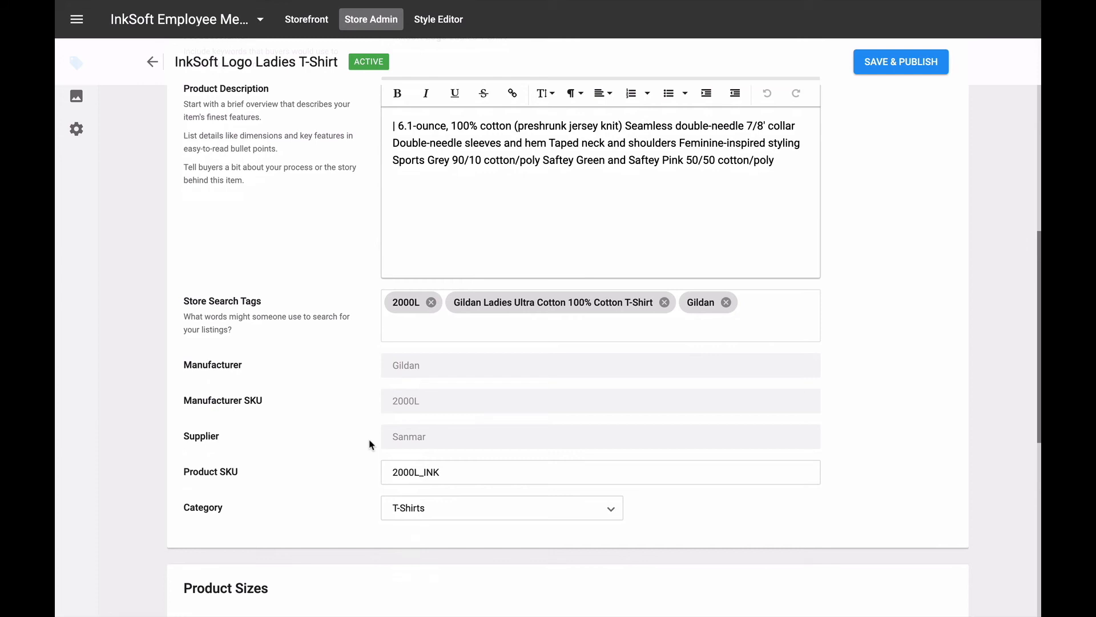
pyautogui.scroll(-7, 370, 444)
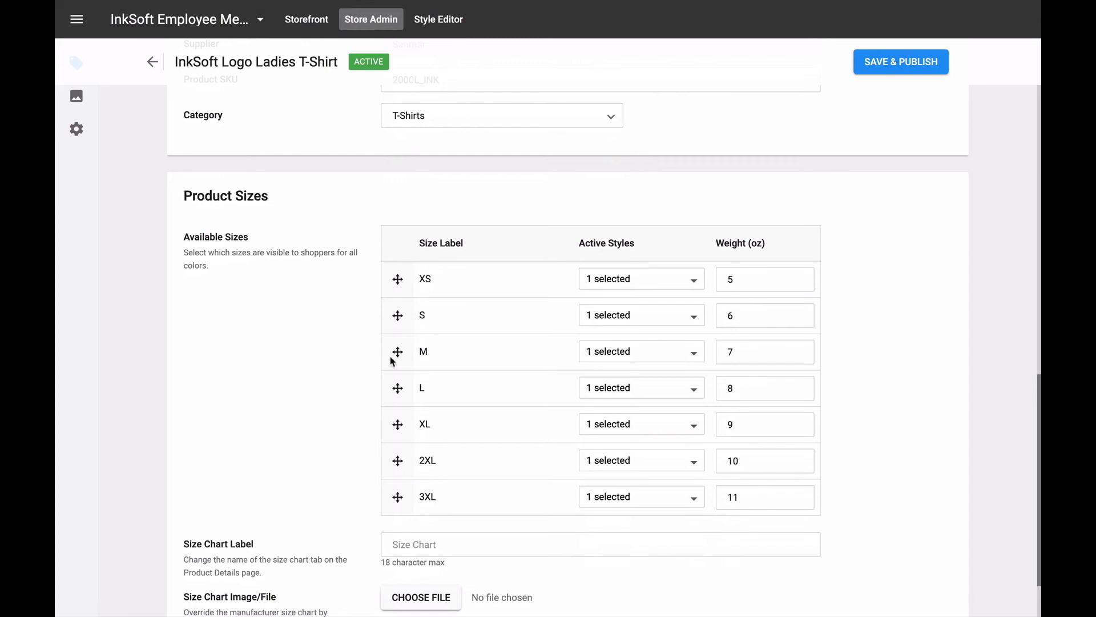
pyautogui.click(649, 352)
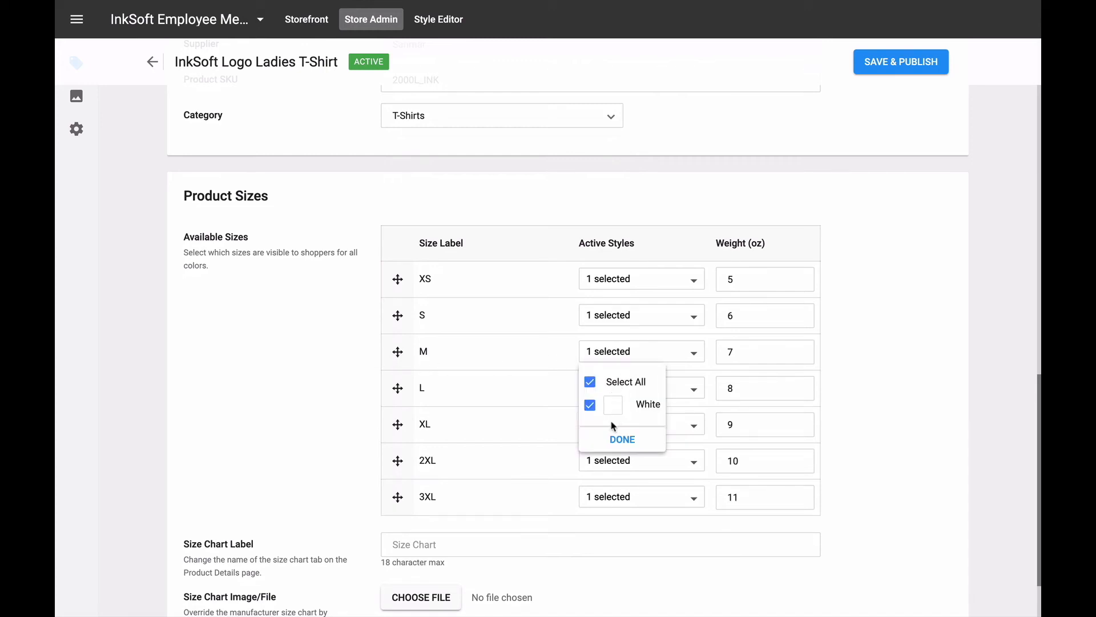
pyautogui.click(621, 439)
pyautogui.click(769, 428)
pyautogui.click(829, 432)
# Set the ladies T-shirt's size chart label to Size Chart.
pyautogui.scroll(-2, 829, 432)
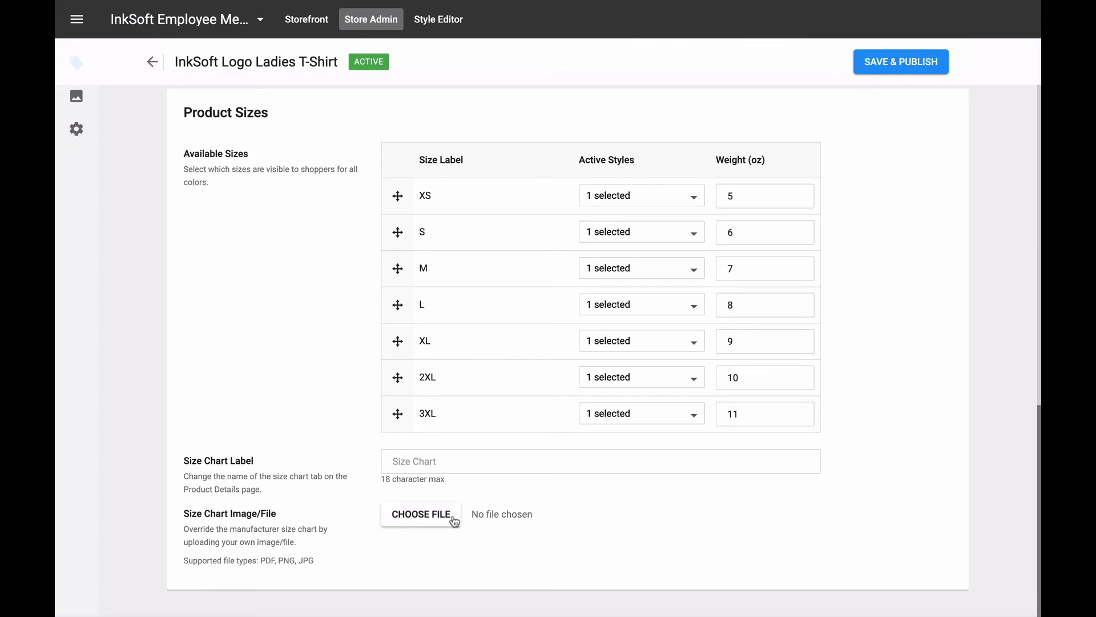
pyautogui.click(403, 457)
pyautogui.write('Si')
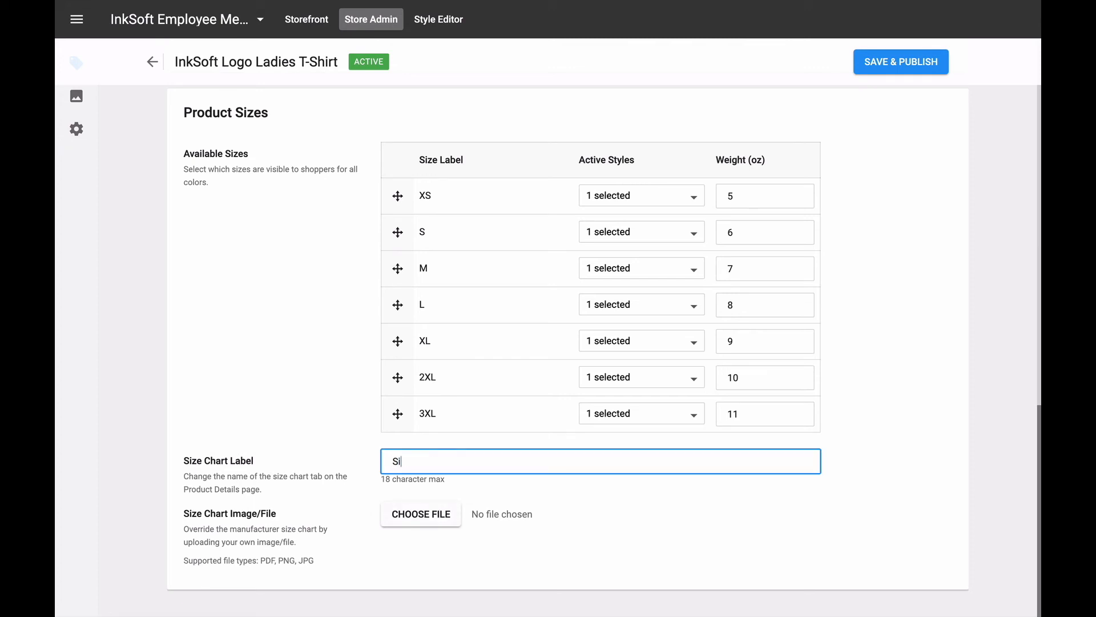
pyautogui.write('ze Chart')
pyautogui.click(464, 489)
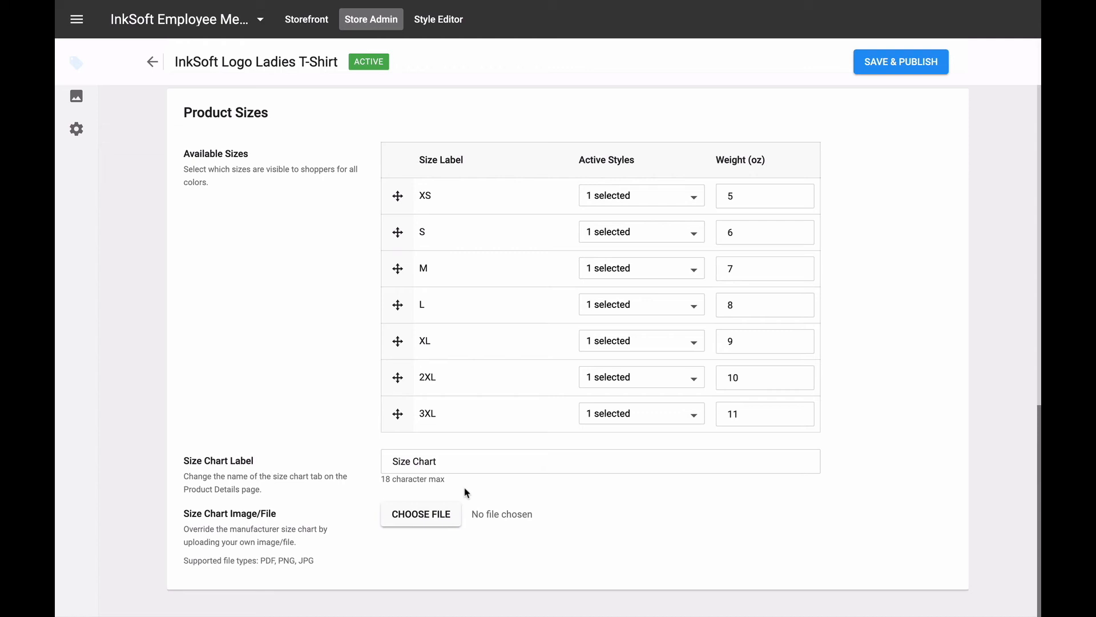
# Save and publish the ladies T-shirt's settings, and begin a custom personalization field labelled Name.
pyautogui.click(879, 66)
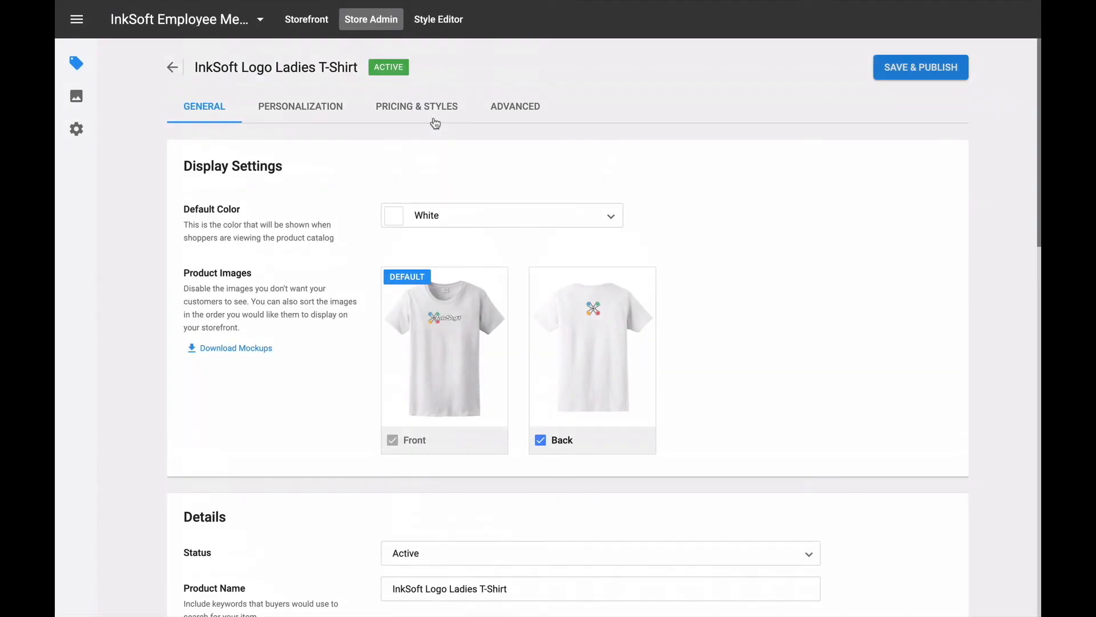
pyautogui.click(297, 109)
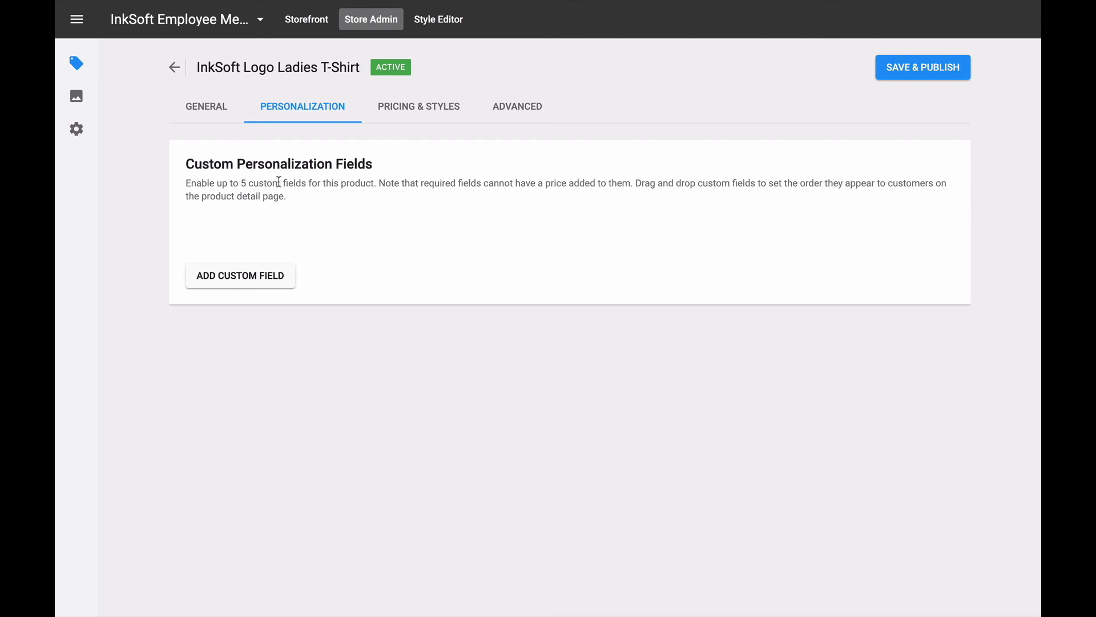
pyautogui.click(259, 284)
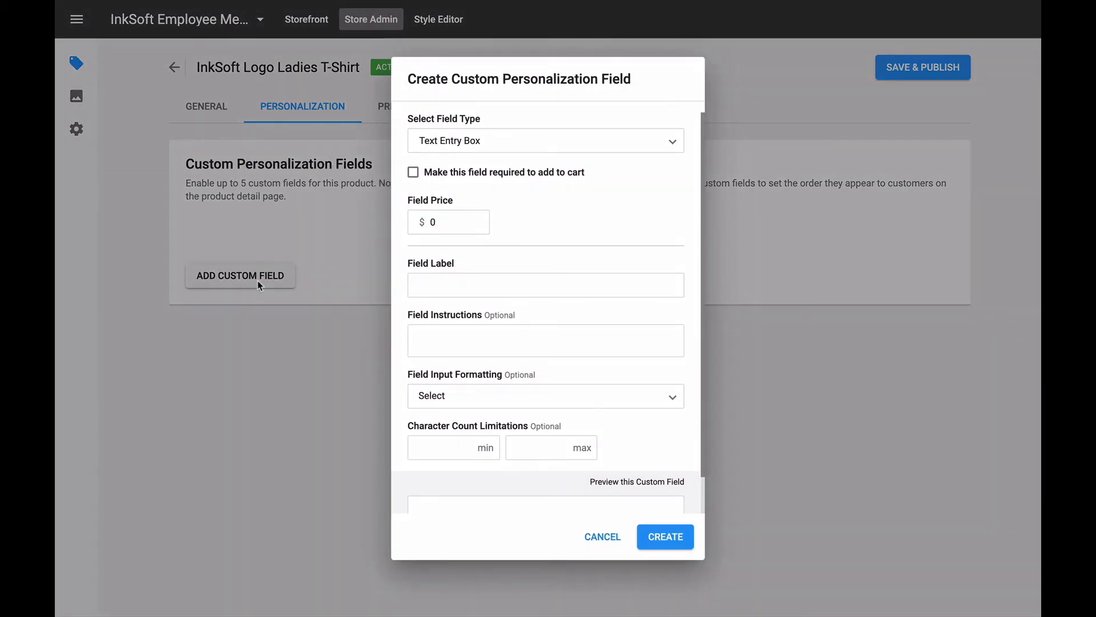
pyautogui.click(419, 282)
pyautogui.write('Name')
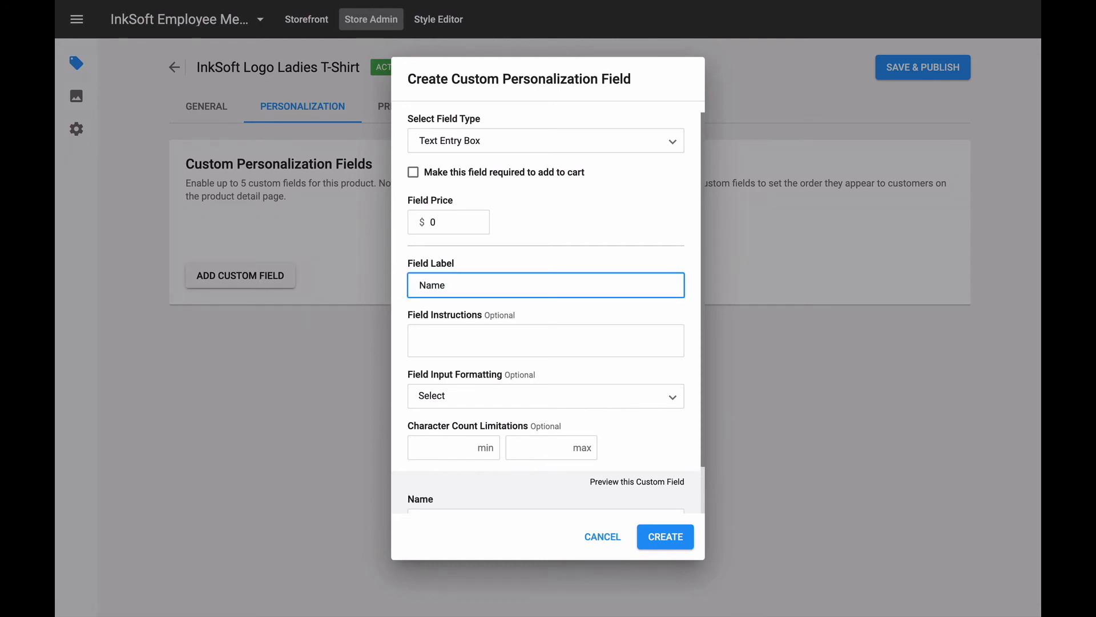
# Set the Name field's instructions to "Please enter the name you would like printed." and check the available input formatting options.
pyautogui.click(425, 335)
pyautogui.write('Please ')
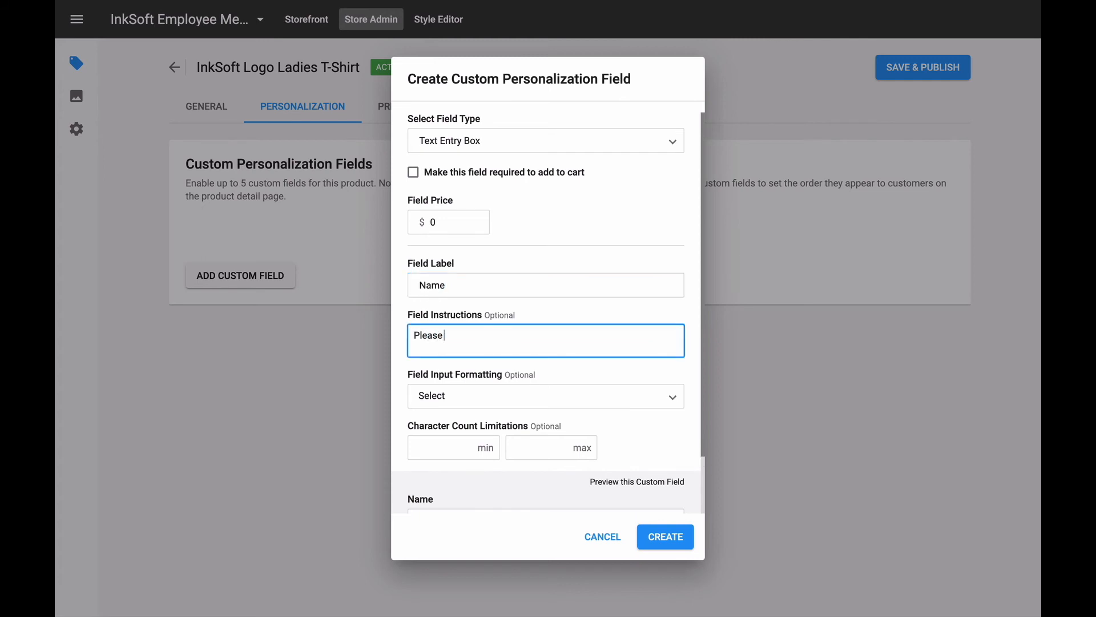
pyautogui.write('enter the name you would like ')
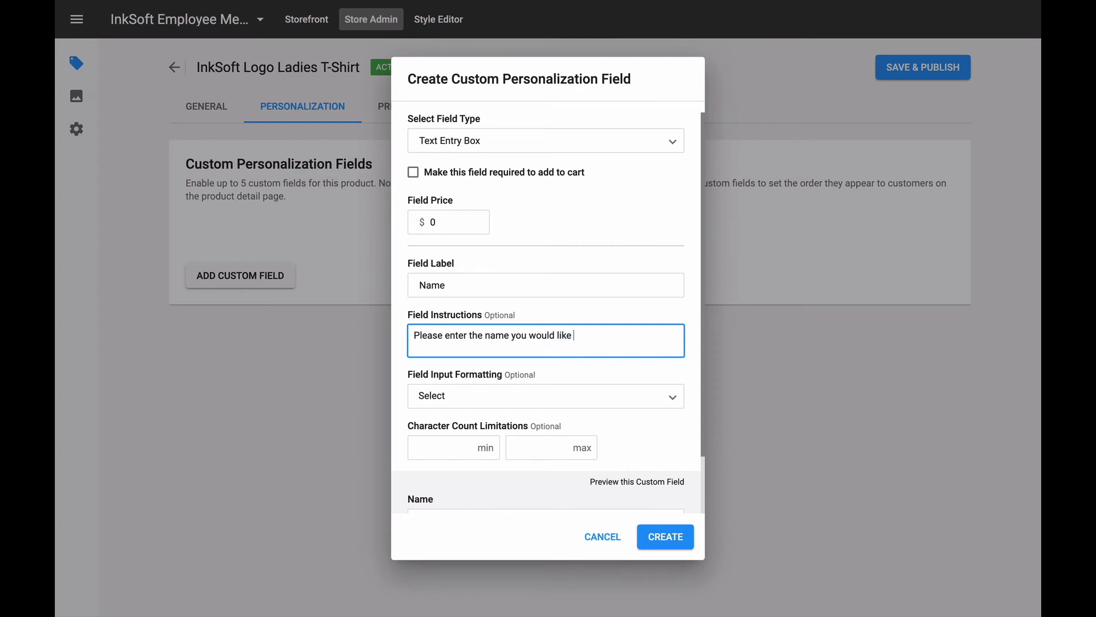
pyautogui.write('printed.')
pyautogui.click(553, 375)
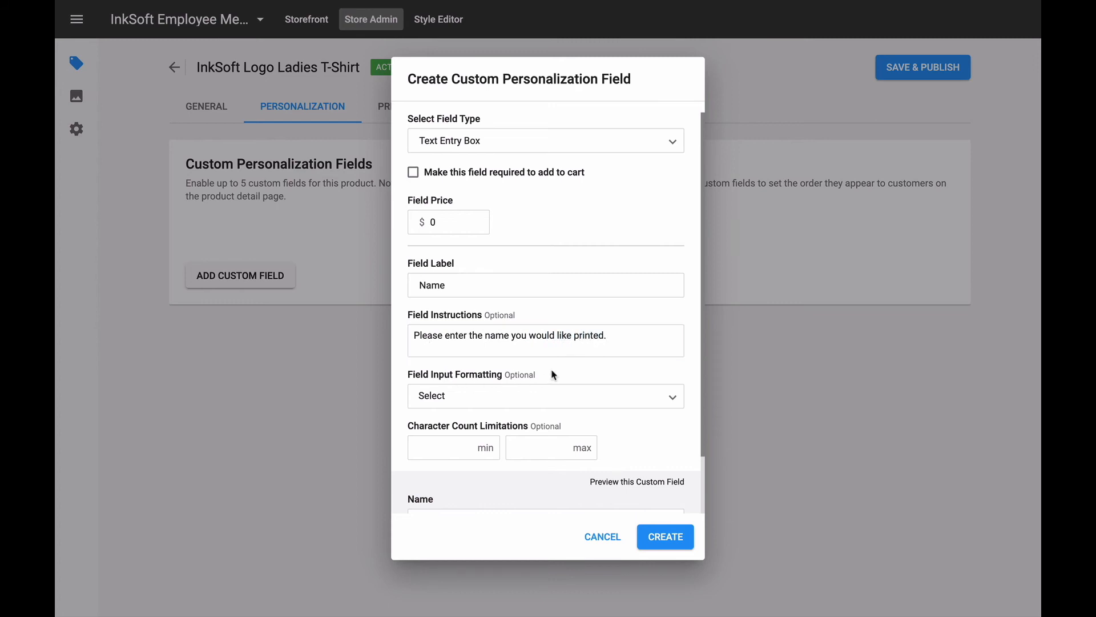
pyautogui.scroll(-2, 553, 375)
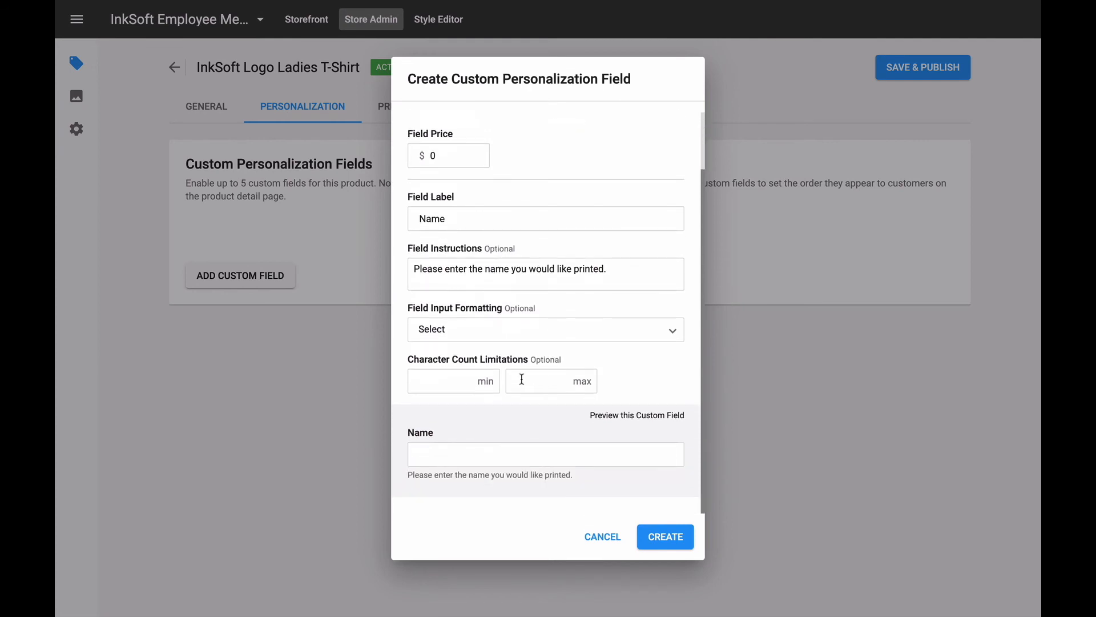
pyautogui.click(481, 336)
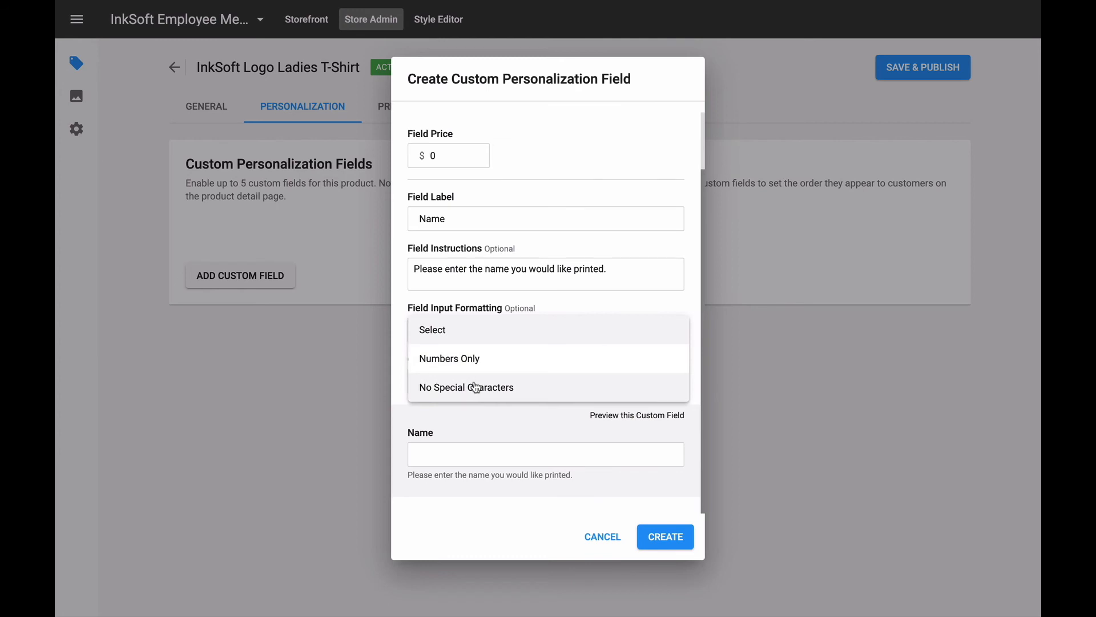
pyautogui.click(394, 374)
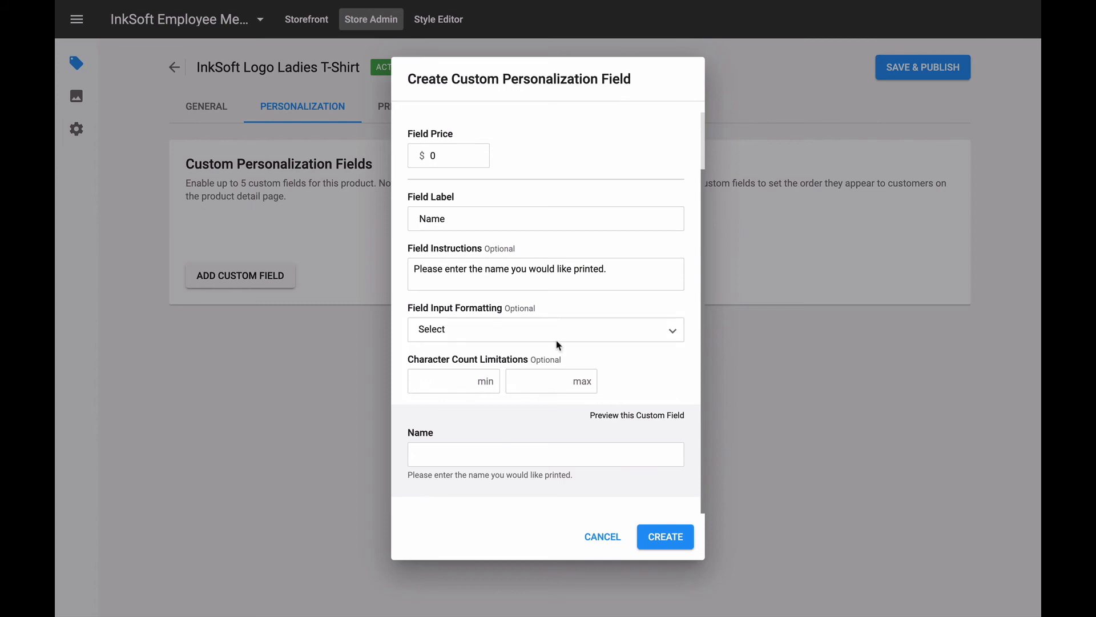
# Try a field price of $3.50 for the Name field, and try making the field required to add to cart.
pyautogui.scroll(2, 543, 214)
pyautogui.doubleClick(452, 221)
pyautogui.write('3.50')
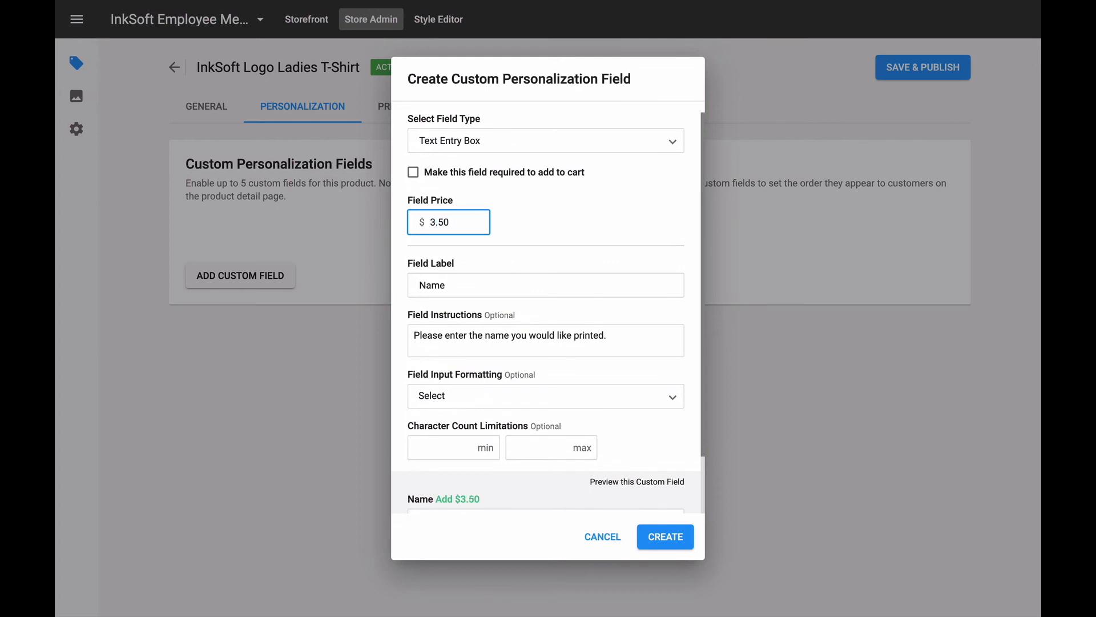
pyautogui.click(499, 214)
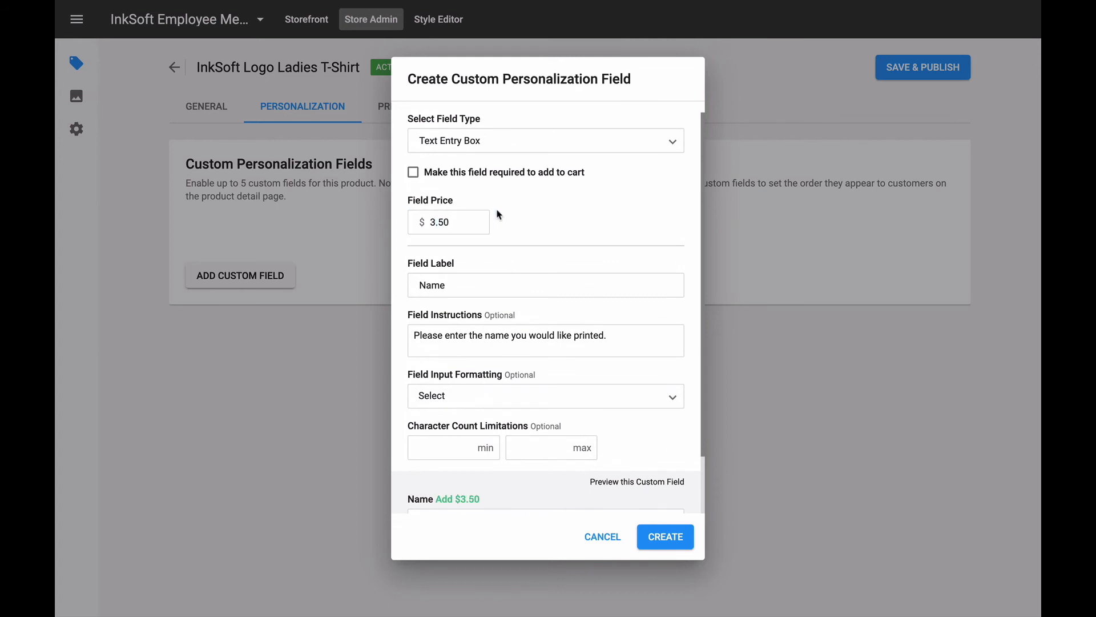
pyautogui.click(414, 173)
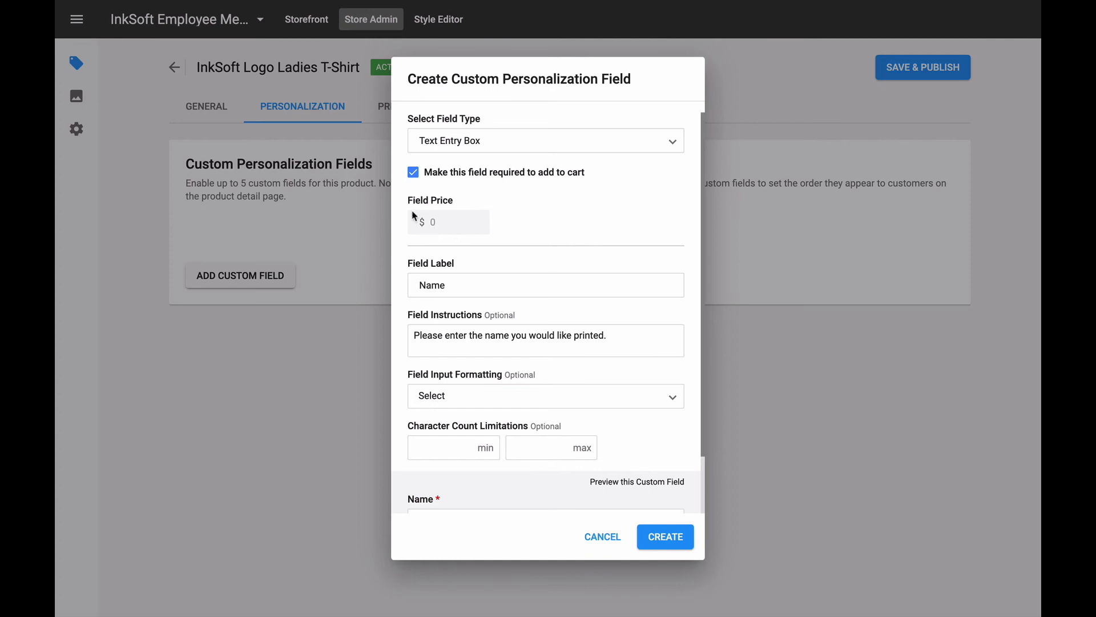
pyautogui.click(413, 172)
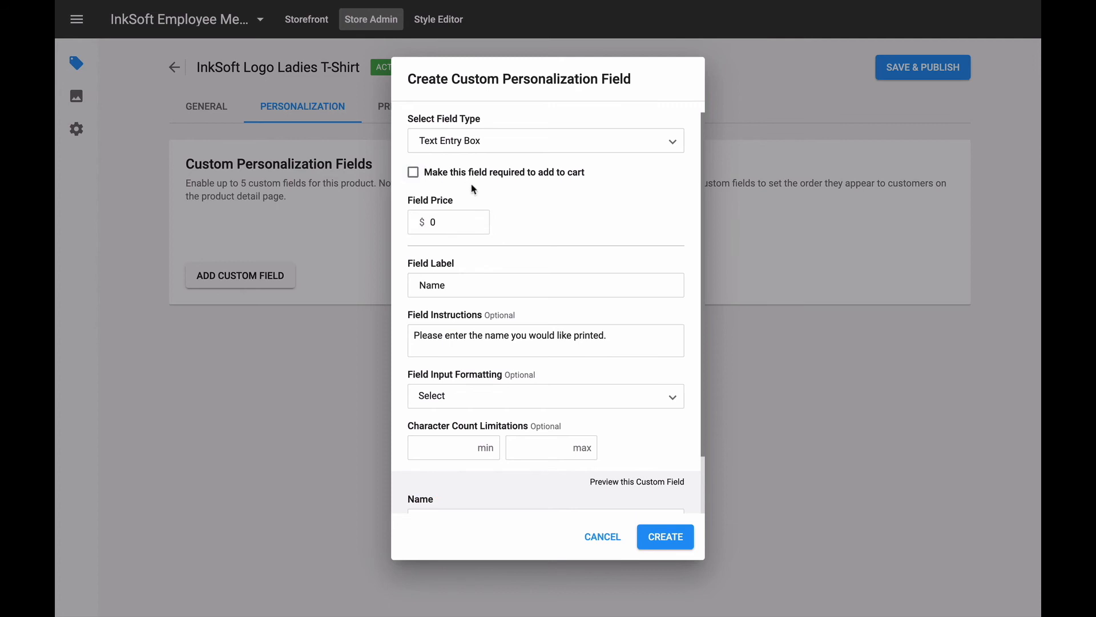
# Check the available field types, keep Text Entry Box, and create the Name personalization field.
pyautogui.click(523, 143)
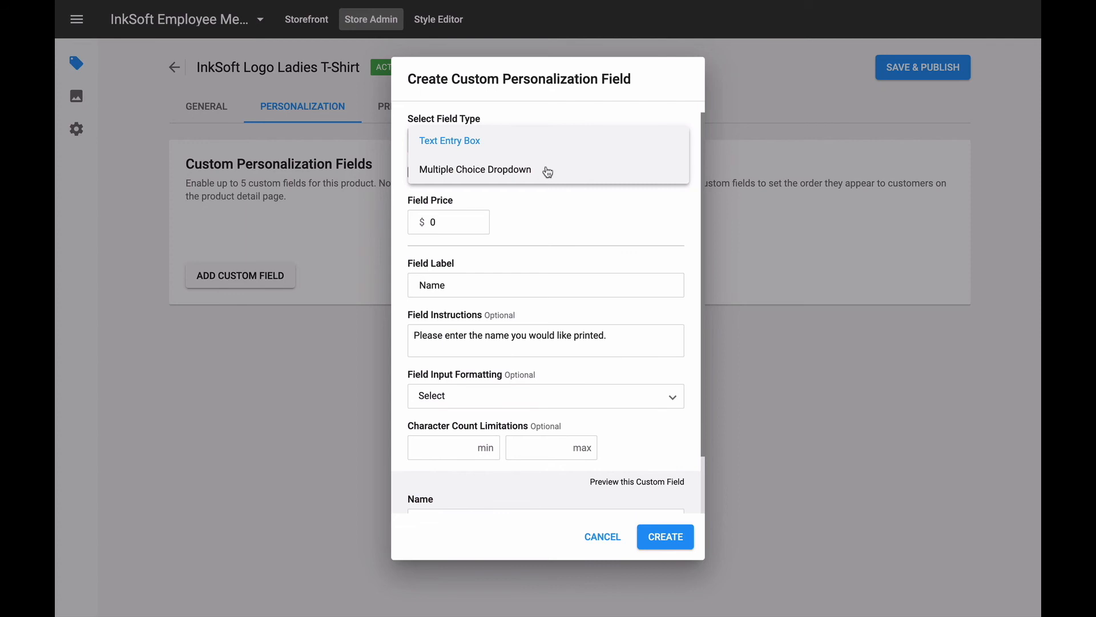
pyautogui.click(505, 213)
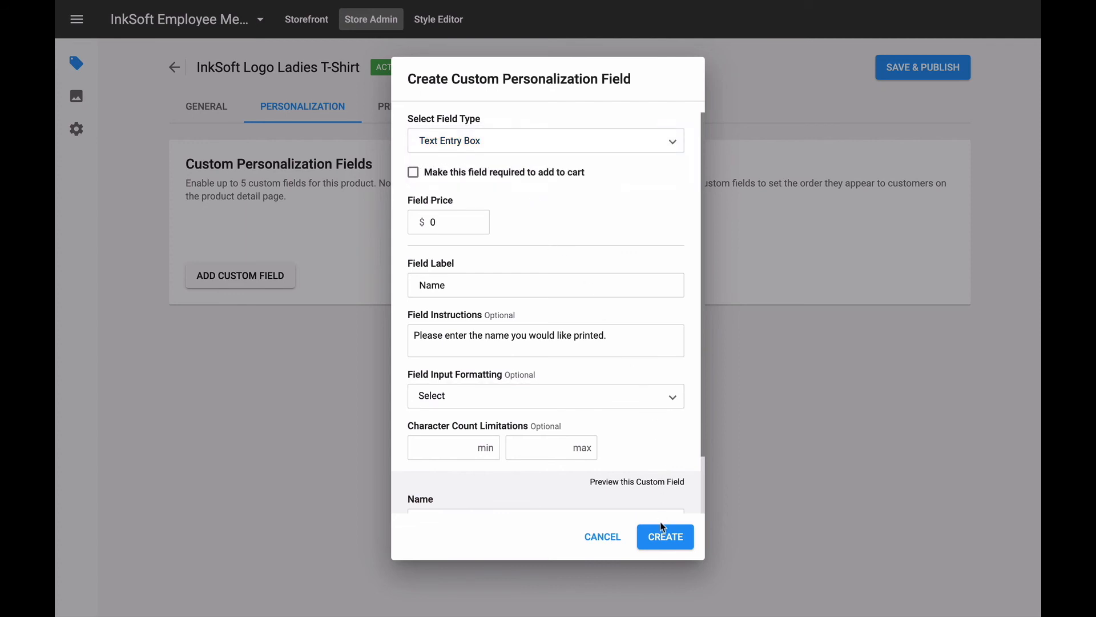
pyautogui.click(663, 537)
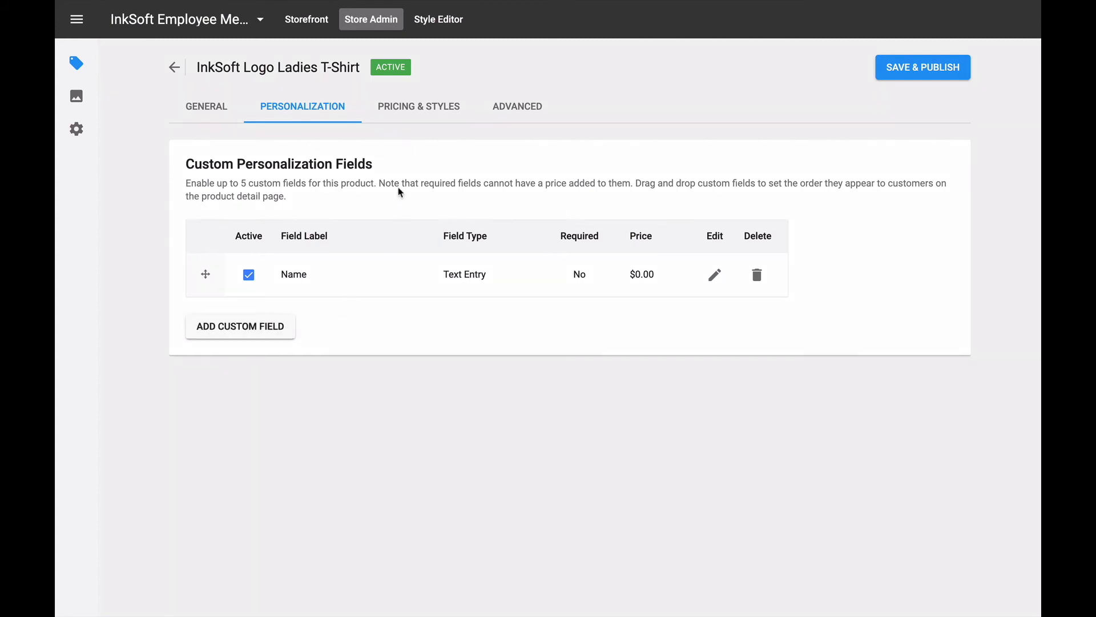
# Review the ladies T-shirt's pricing and inventory options, and the White style's order minimum, sale setting and size prices.
pyautogui.click(410, 113)
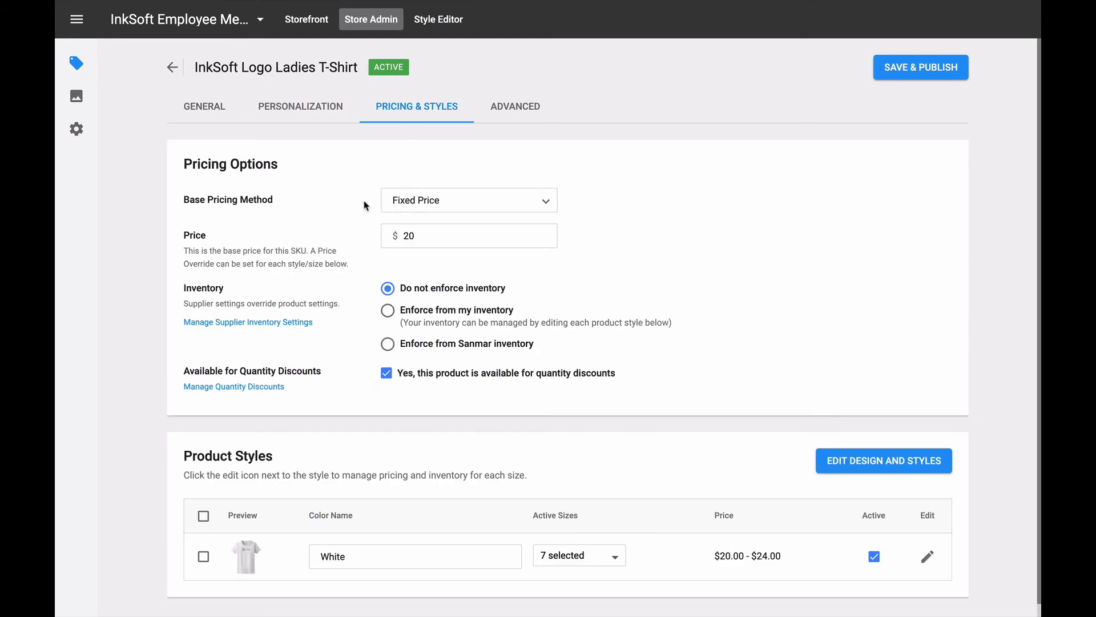
pyautogui.click(424, 232)
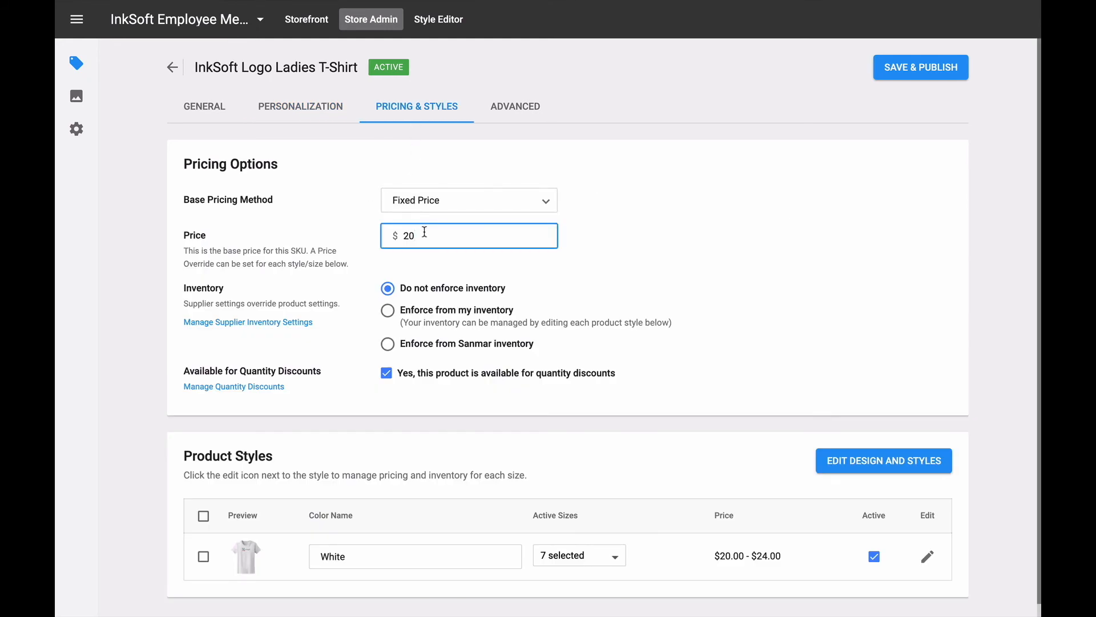
pyautogui.click(414, 267)
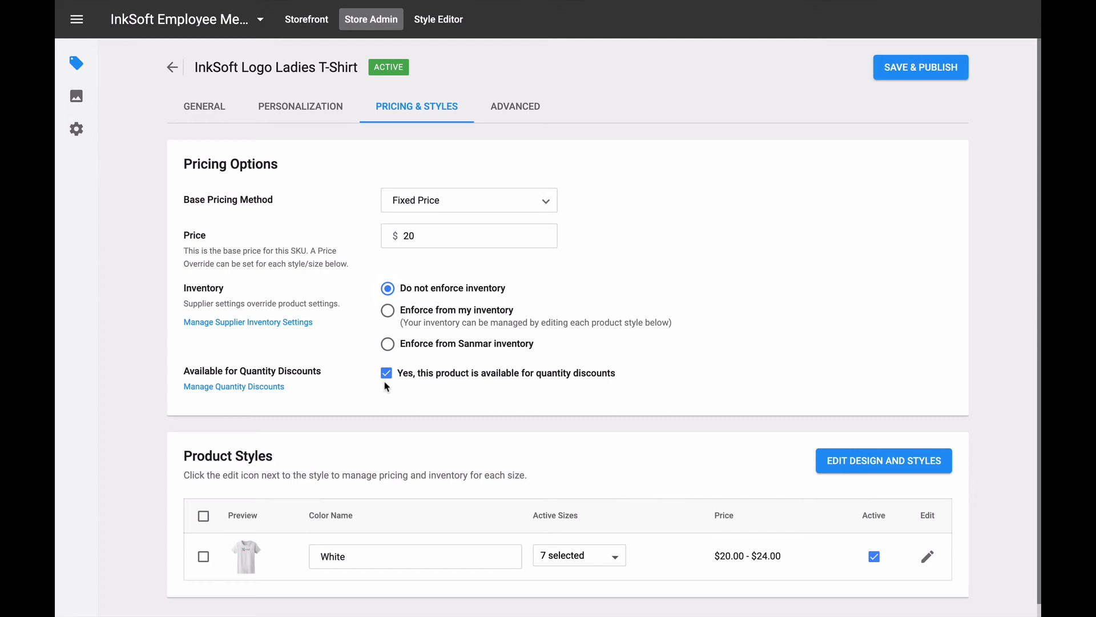
pyautogui.click(928, 560)
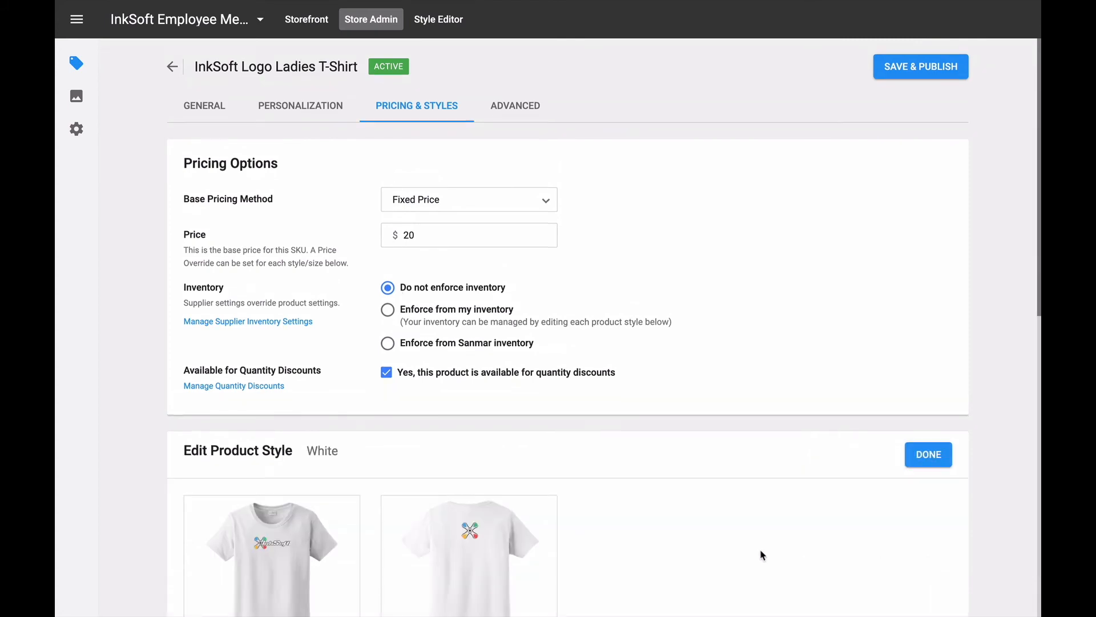
pyautogui.scroll(-10, 761, 554)
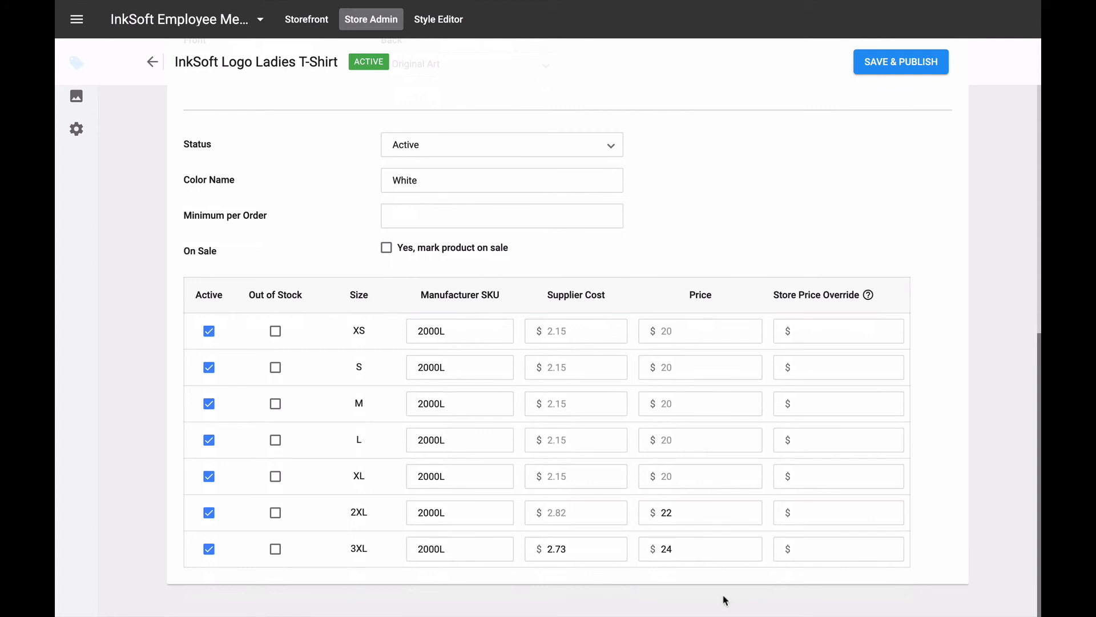
pyautogui.click(388, 248)
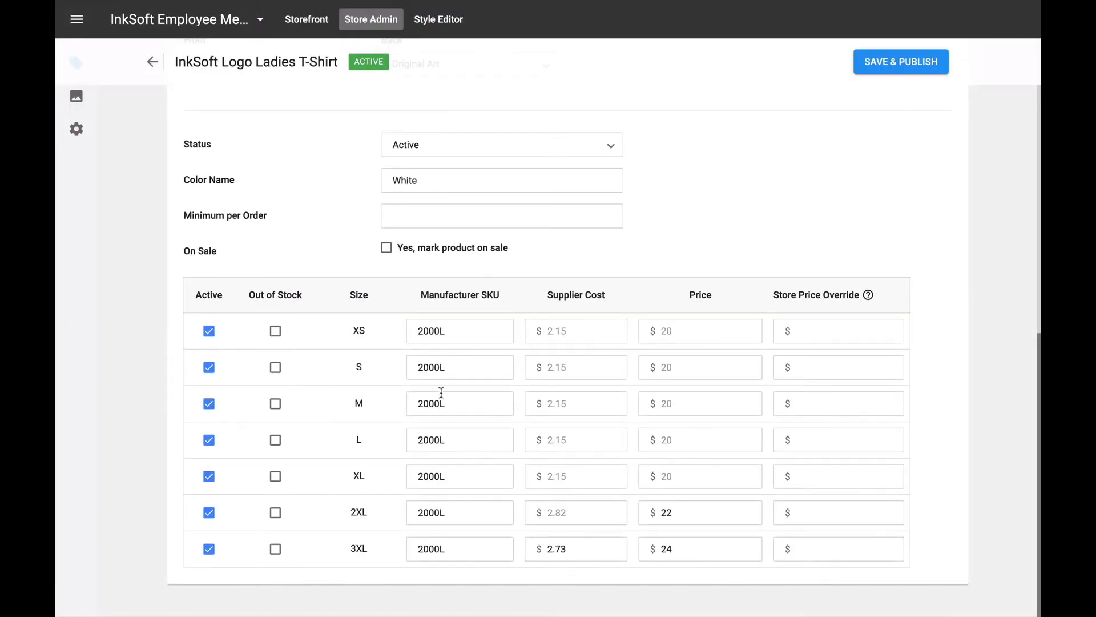
pyautogui.click(392, 217)
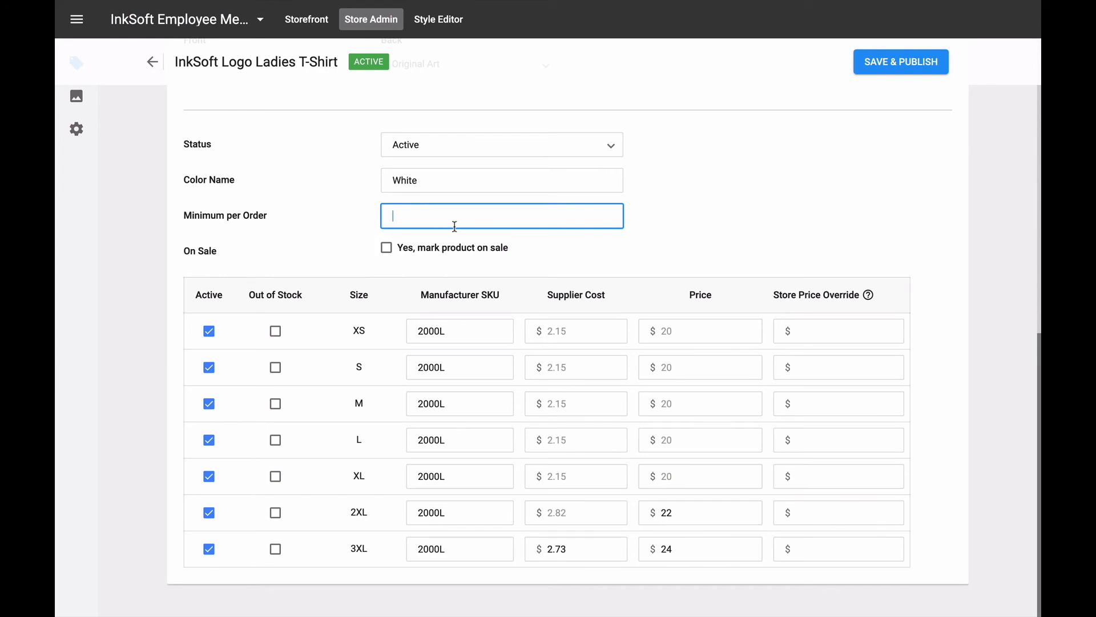
pyautogui.click(539, 253)
pyautogui.scroll(6, 539, 252)
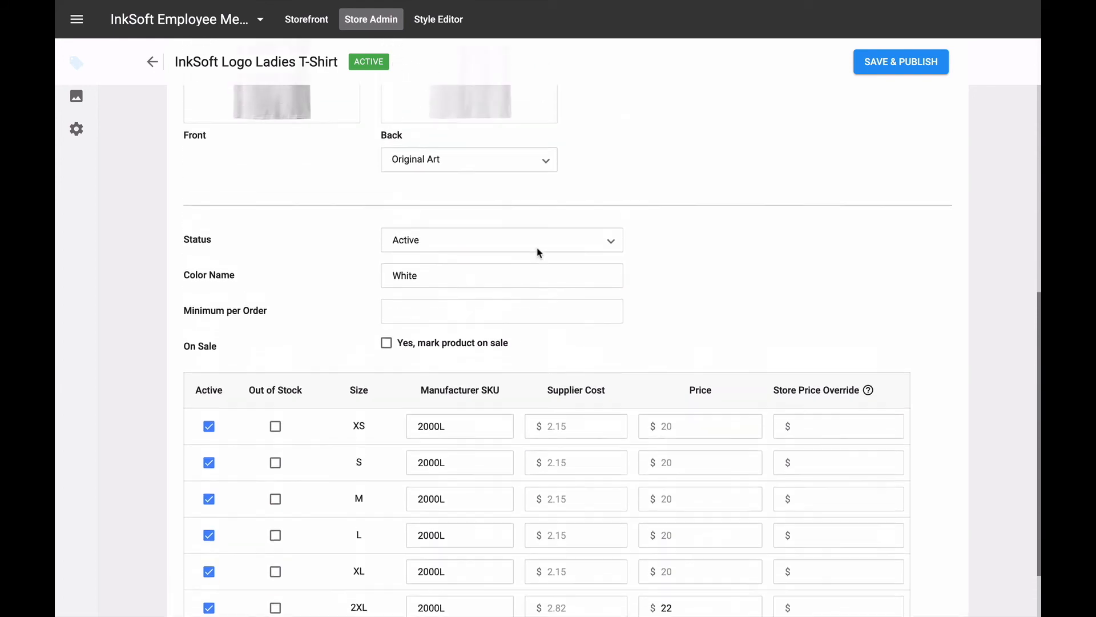
pyautogui.click(939, 186)
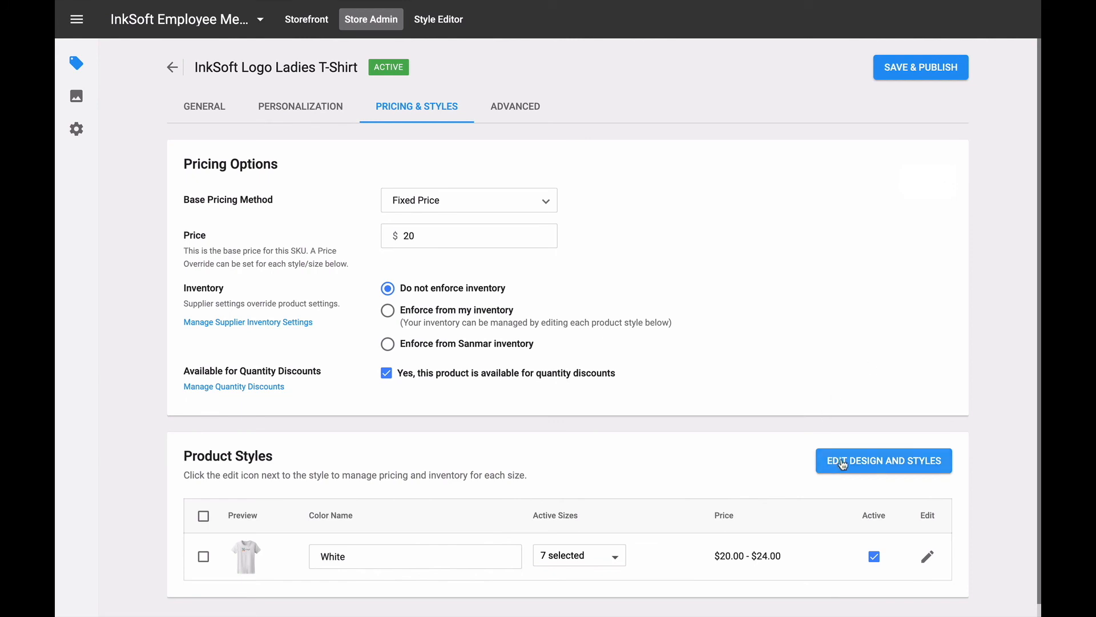
# Inspect the ladies T-shirt's artwork and selected colors in the design editor, leaving without applying changes.
pyautogui.click(895, 473)
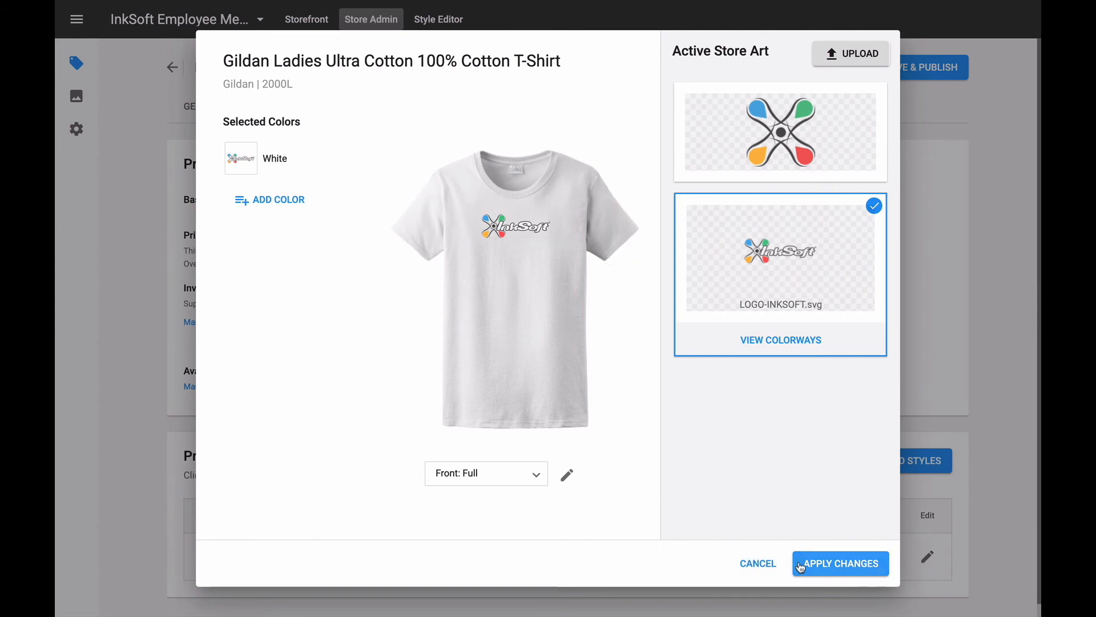
pyautogui.click(769, 565)
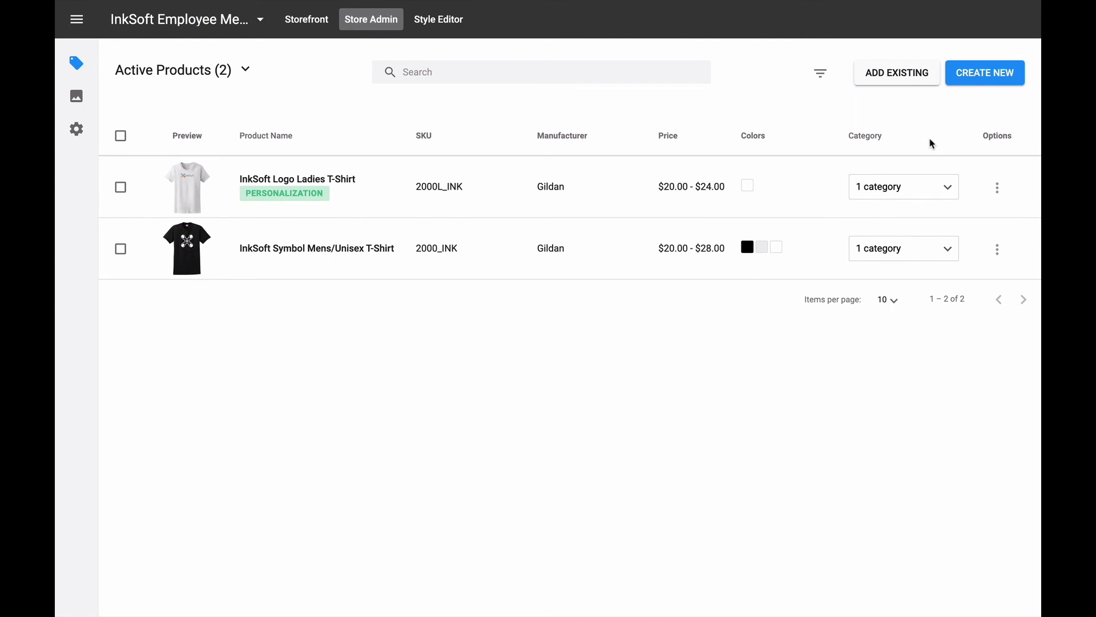
# Clone InkSoft Logo Ladies T-Shirt as NEW InkSoft Logo Ladies T-Shirt with SKU Clone_2000L_INK2, and open the clone's design and styles.
pyautogui.click(996, 188)
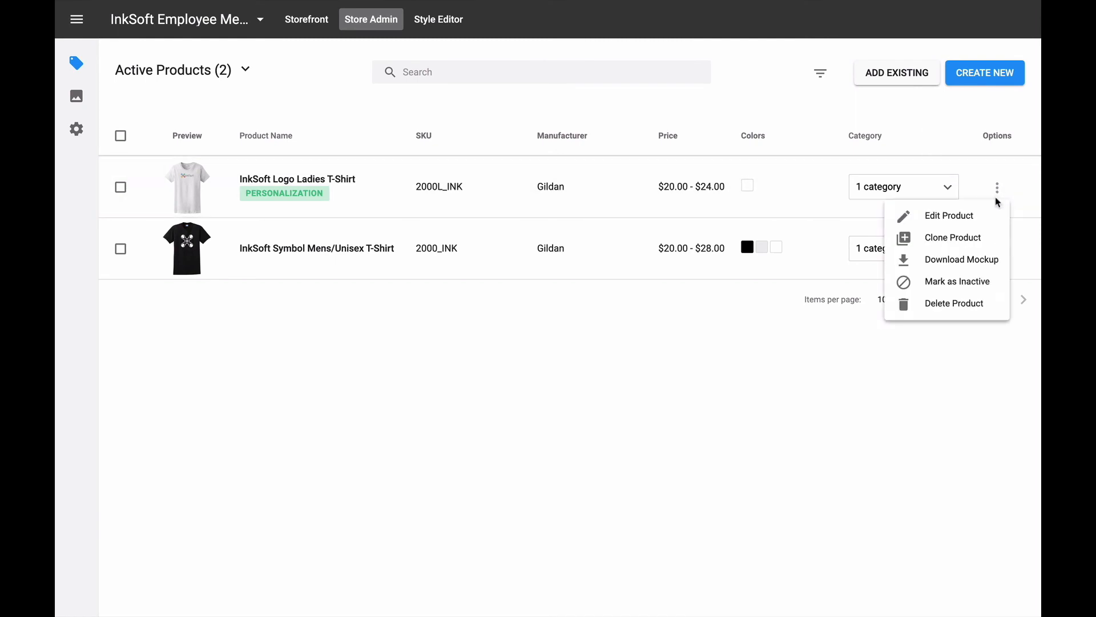
pyautogui.click(994, 237)
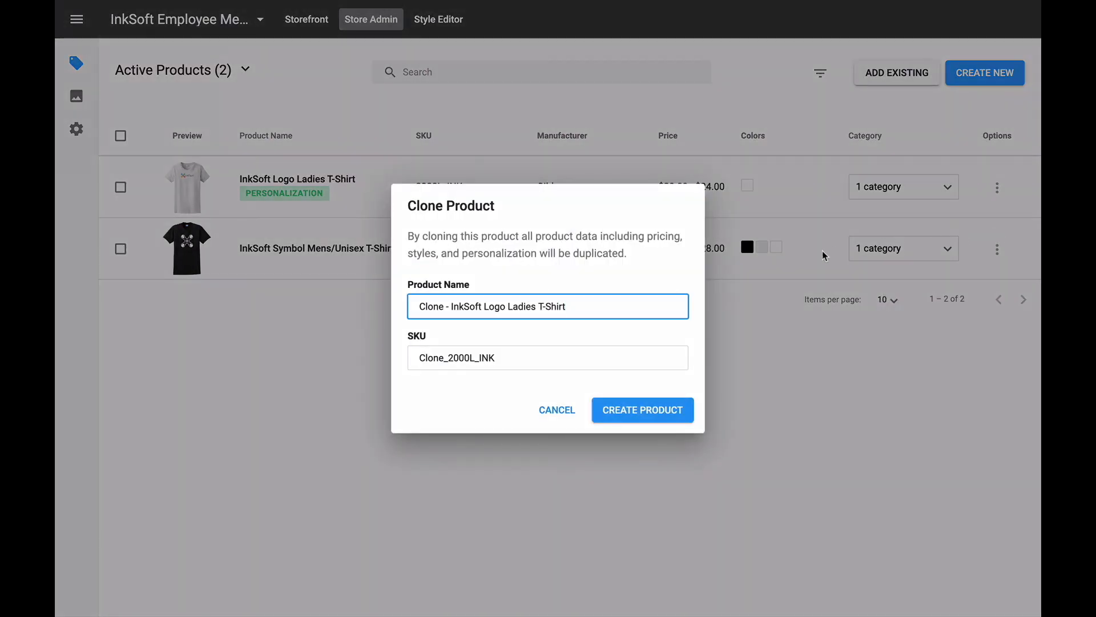
pyautogui.moveTo(451, 306); pyautogui.dragTo(419, 307)
pyautogui.press('BackSpace')
pyautogui.write('NEW')
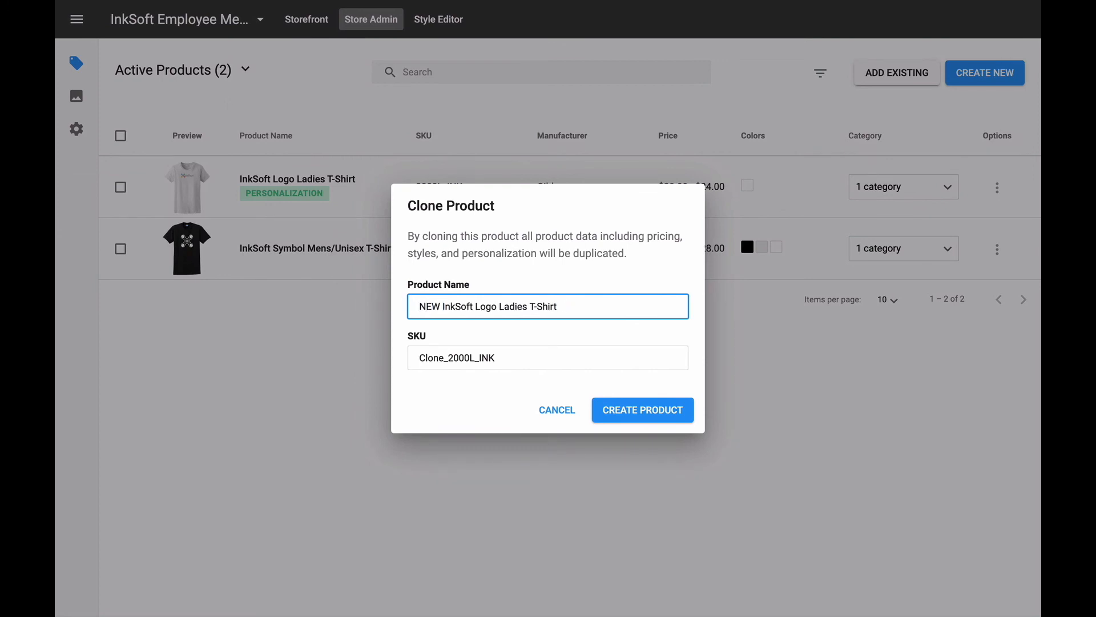
pyautogui.click(495, 358)
pyautogui.write('2')
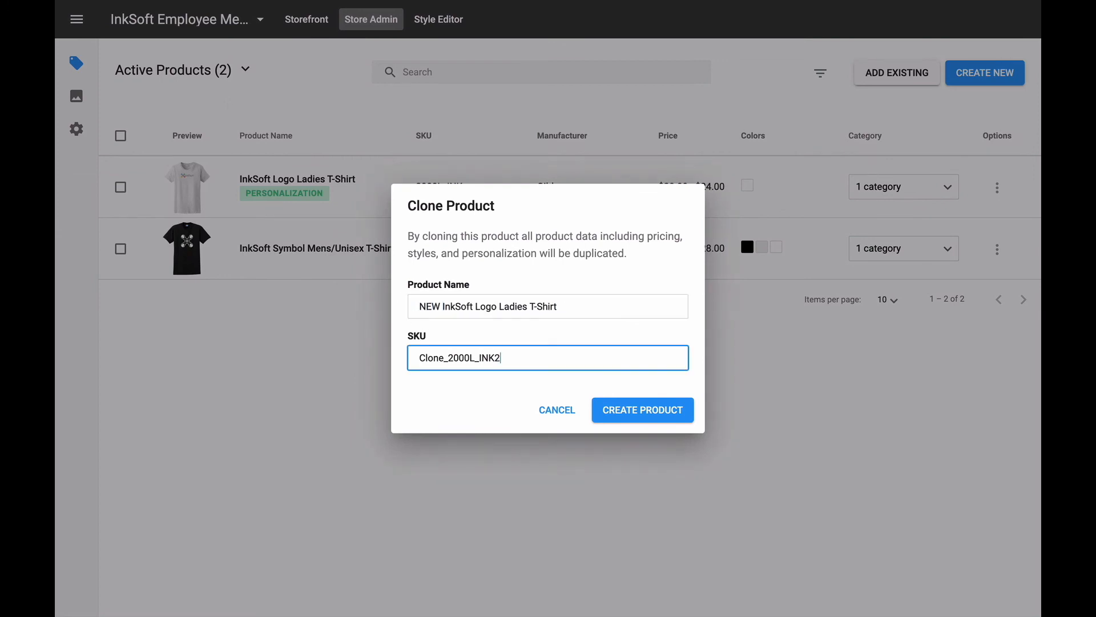
pyautogui.click(508, 381)
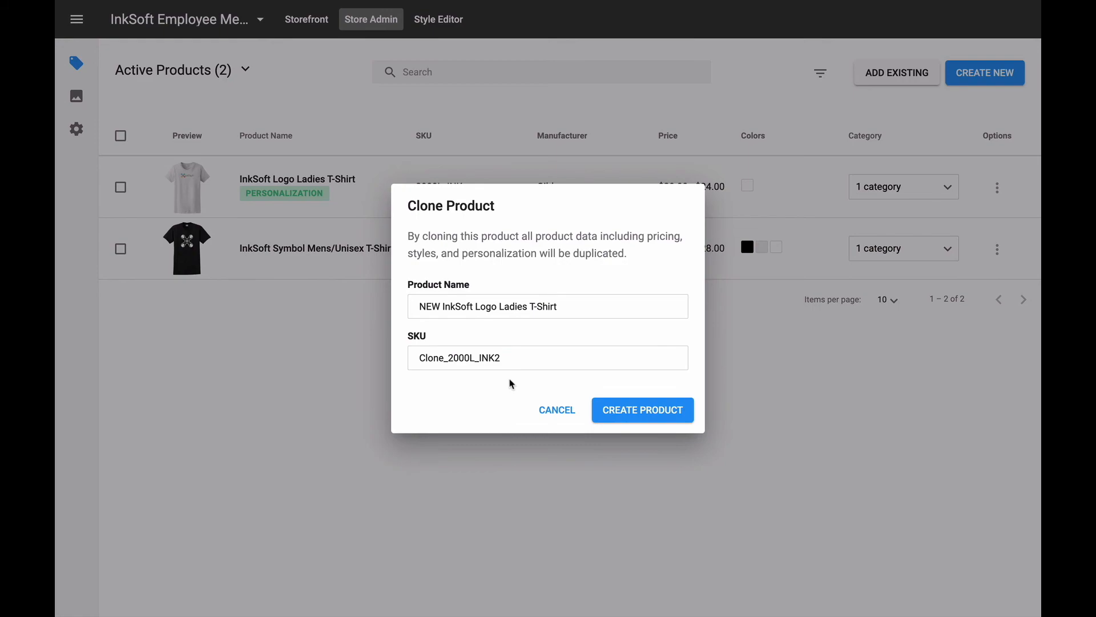
pyautogui.click(629, 420)
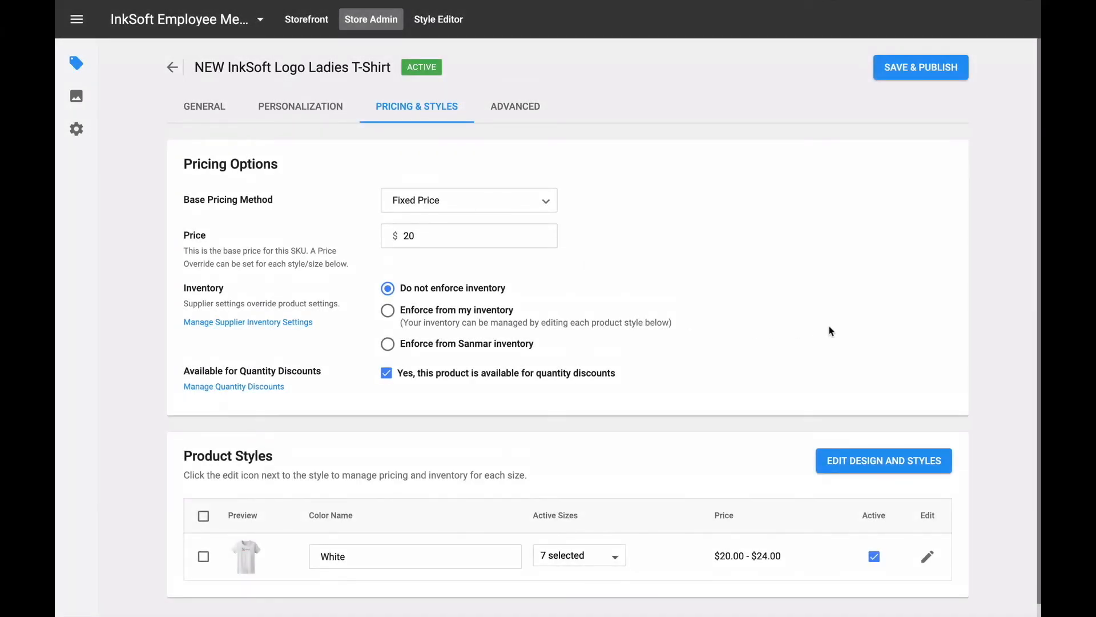
pyautogui.click(877, 454)
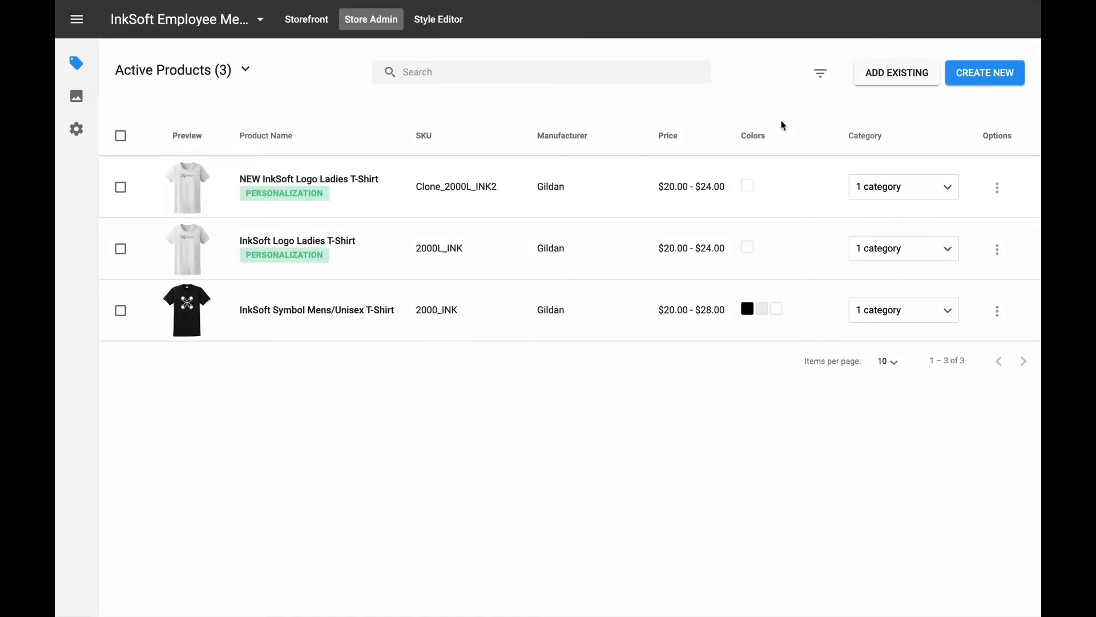
# Open the advanced settings of InkSoft Logo Ladies T-Shirt and check its processing time and order minimum fields.
pyautogui.click(995, 249)
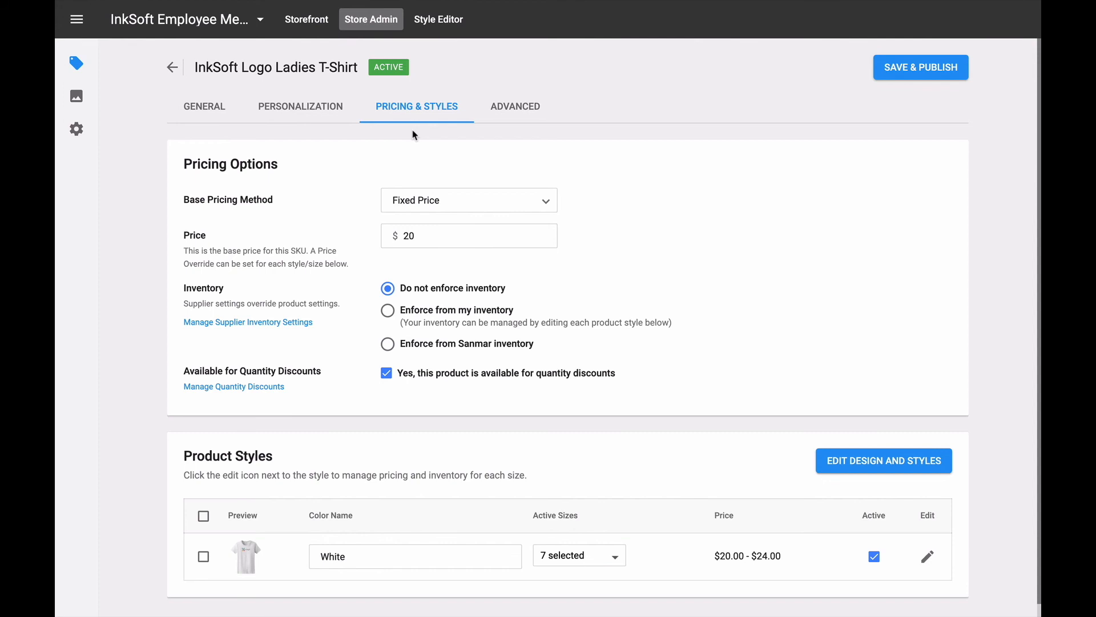
pyautogui.click(523, 114)
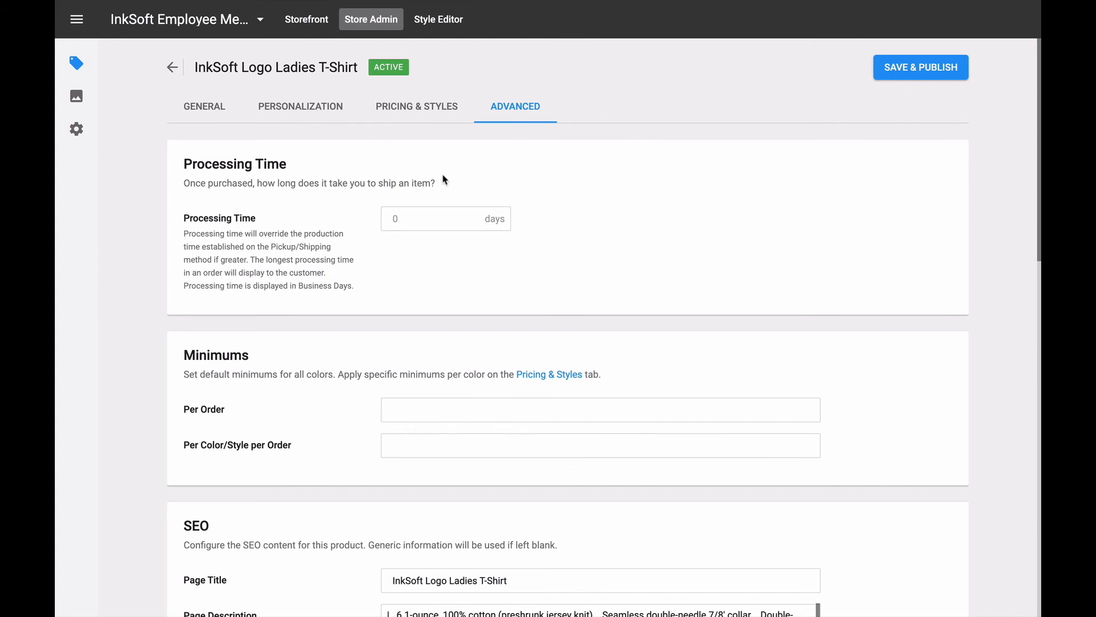
pyautogui.click(407, 216)
pyautogui.click(413, 255)
pyautogui.click(391, 407)
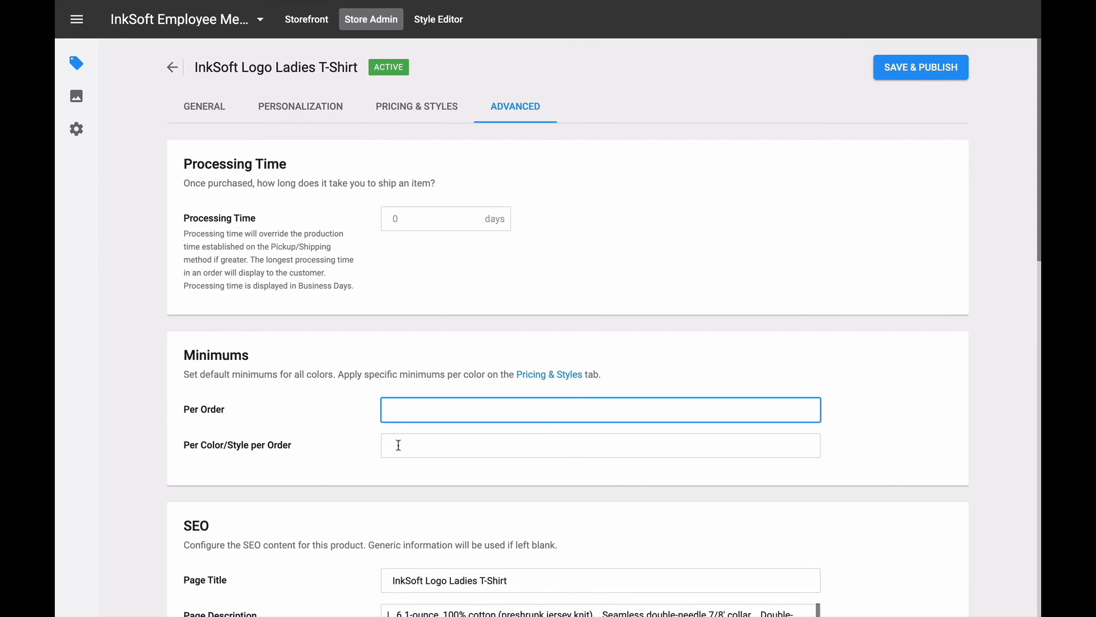
pyautogui.click(382, 475)
# Review the ladies T-shirt's SEO, Tax Exempt choices, Shopworks, Google Product Feed and GTIN/UPC settings, leaving the product without changes.
pyautogui.scroll(-4, 383, 475)
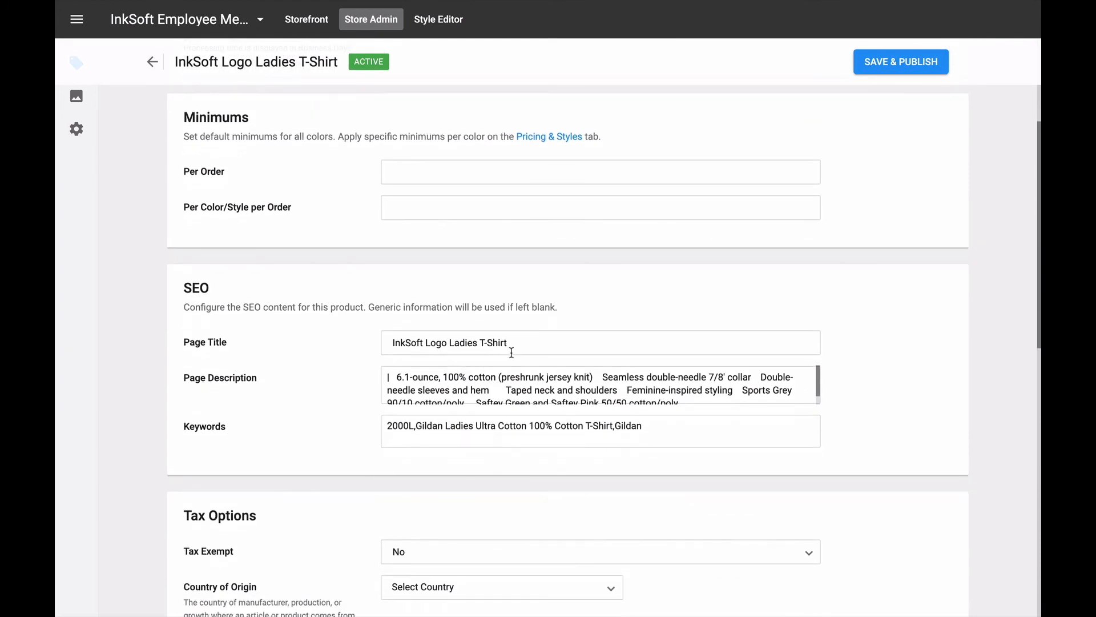
pyautogui.scroll(-3, 388, 463)
pyautogui.scroll(-2, 385, 460)
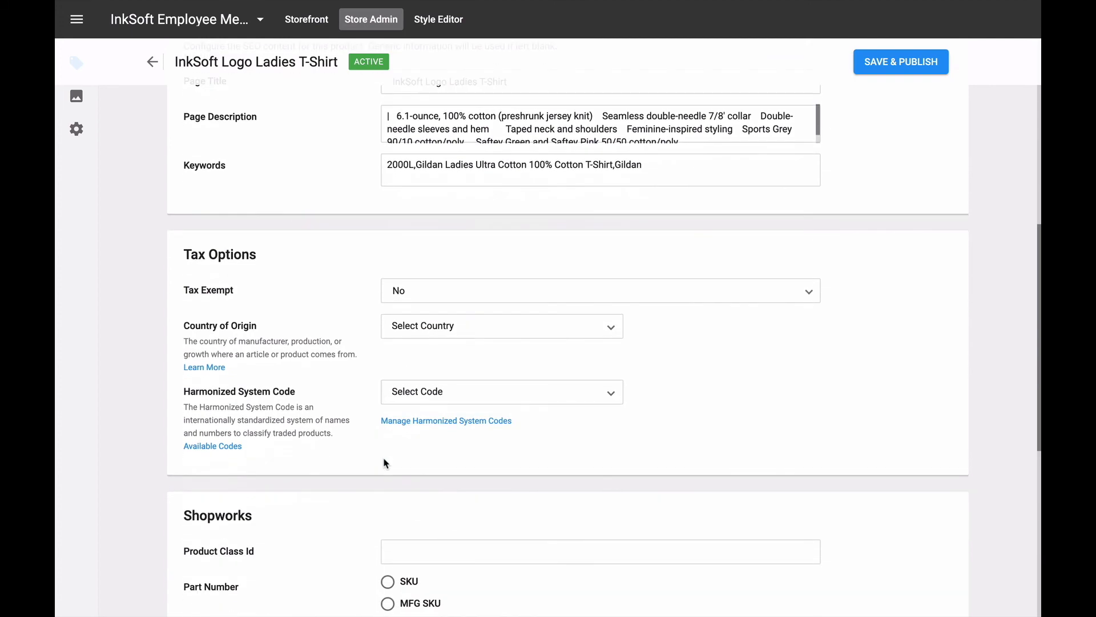
pyautogui.click(444, 287)
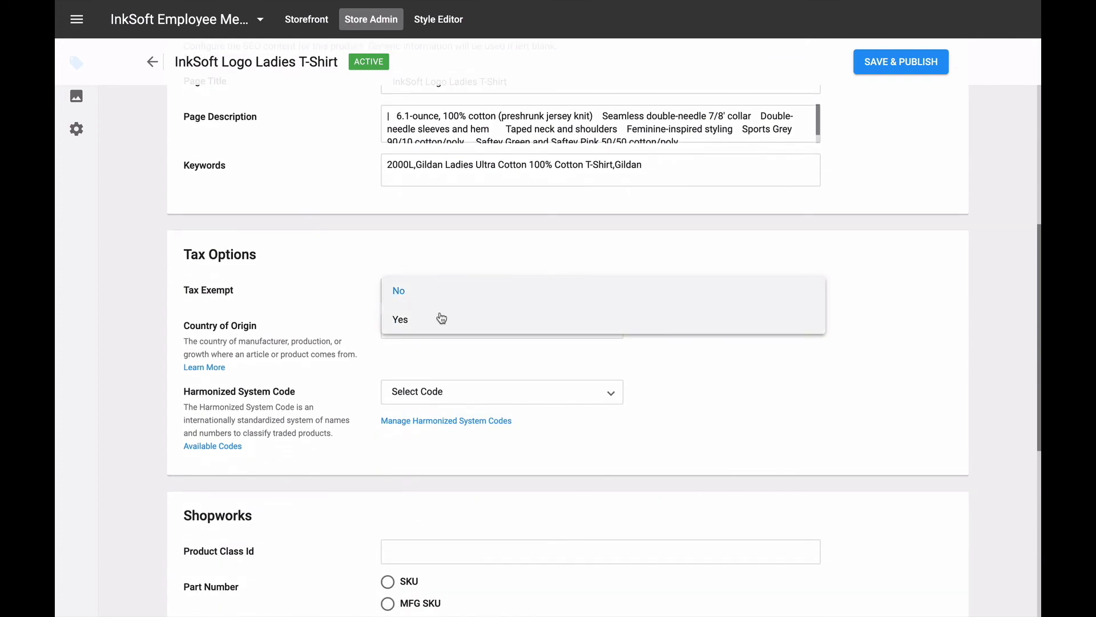
pyautogui.click(351, 302)
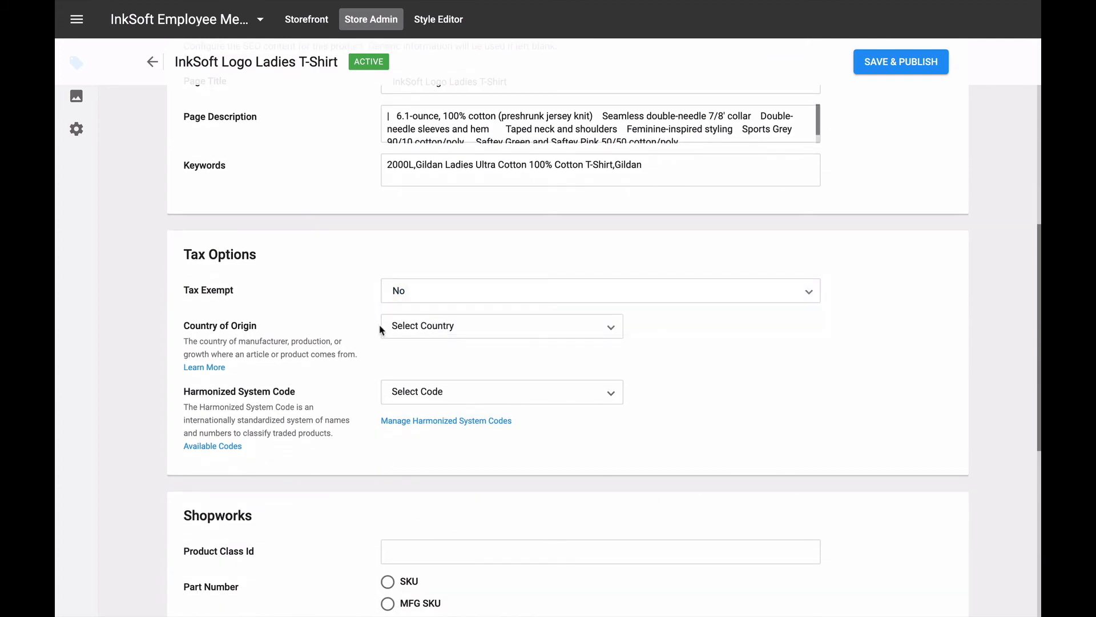
pyautogui.scroll(-3, 372, 393)
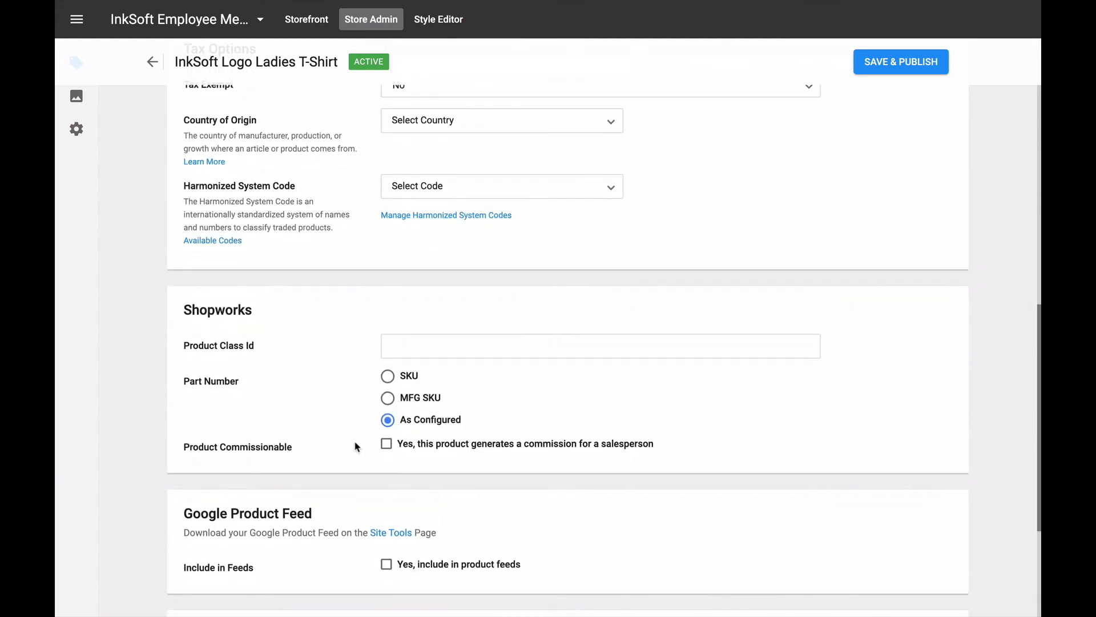
pyautogui.scroll(-4, 355, 446)
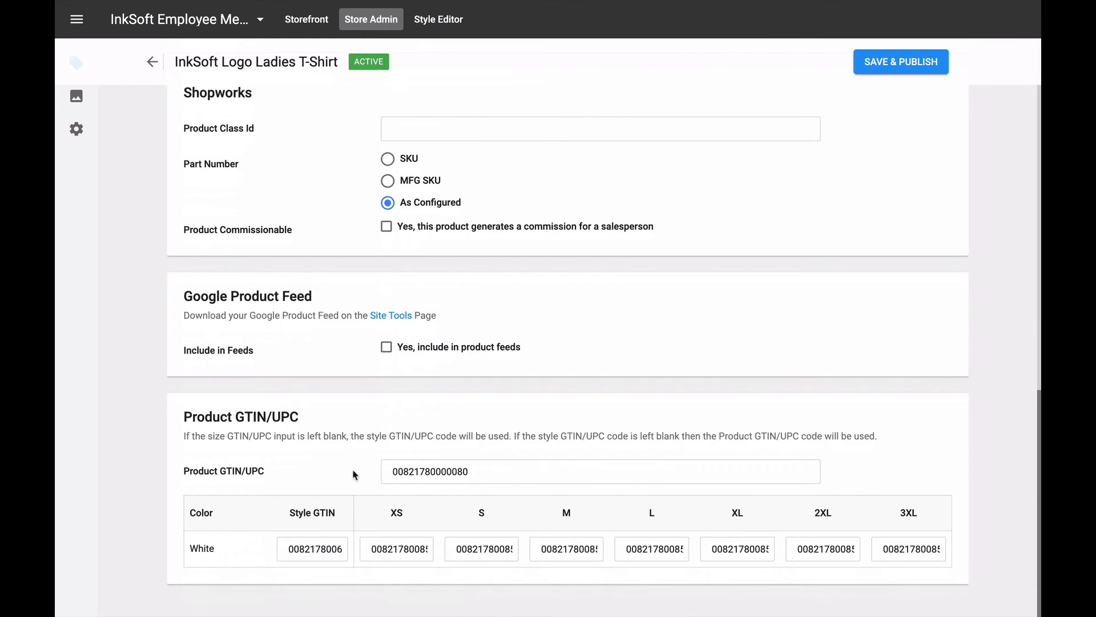
pyautogui.scroll(20, 354, 474)
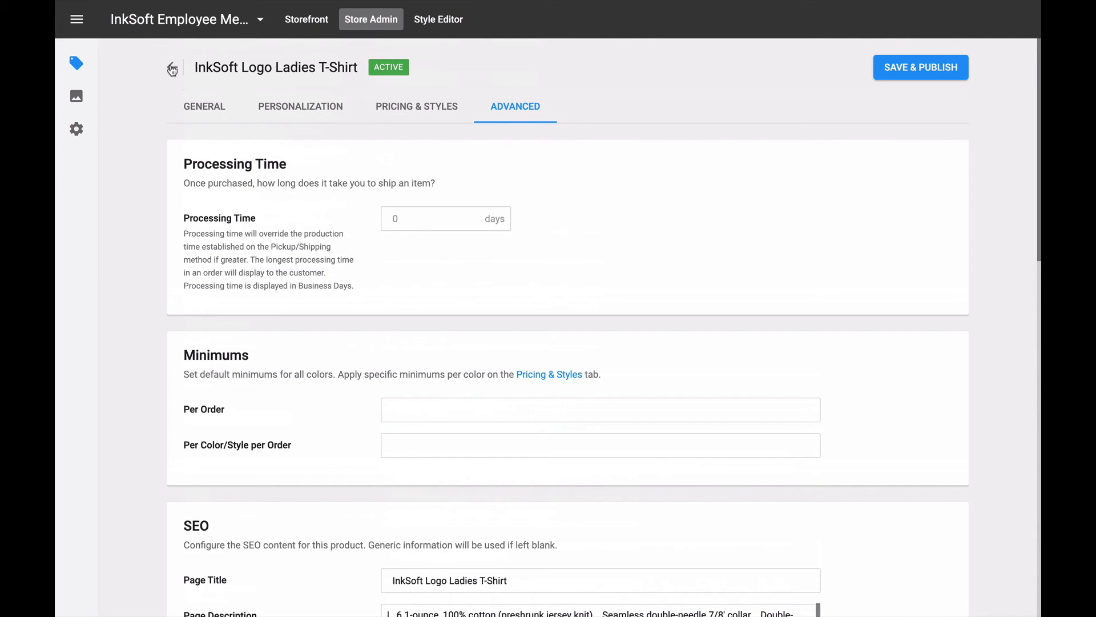
pyautogui.click(172, 69)
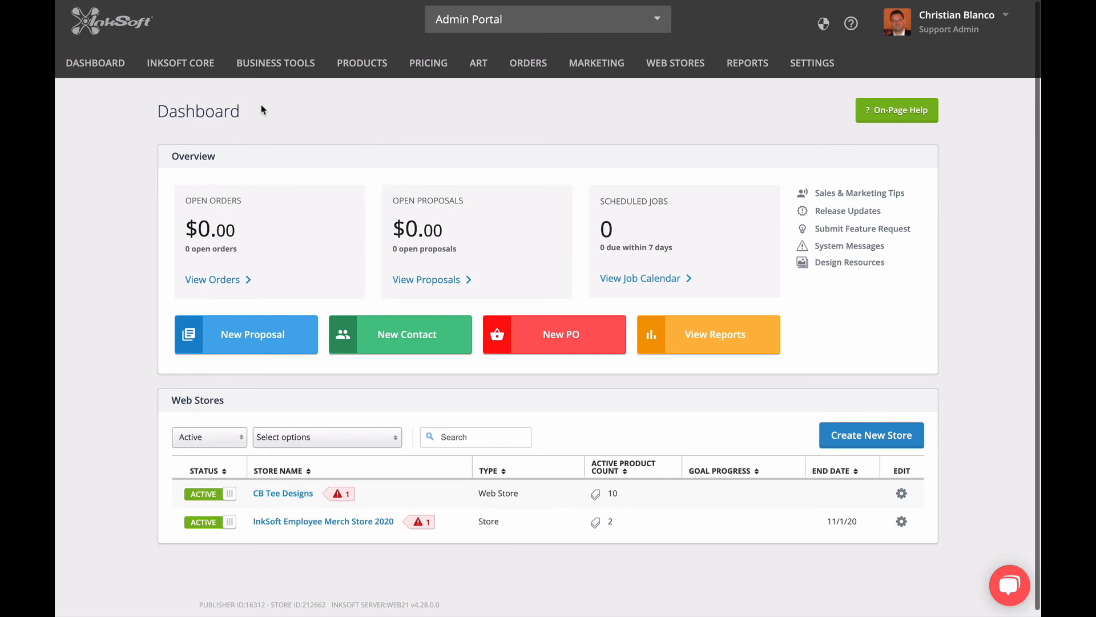
# Open the Admin Portal's pricing options and check the Printing Capabilities section.
pyautogui.moveTo(424, 69)
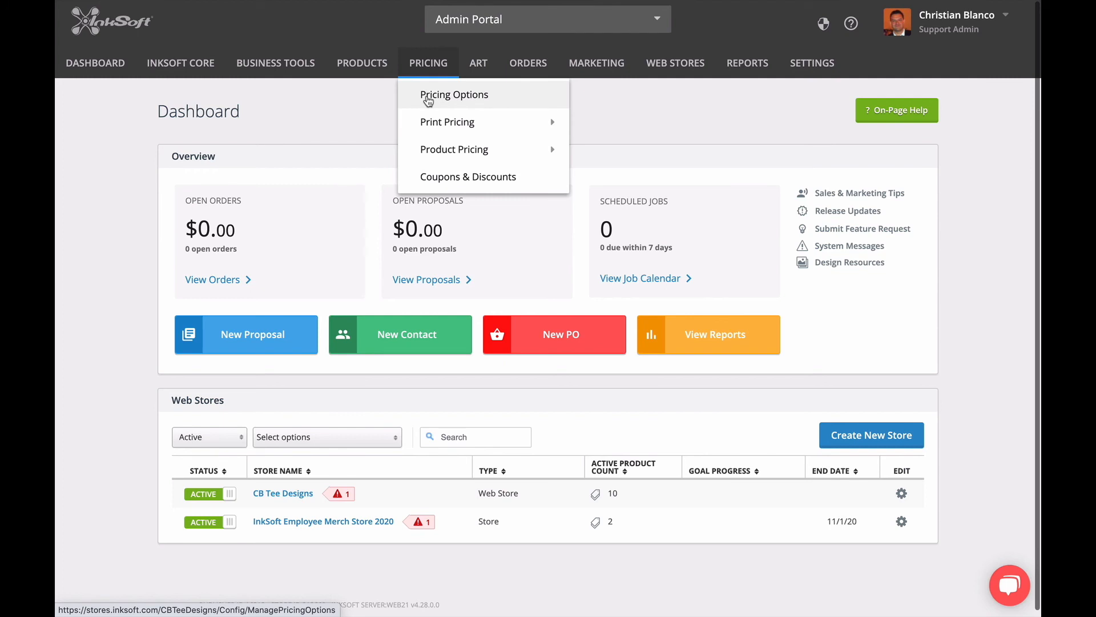
pyautogui.click(428, 99)
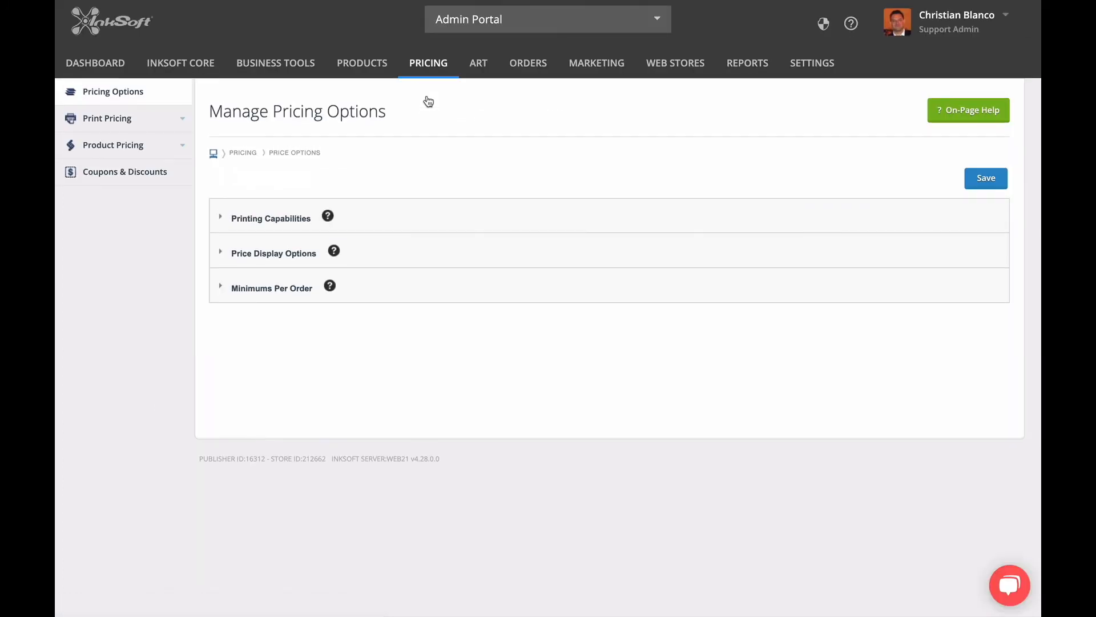
pyautogui.click(285, 218)
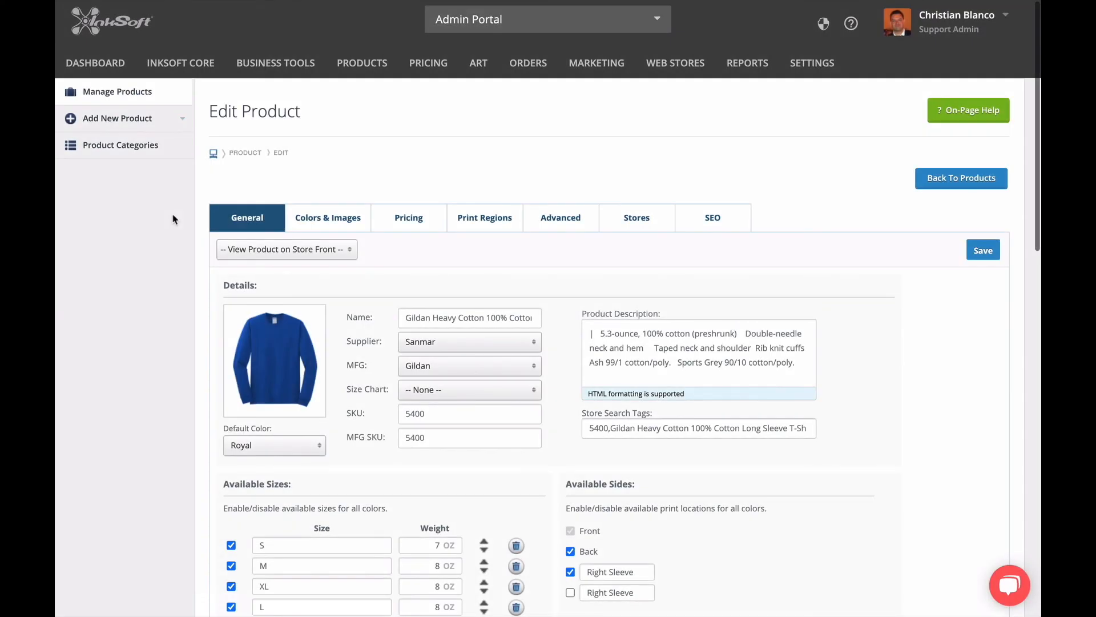
# Review the store assignment, personalization options and printing capabilities of the Gildan Heavy Cotton long-sleeve T-shirt.
pyautogui.scroll(-8, 174, 219)
pyautogui.scroll(-3, 174, 220)
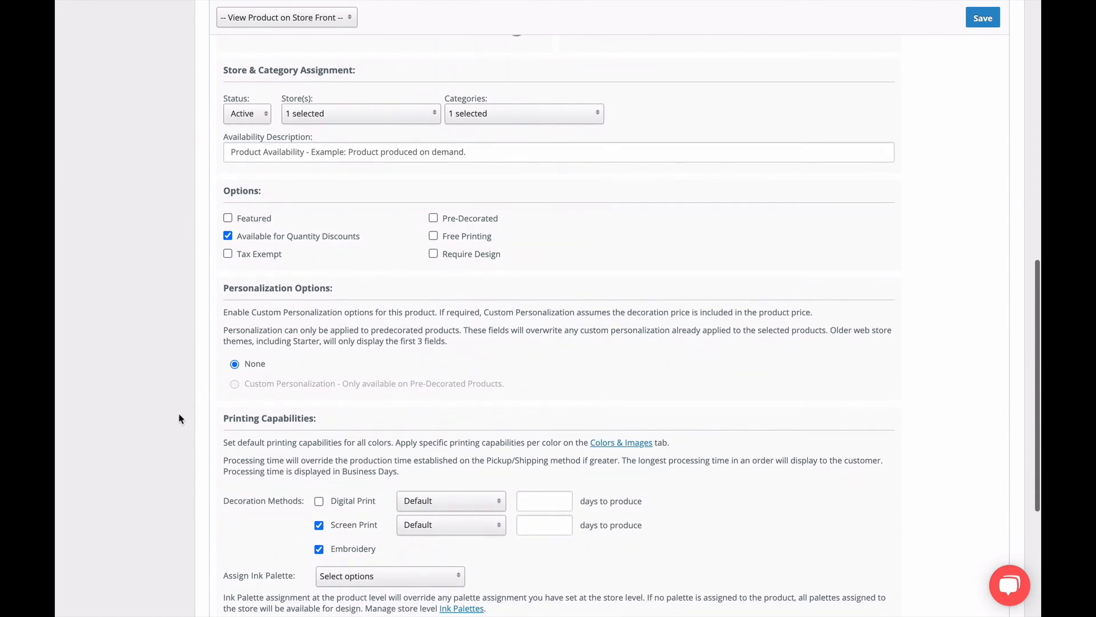
pyautogui.scroll(-2, 178, 419)
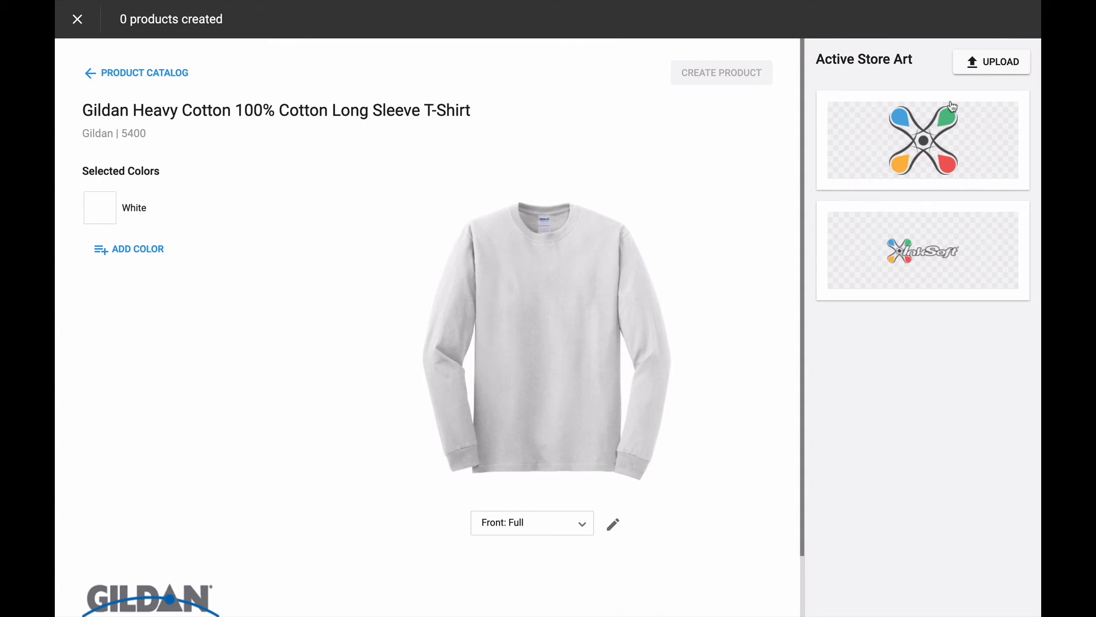
# Start an embroidery art upload with the file INKSOFT-EMB-SYMBOL.dst.
pyautogui.click(1007, 75)
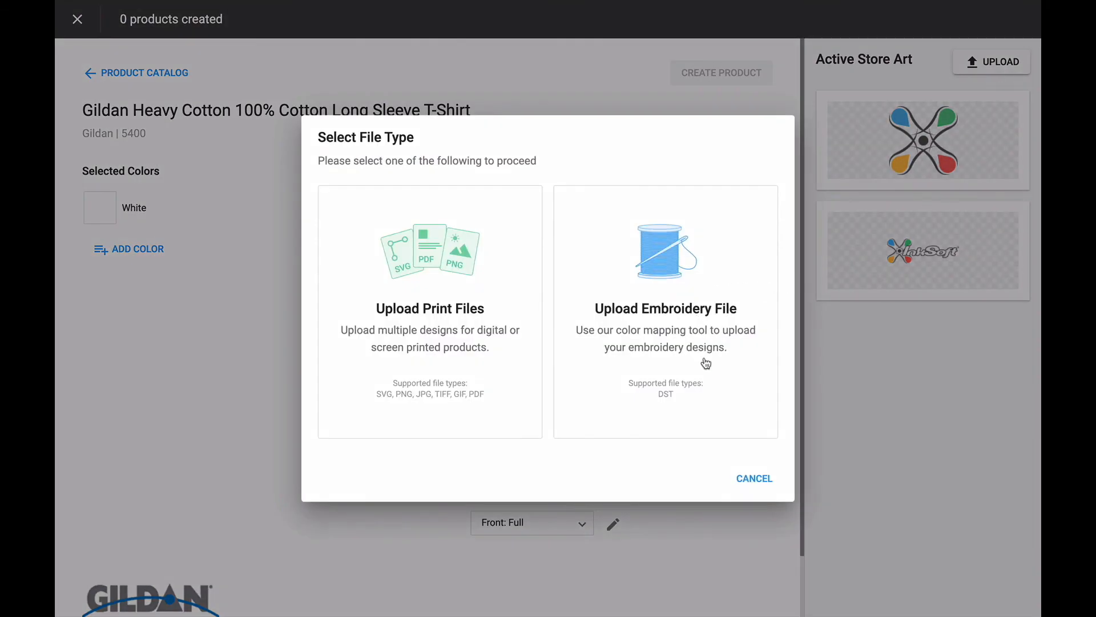
pyautogui.click(669, 410)
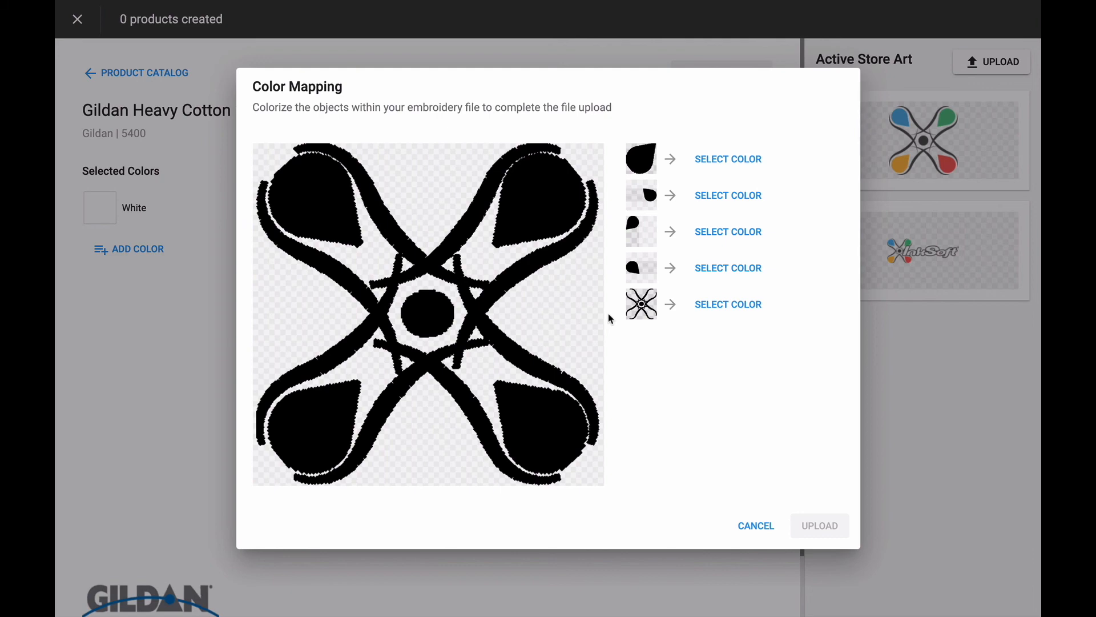
# Browse the thread and ink palettes, map the embroidery's five objects to #FFBA41, #FF5B59, #48C585, #46ADEB and #4F4F4F, and upload the art.
pyautogui.click(728, 161)
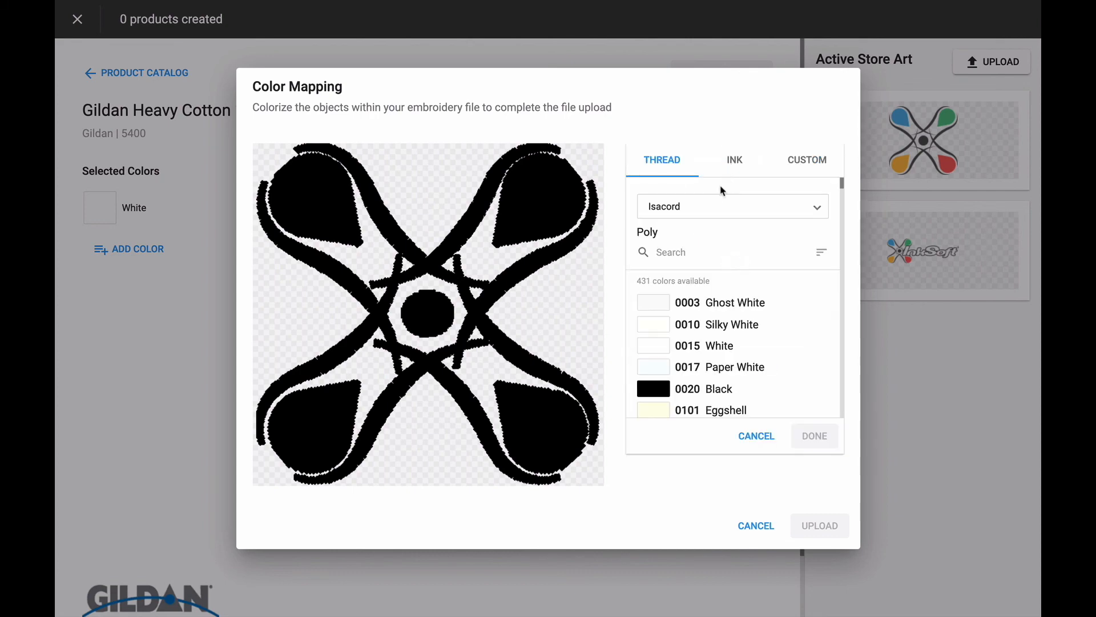
pyautogui.click(727, 215)
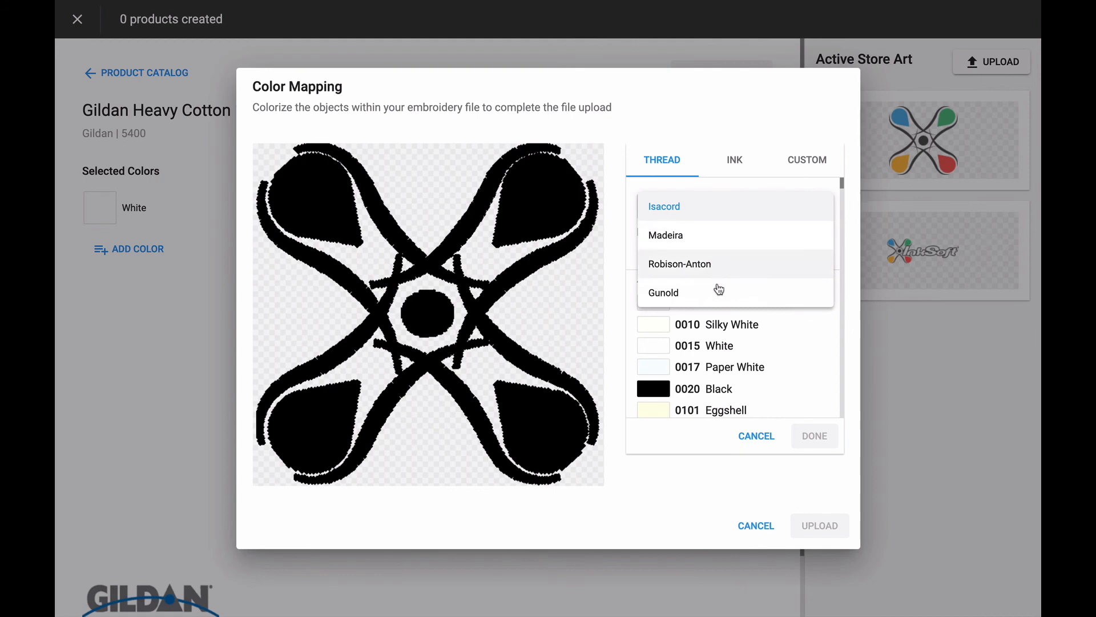
pyautogui.click(639, 195)
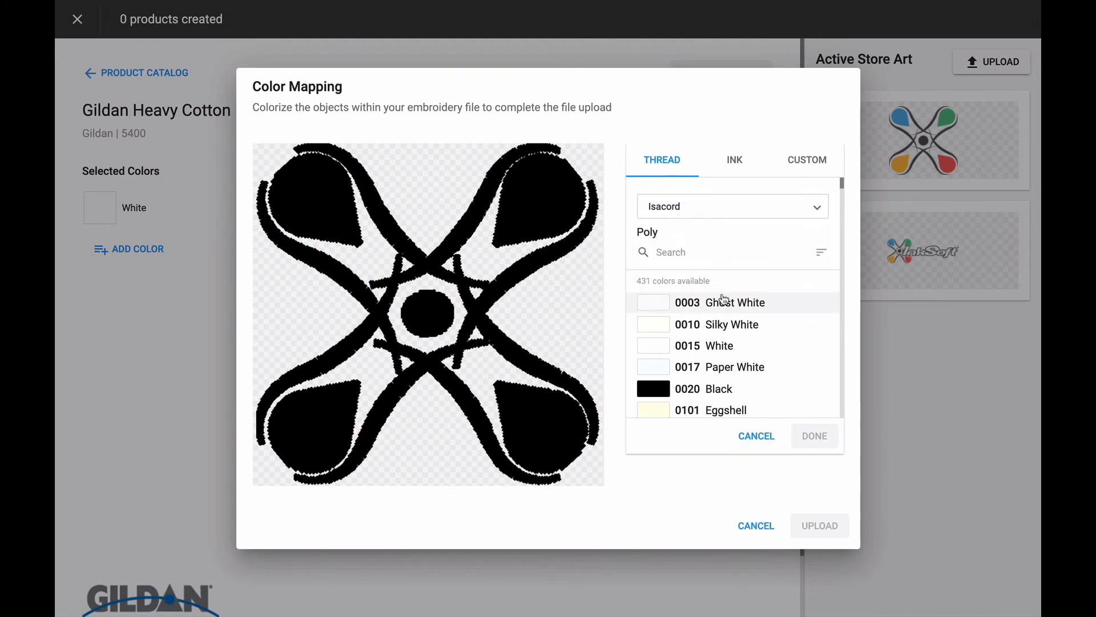
pyautogui.scroll(-7, 723, 298)
pyautogui.scroll(-12, 724, 301)
pyautogui.scroll(-1, 725, 301)
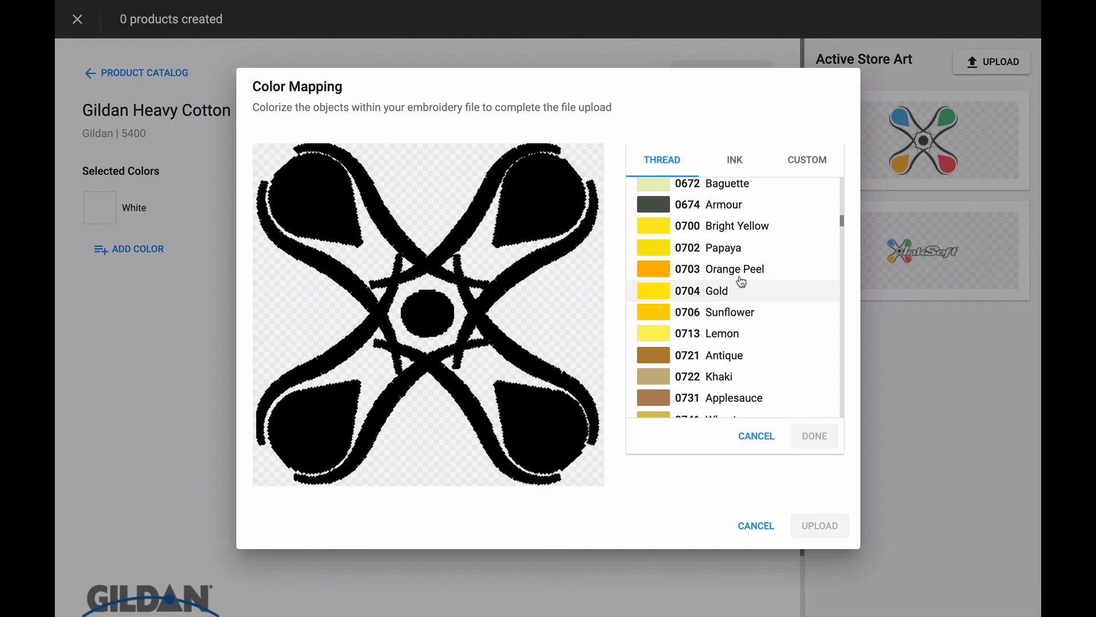
pyautogui.click(736, 165)
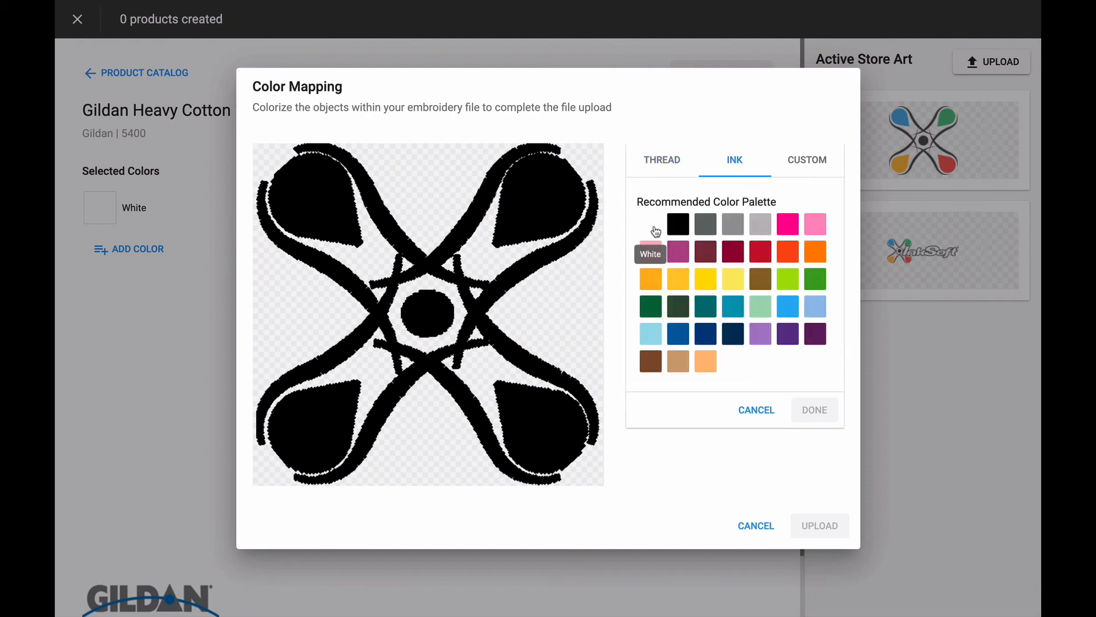
pyautogui.click(806, 168)
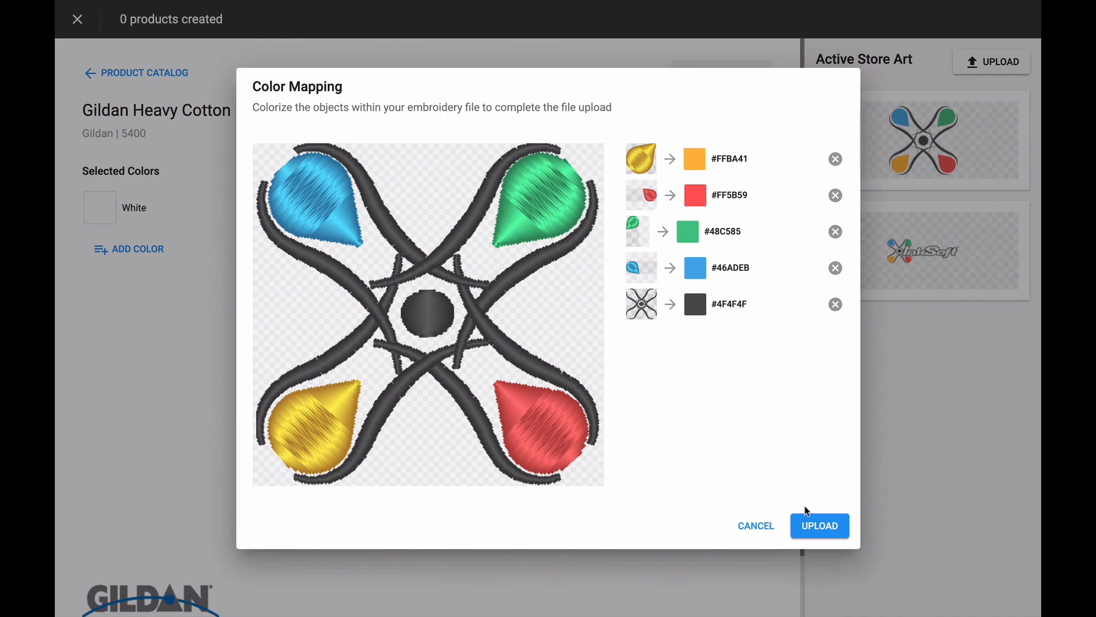
pyautogui.click(819, 526)
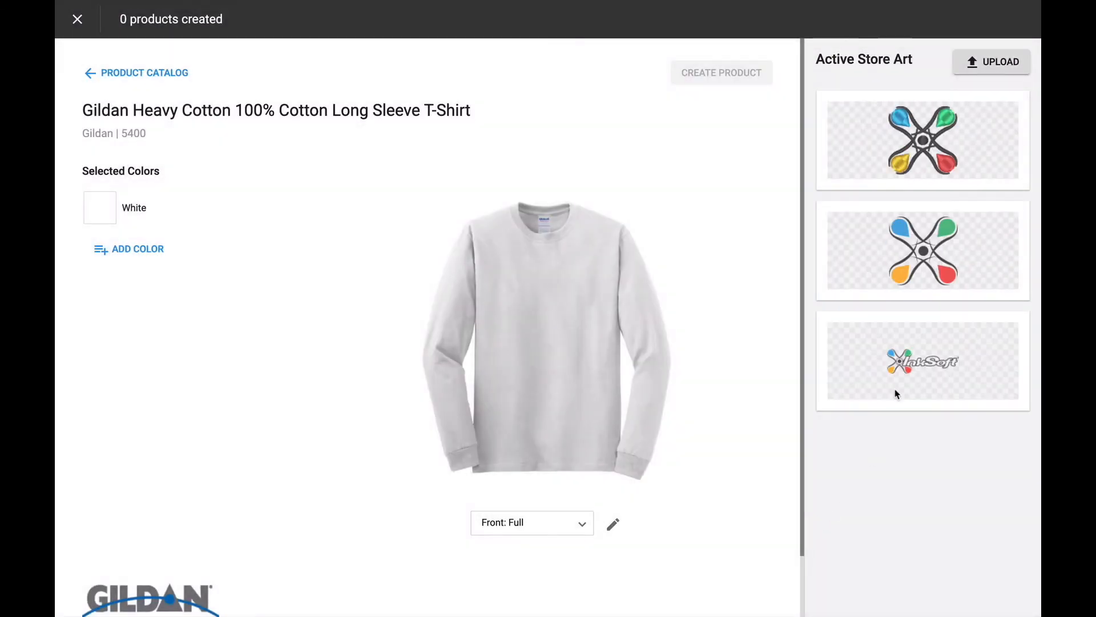
# Place the embroidered symbol on the long-sleeve shirt's front left chest, nudge it slightly upward, and check the art's colorways.
pyautogui.click(902, 175)
pyautogui.click(915, 151)
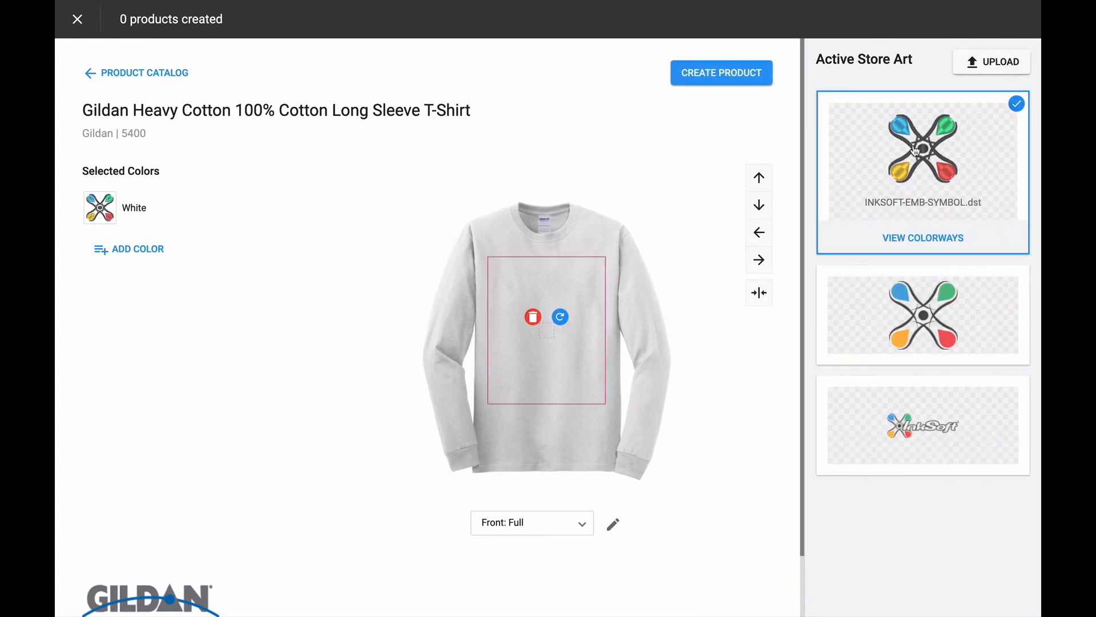
pyautogui.click(548, 517)
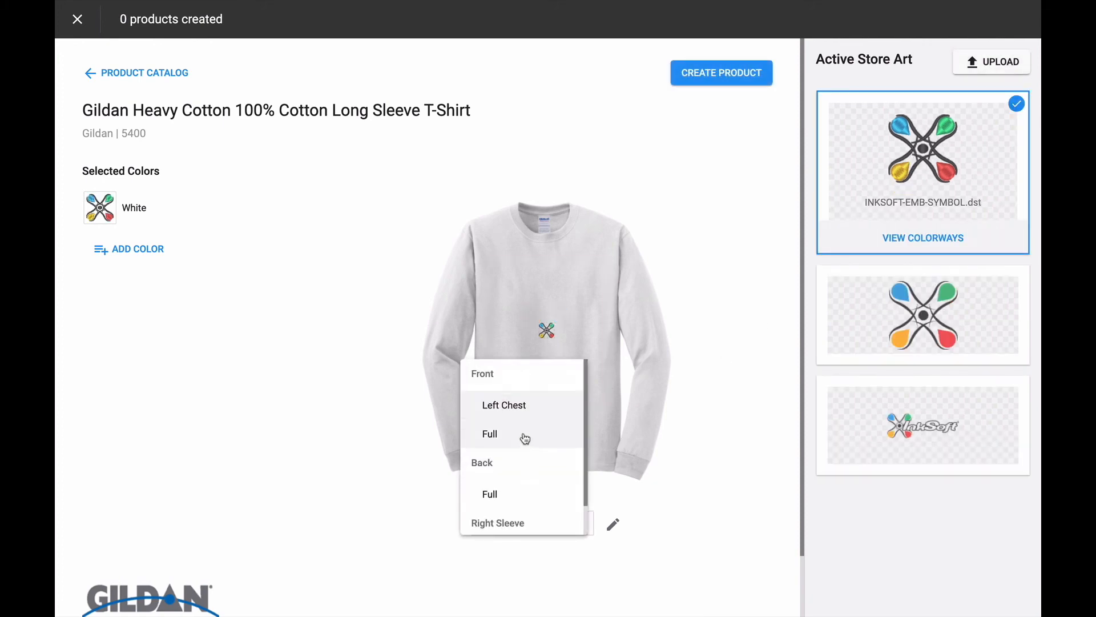
pyautogui.click(521, 406)
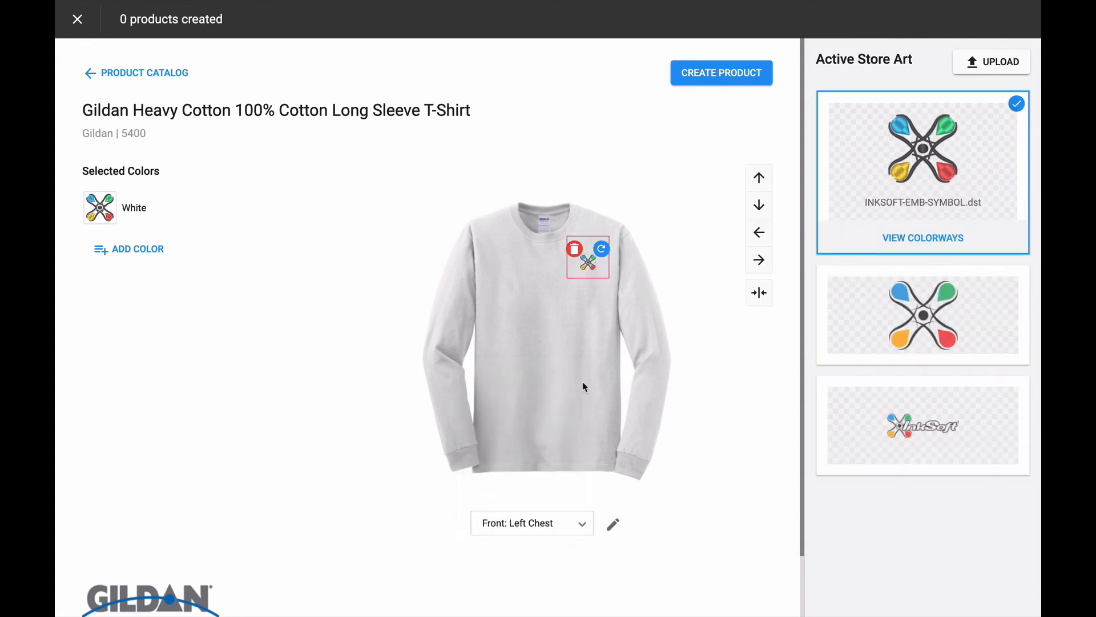
pyautogui.moveTo(585, 262); pyautogui.dragTo(584, 255)
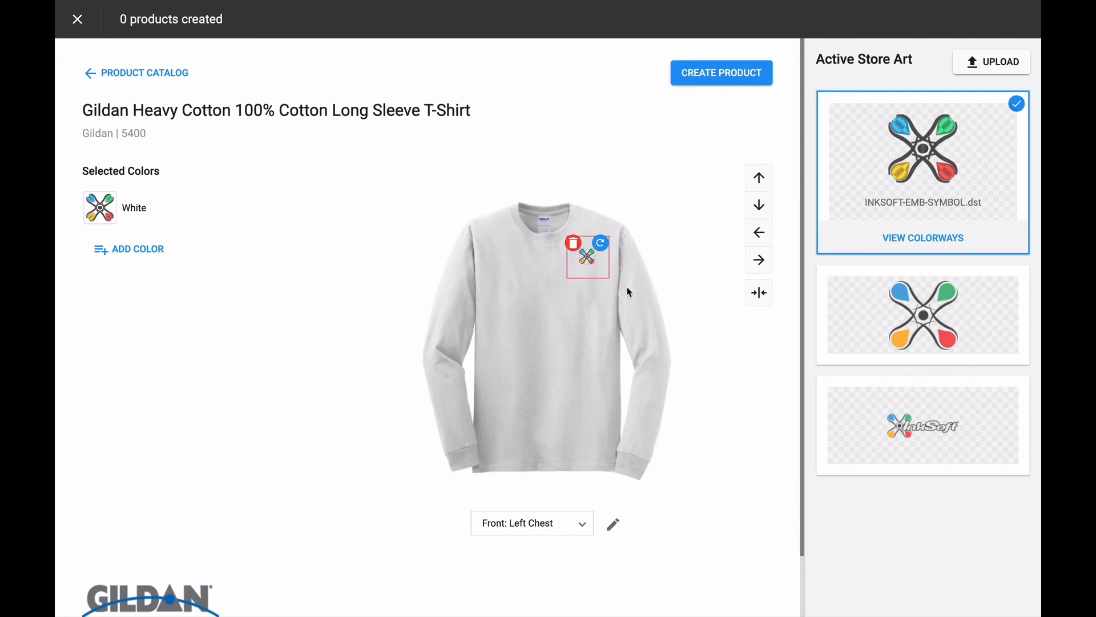
pyautogui.click(897, 239)
pyautogui.click(900, 292)
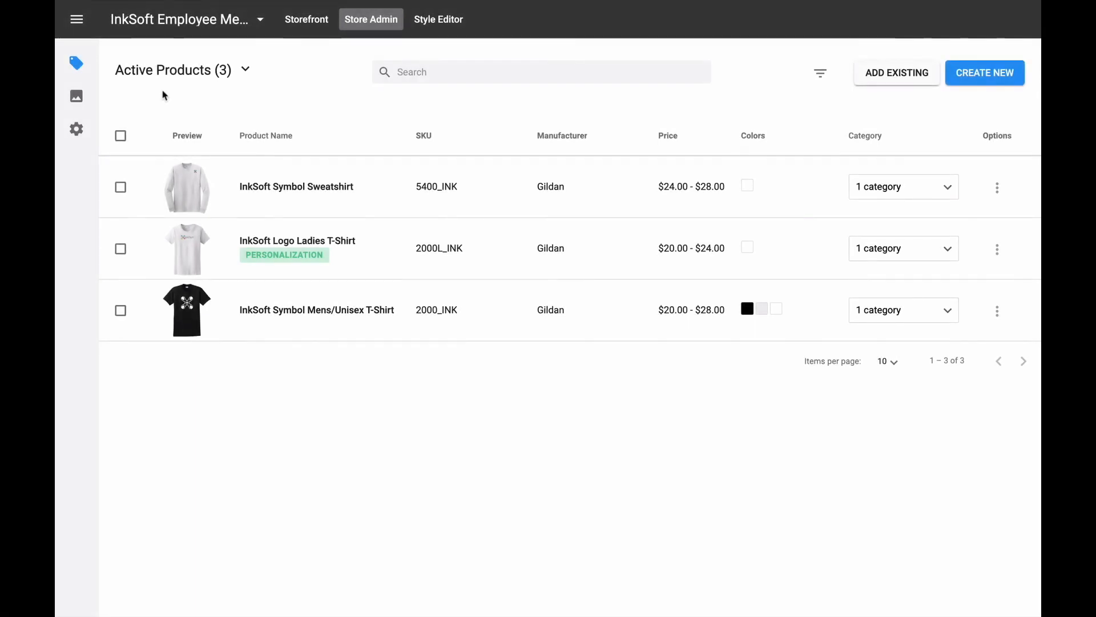
# Open the store's active art and check the available actions for LOGO-INKSOFT.svg without applying any.
pyautogui.click(74, 98)
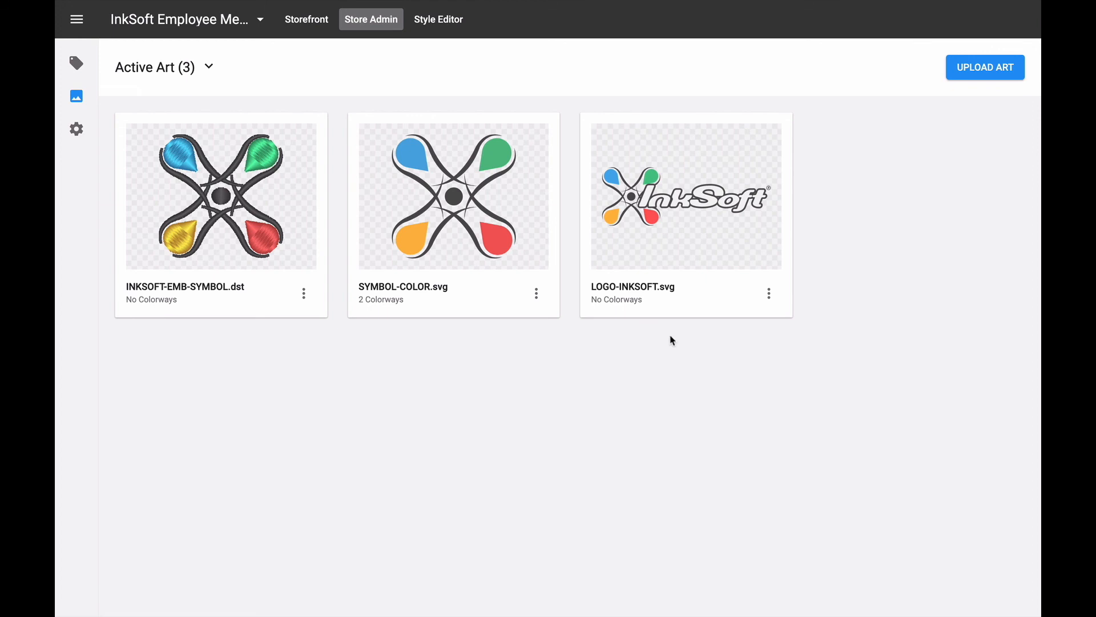
pyautogui.click(769, 294)
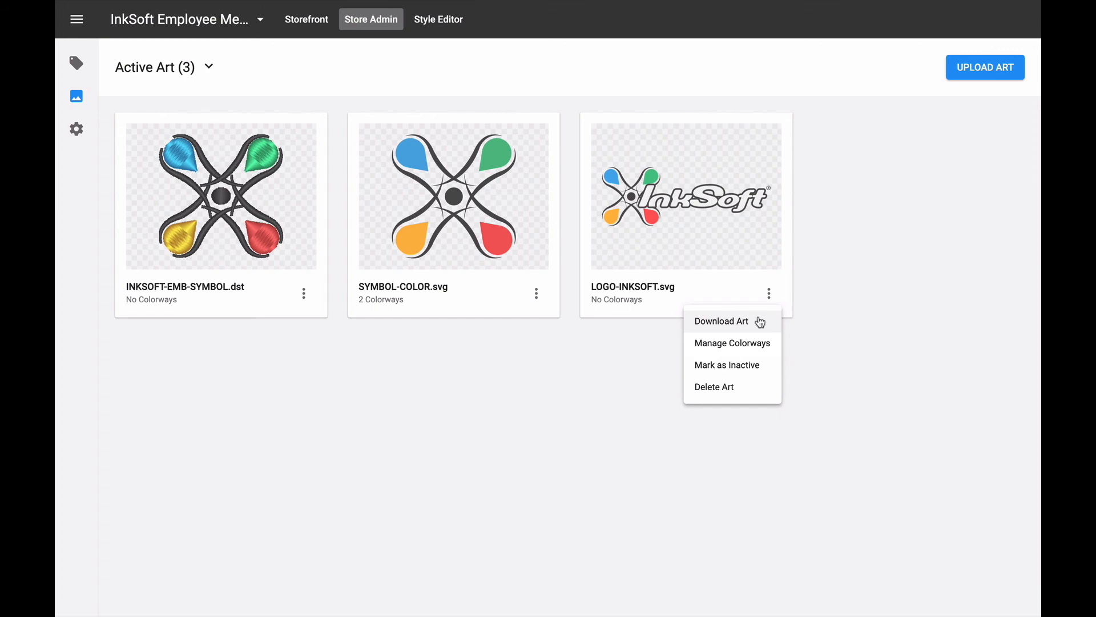
pyautogui.click(809, 294)
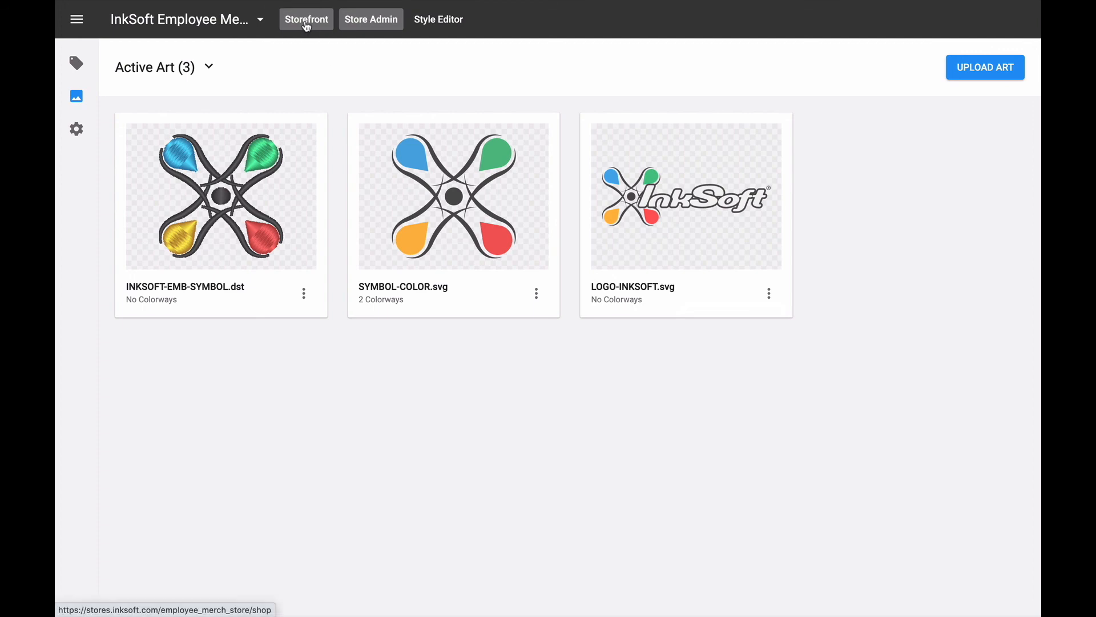
# Open the employee merch store's storefront and view the home page down to its product tiles.
pyautogui.click(307, 21)
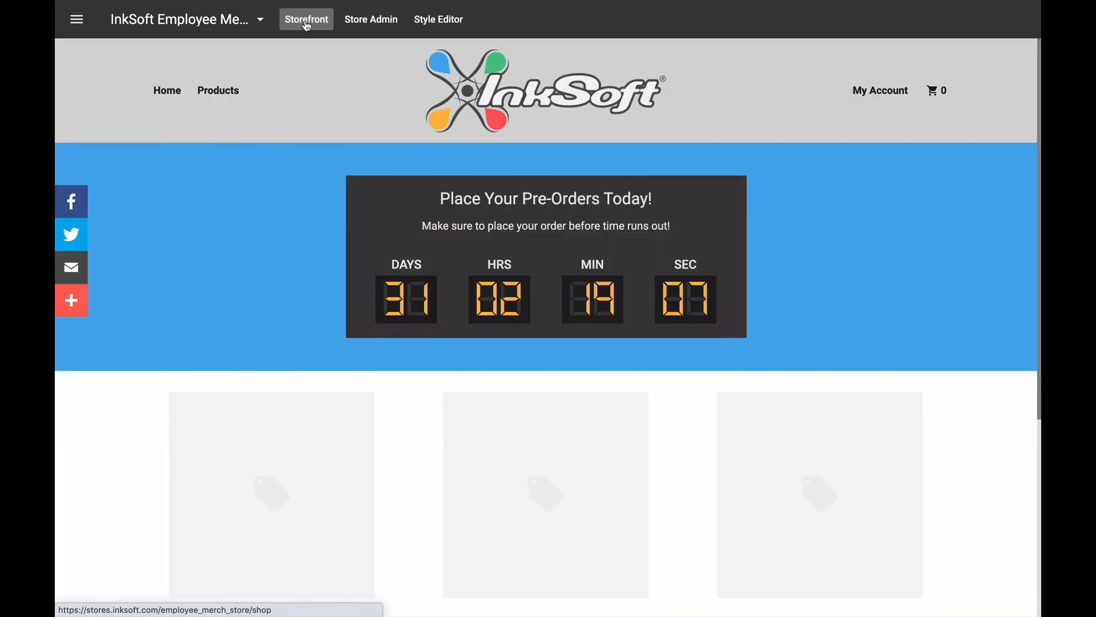
pyautogui.scroll(-4, 529, 343)
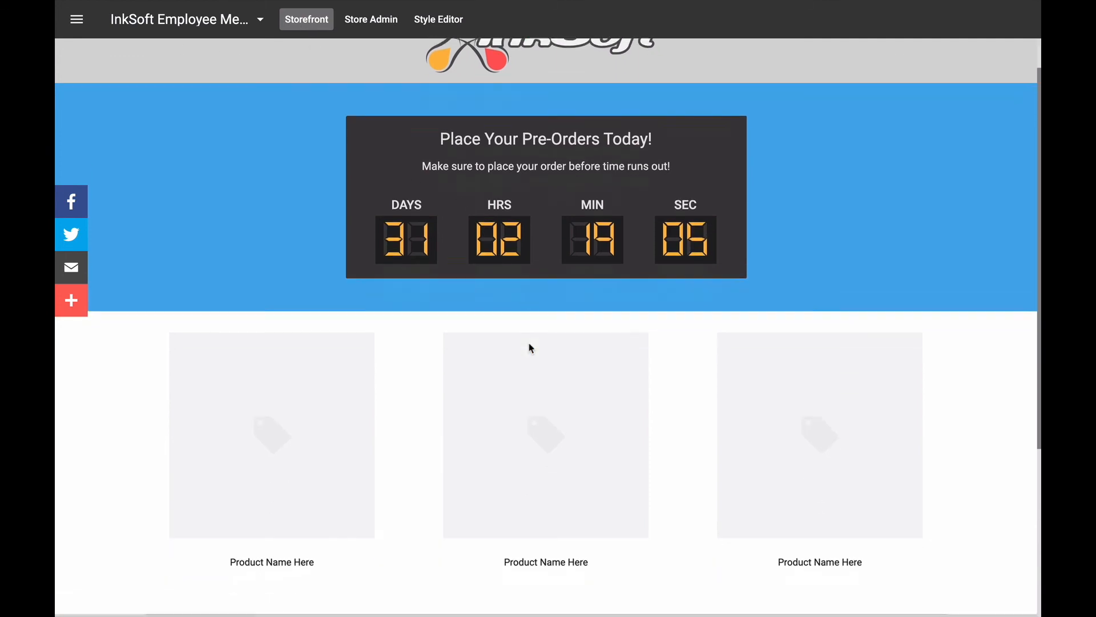
# View the storefront's complete product list and preview the InkSoft Symbol Mens/Unisex T-Shirt in its ash color.
pyautogui.scroll(1, 530, 348)
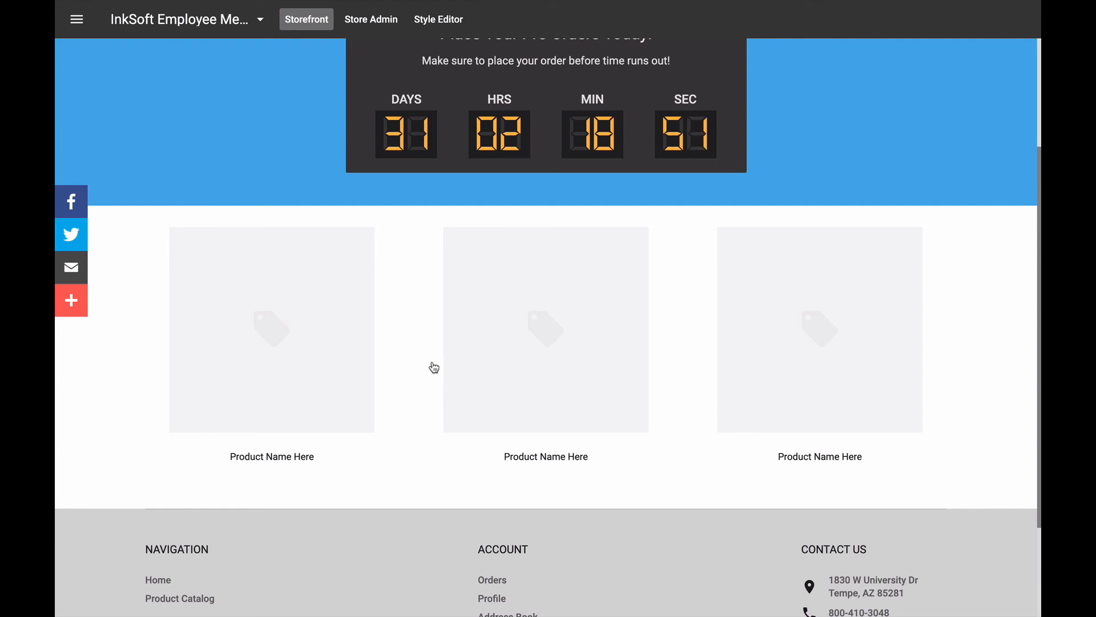
pyautogui.scroll(3, 434, 367)
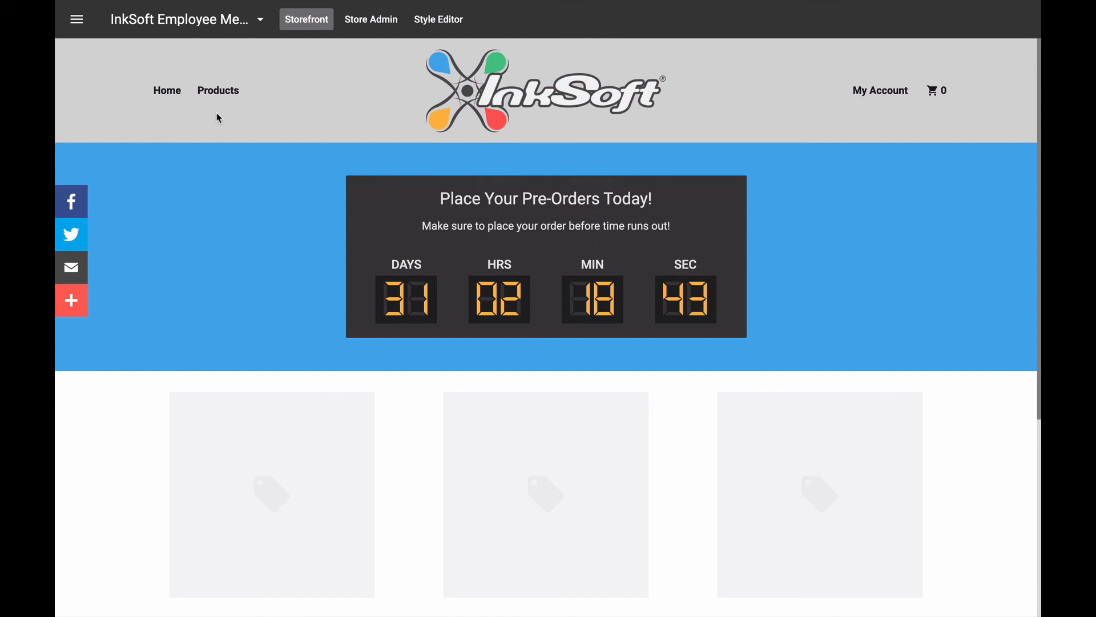
pyautogui.moveTo(219, 96)
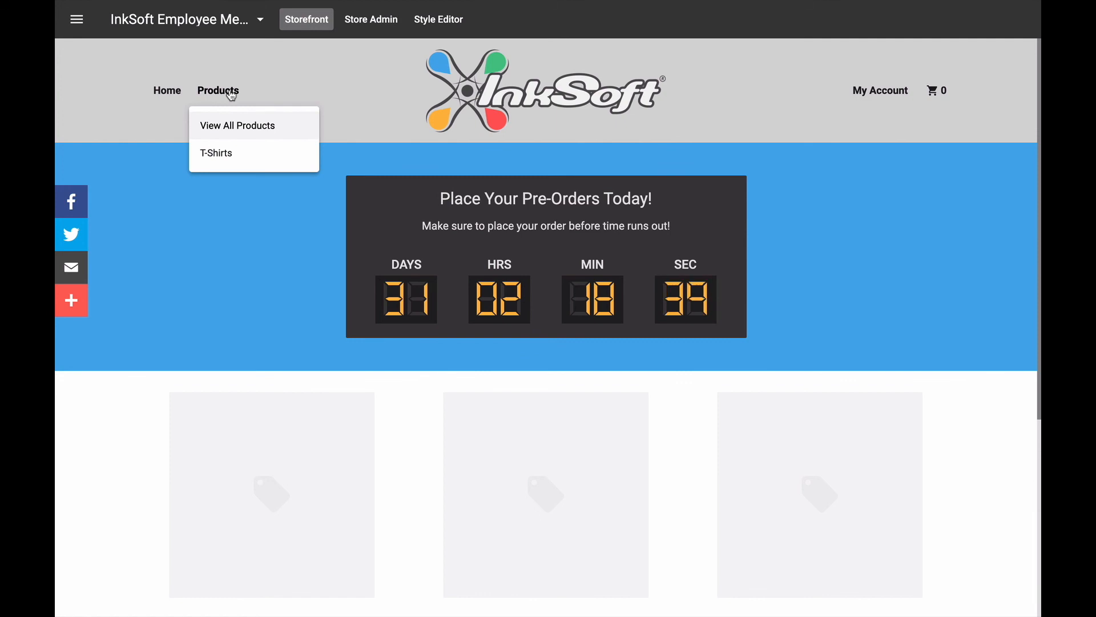
pyautogui.click(282, 126)
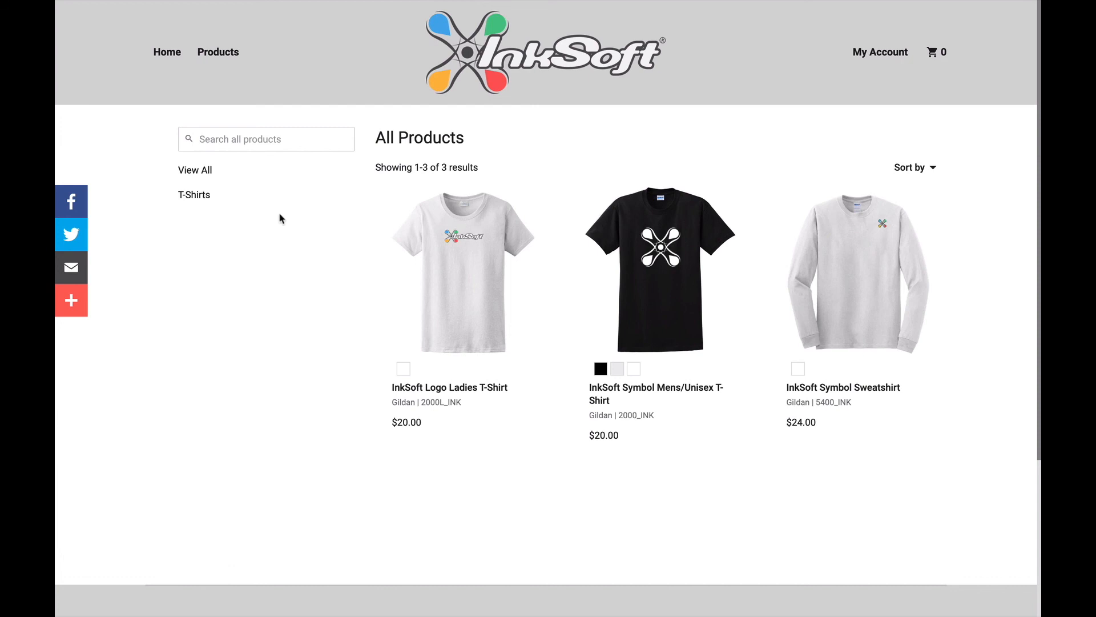
pyautogui.click(242, 136)
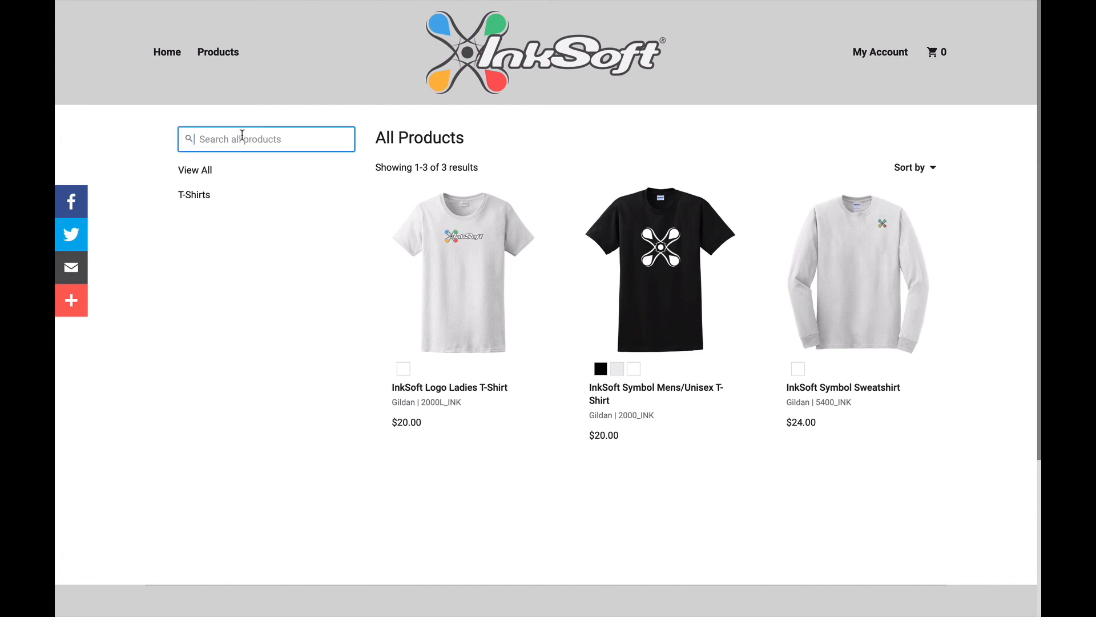
pyautogui.click(344, 225)
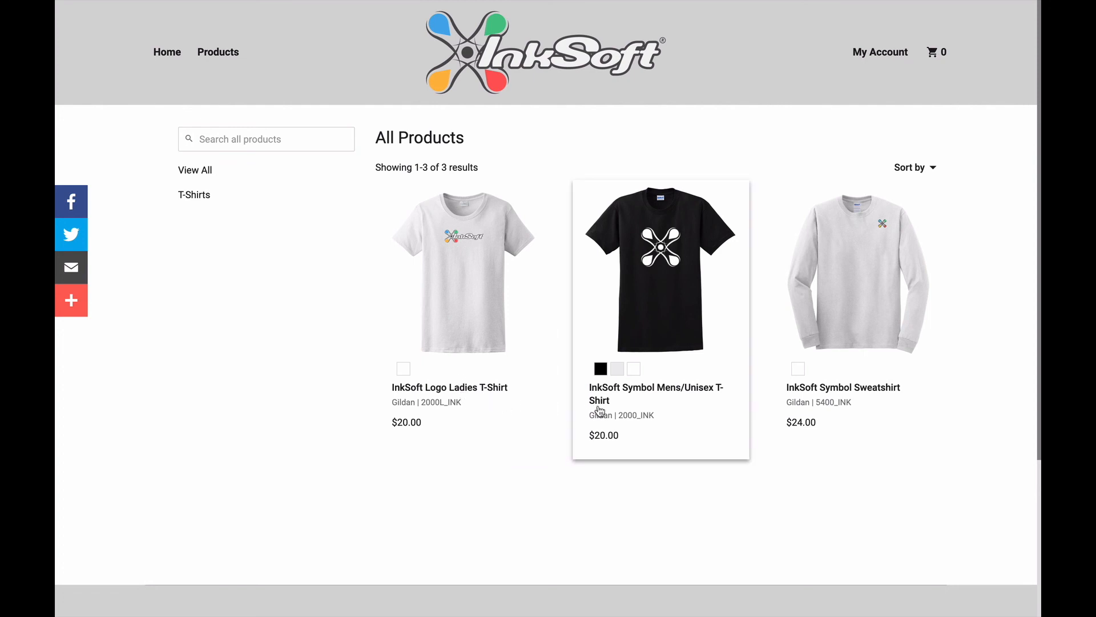
pyautogui.click(617, 371)
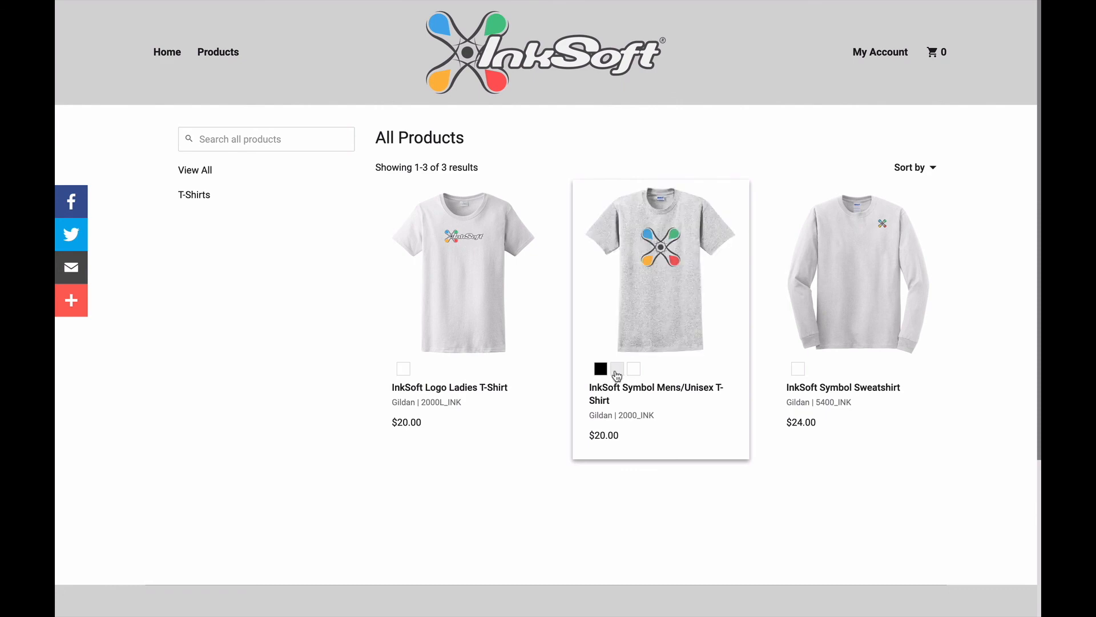
# Open the InkSoft Symbol Mens/Unisex T-Shirt's product page and look through its images and description.
pyautogui.click(655, 330)
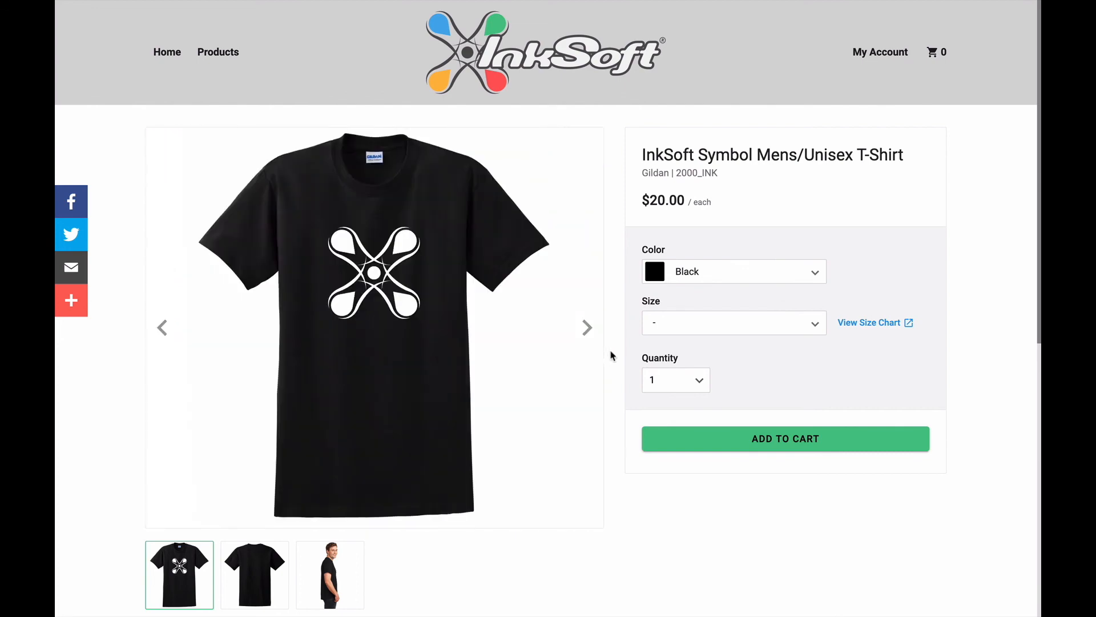
pyautogui.scroll(-7, 611, 355)
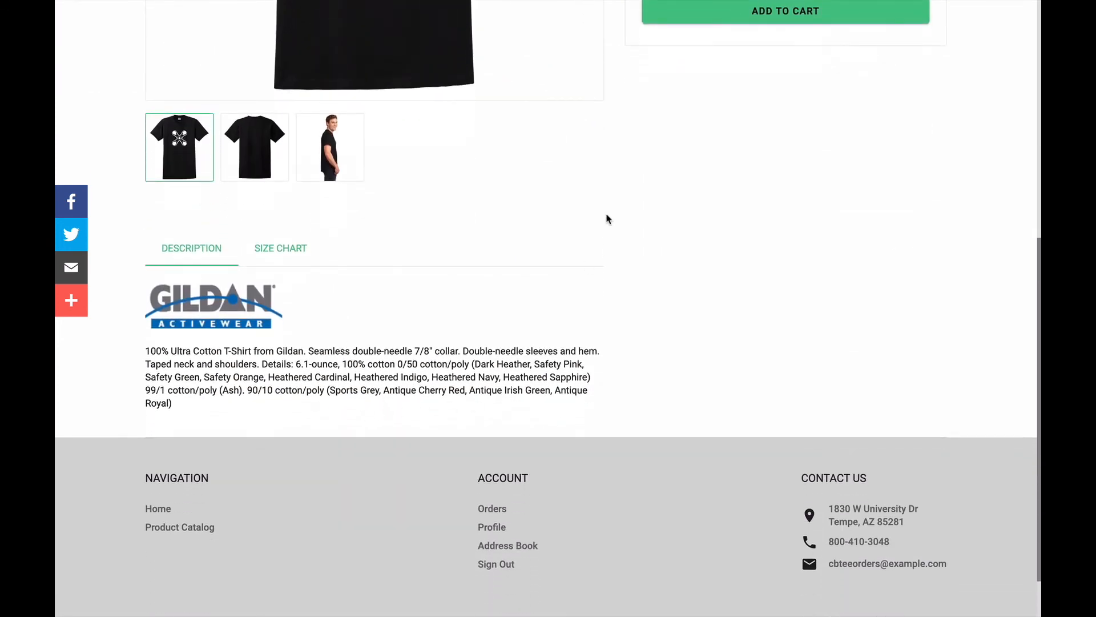
pyautogui.scroll(7, 609, 204)
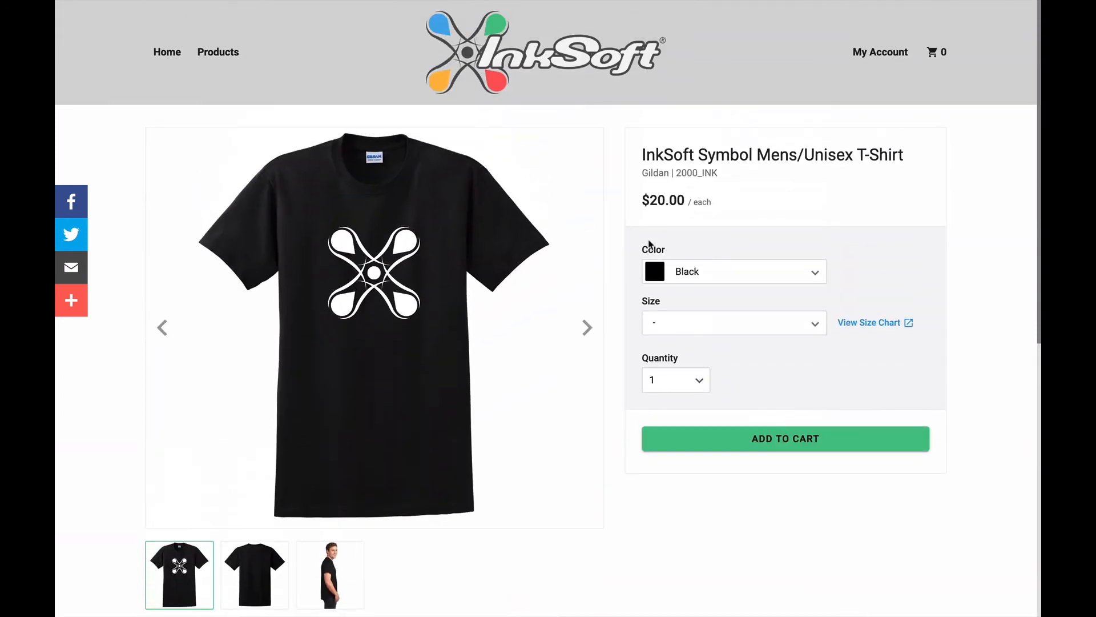
# Try out the T-shirt's order options with color Ash, size L and quantity 2.
pyautogui.click(712, 271)
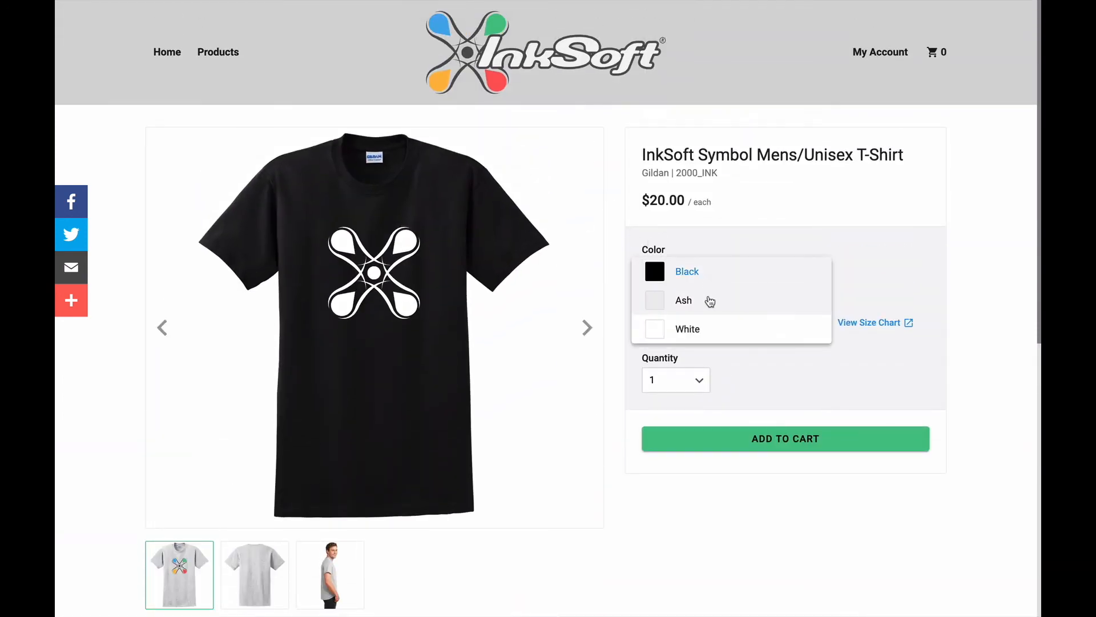
pyautogui.click(710, 301)
pyautogui.click(708, 332)
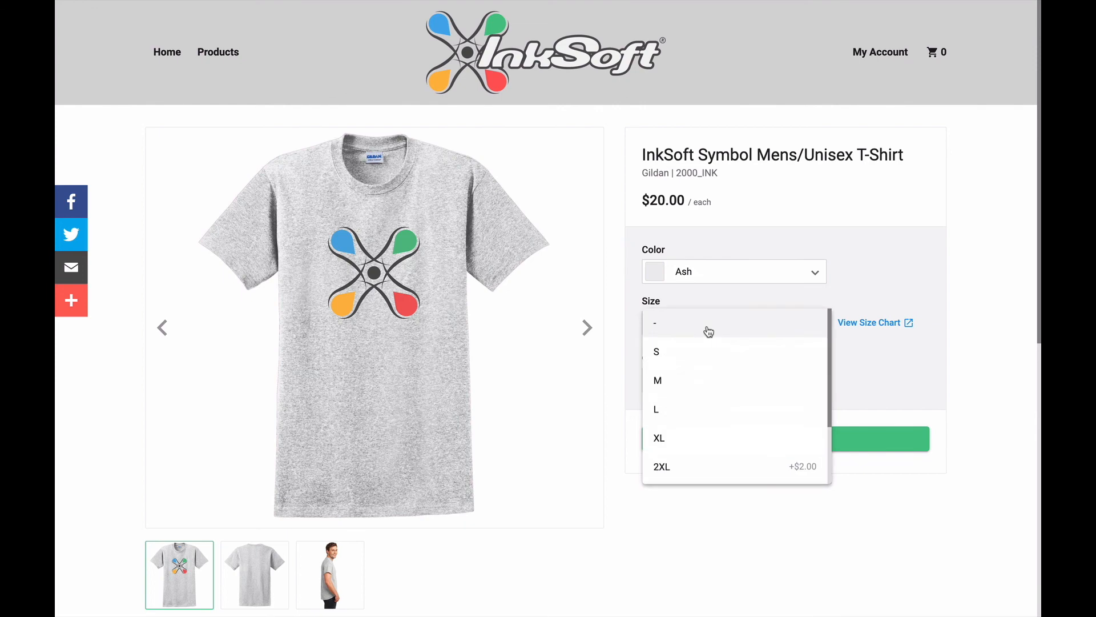
pyautogui.click(703, 405)
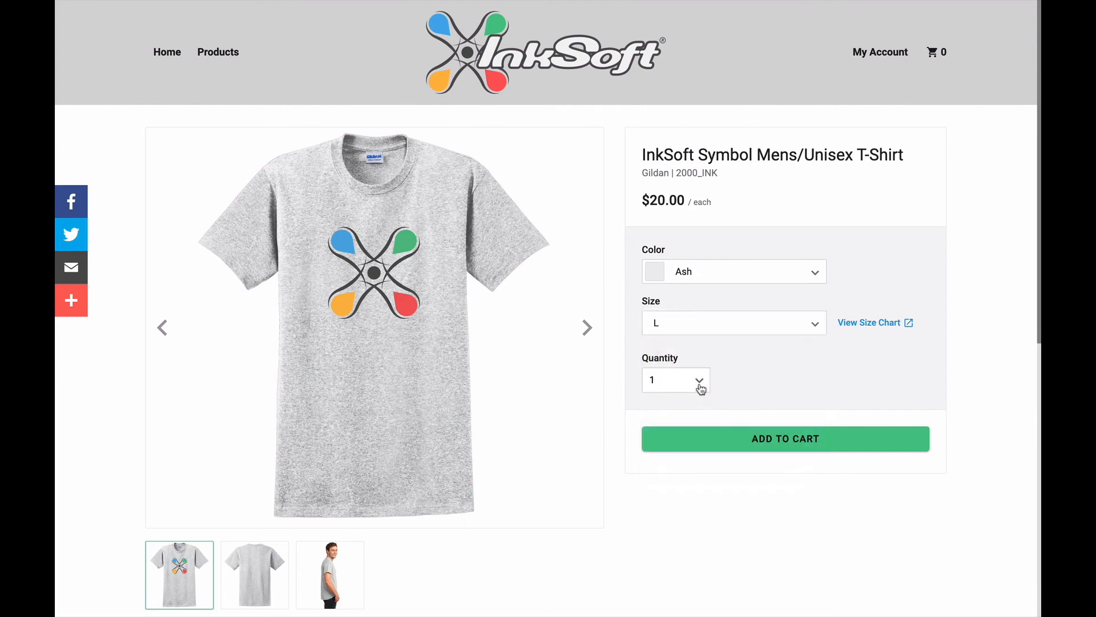
pyautogui.click(699, 380)
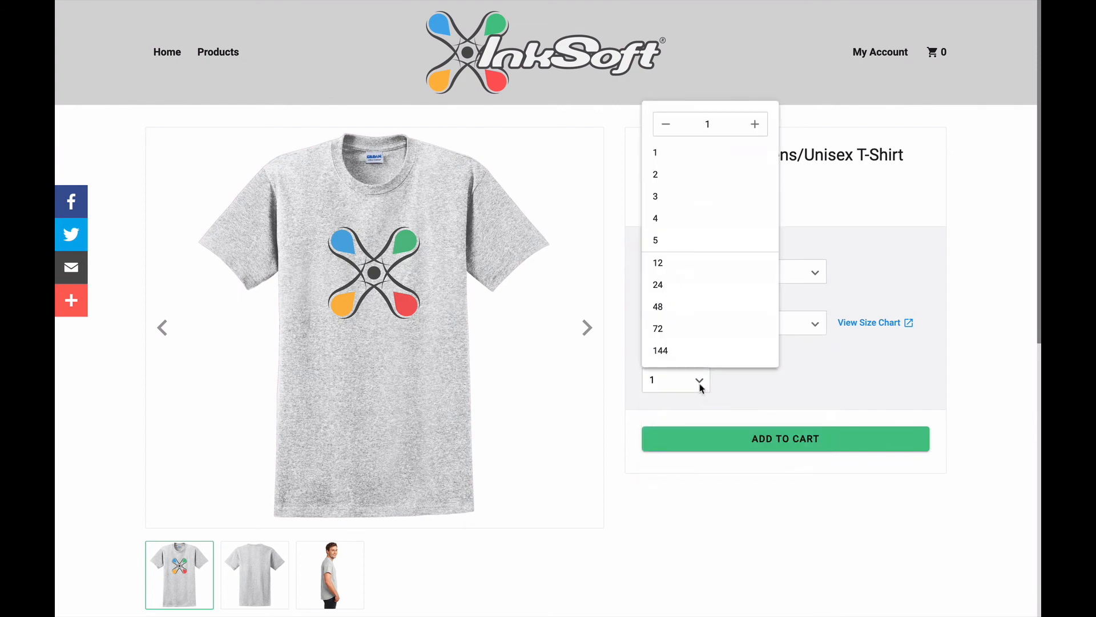
pyautogui.click(678, 176)
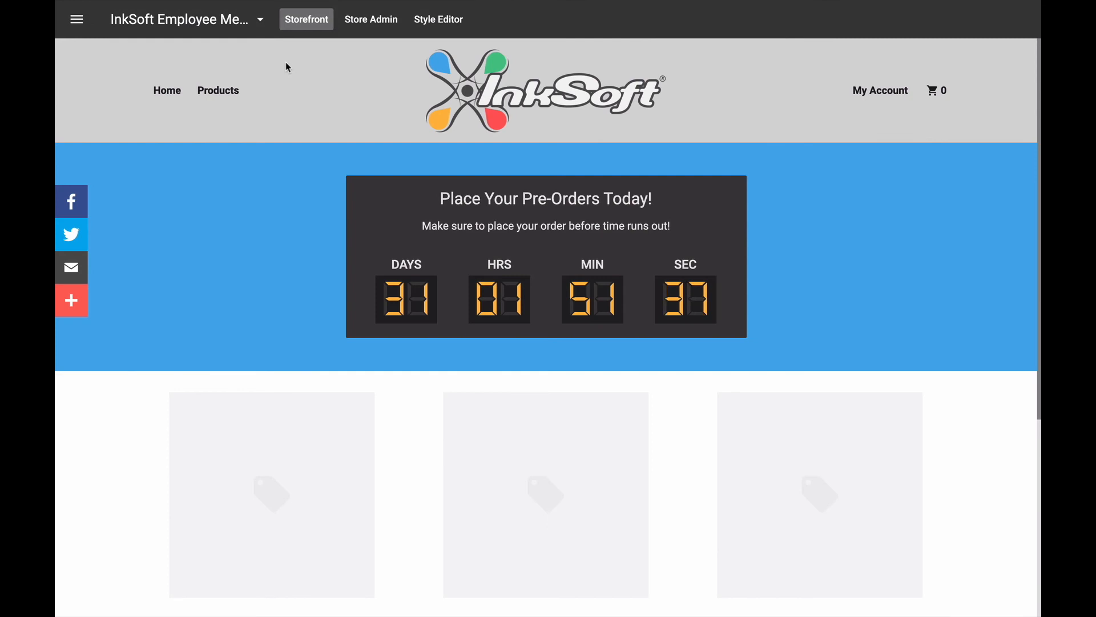
# Feature all three store products on the home page in the style editor, placing the Mens/Unisex T-shirt between the sweatshirt and the ladies T-shirt.
pyautogui.click(426, 21)
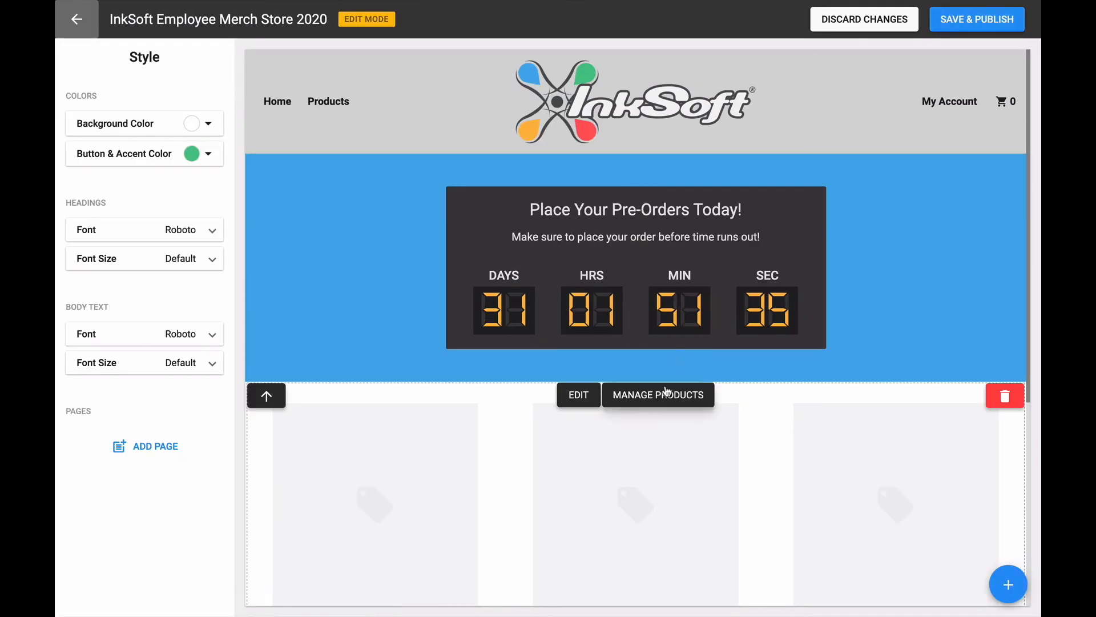
pyautogui.scroll(-3, 666, 392)
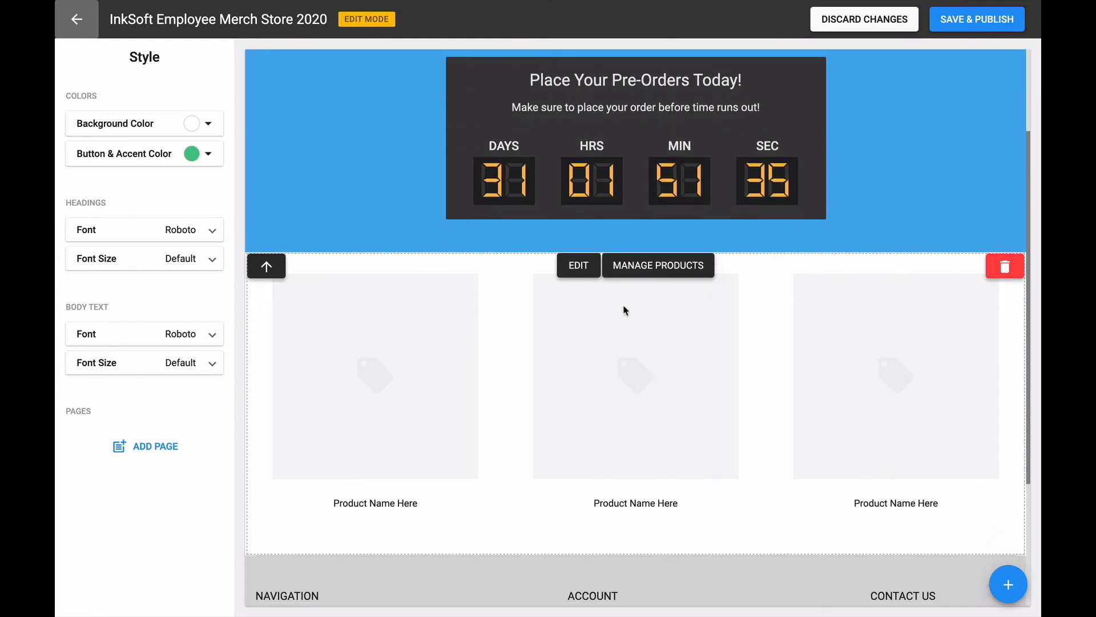
pyautogui.click(676, 276)
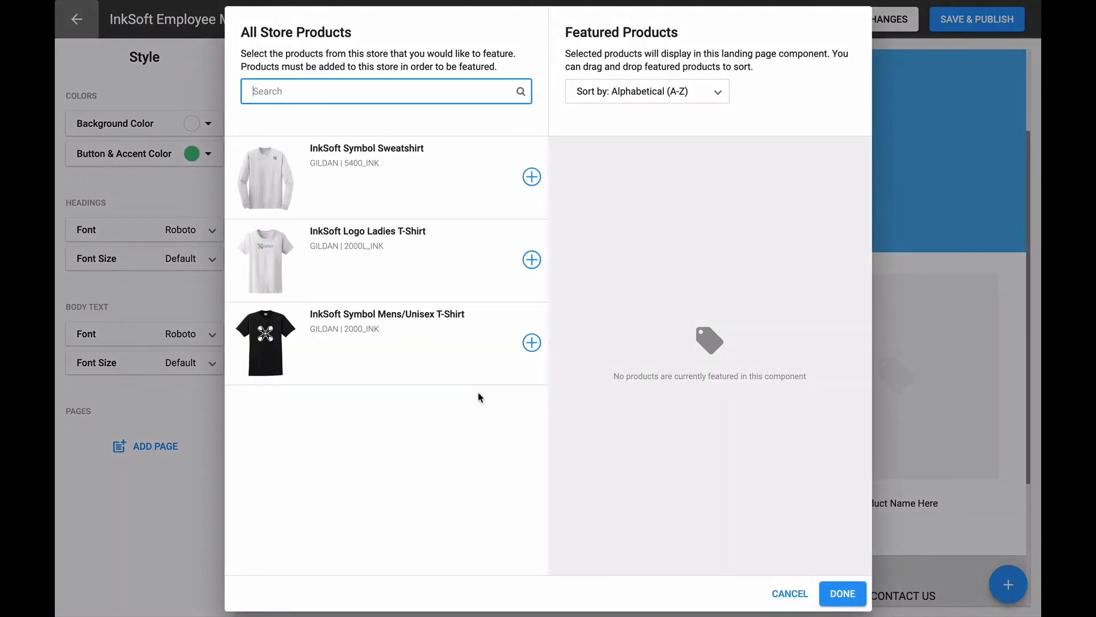
pyautogui.click(531, 177)
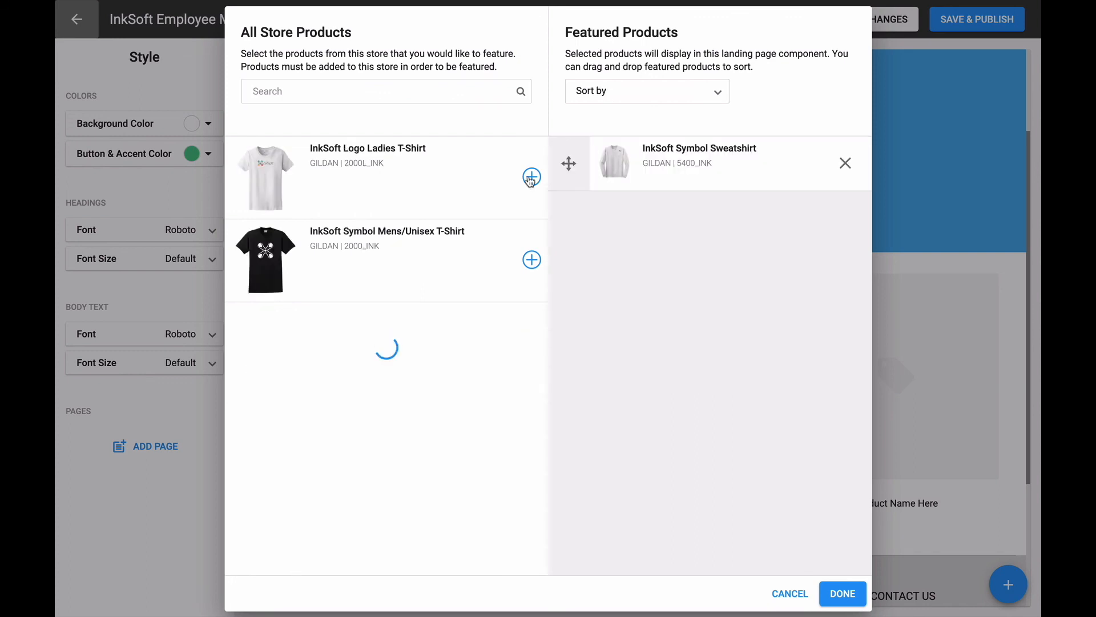
pyautogui.click(531, 177)
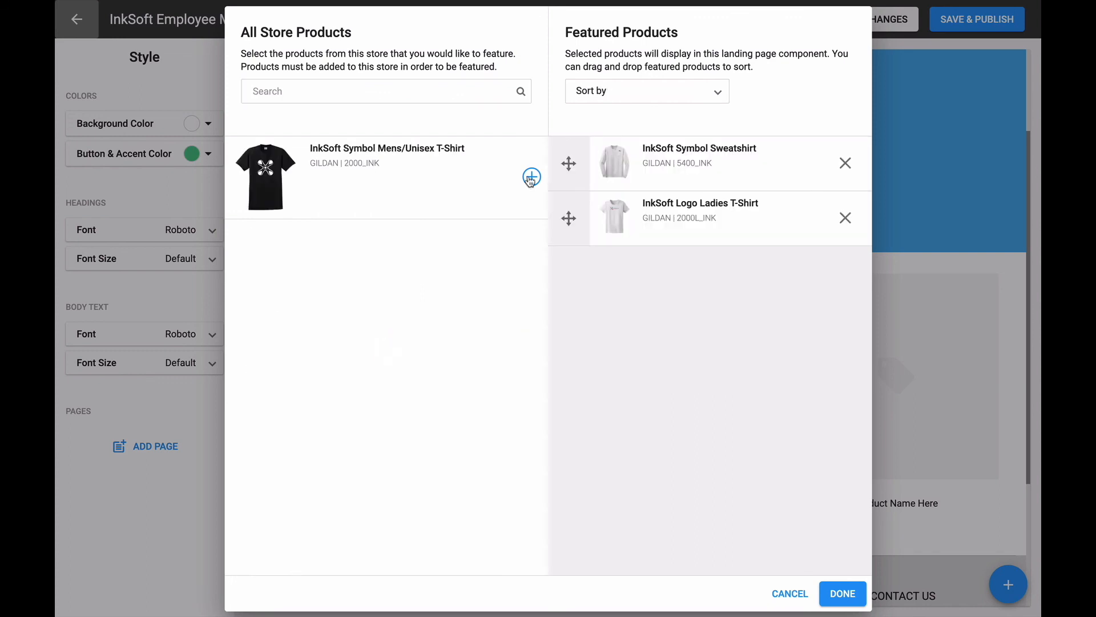
pyautogui.click(531, 177)
pyautogui.moveTo(570, 278); pyautogui.dragTo(569, 207)
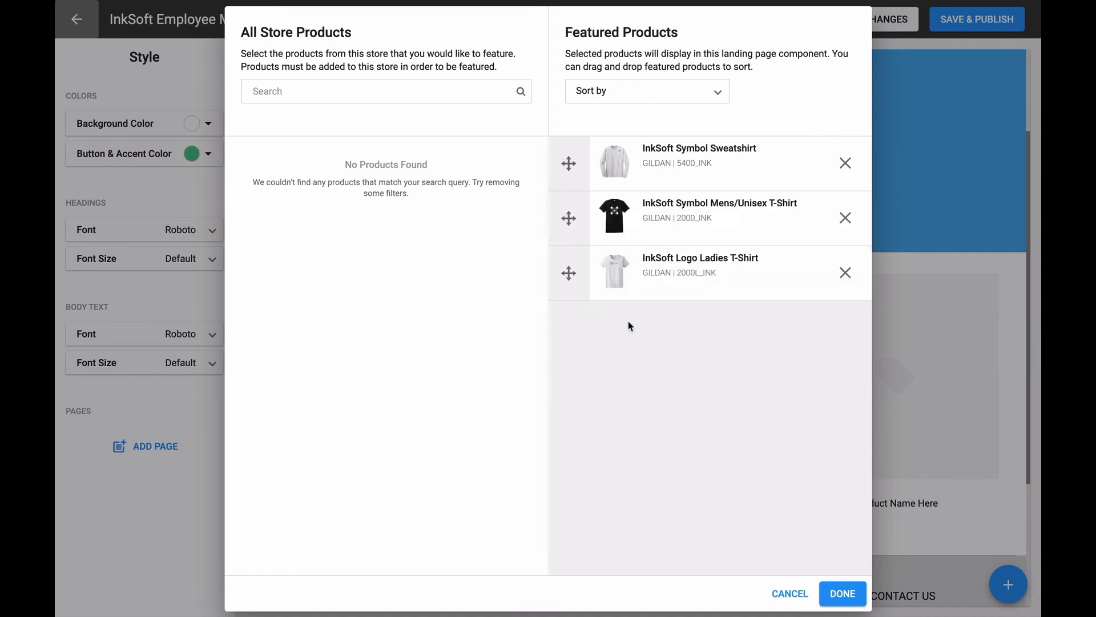
pyautogui.click(844, 592)
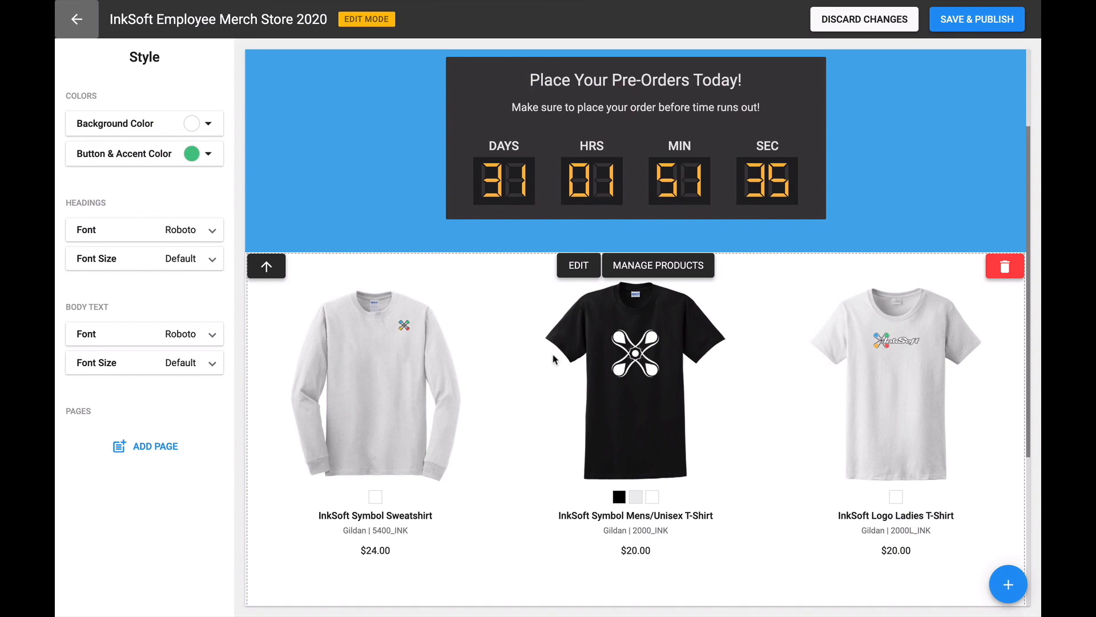
# Open the featured products section's settings and examine its layout and background color choices without changing them.
pyautogui.click(575, 268)
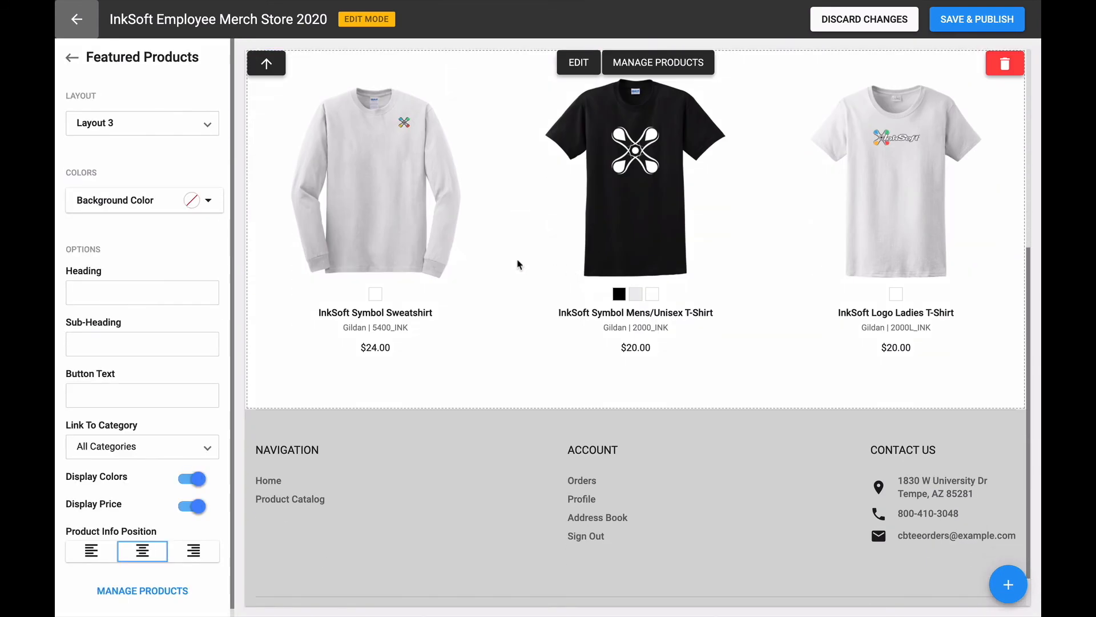
pyautogui.click(151, 119)
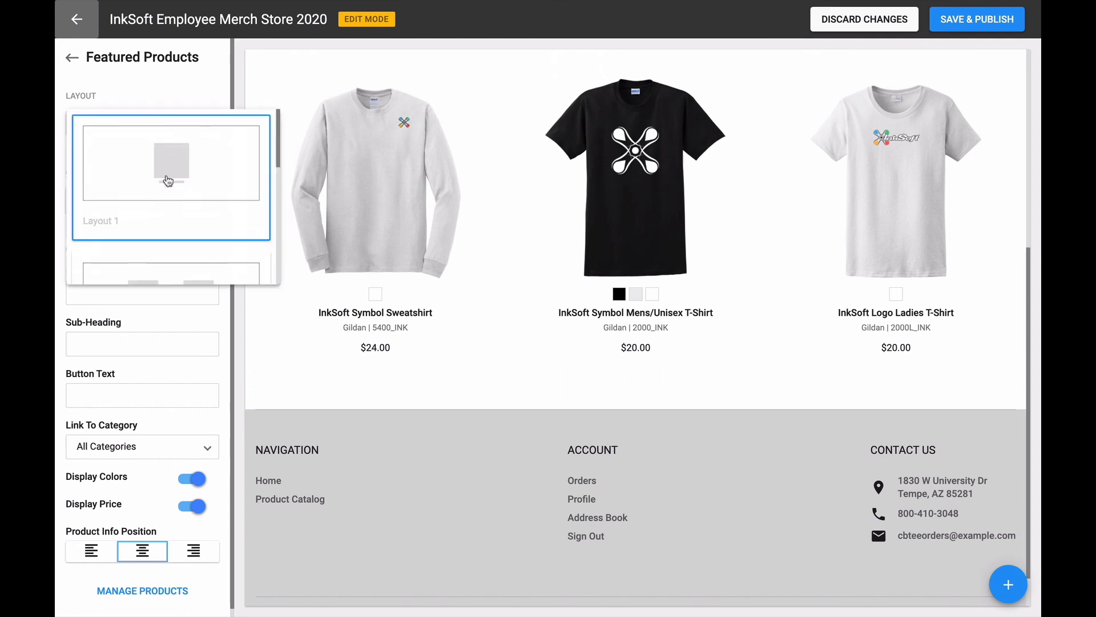
pyautogui.scroll(-2, 168, 181)
pyautogui.scroll(-4, 168, 181)
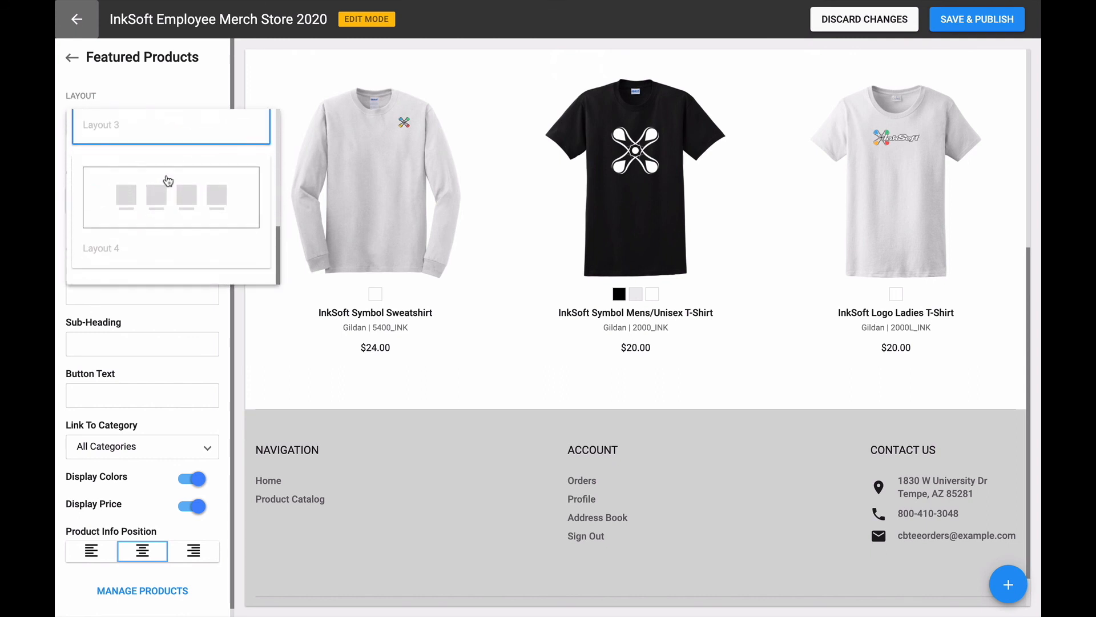
pyautogui.scroll(2, 168, 181)
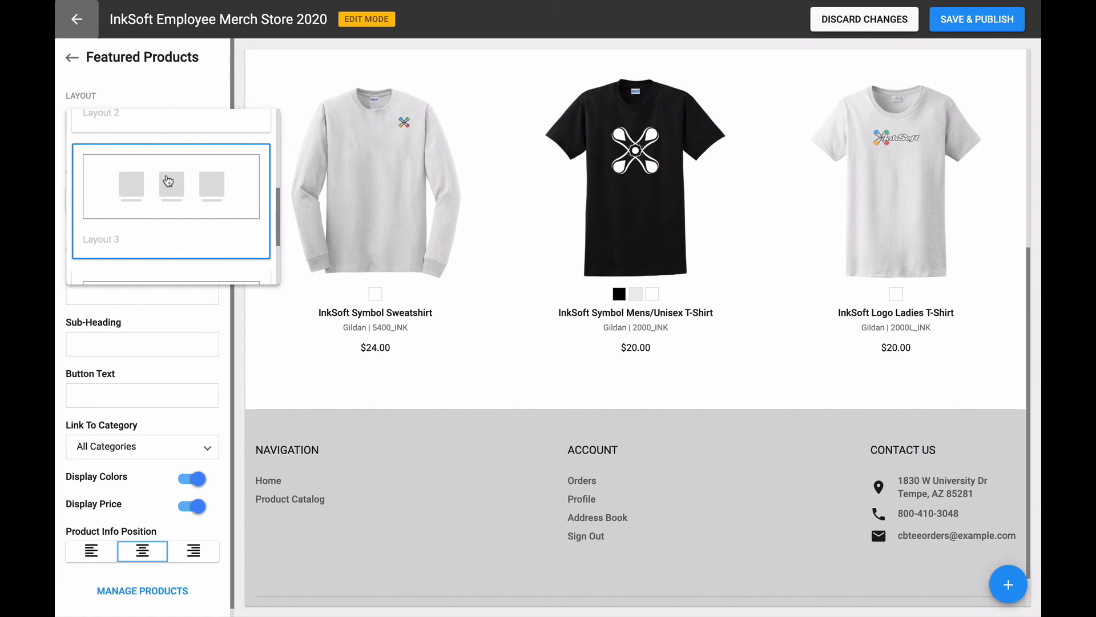
pyautogui.click(129, 91)
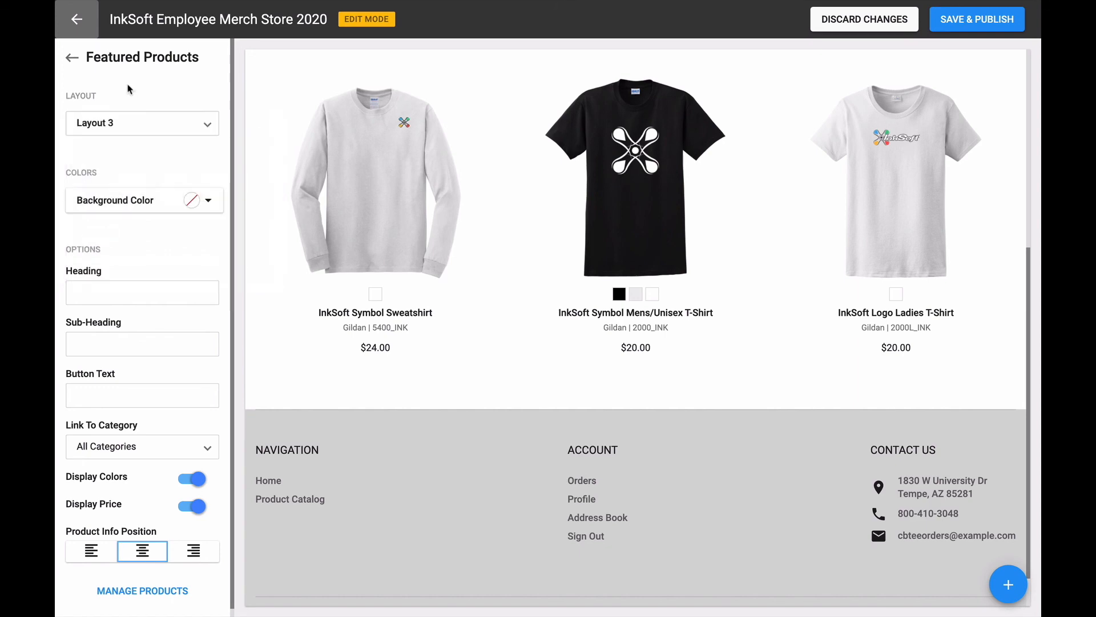
pyautogui.click(198, 200)
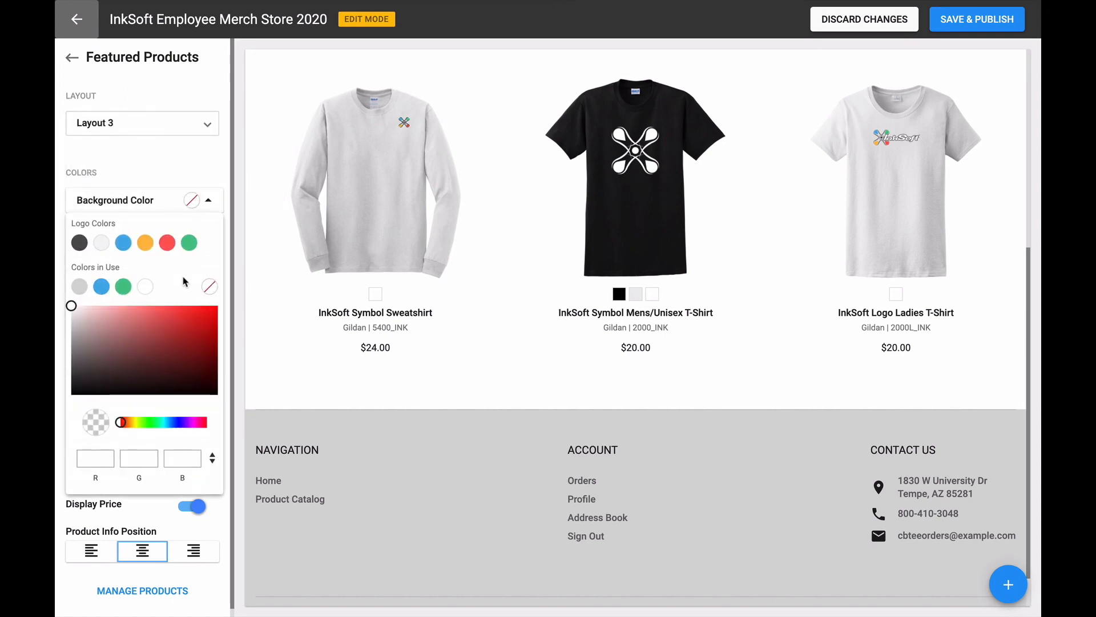
pyautogui.click(139, 169)
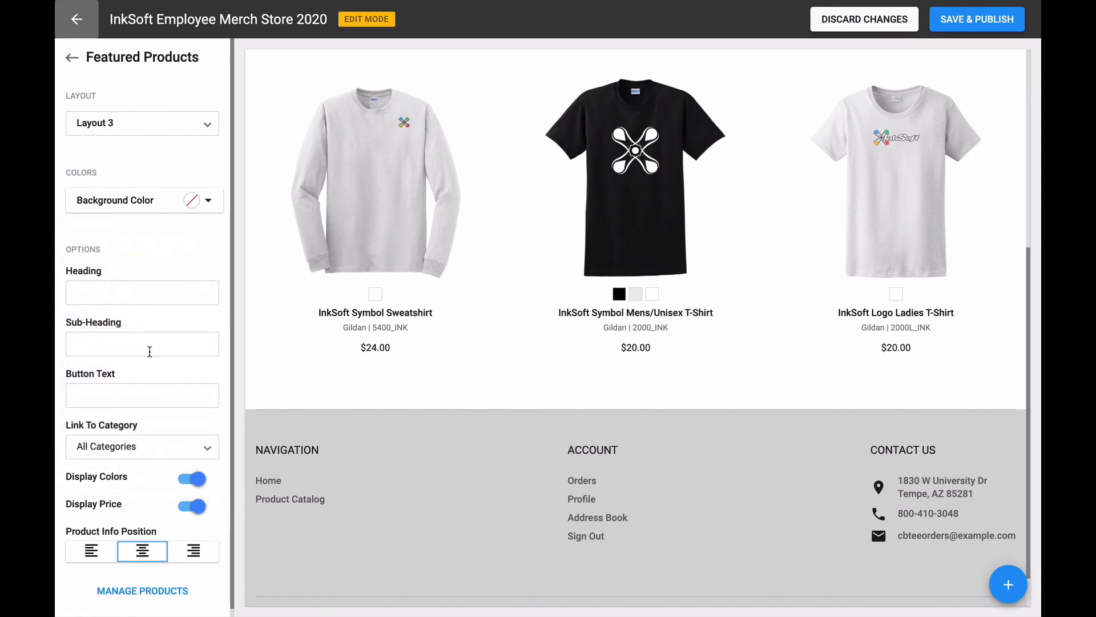
# Add a "View All" button to the featured products section and keep it linked to All Categories.
pyautogui.click(146, 390)
pyautogui.write('View All')
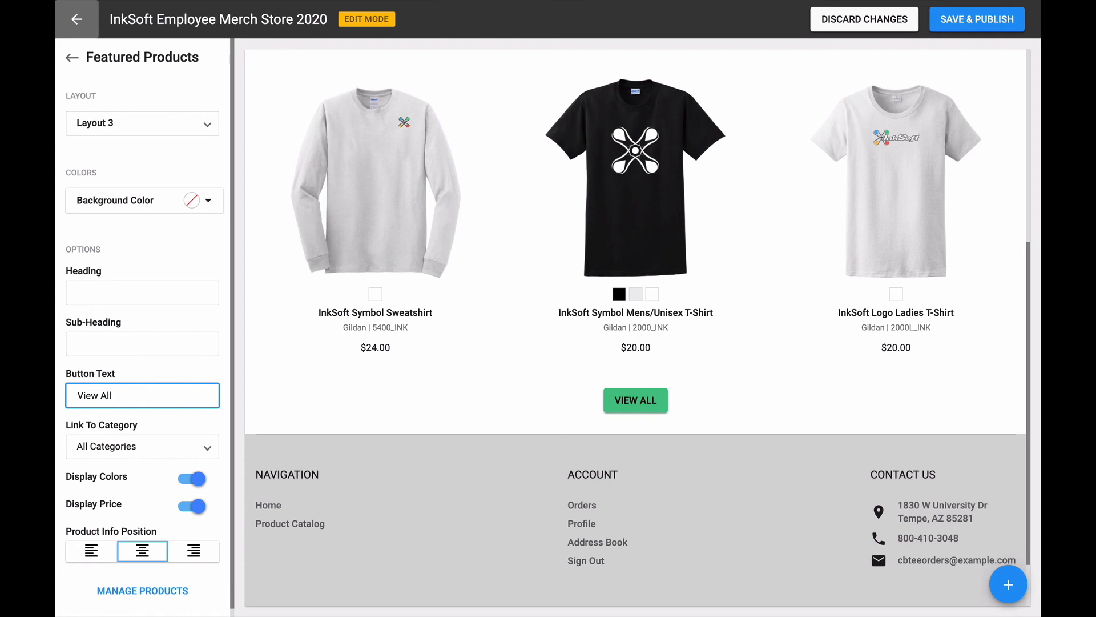
pyautogui.click(175, 451)
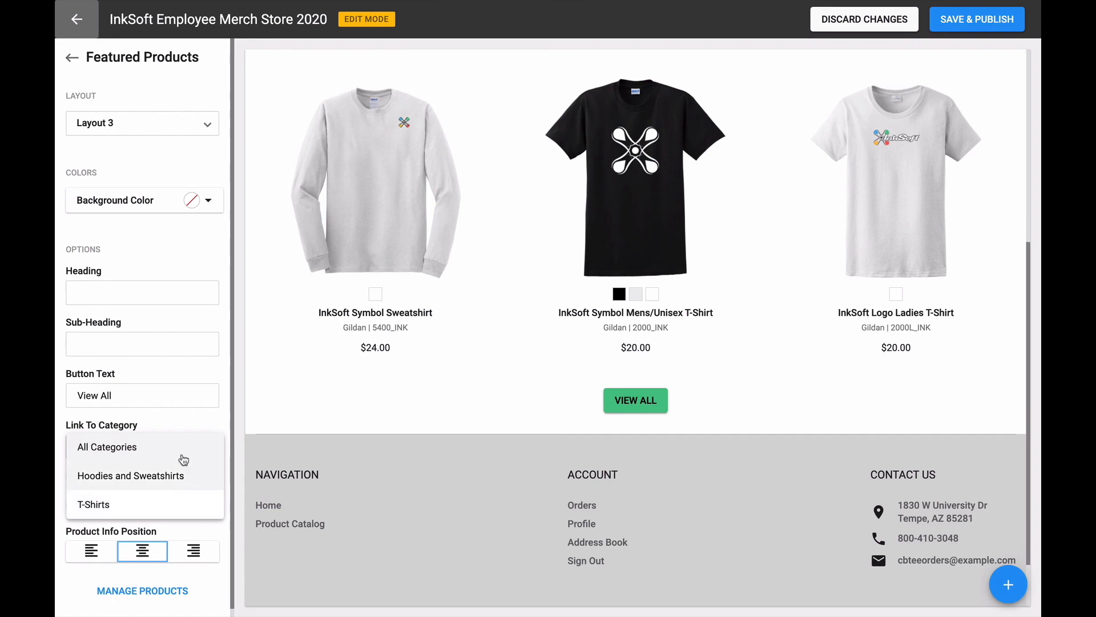
pyautogui.click(169, 426)
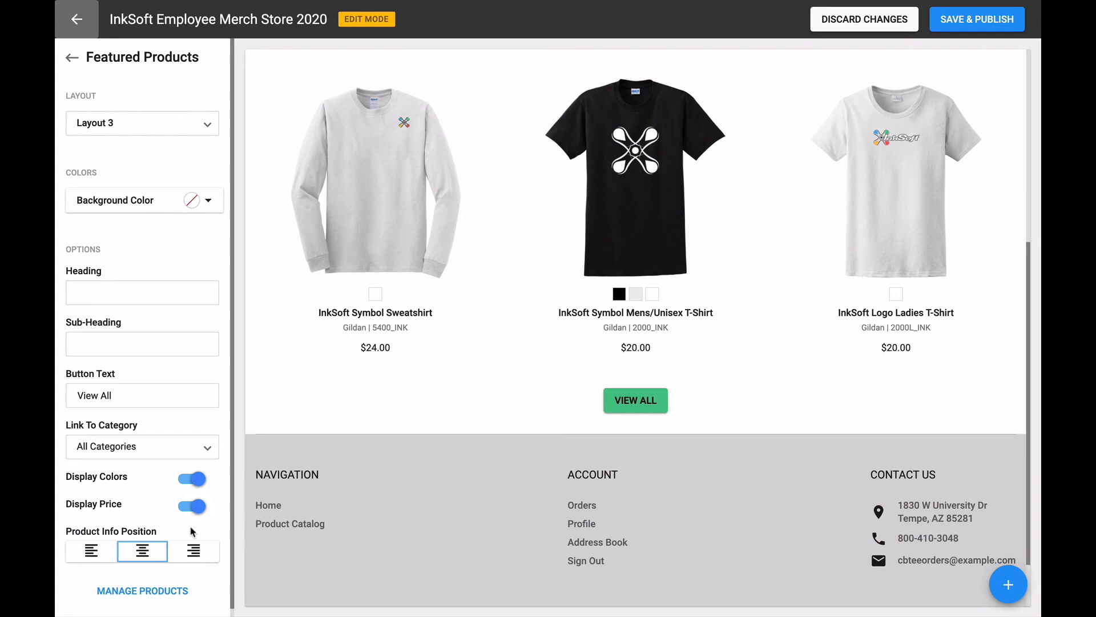
# Turn off the display of colors and prices for the featured products, and publish the storefront changes.
pyautogui.click(193, 479)
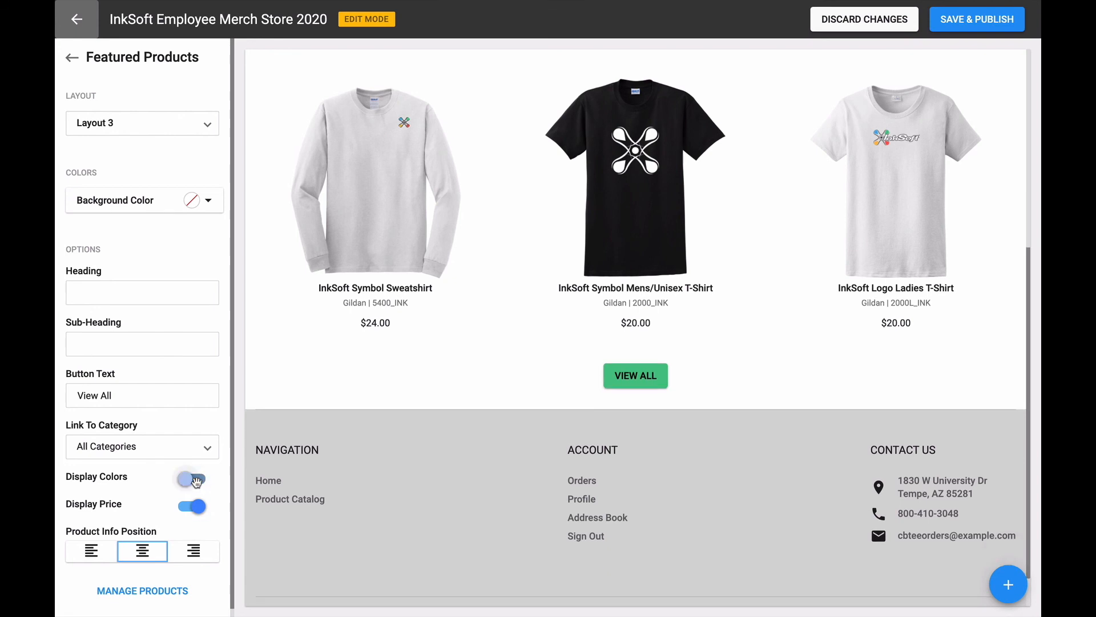
pyautogui.click(196, 504)
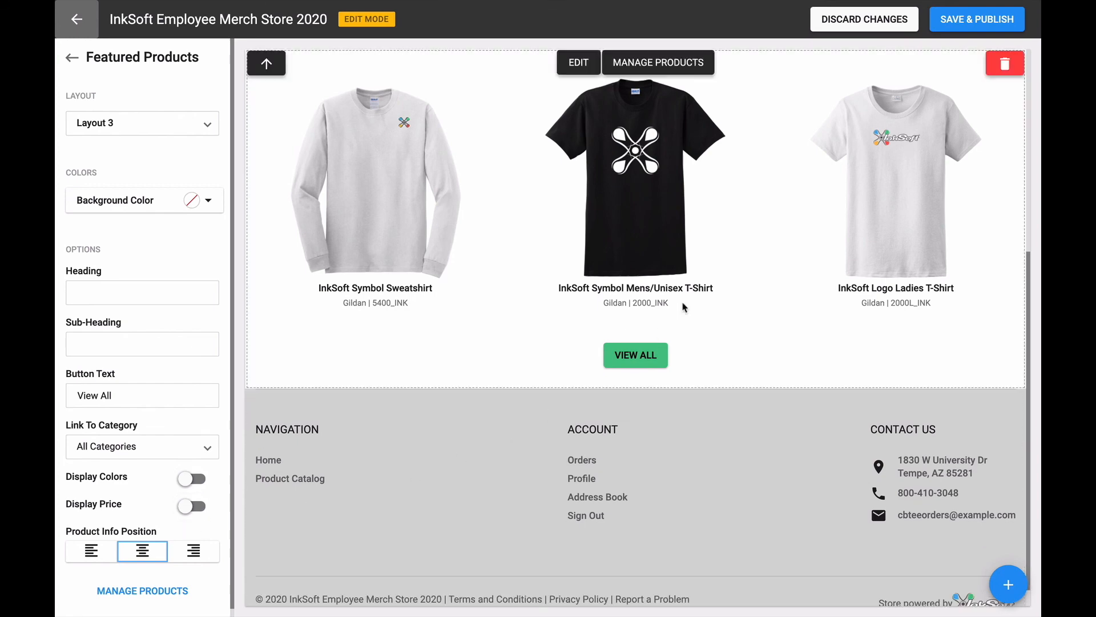
pyautogui.click(936, 25)
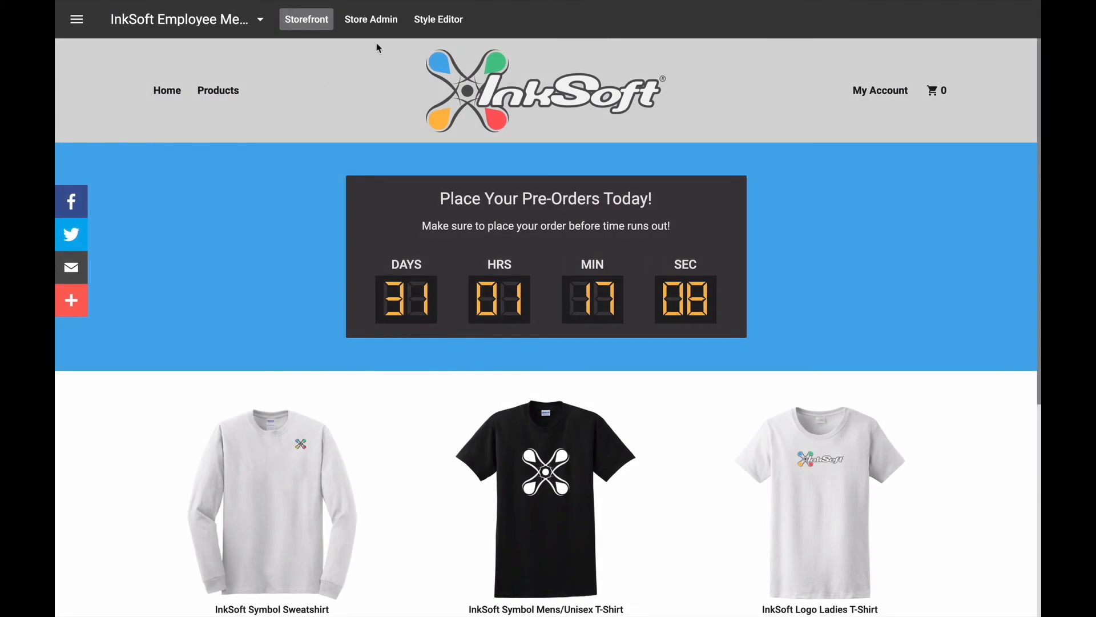
# Turn off the display of manufacturer and SKU in the store's Product Display Settings.
pyautogui.click(377, 22)
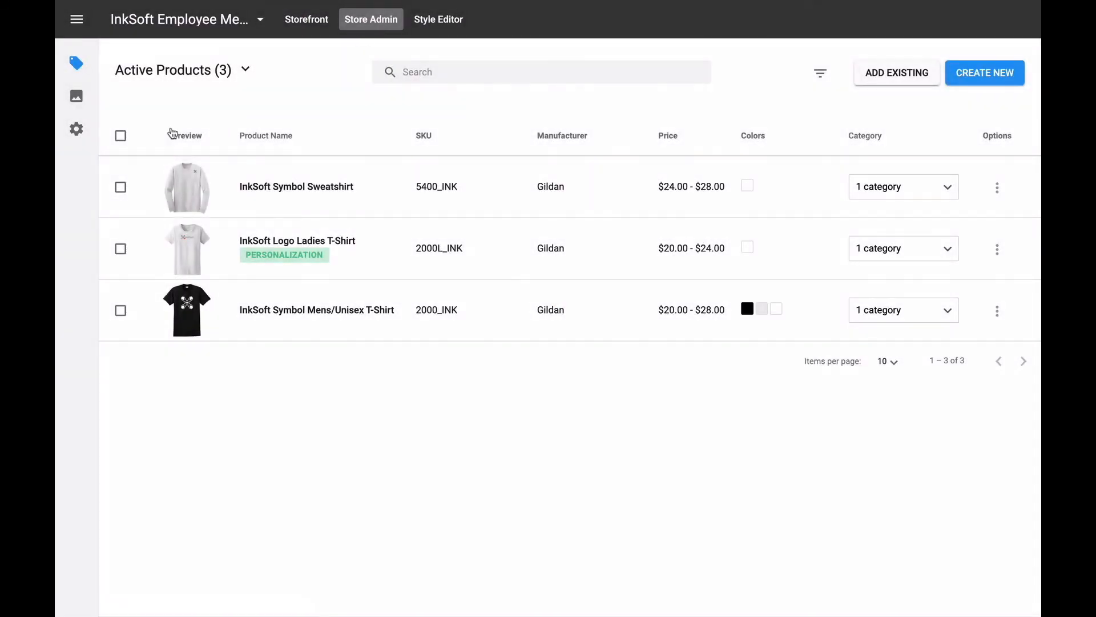
pyautogui.click(78, 129)
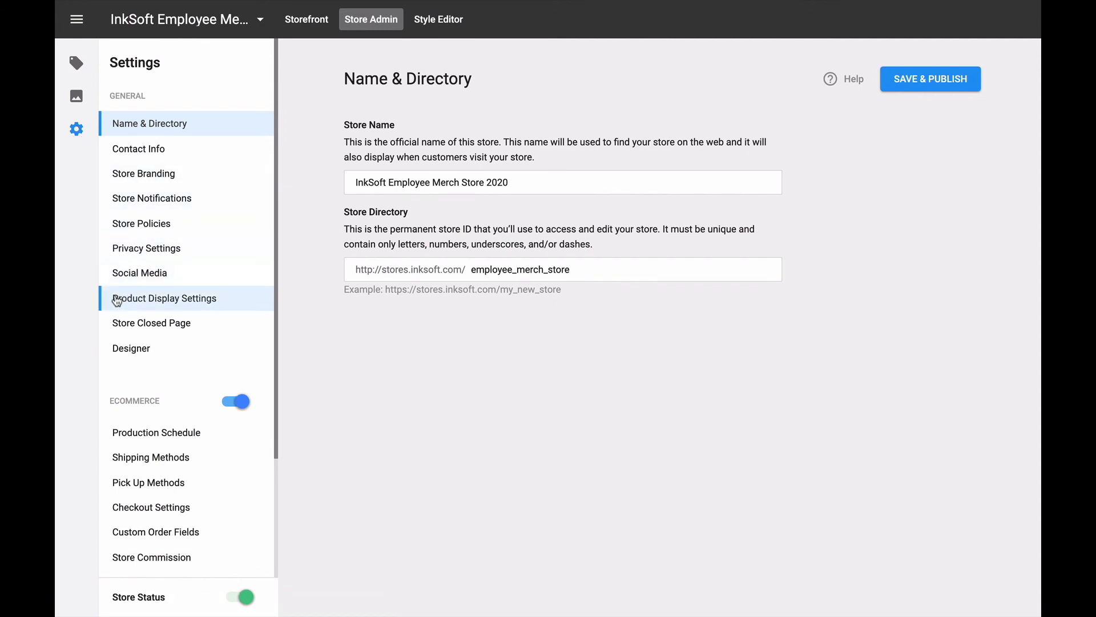
pyautogui.click(117, 300)
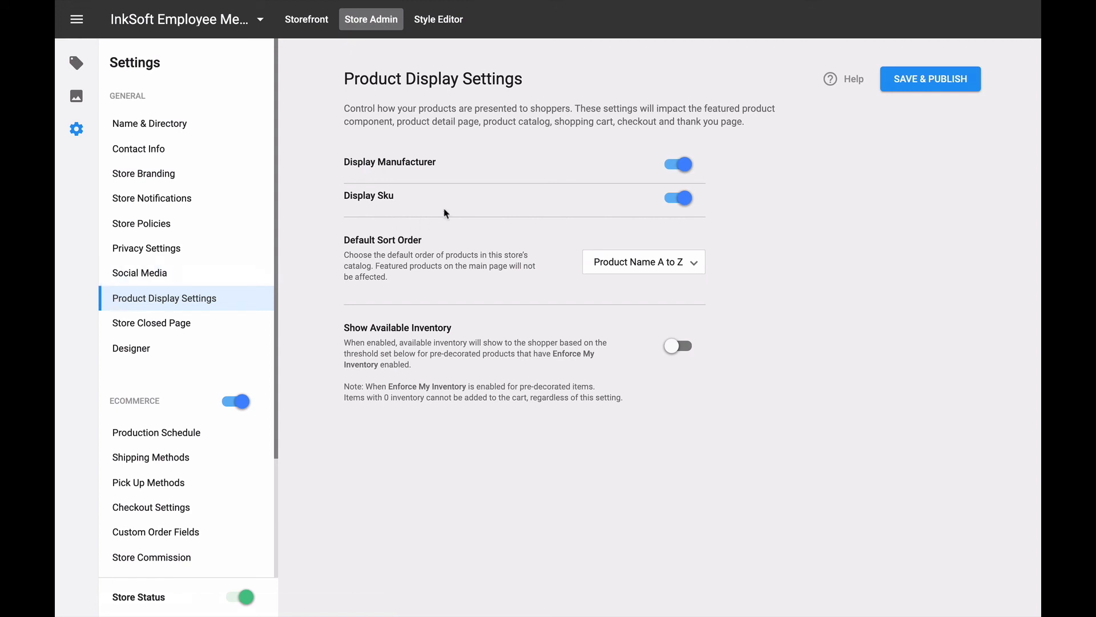
pyautogui.click(679, 166)
pyautogui.click(686, 196)
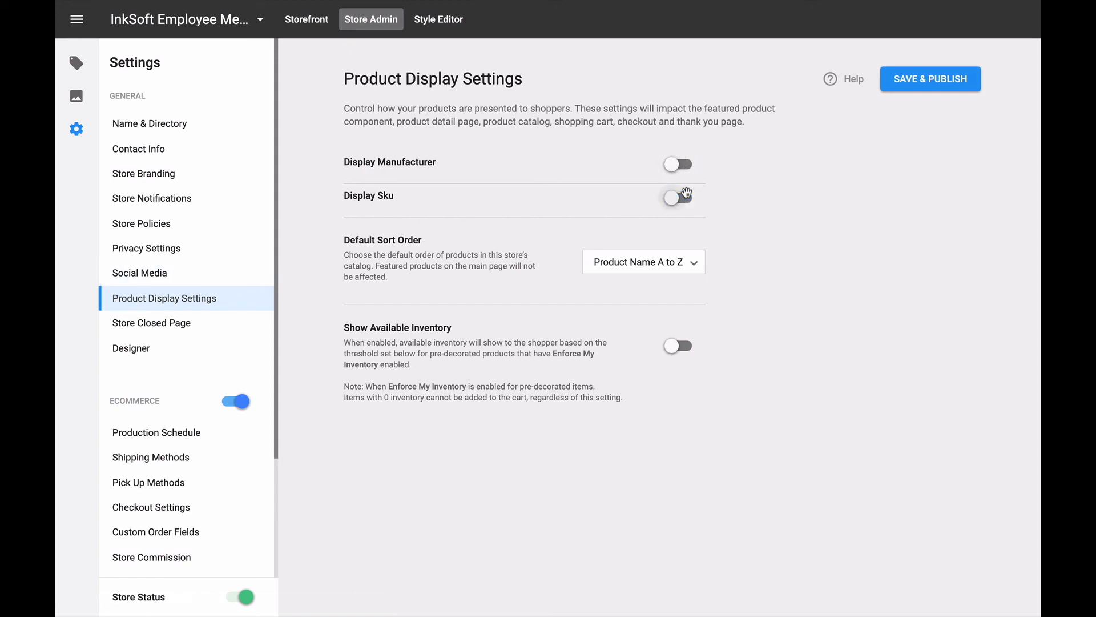
# Examine the default sort order choices and the available inventory threshold option, keeping Product Name A to Z and available inventory off.
pyautogui.click(693, 264)
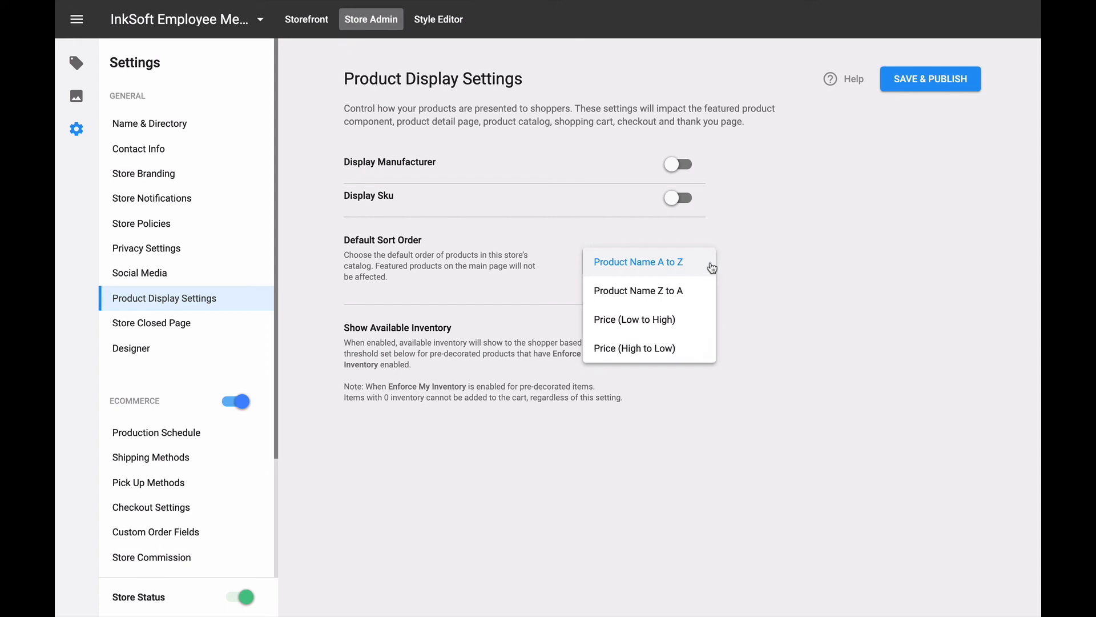
pyautogui.click(740, 258)
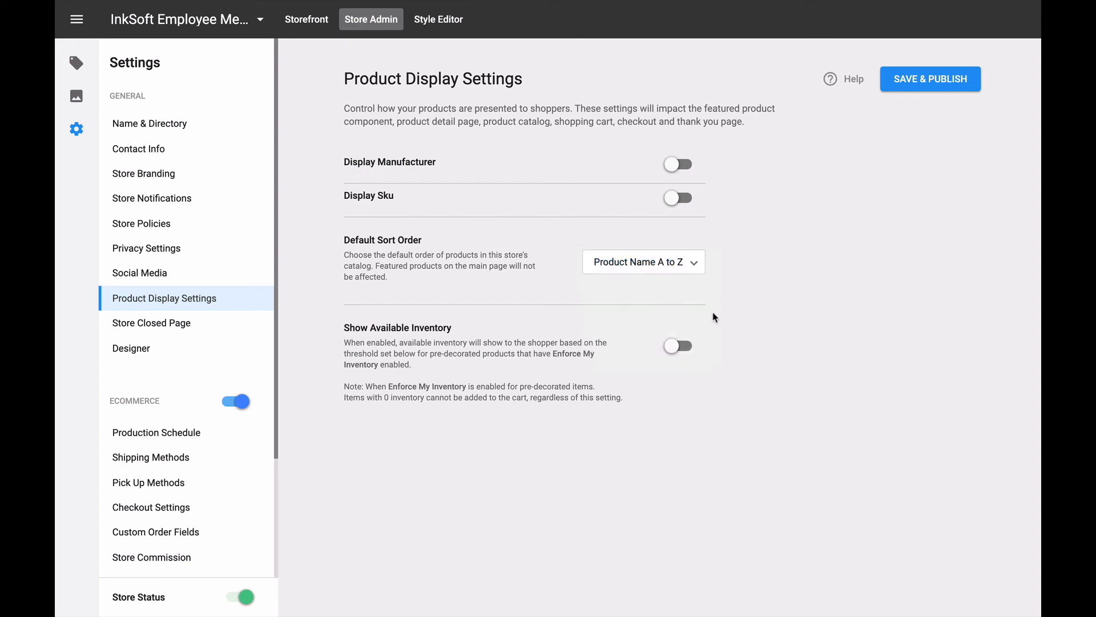
pyautogui.click(672, 345)
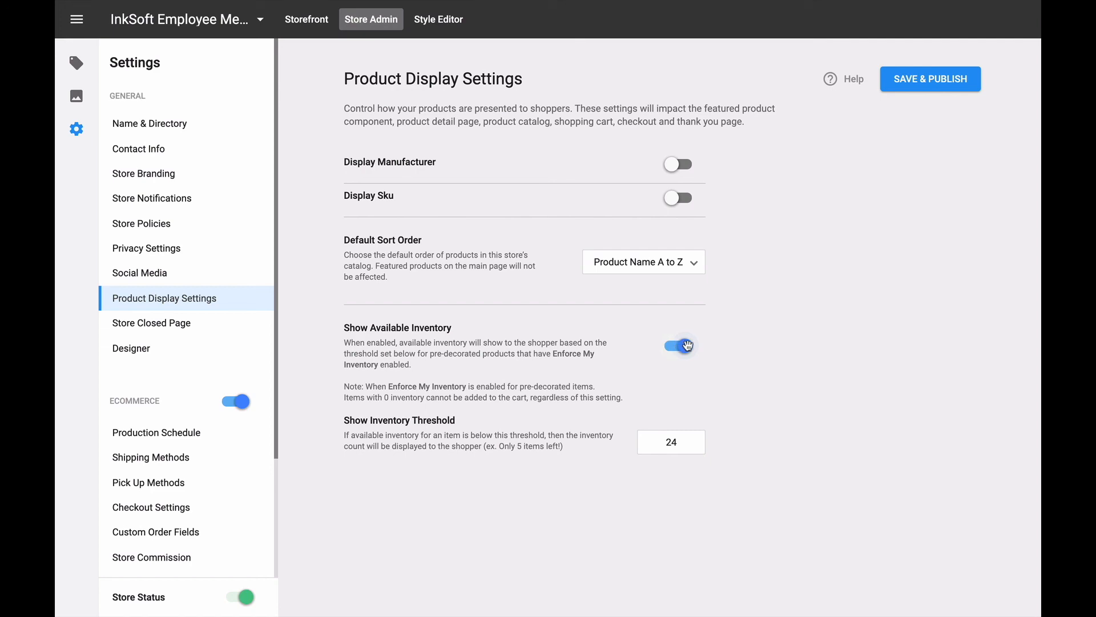
pyautogui.click(687, 345)
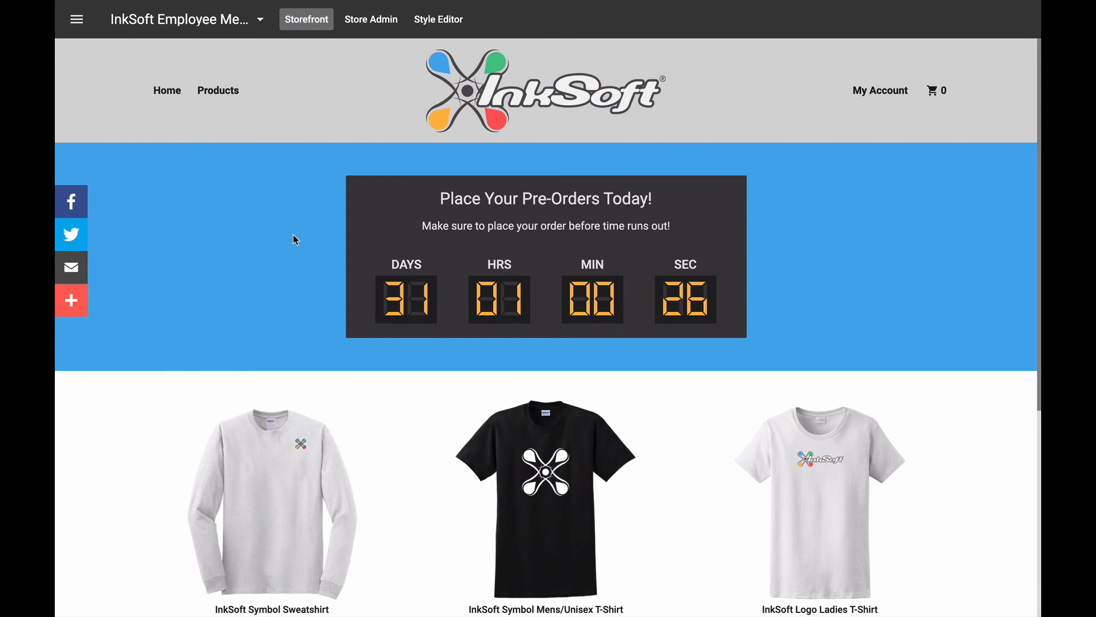
# Review the storefront home page from the pre-order countdown through the featured products to the footer.
pyautogui.scroll(-4, 294, 237)
pyautogui.scroll(-1, 293, 239)
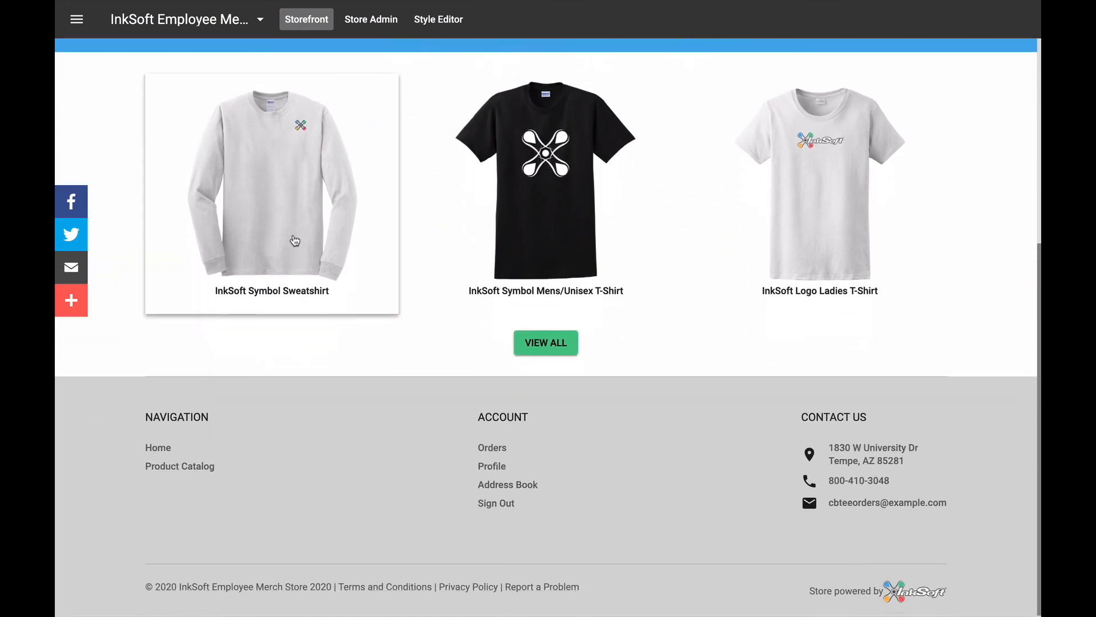
pyautogui.scroll(5, 294, 237)
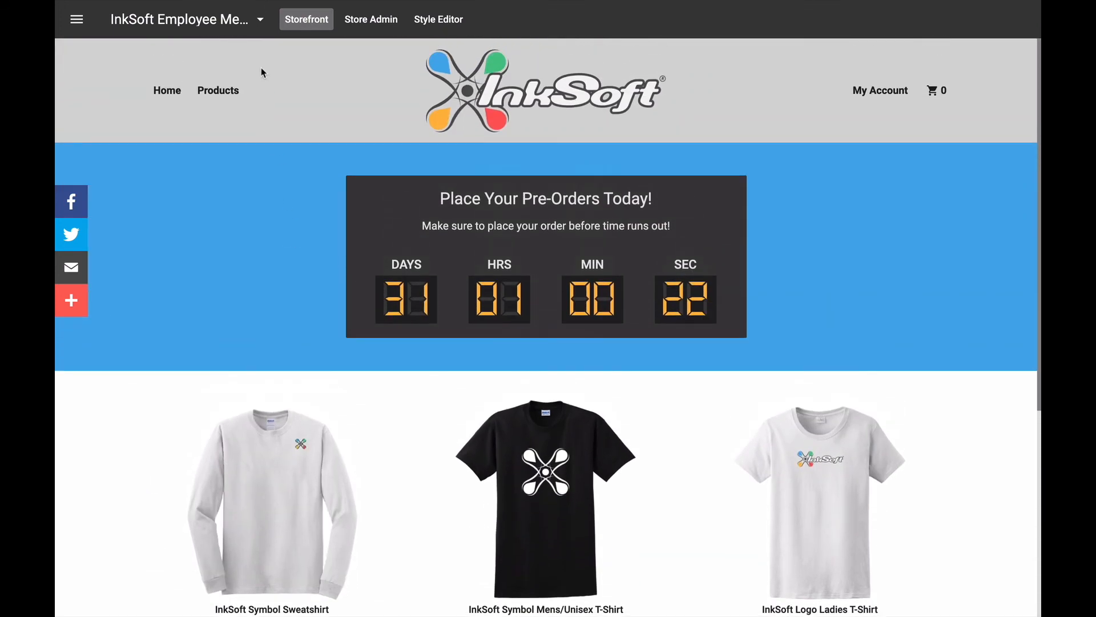